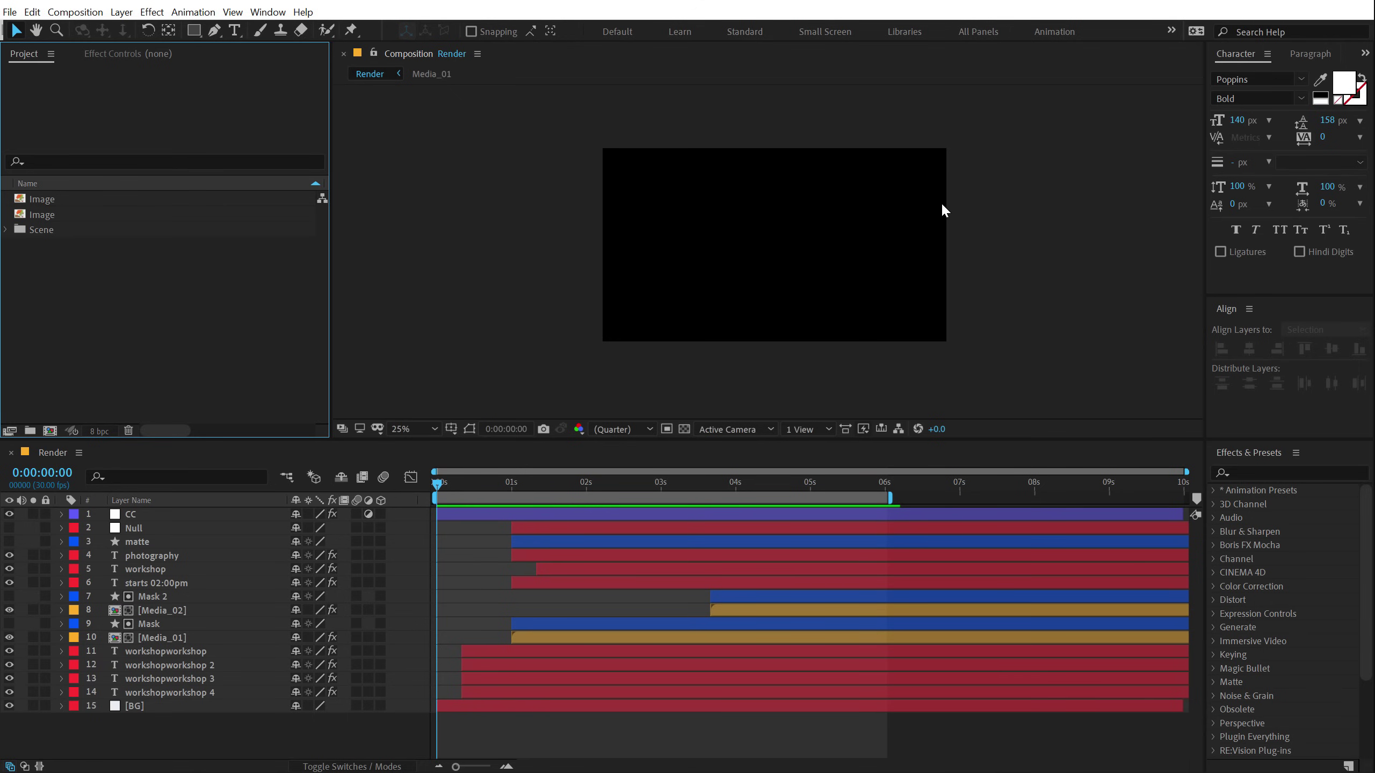
Create a composition named Render at 1920 × 1080 px with the aspect ratio locked to 16:9.
left_click(50, 431)
type("Render")
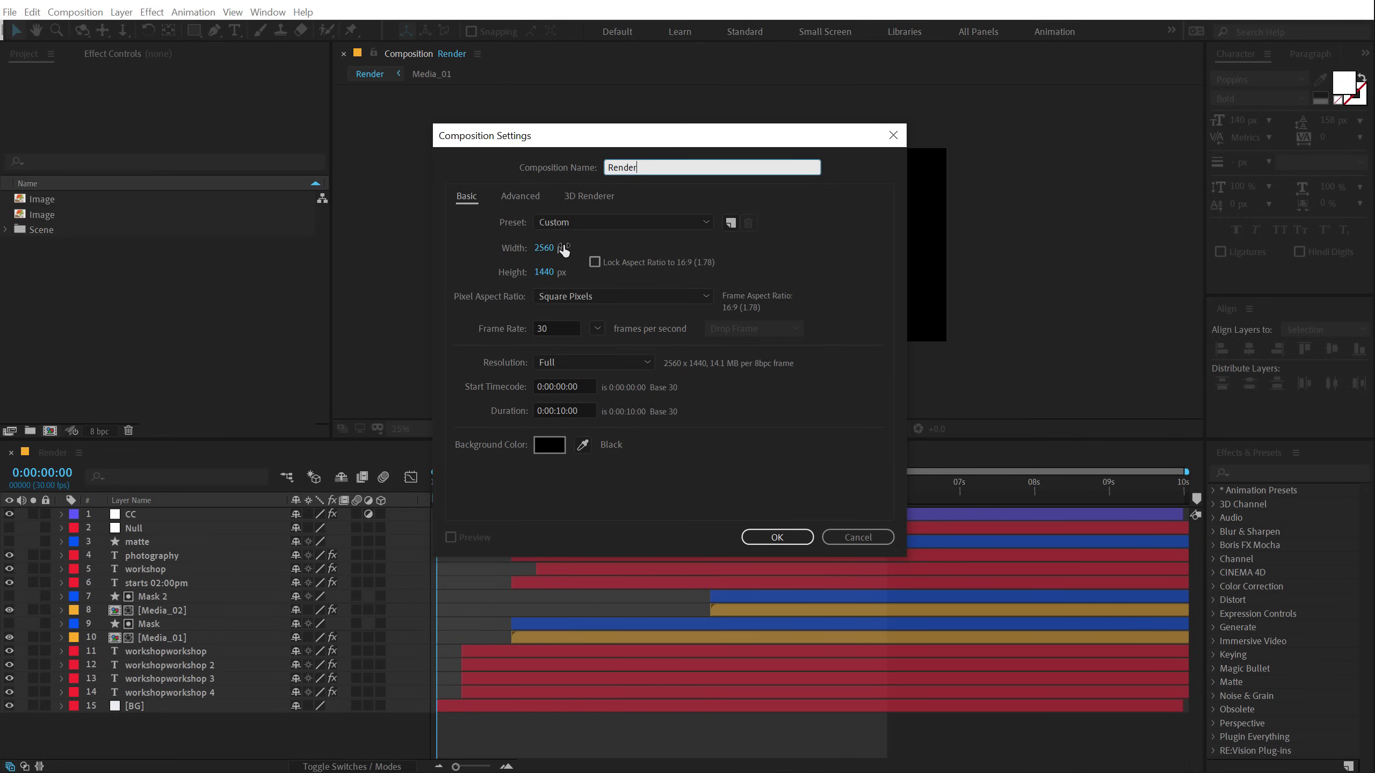
left_click(594, 262)
left_click(548, 248)
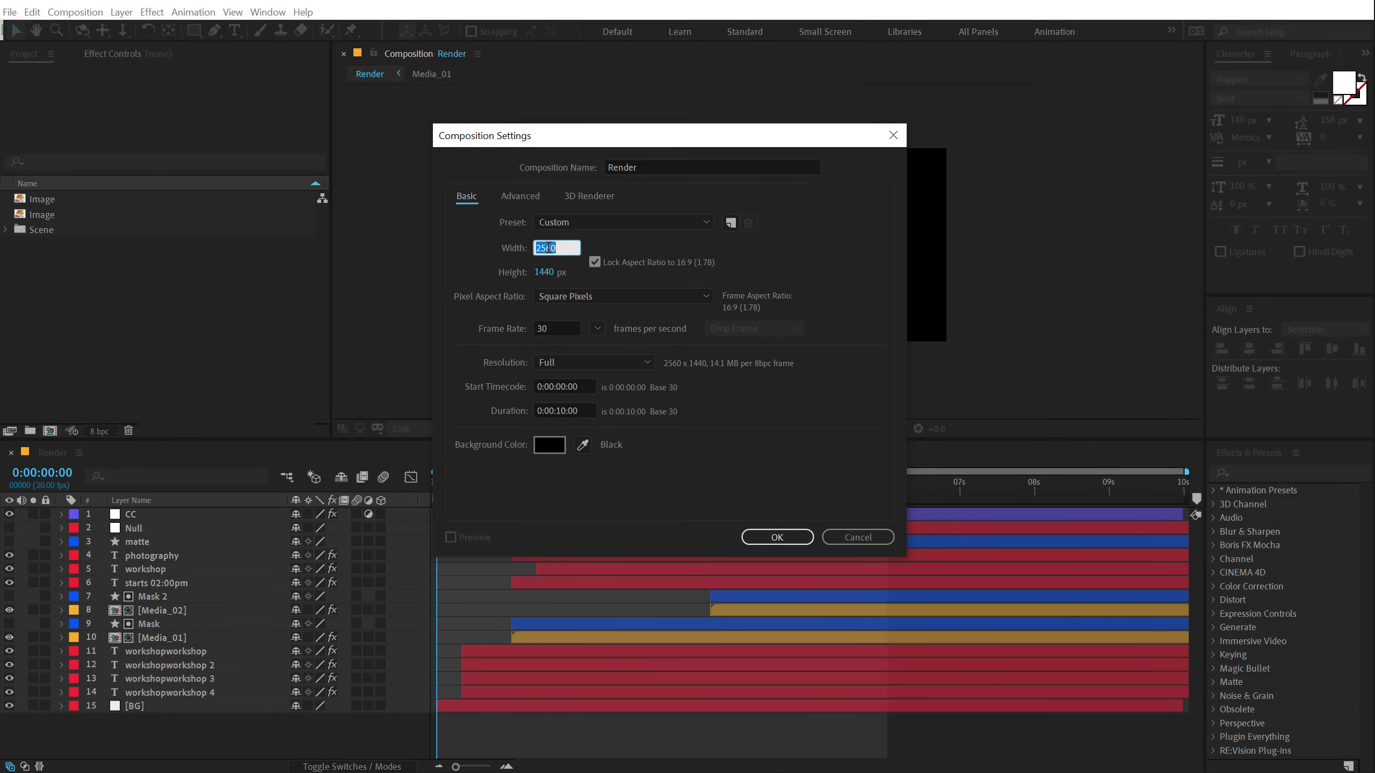
type("1920")
key("Return")
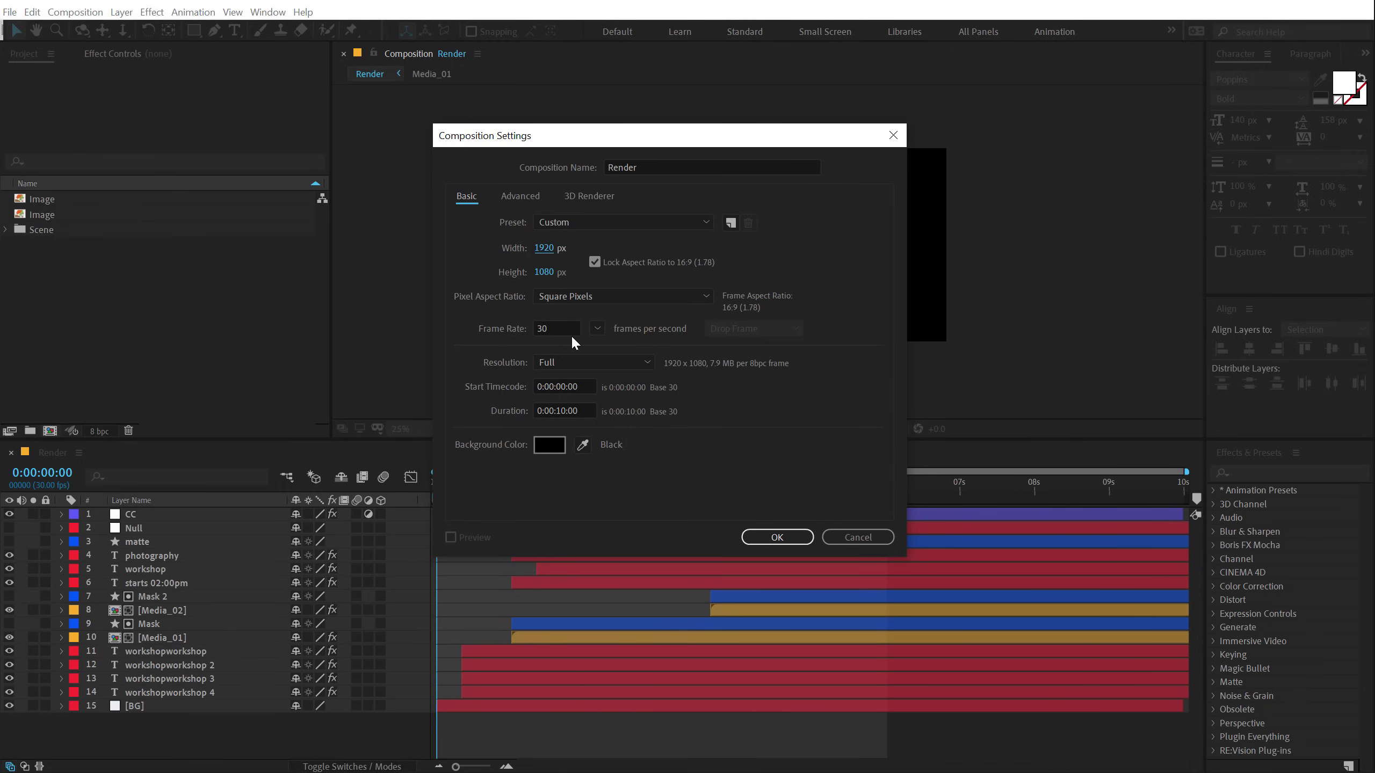
left_click(760, 541)
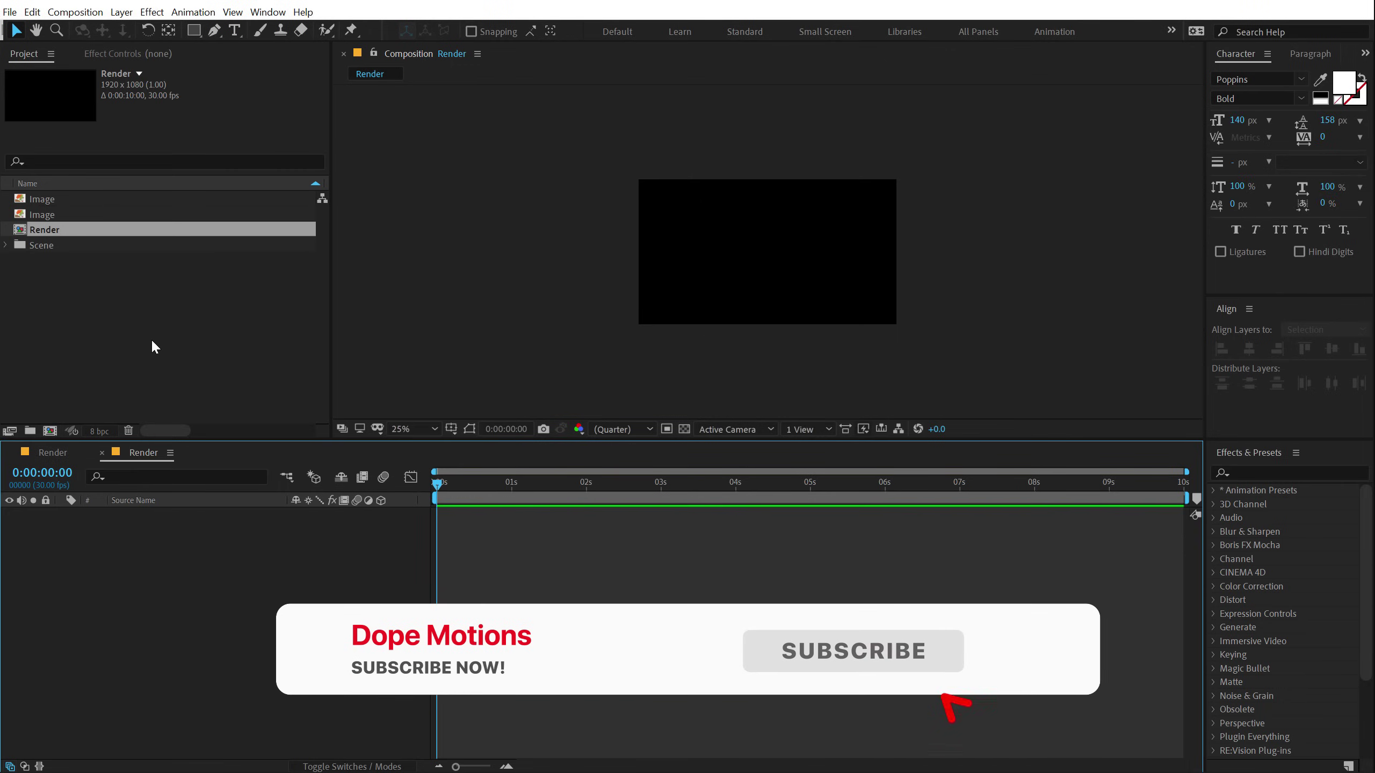
Create a second composition named Media_01 with the same 1920 × 1080 px settings.
left_click(150, 337)
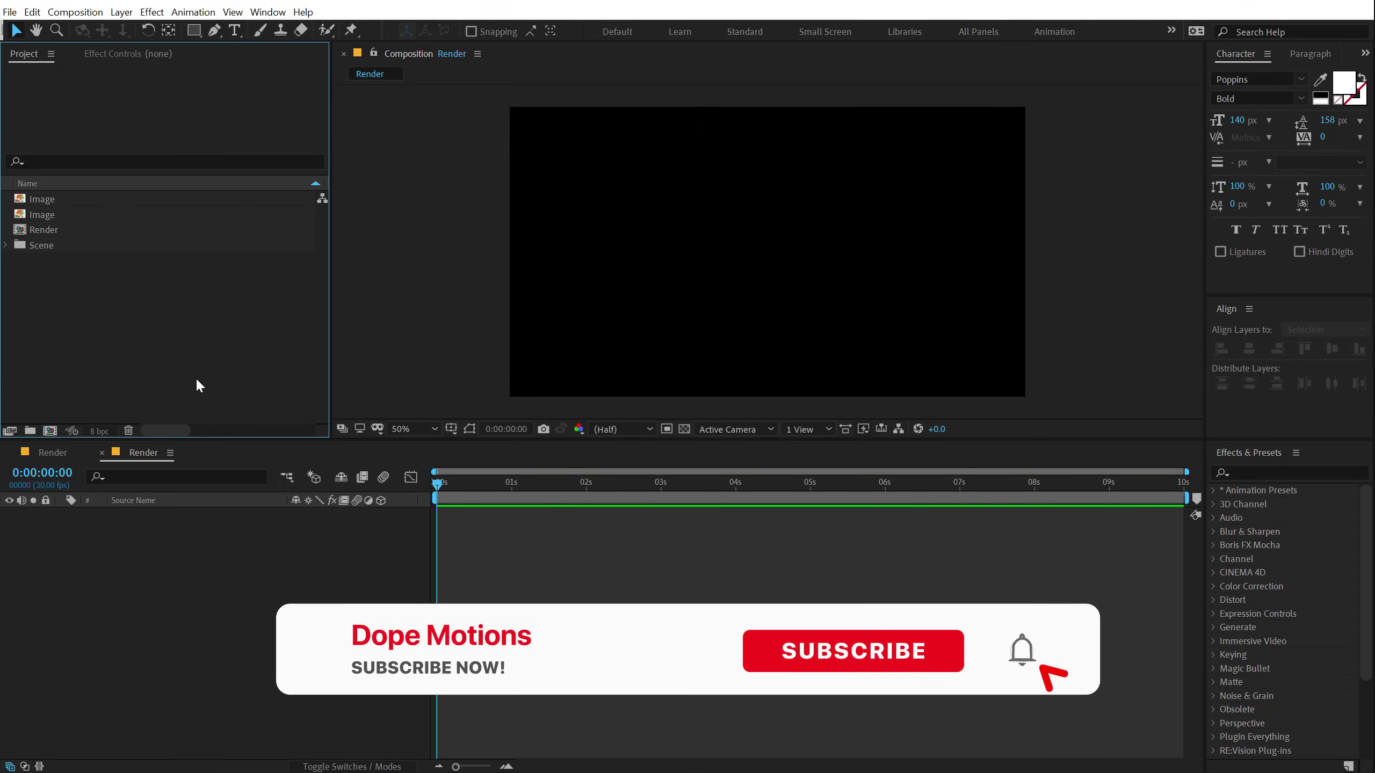
left_click(50, 431)
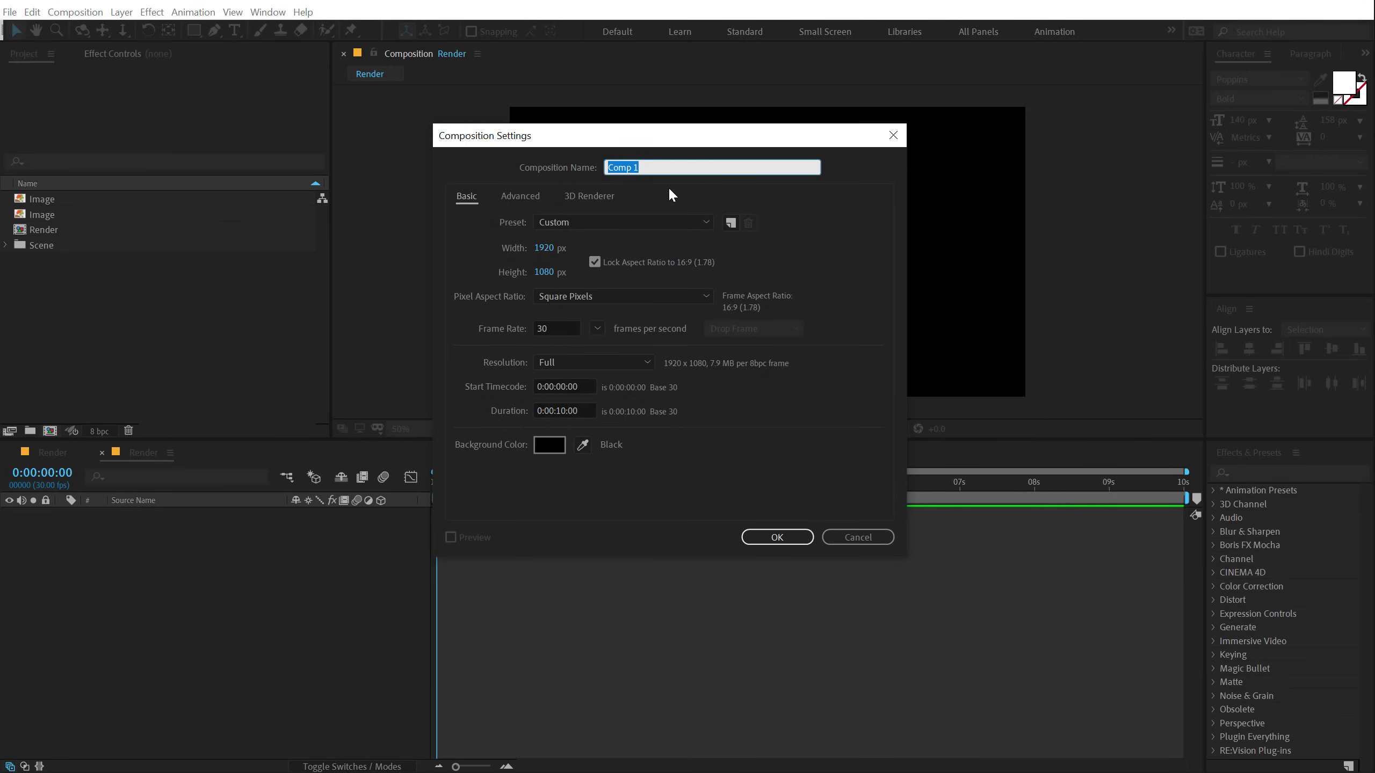
type("Media_01")
left_click(780, 535)
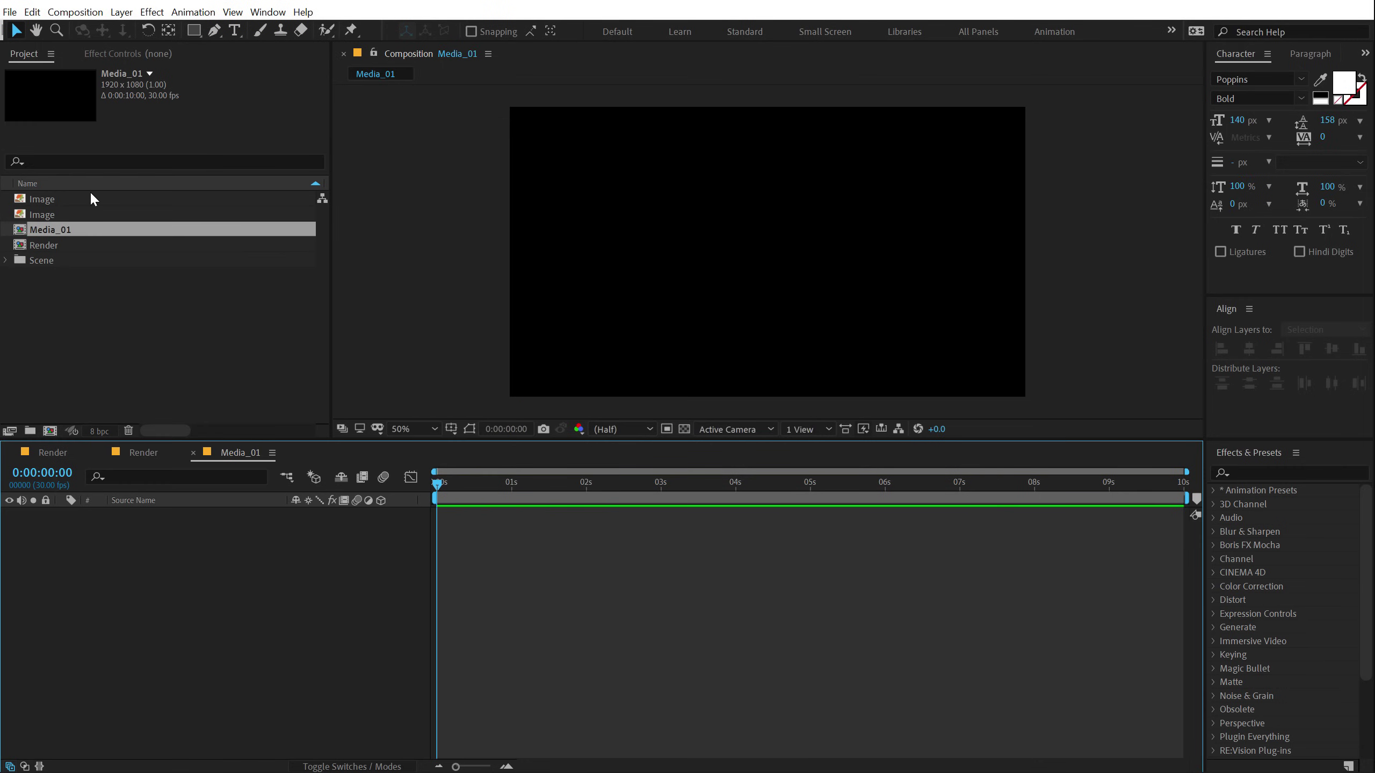
Place the first Image in Media_01, scale it to 38% and position it to fill the frame.
left_click_drag(65, 199, 126, 552)
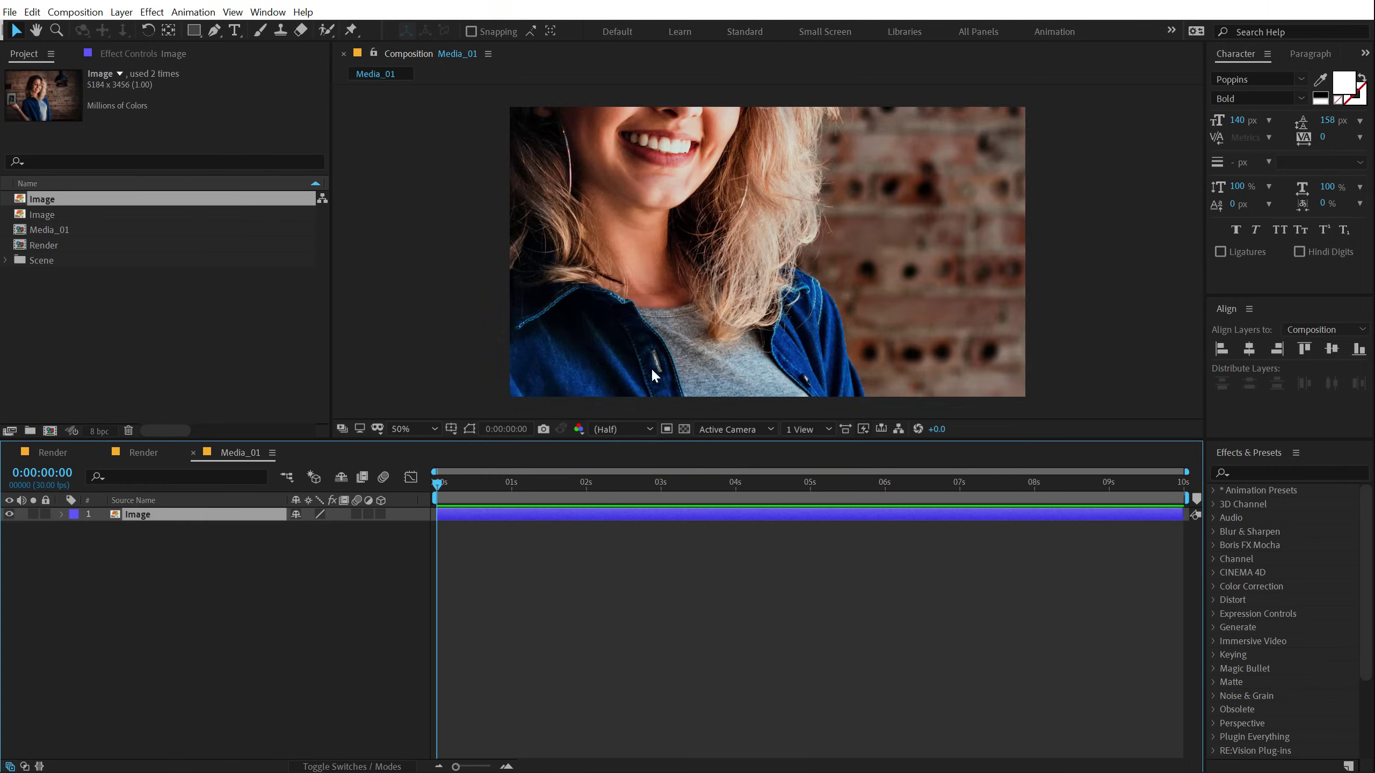
key("s")
left_click_drag(320, 528, 296, 535)
mouse_move(771, 279)
left_mouse_down()
mouse_move(785, 269)
mouse_move(773, 269)
left_mouse_up()
left_click(61, 563)
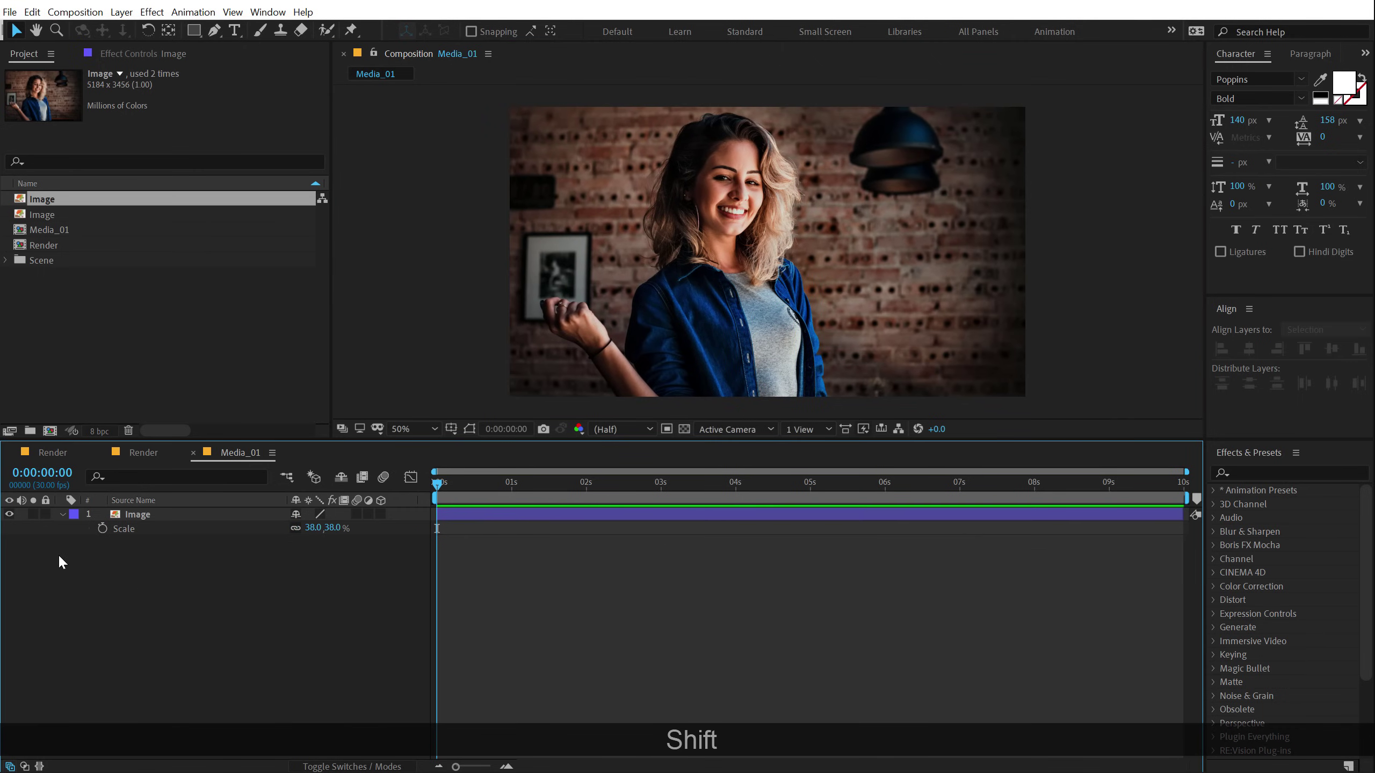
Add a pale blue (E4EBF1) solid named BG to the new Render composition.
left_click(133, 452)
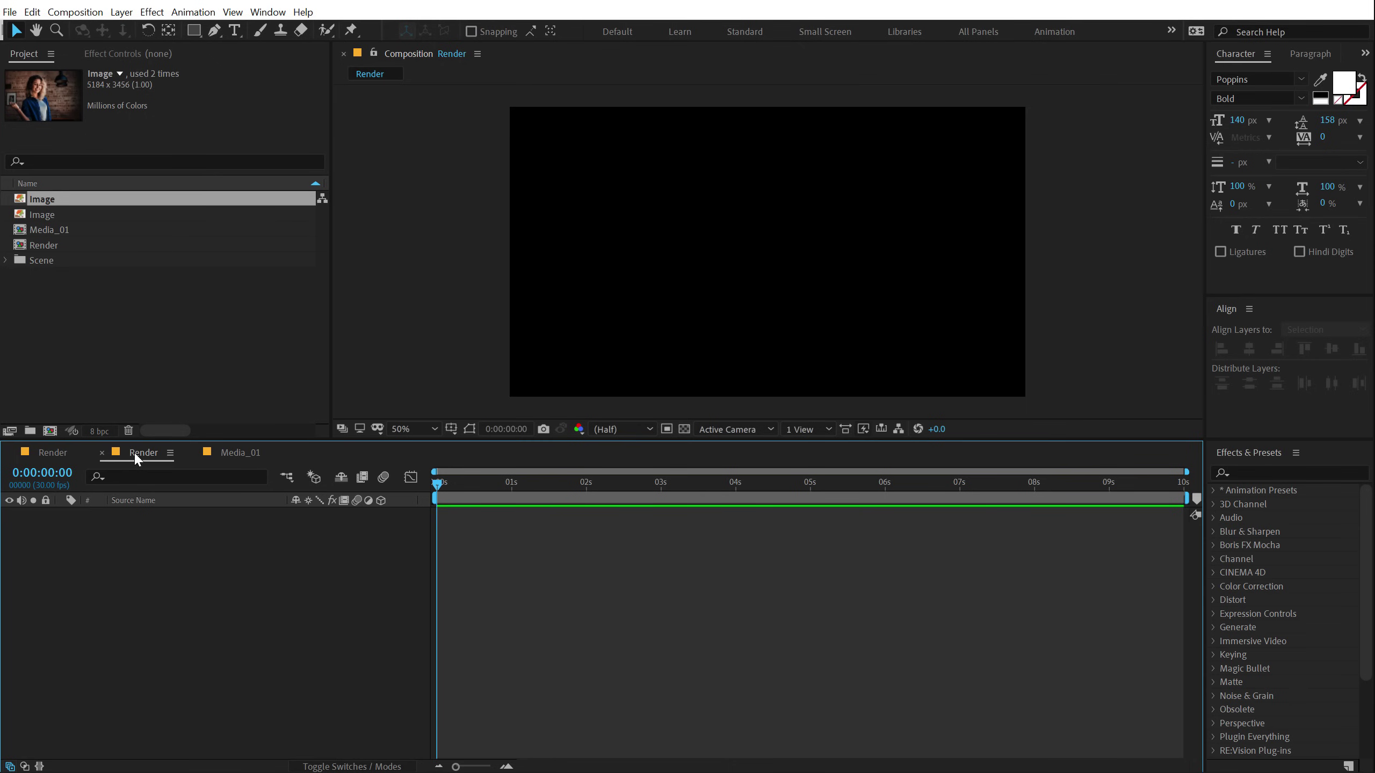
left_click(103, 355)
left_click(120, 575)
key("ctrl+y")
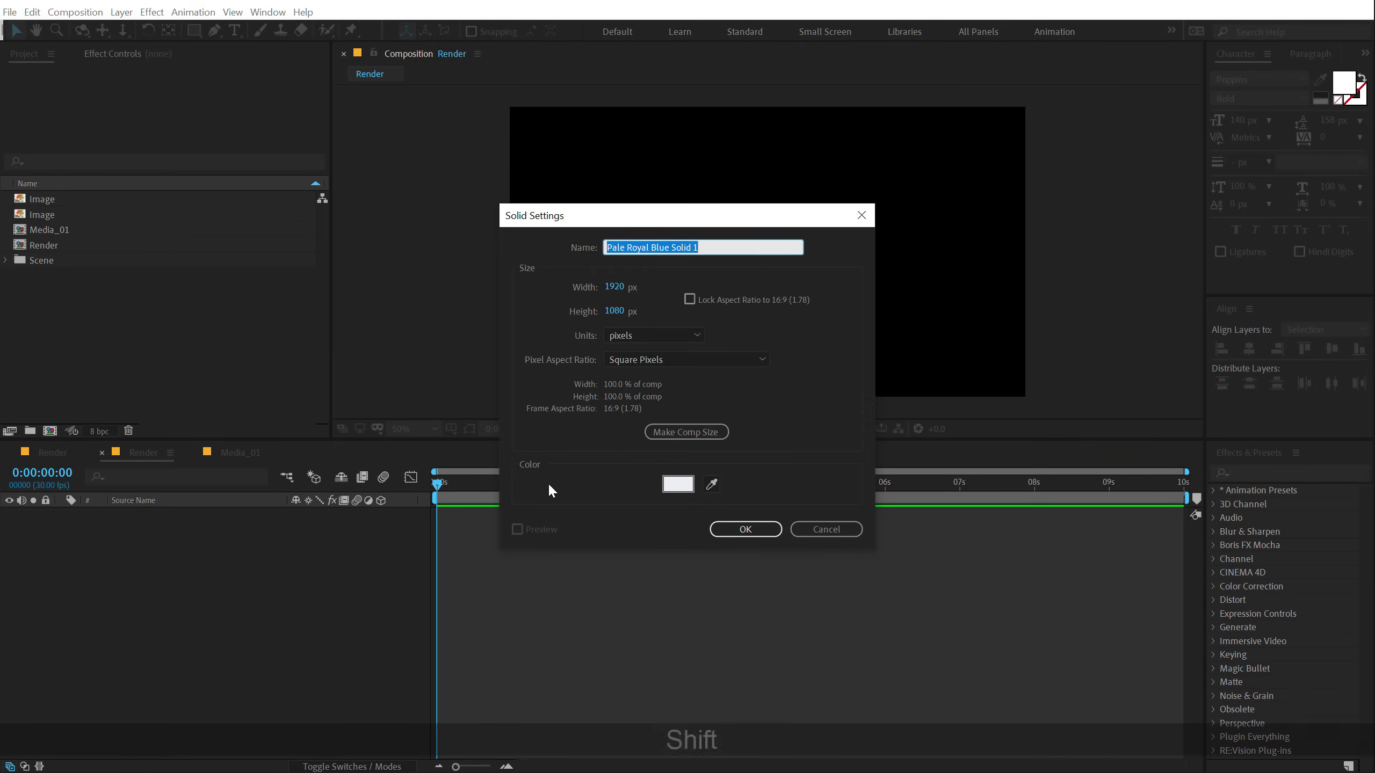
type("BG")
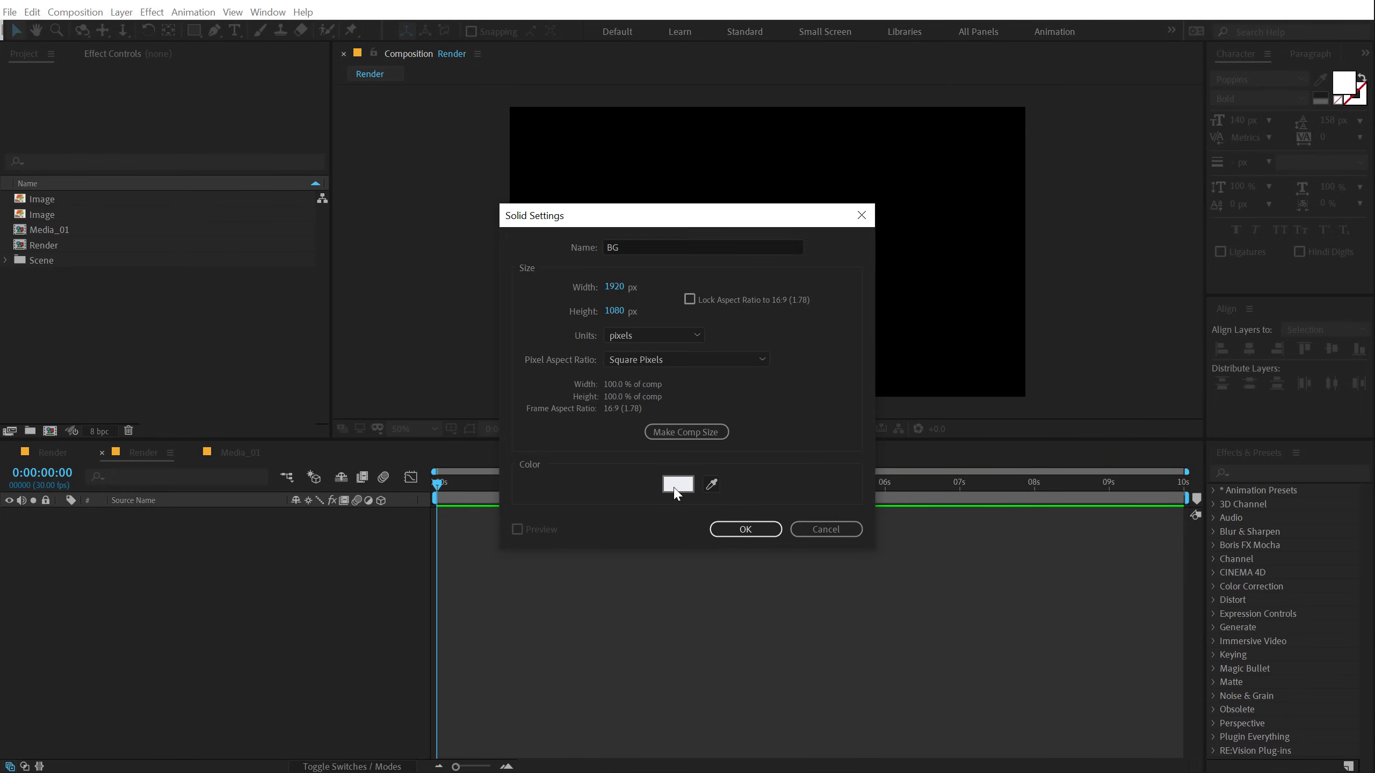
left_click(677, 484)
left_click_drag(235, 208, 238, 214)
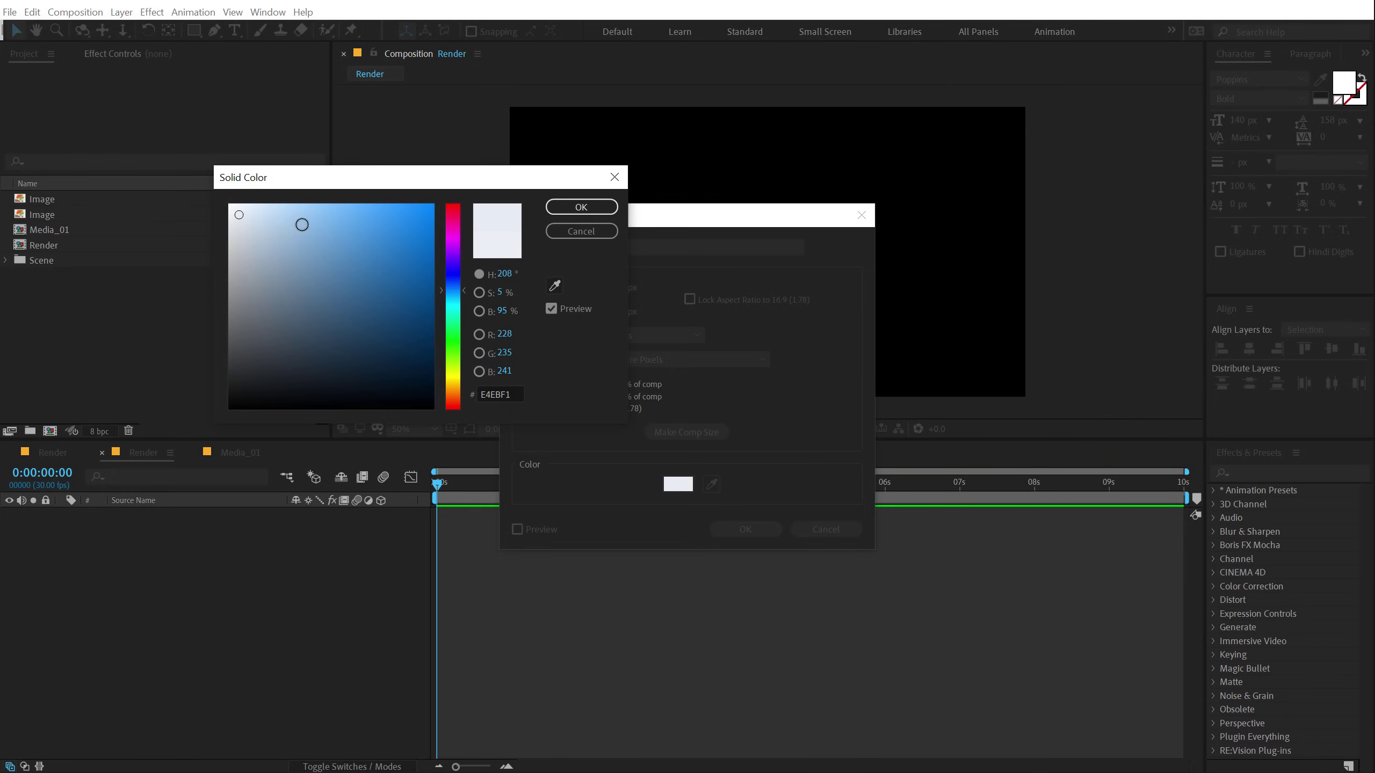
left_click(580, 207)
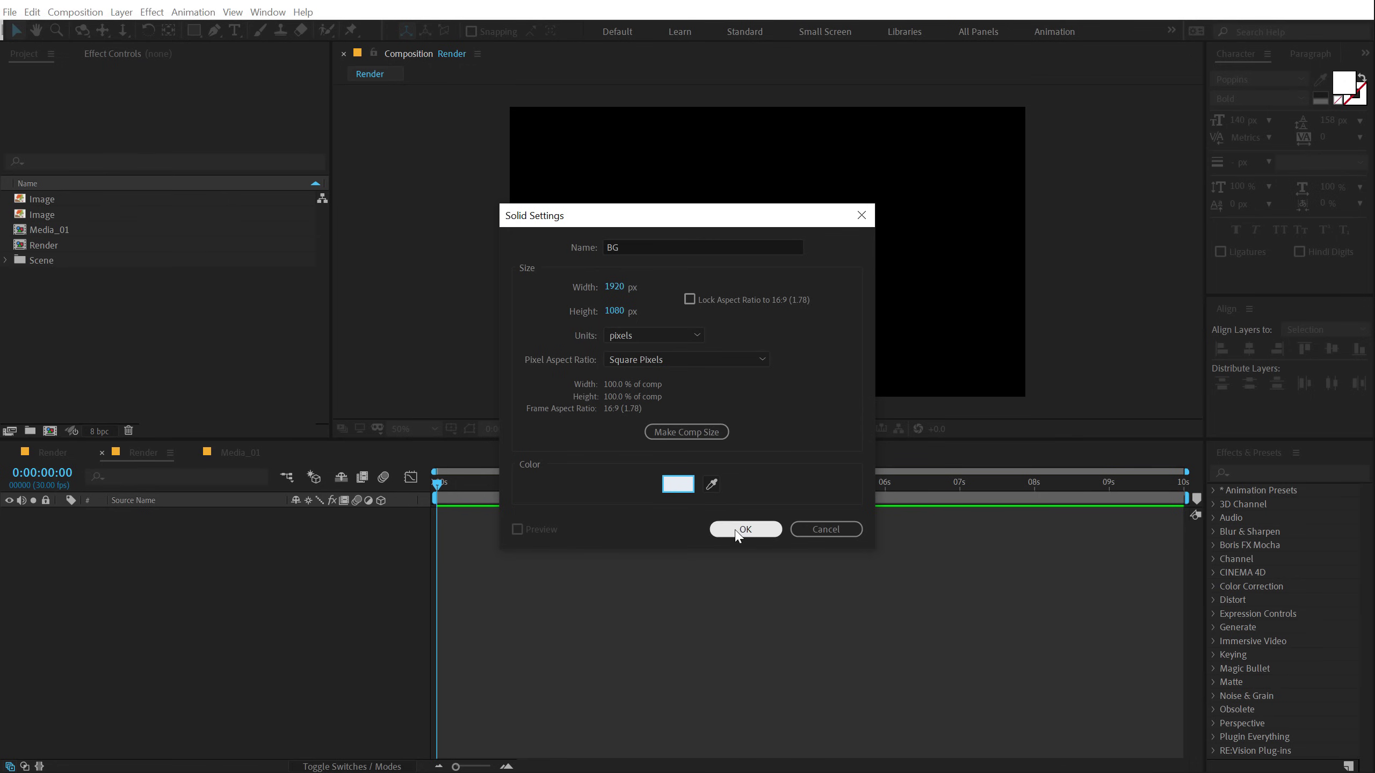
left_click(744, 528)
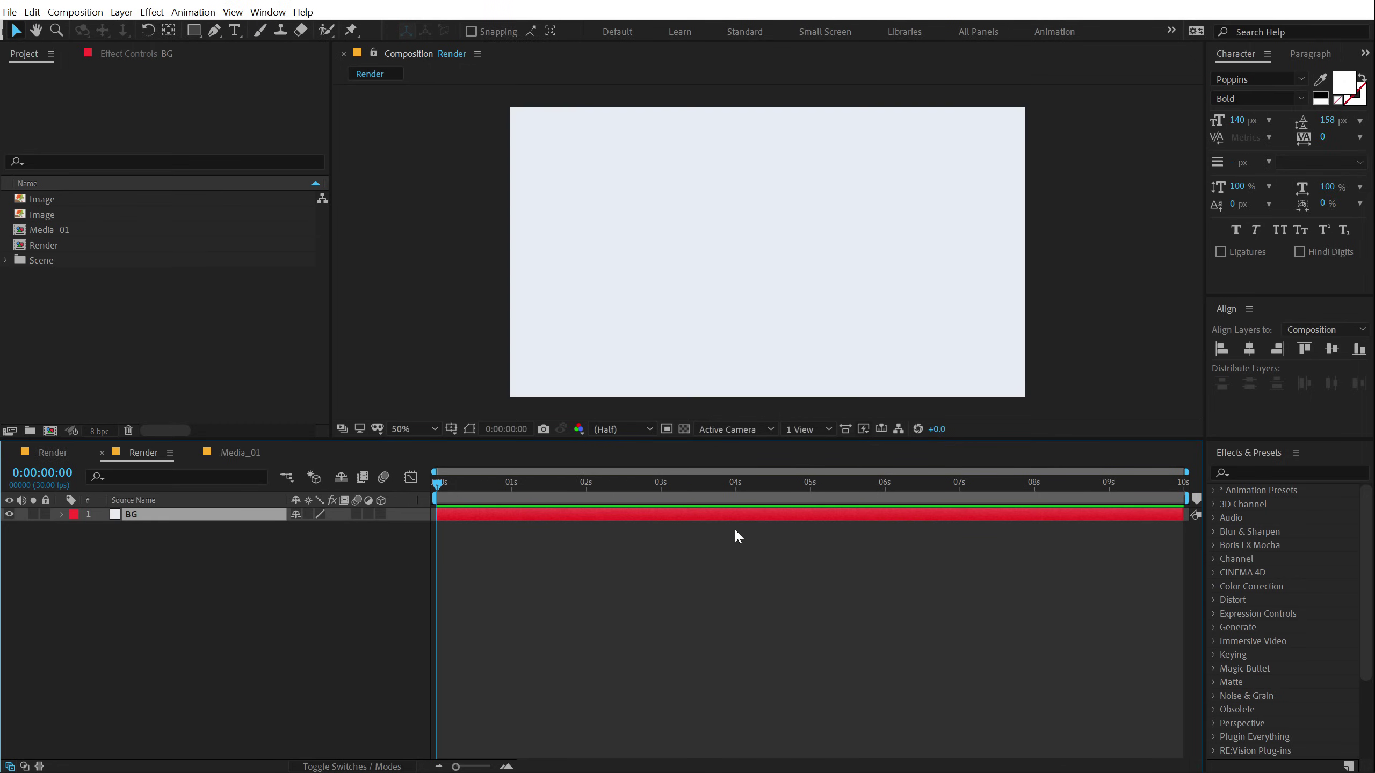
left_click(307, 570)
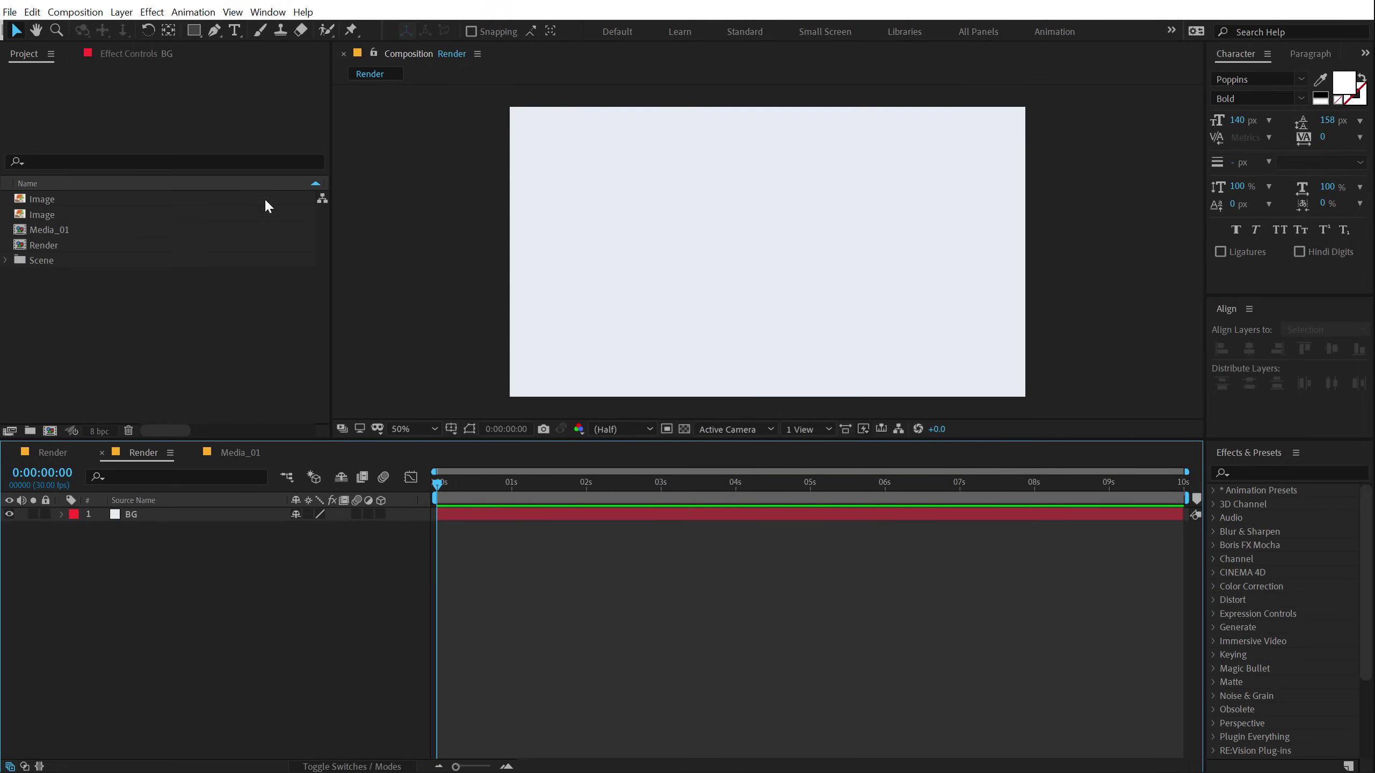
Add a rectangle shape layer above BG, about 985 × 936 px in size with a corner roundness of 79.
double_click(195, 33)
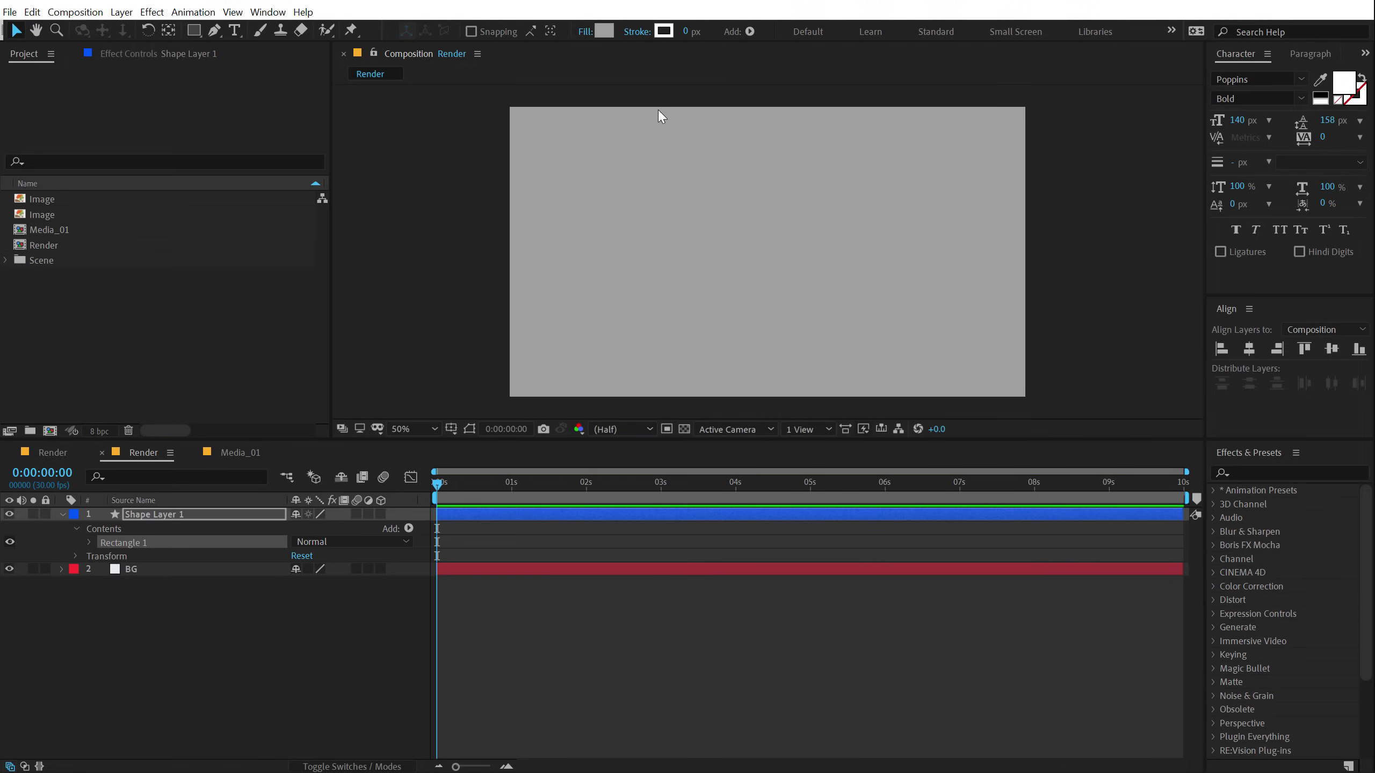
left_click(88, 541)
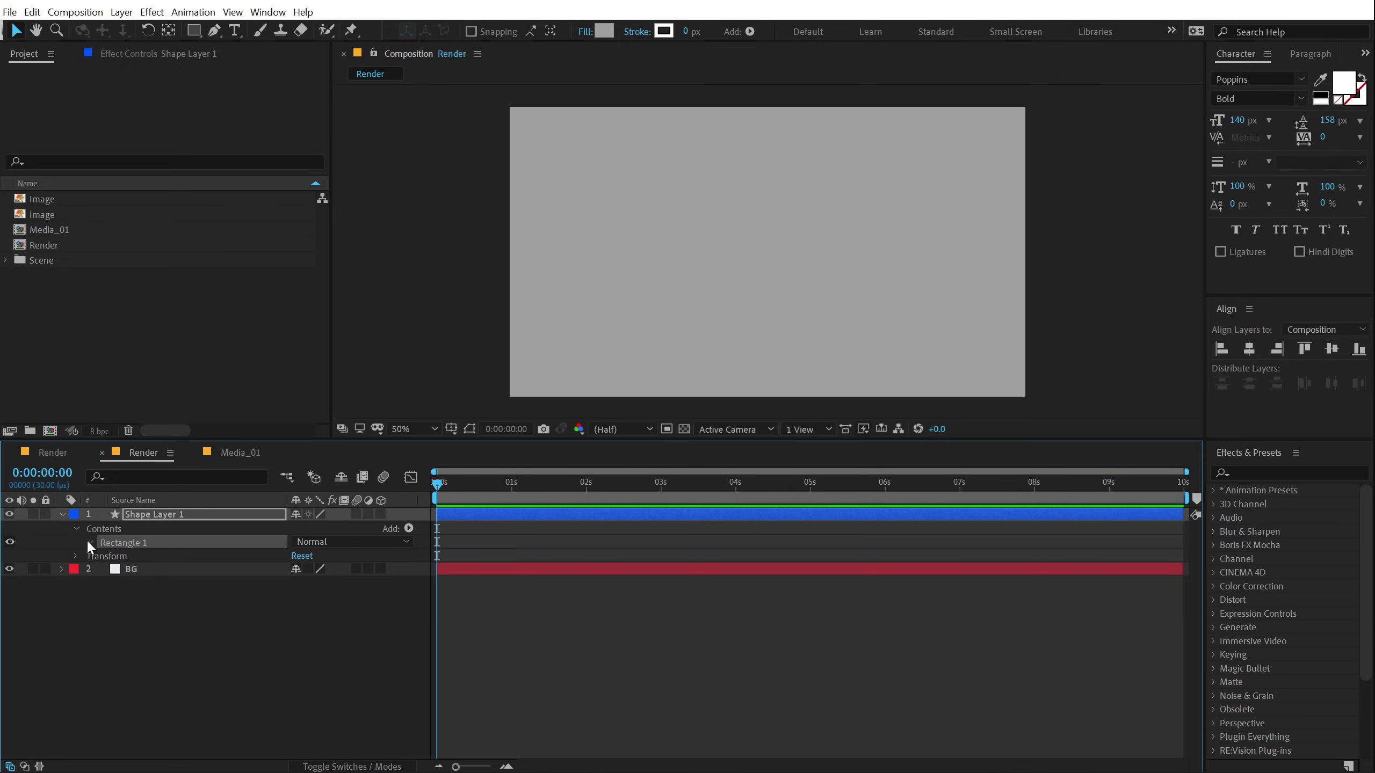
left_click(104, 556)
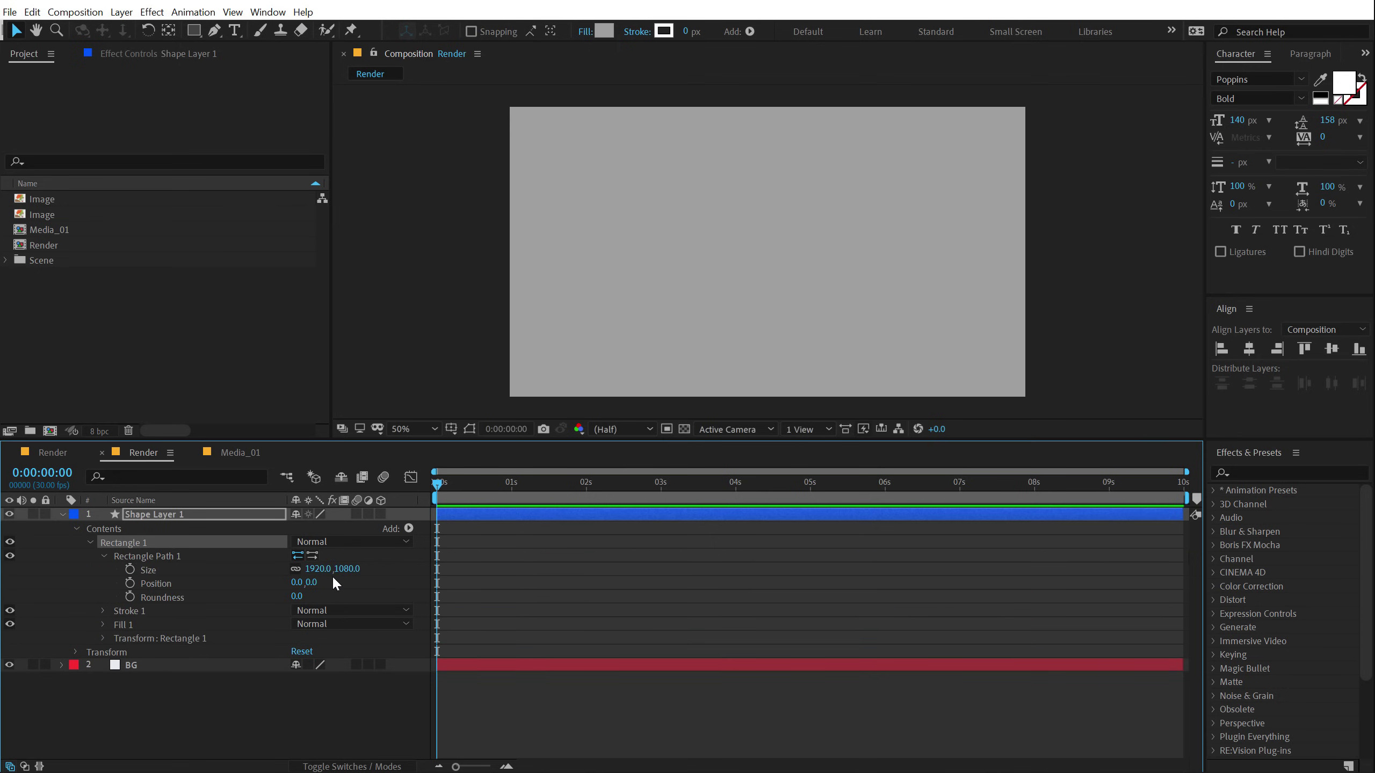
left_click(296, 569)
left_click_drag(317, 568, 56, 588)
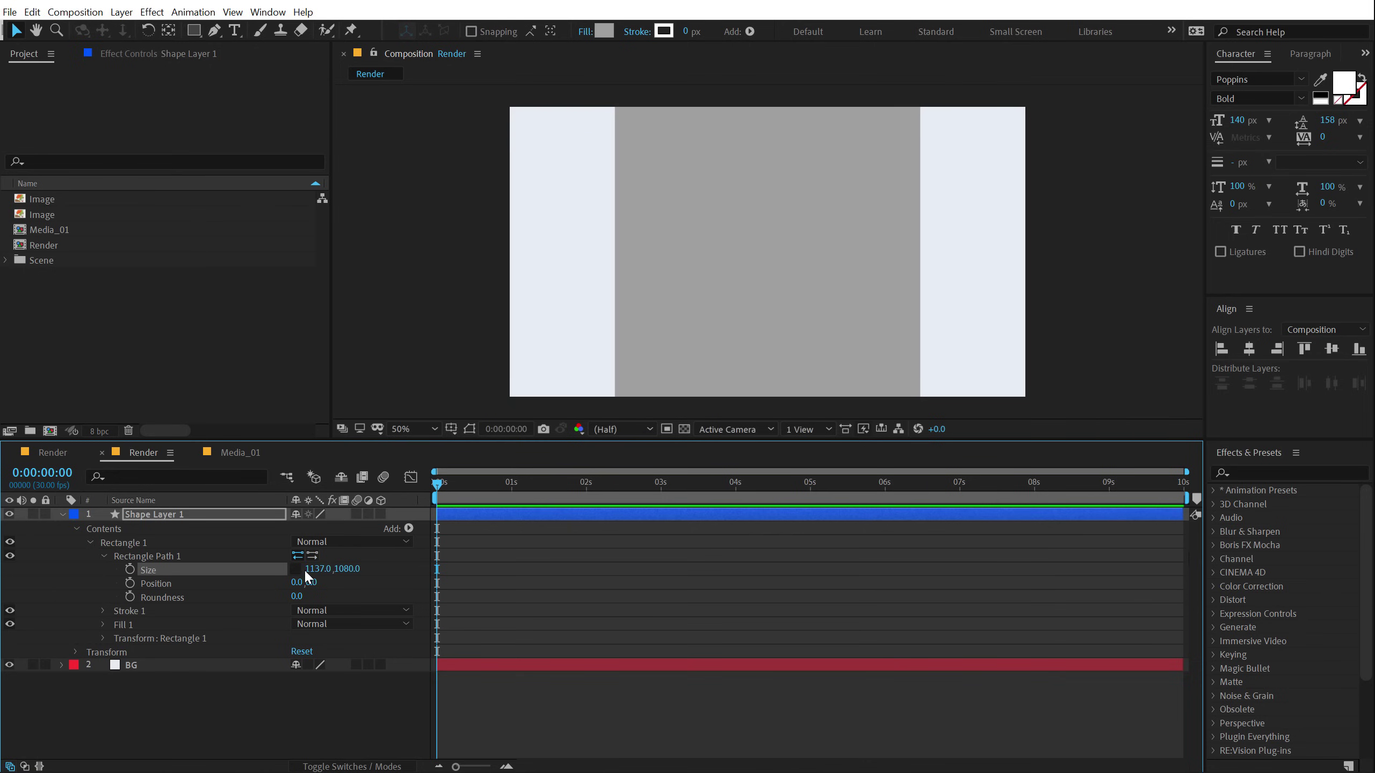
mouse_move(349, 574)
left_mouse_down()
mouse_move(237, 578)
mouse_move(357, 589)
left_mouse_up()
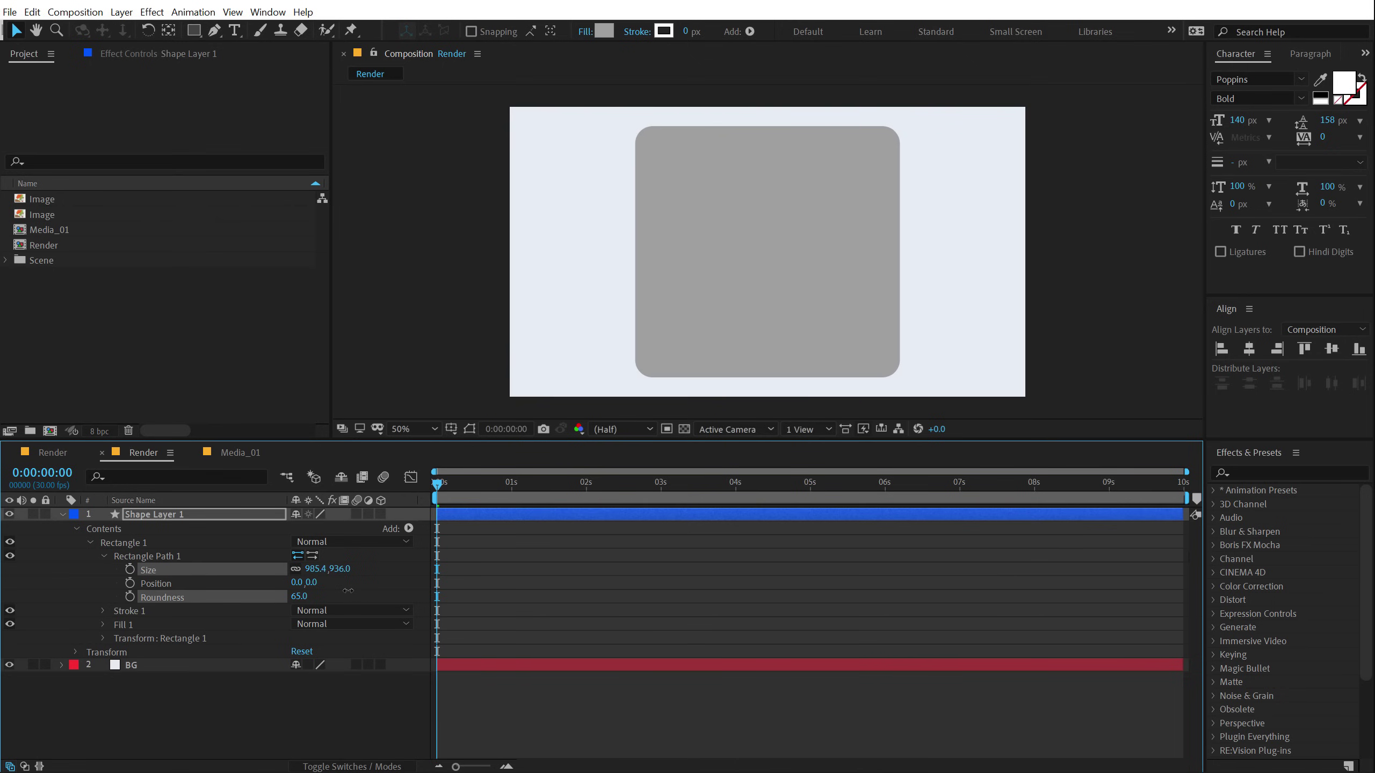
Rotate the rectangle's shape layer to 45° so it forms a diamond.
left_click(159, 516)
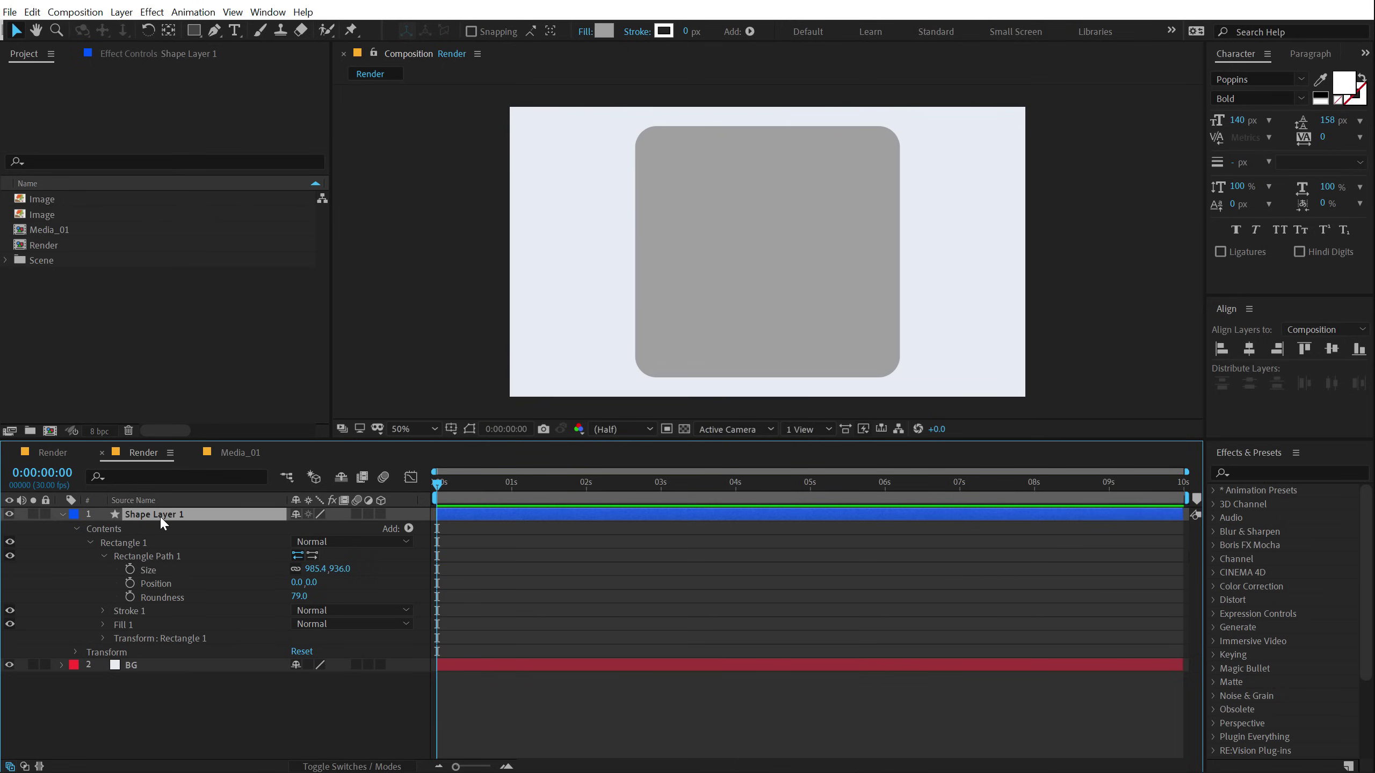
key("r")
left_click(312, 527)
type("45")
key("Return")
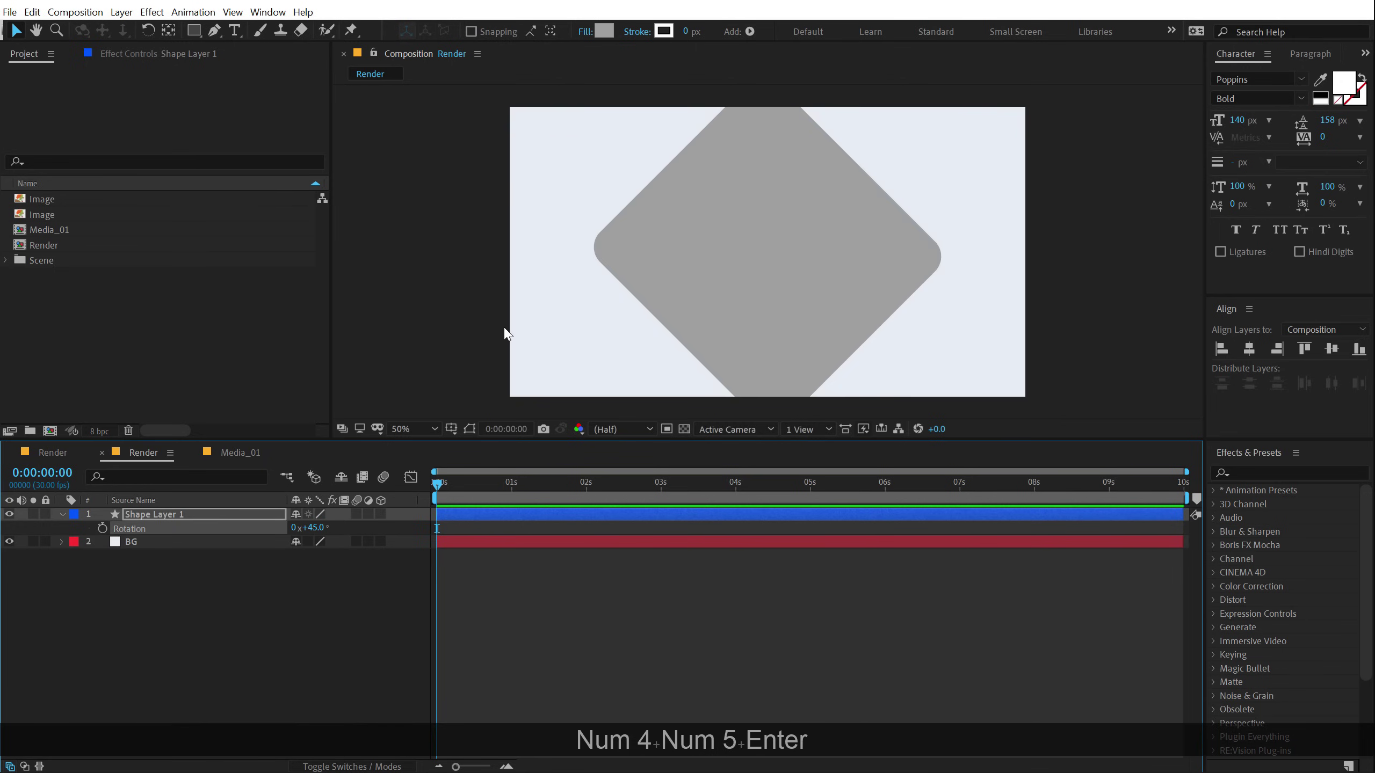
Unlink the rectangle path's size proportions and set its size to 1000 × 1000.
left_click(63, 514)
left_click(63, 514)
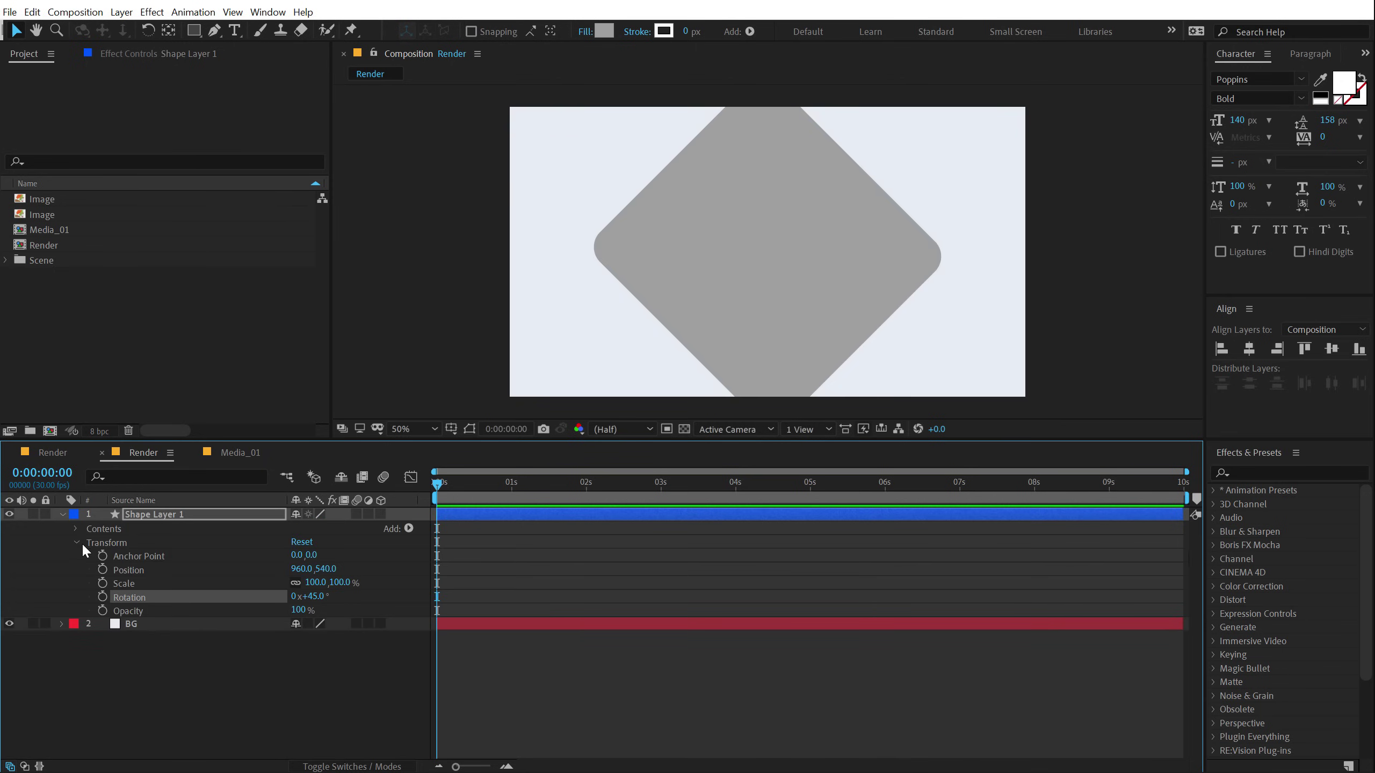
left_click(76, 542)
left_click(89, 542)
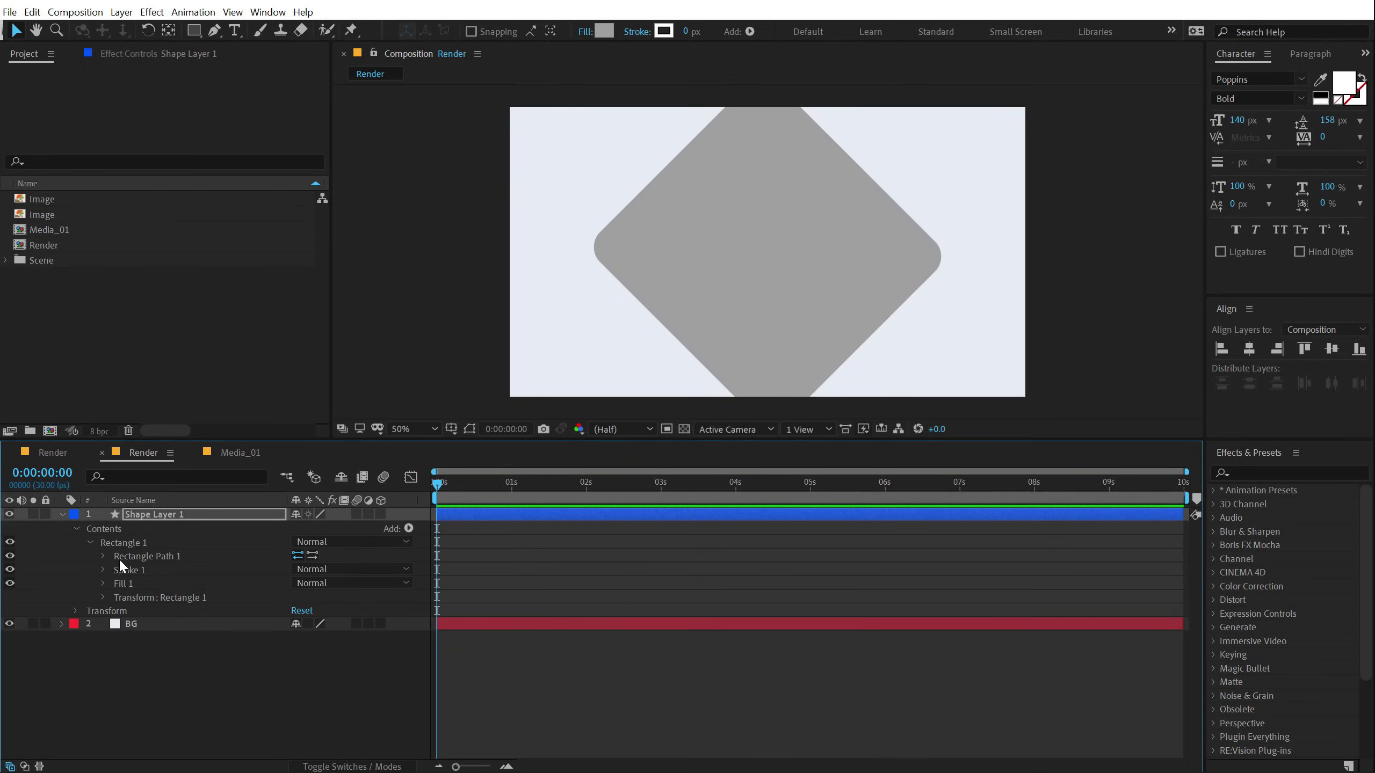
left_click(102, 556)
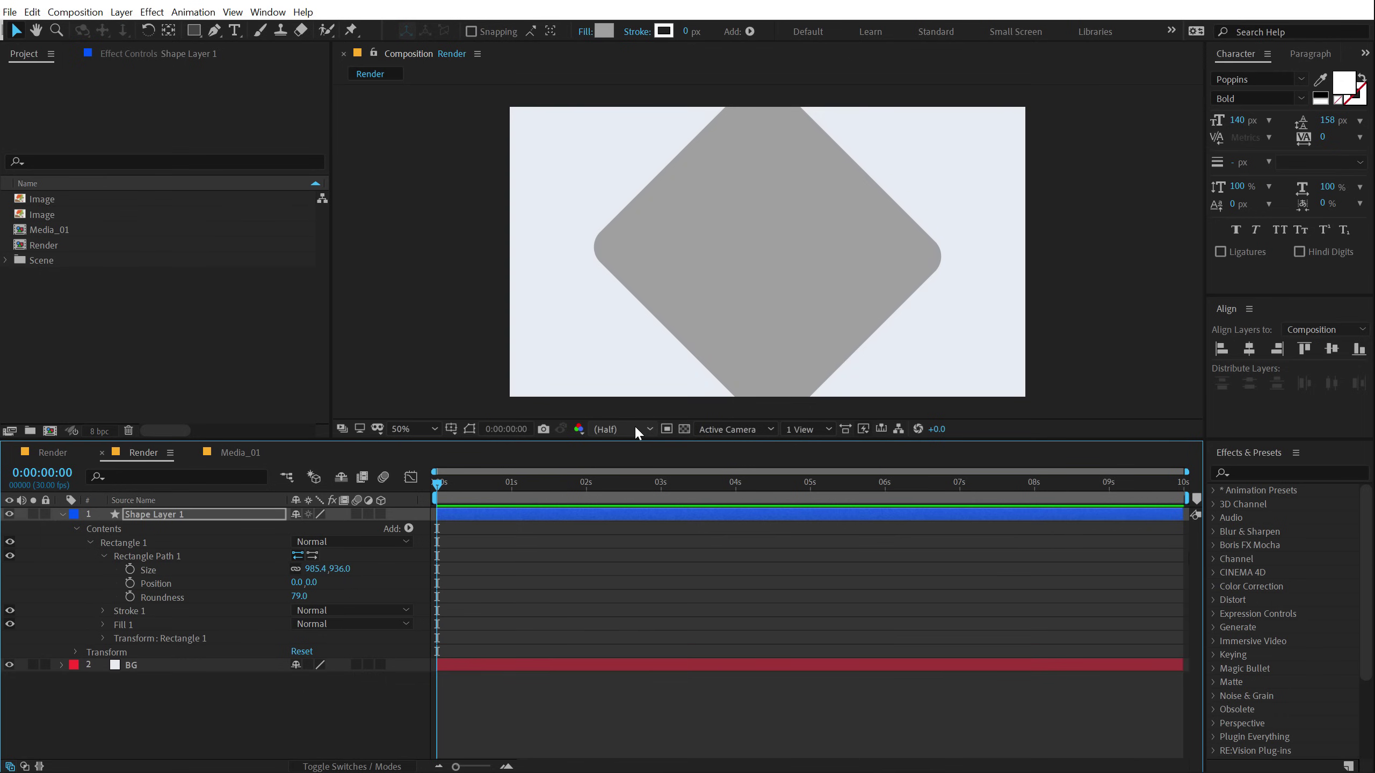
left_click(295, 572)
left_click(315, 569)
type("1000")
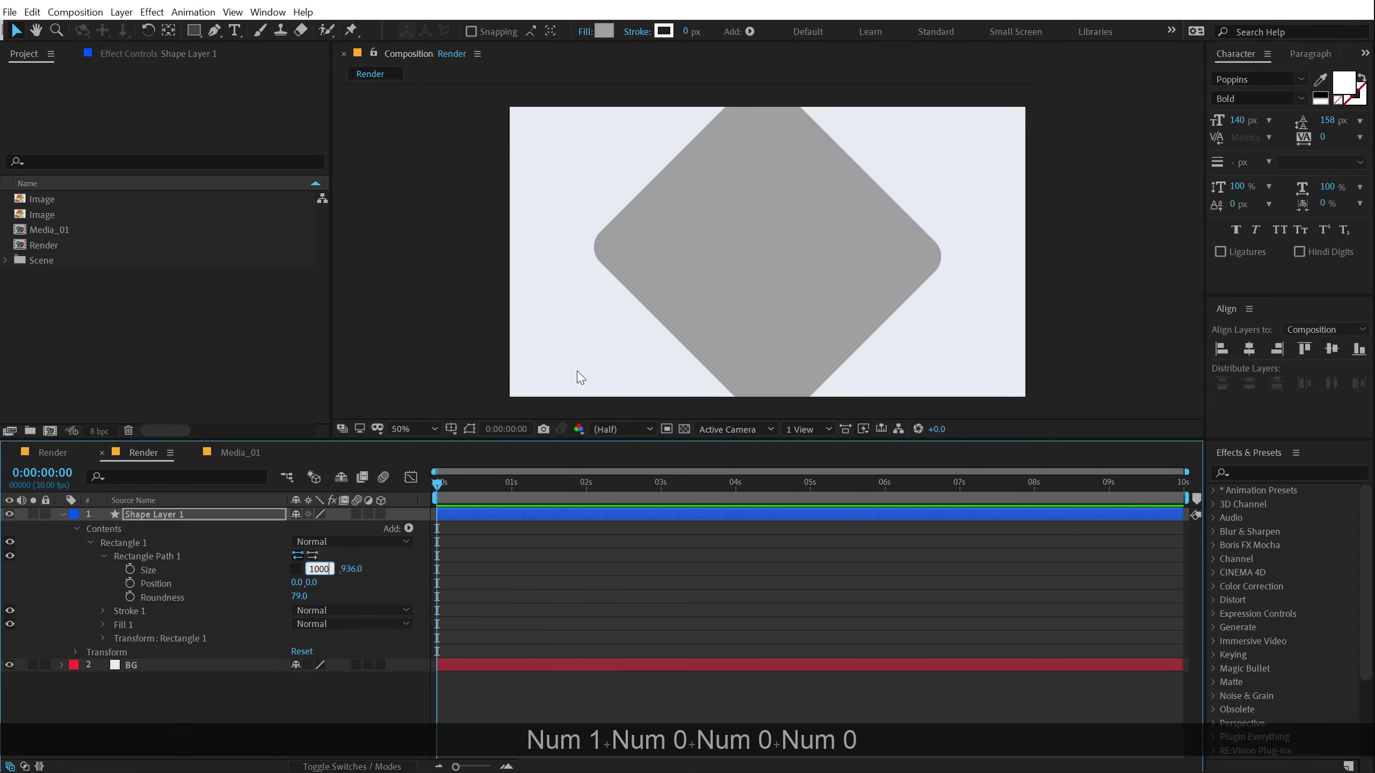
left_click(349, 569)
type("1")
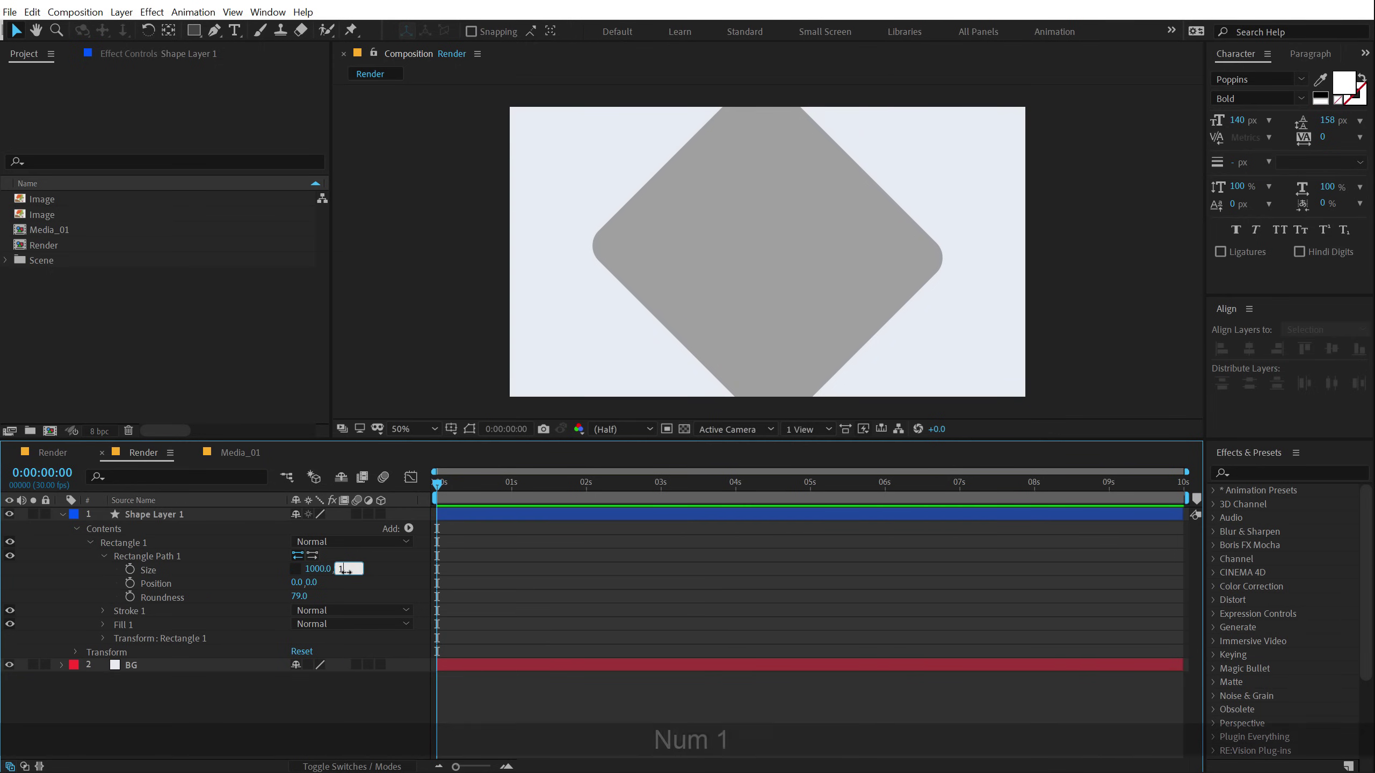
type("000")
key("Return")
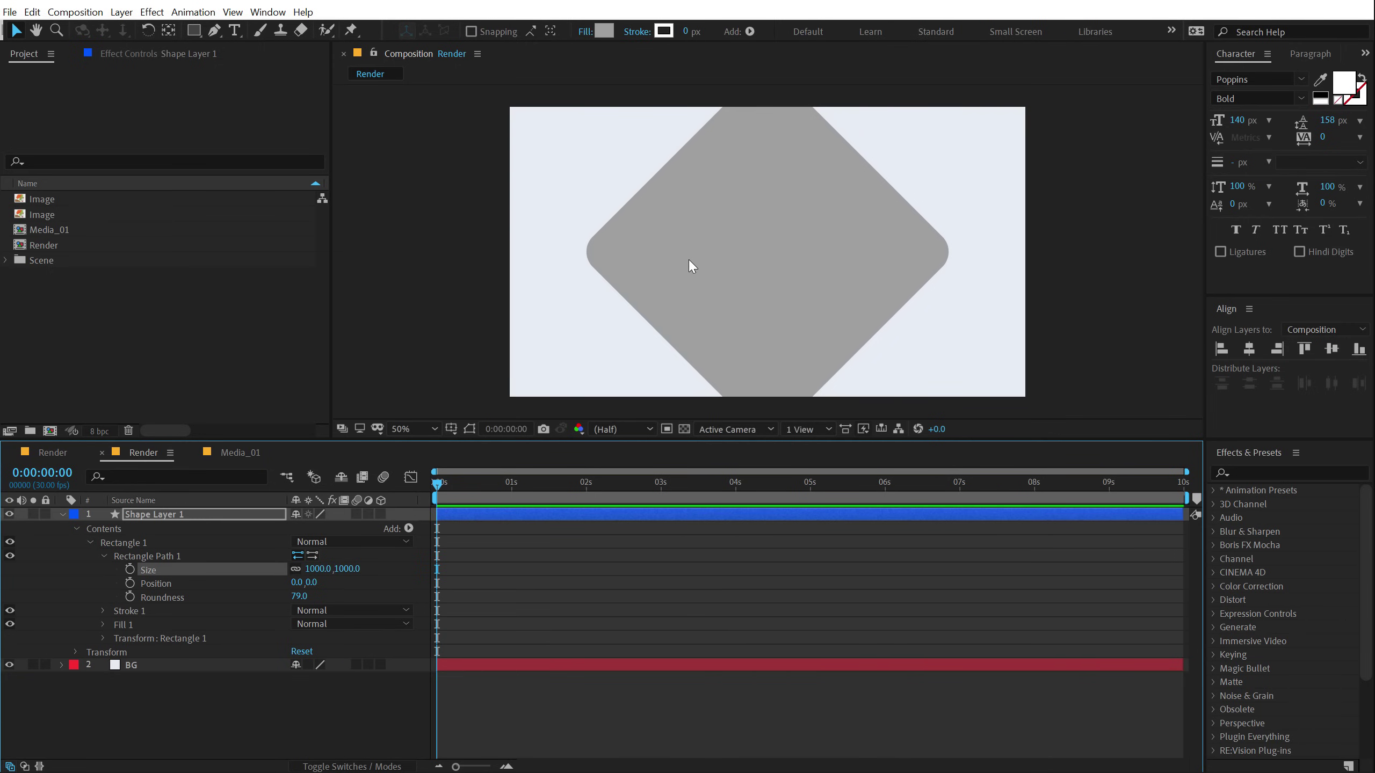
Move the diamond partly past the frame's left edge and enlarge its rectangle path to 1332 × 1332.
left_click_drag(747, 267, 533, 262)
key("ctrl+shift+z")
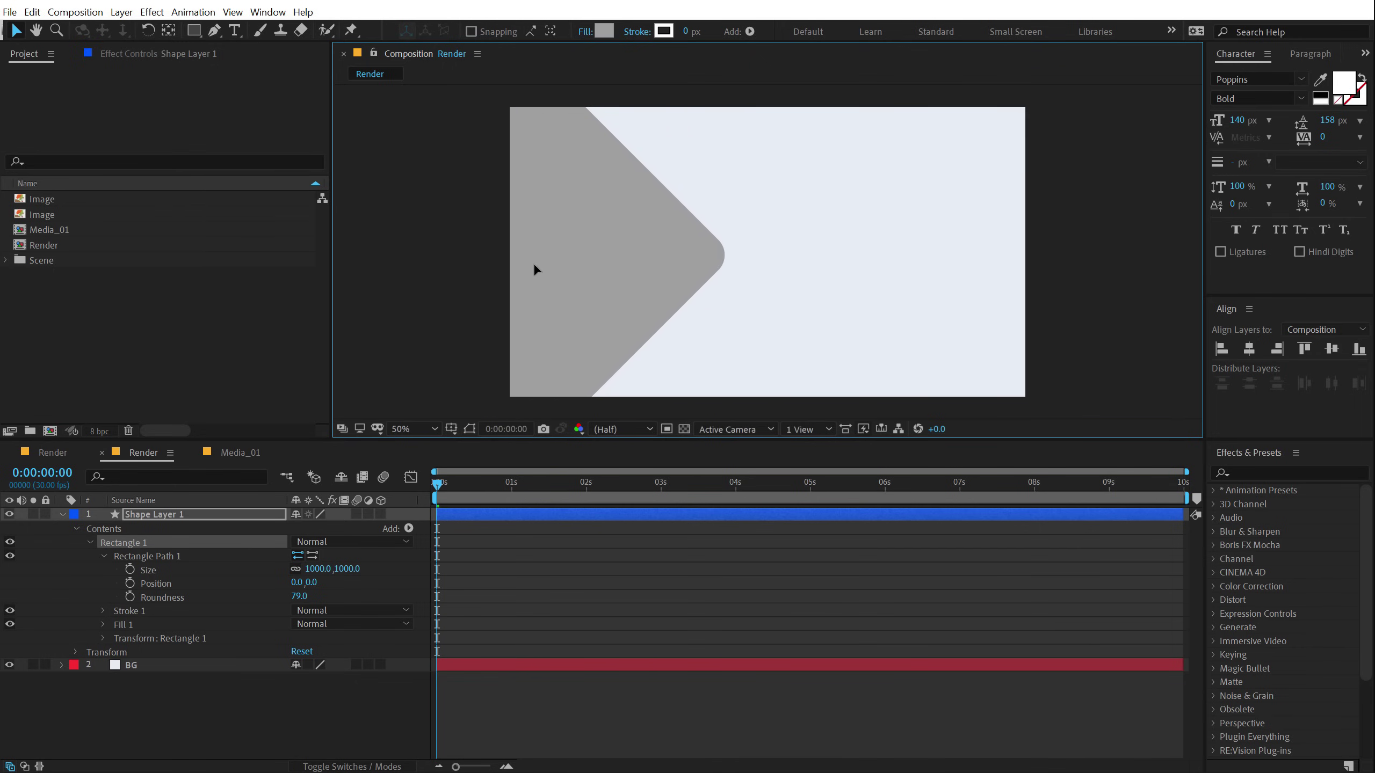
left_click_drag(337, 567, 608, 564)
Set the rectangle path's corner roundness to 100.
left_click(306, 595)
type("100")
key("Return")
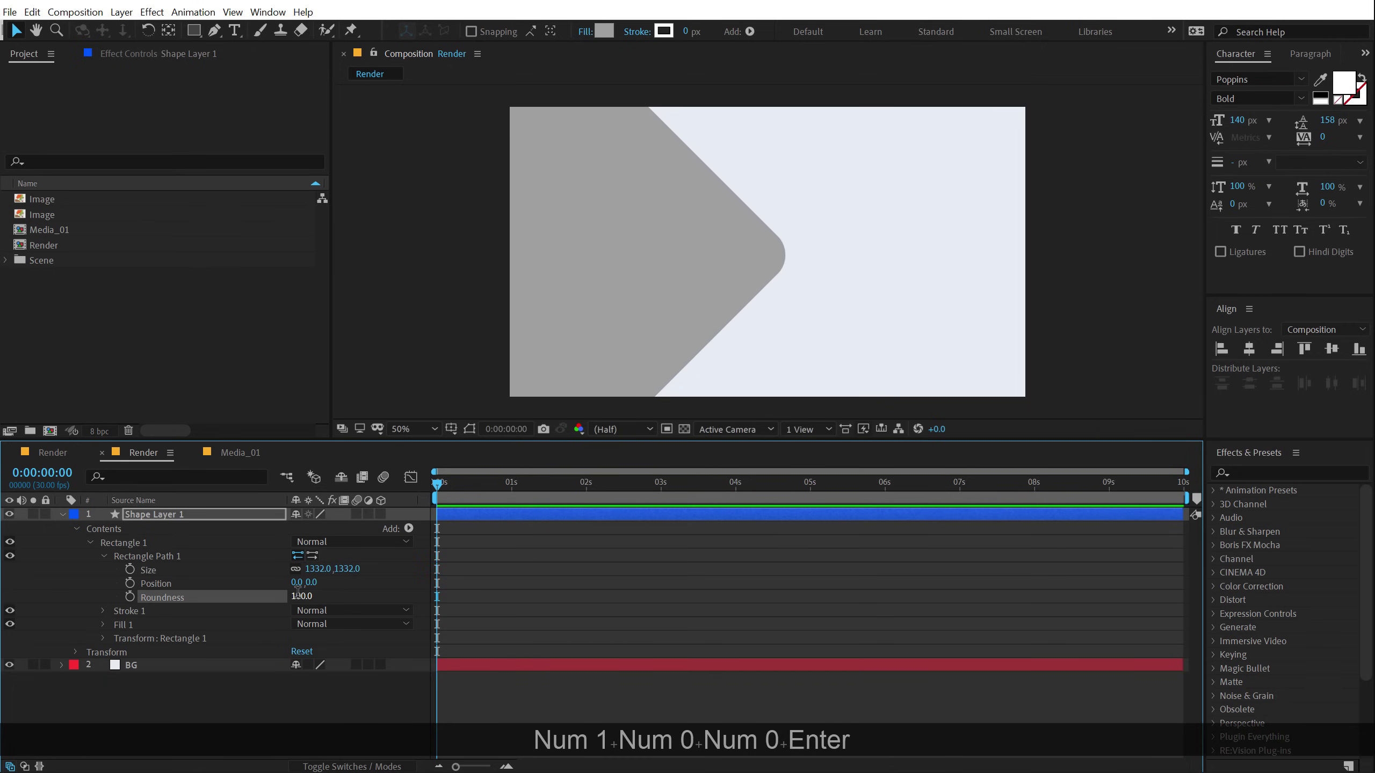
Rename the shape layer Mask and place the Media_01 composition directly beneath it in Render.
left_click(63, 515)
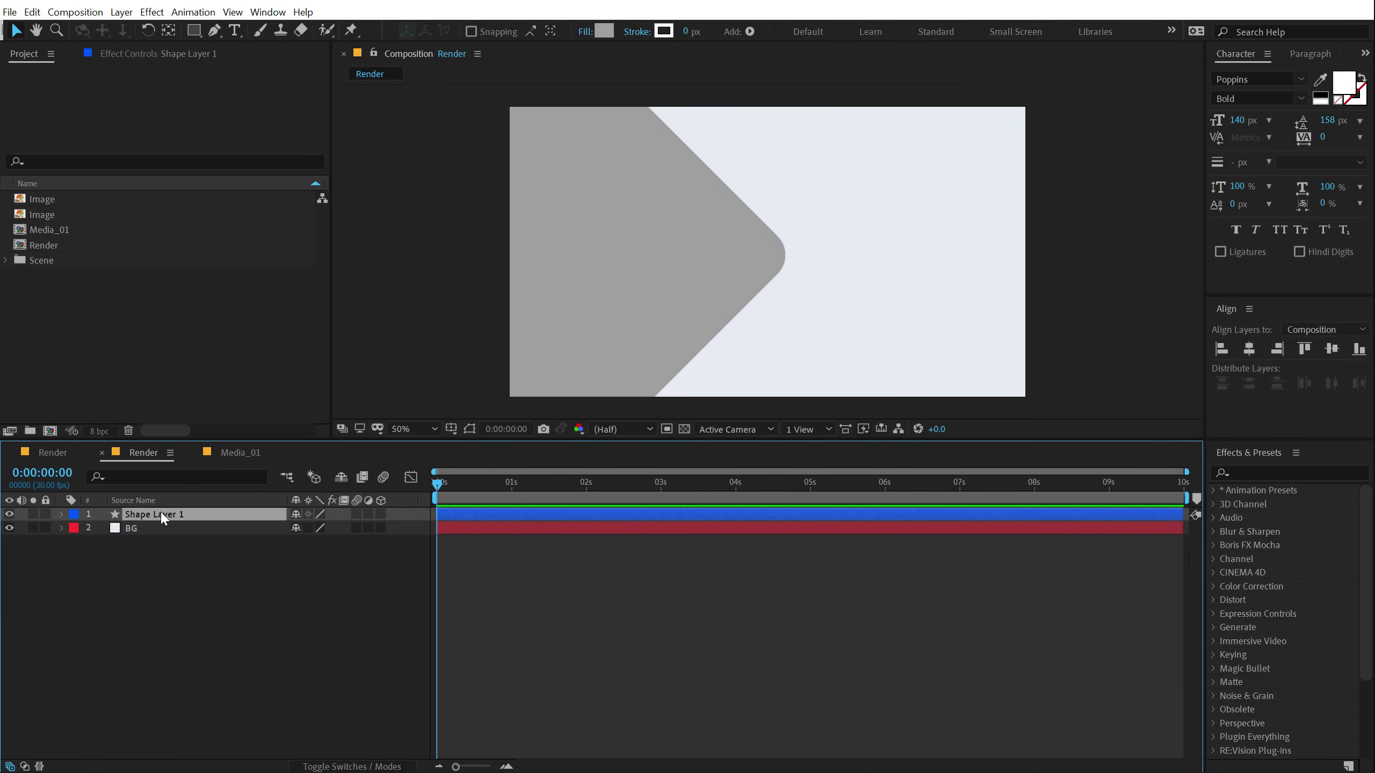
key("Return")
type("Mask")
key("Return")
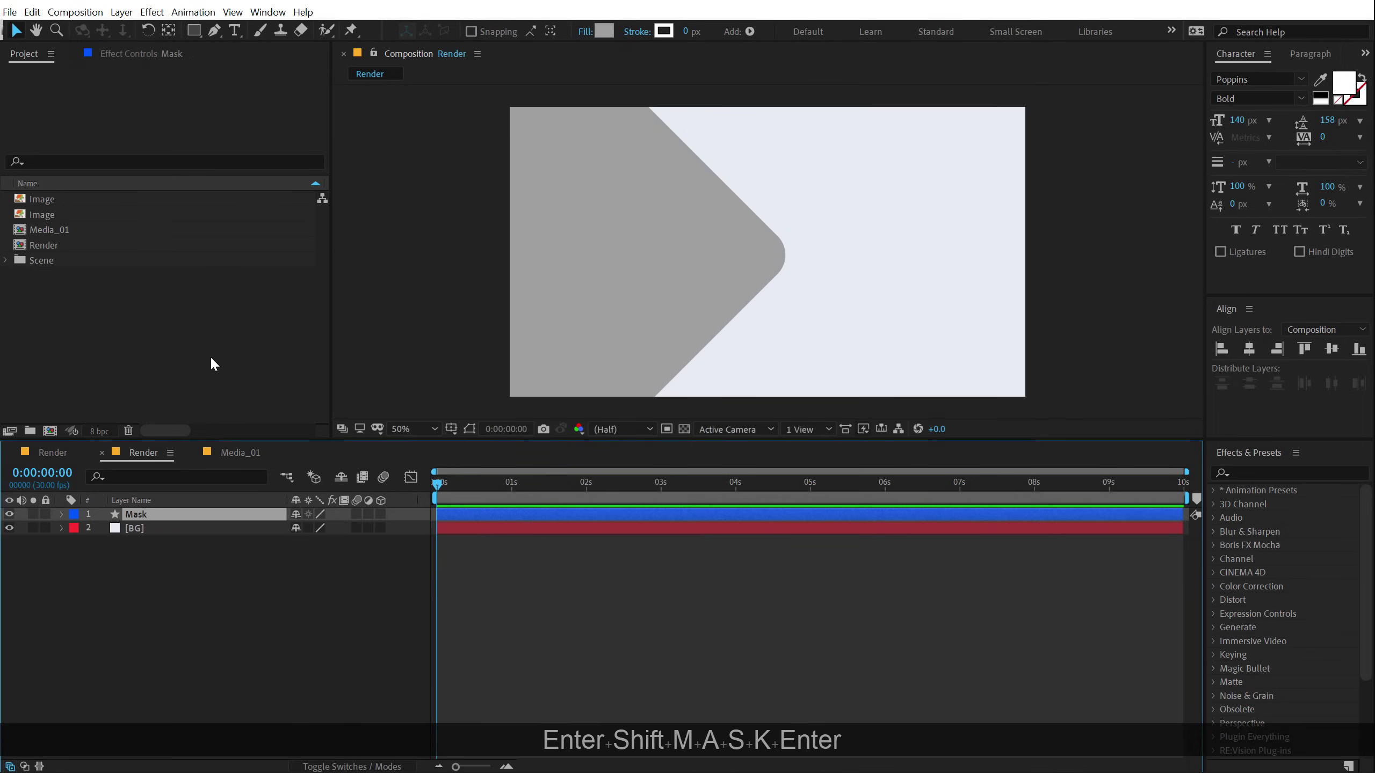
left_click(53, 232)
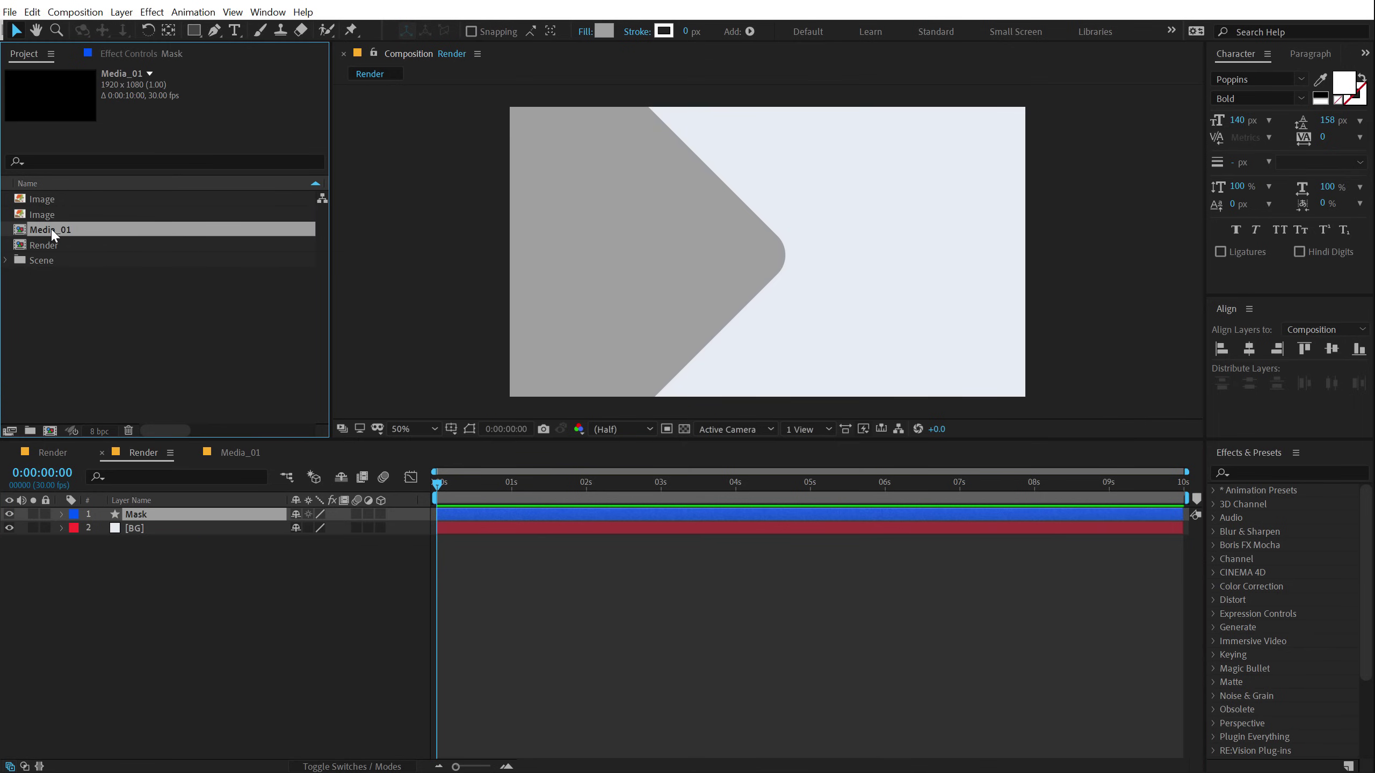
left_click_drag(70, 234, 178, 525)
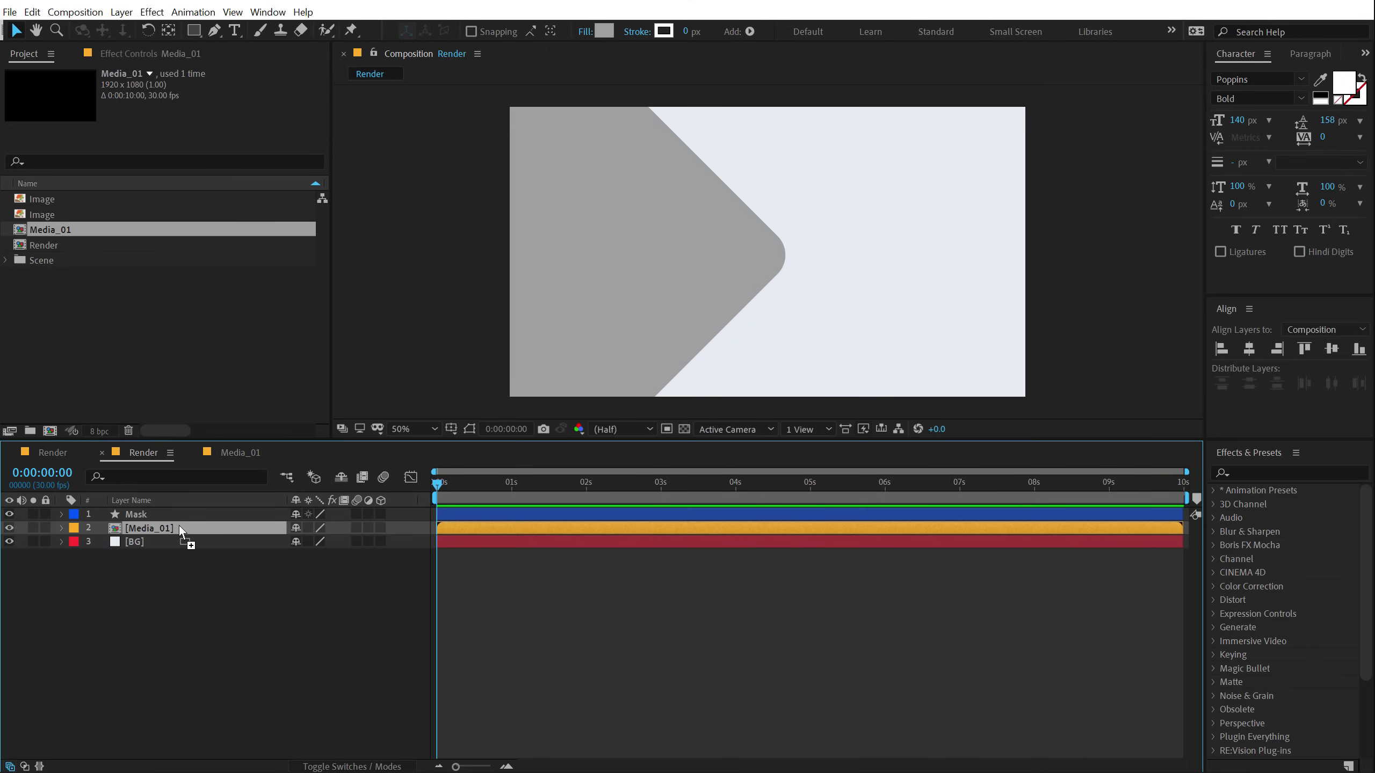
Set the Media_01 layer's track matte to Alpha Matte using the Mask shape layer.
left_click(281, 596)
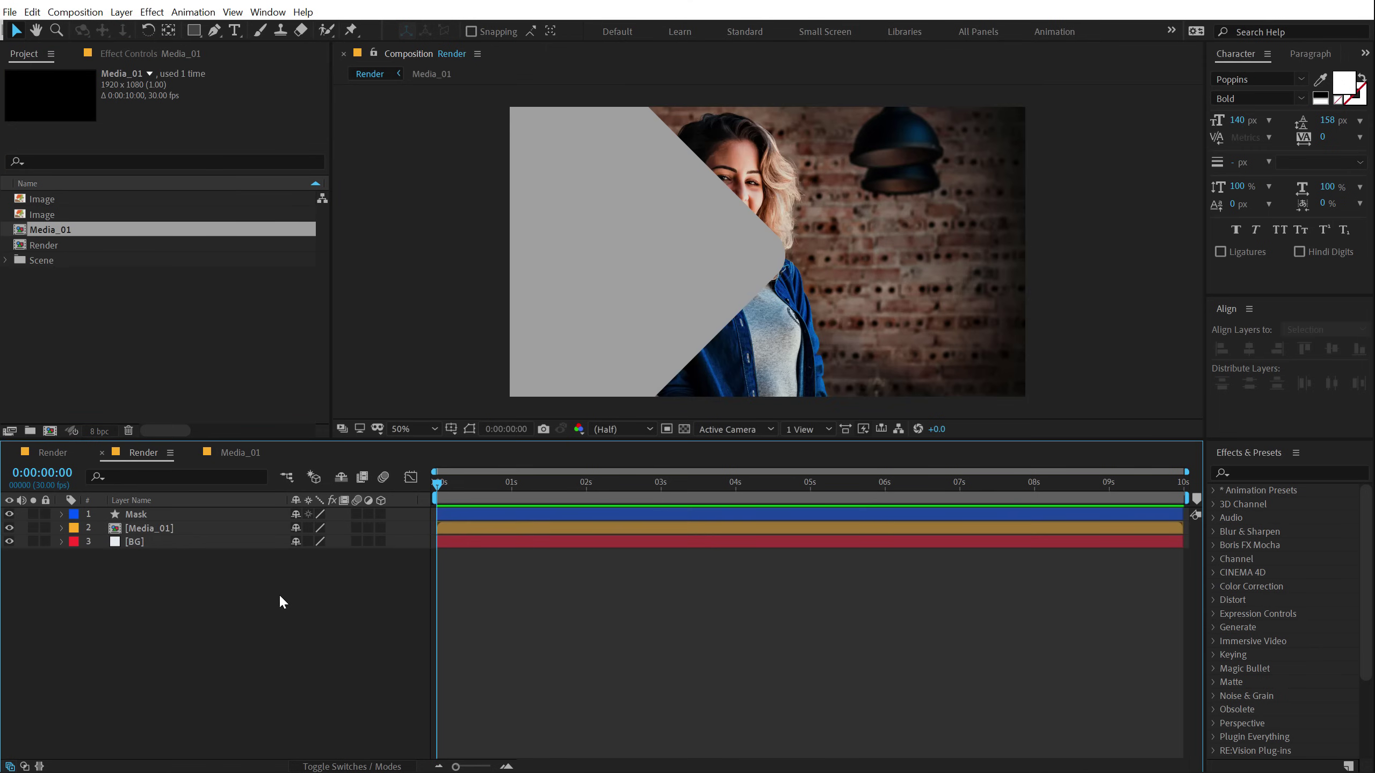
key("F4")
left_click(166, 529)
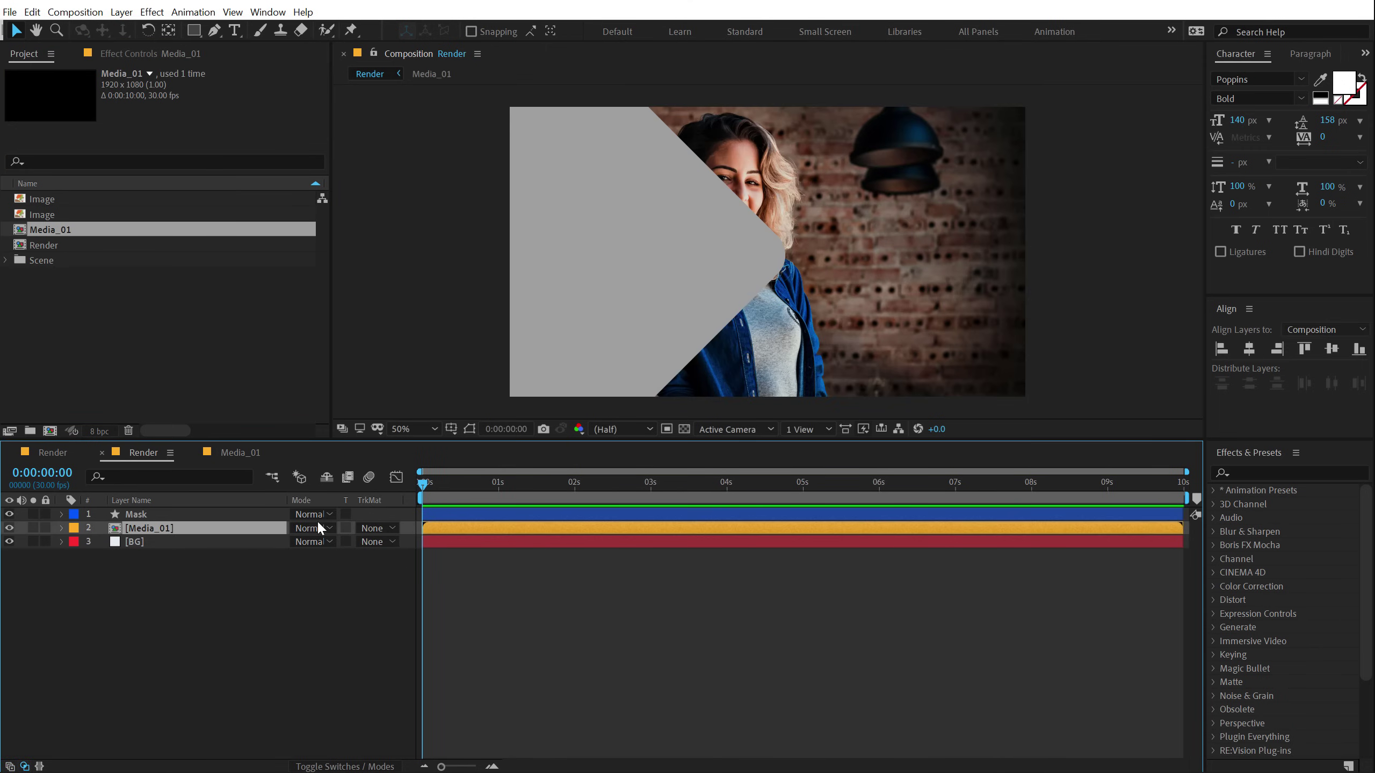
left_click(376, 527)
left_click(422, 565)
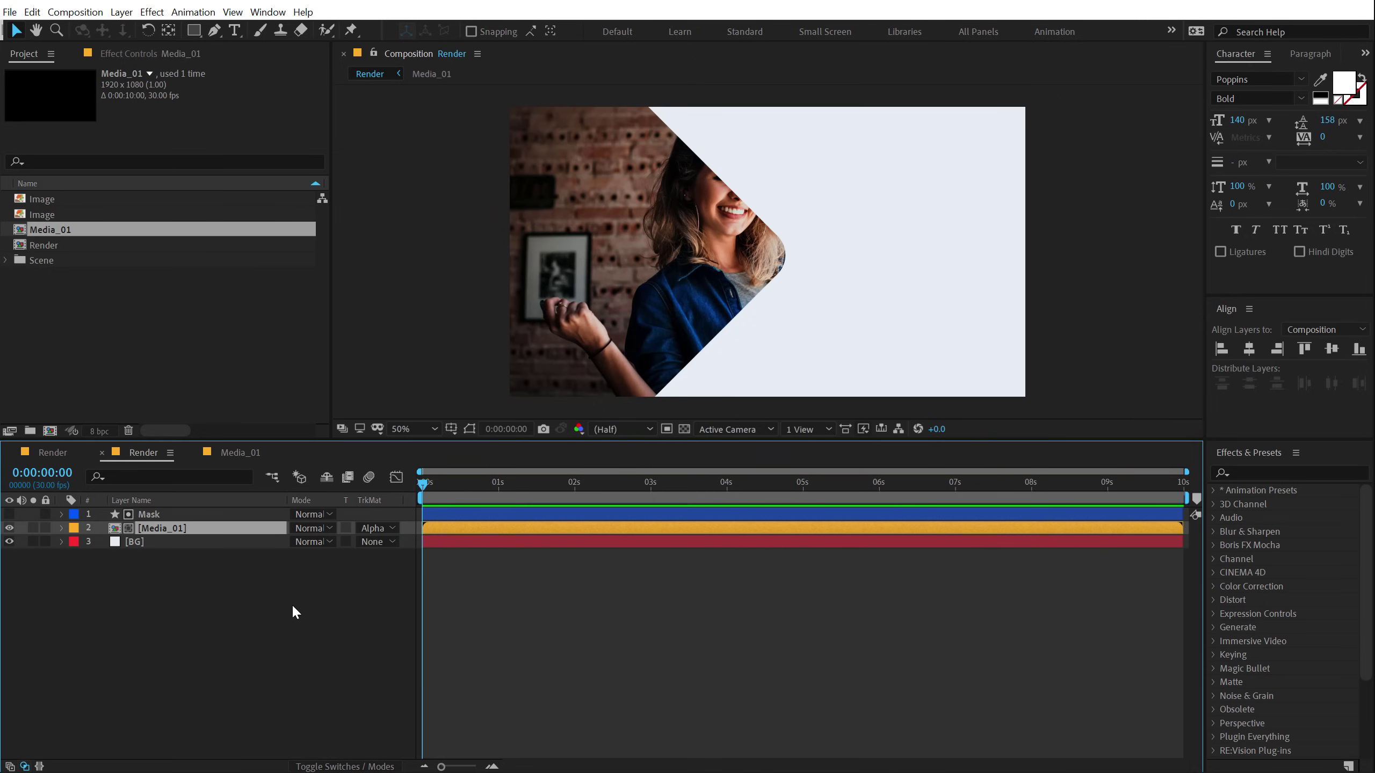
Show the layer controls and move Media_01 horizontally to position 568, 540 so the woman sits inside the diamond mask.
key("ctrl+shift+h")
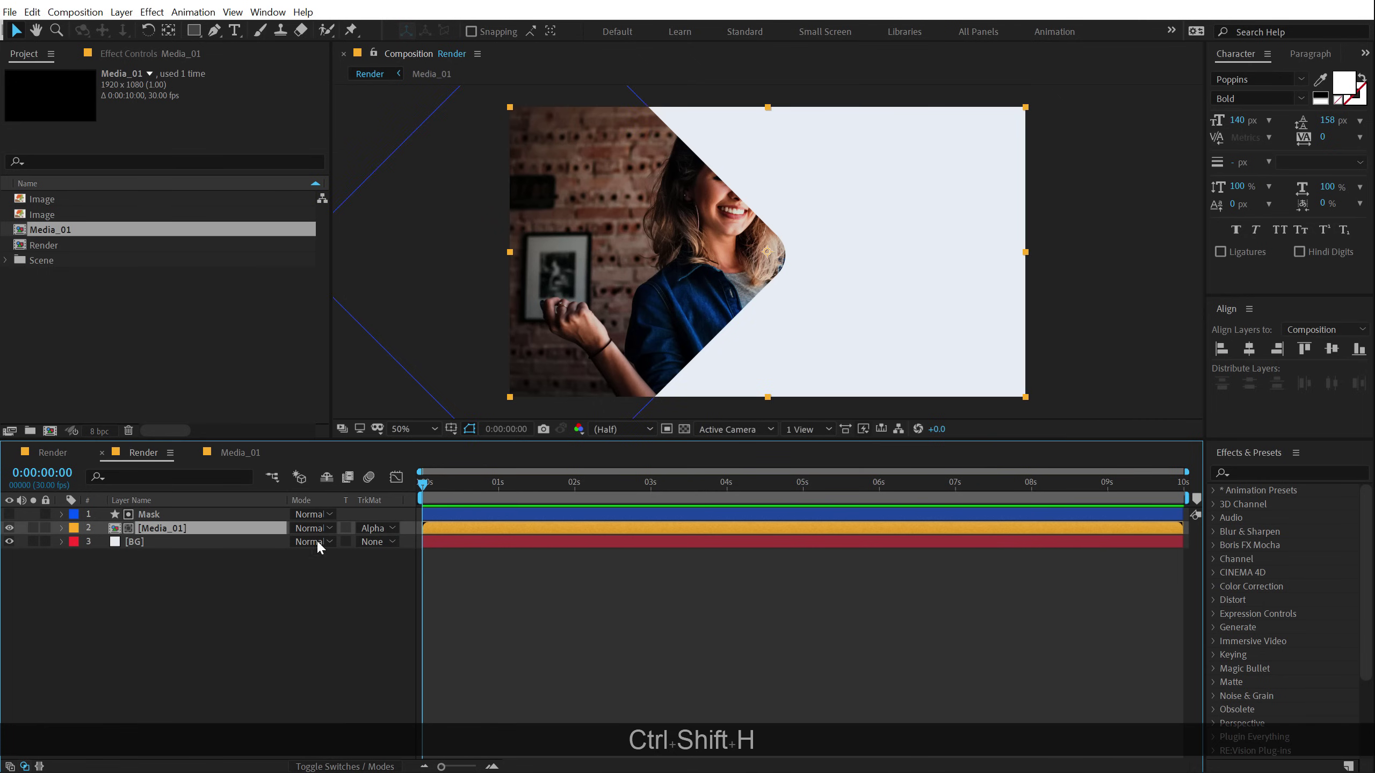
left_click_drag(703, 302, 600, 317)
left_click(101, 585)
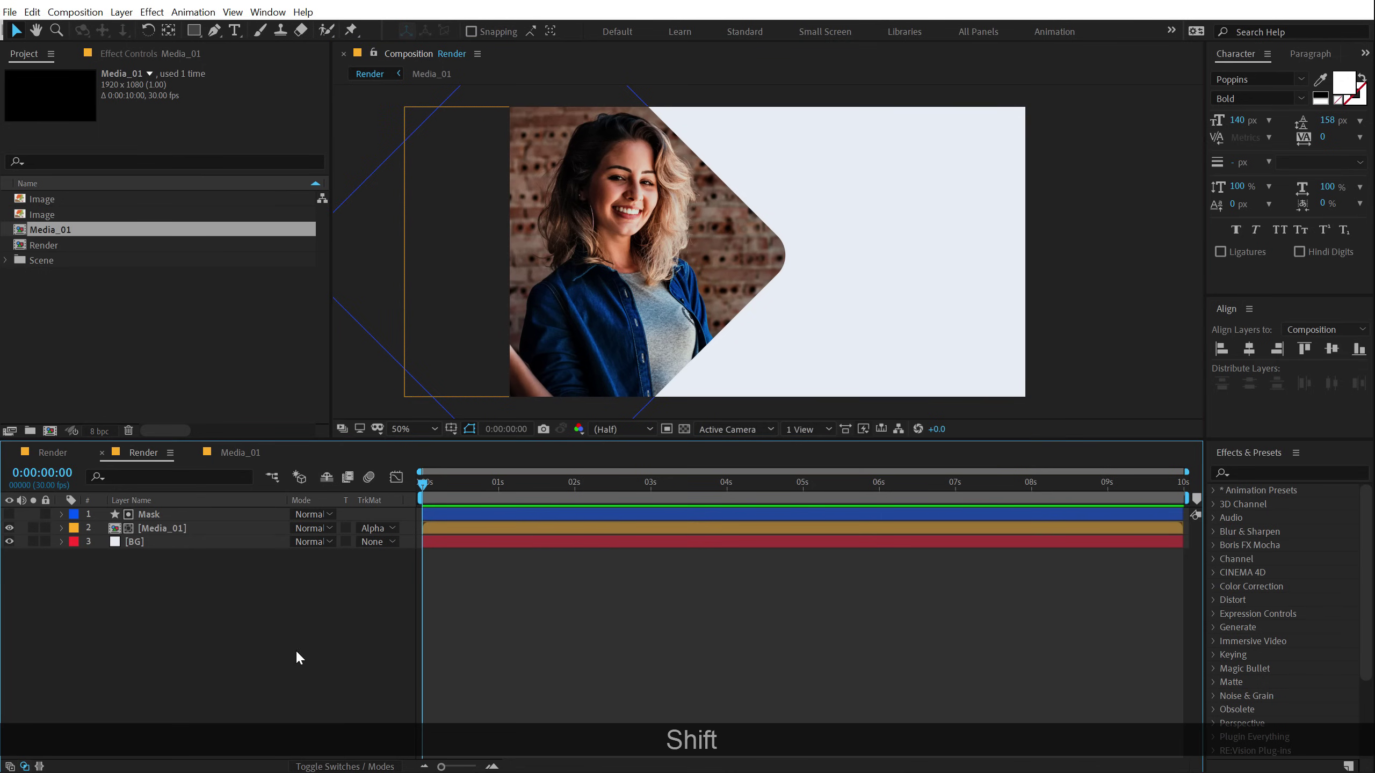
Animate the Mask's Position from off-frame at -92, 540 at 0:00 to its current place at 0:00:01:15.
left_click_drag(503, 491, 537, 491)
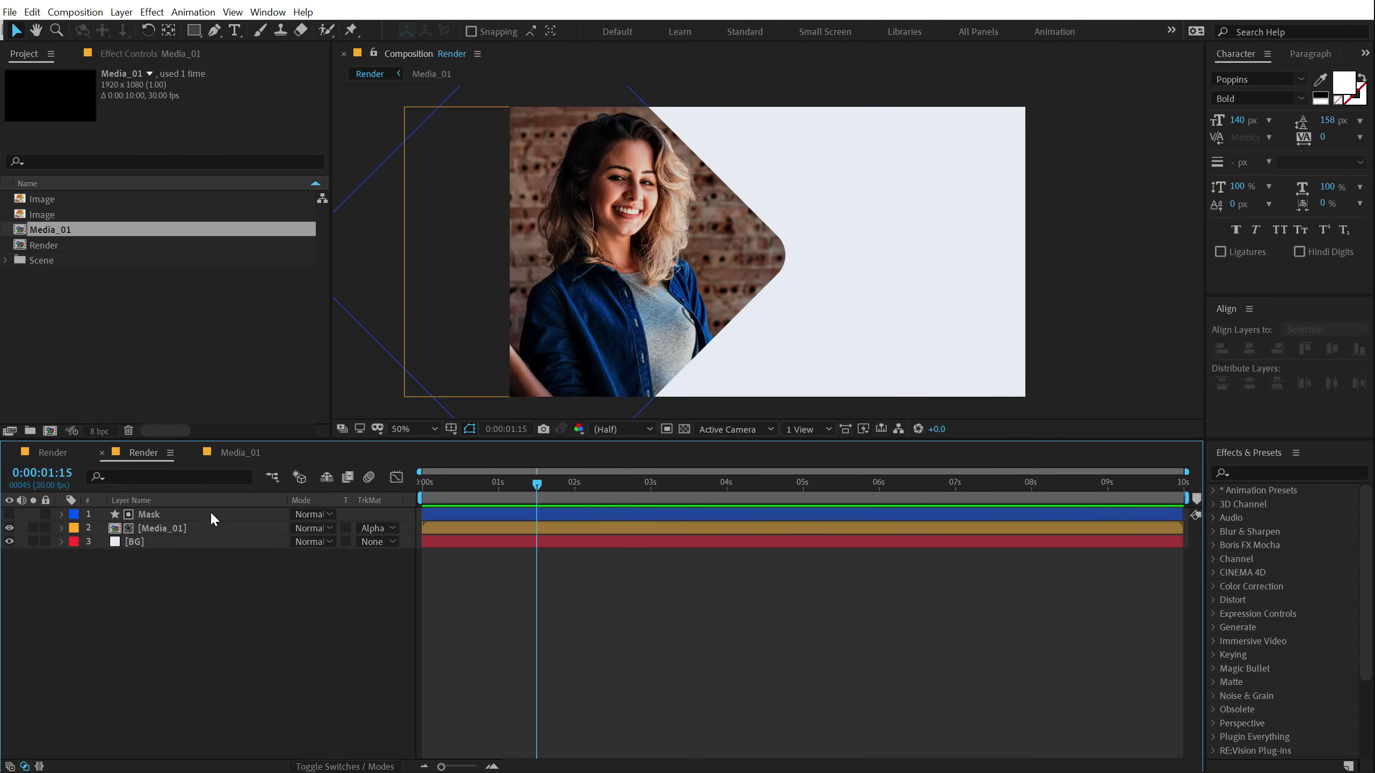
left_click(149, 517)
key("p")
left_click(102, 528)
left_click_drag(531, 490, 322, 499)
left_click_drag(757, 296, 464, 303)
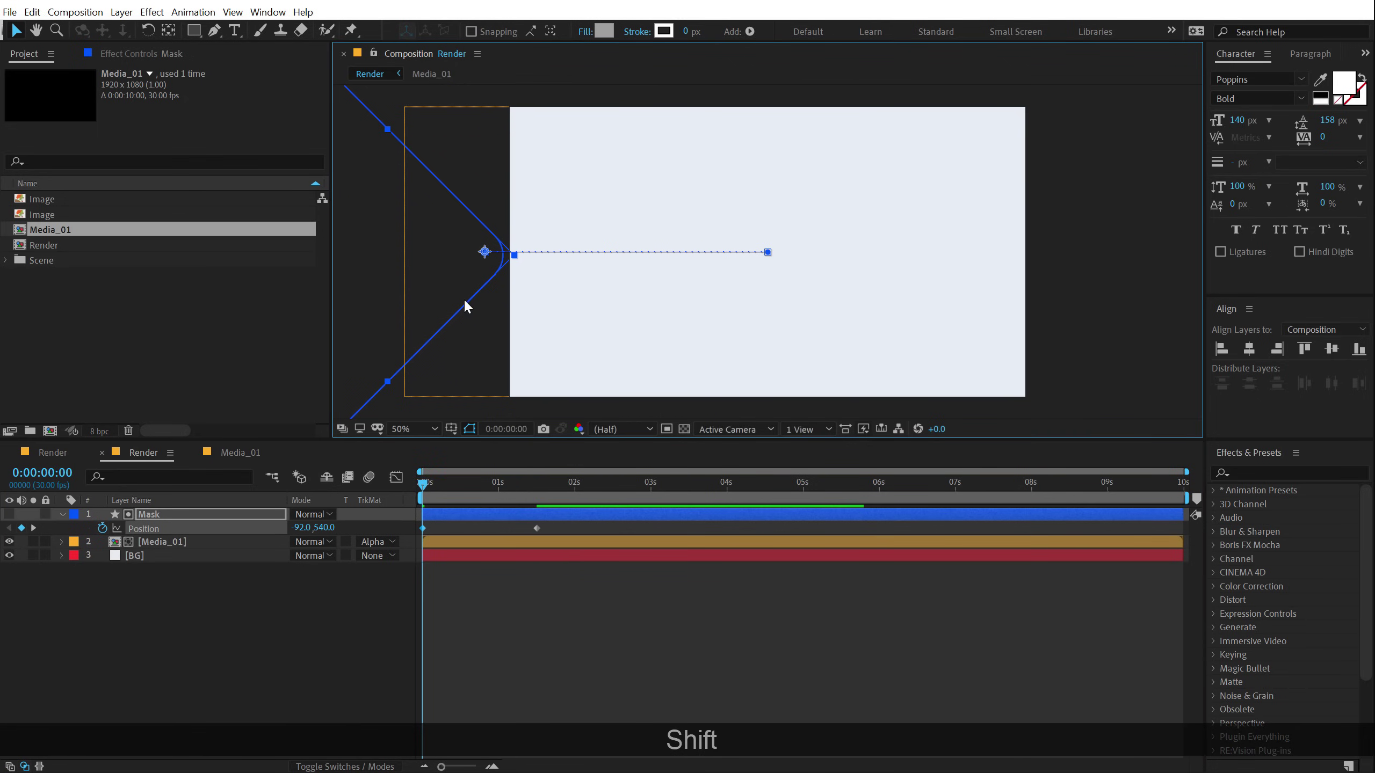
Add Scale and Position keyframes to Media_01 at 0:00:01:15 and reveal both properties.
left_click_drag(515, 480, 537, 482)
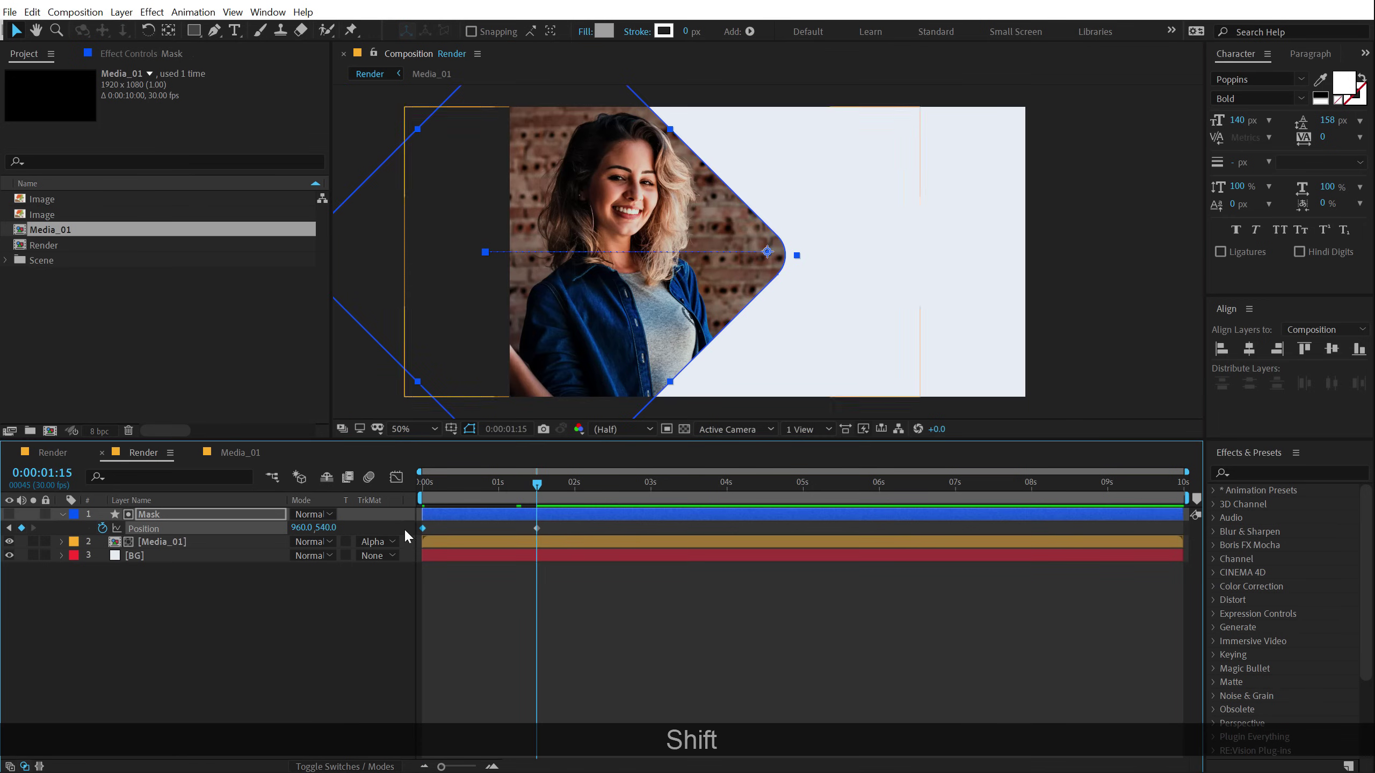
left_click(157, 541)
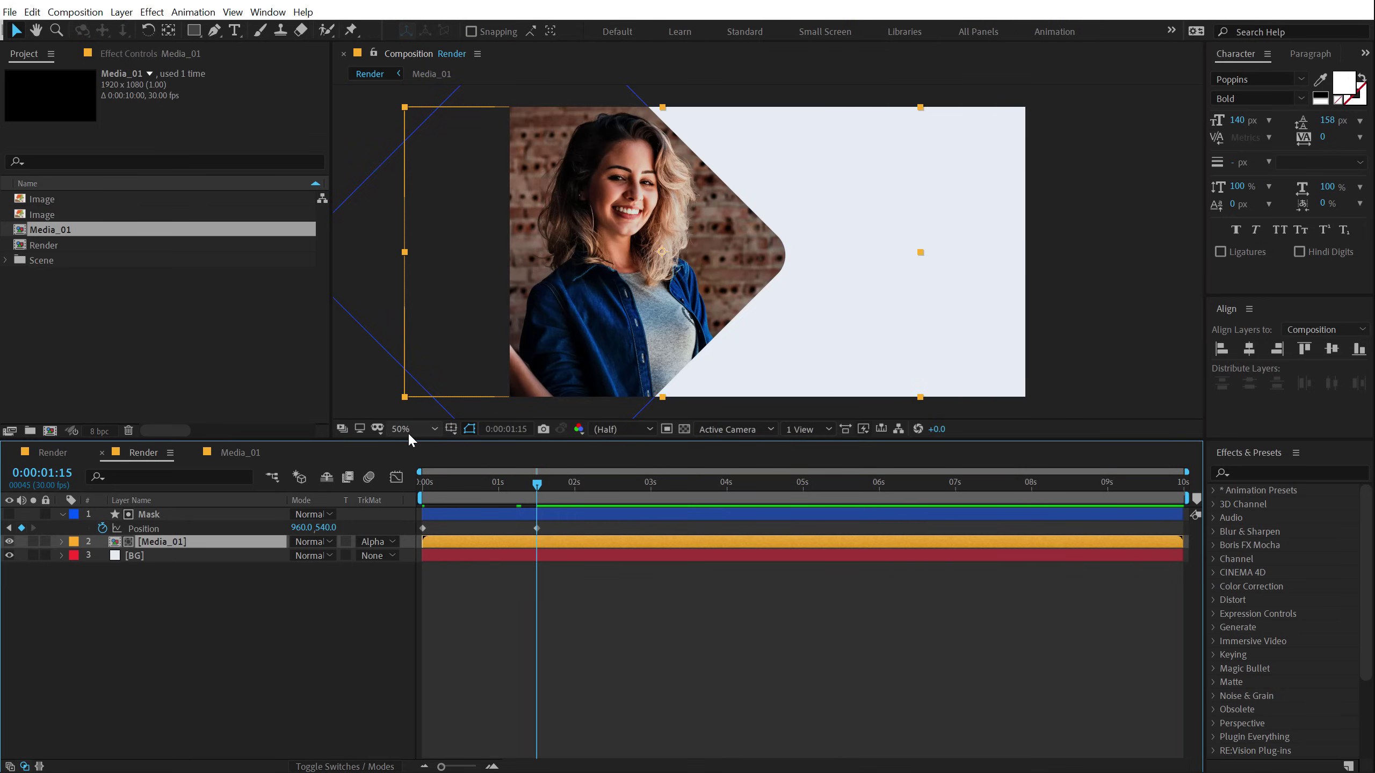
key("s")
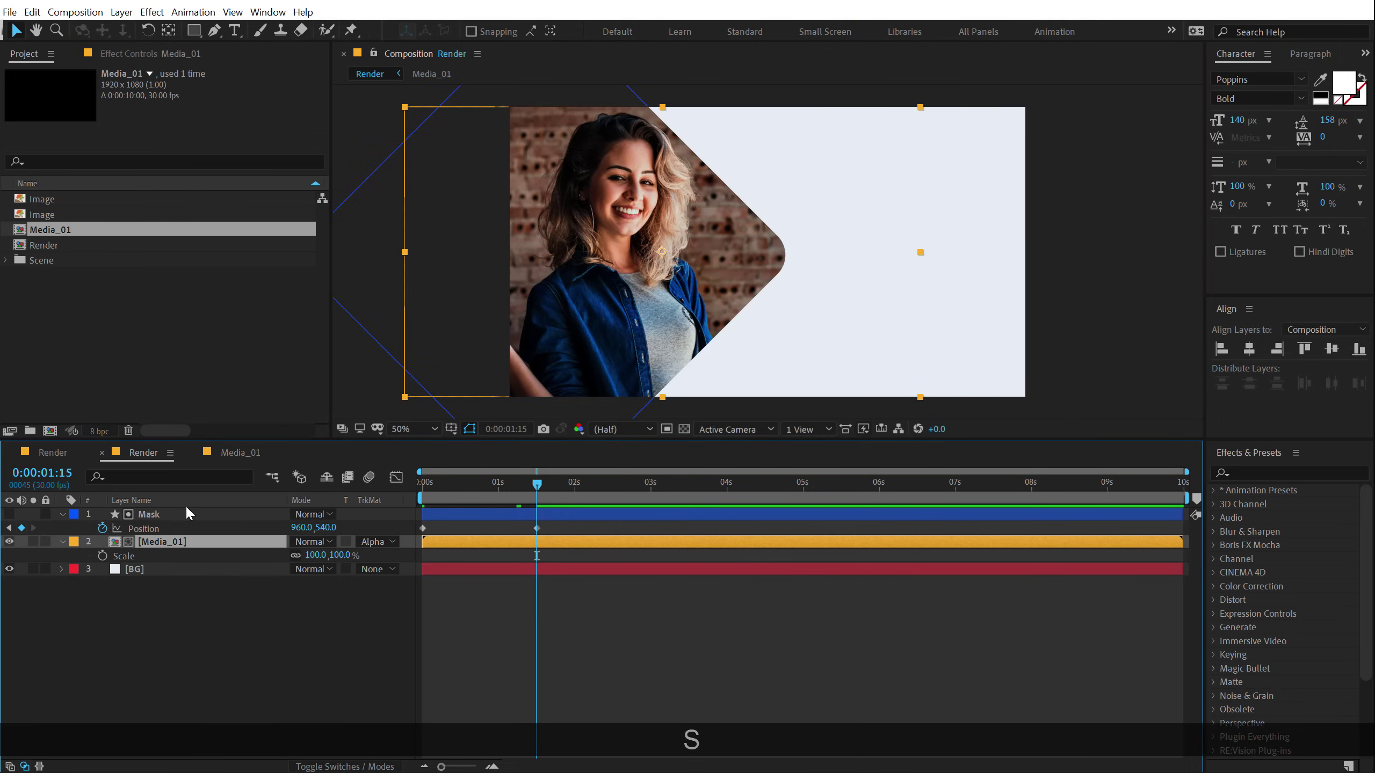
left_click(102, 557)
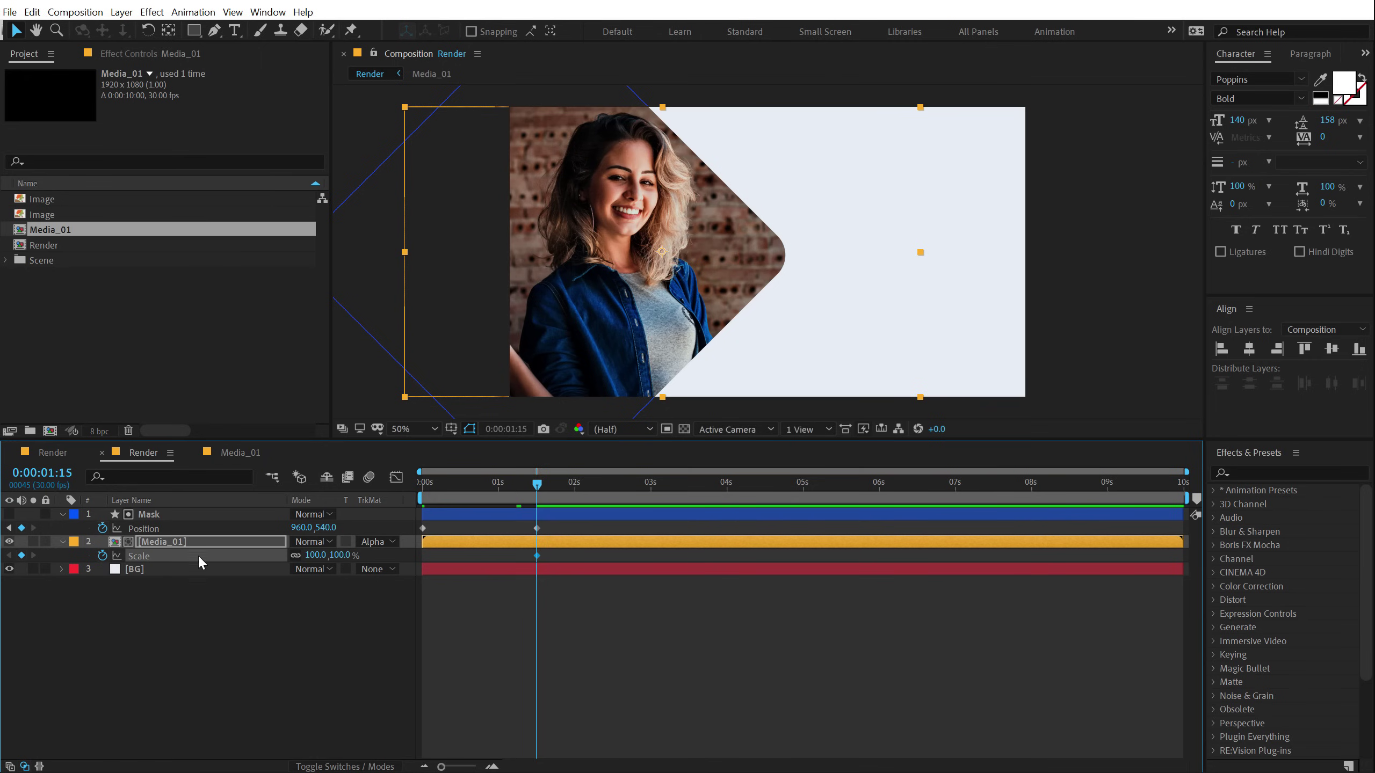
key("p")
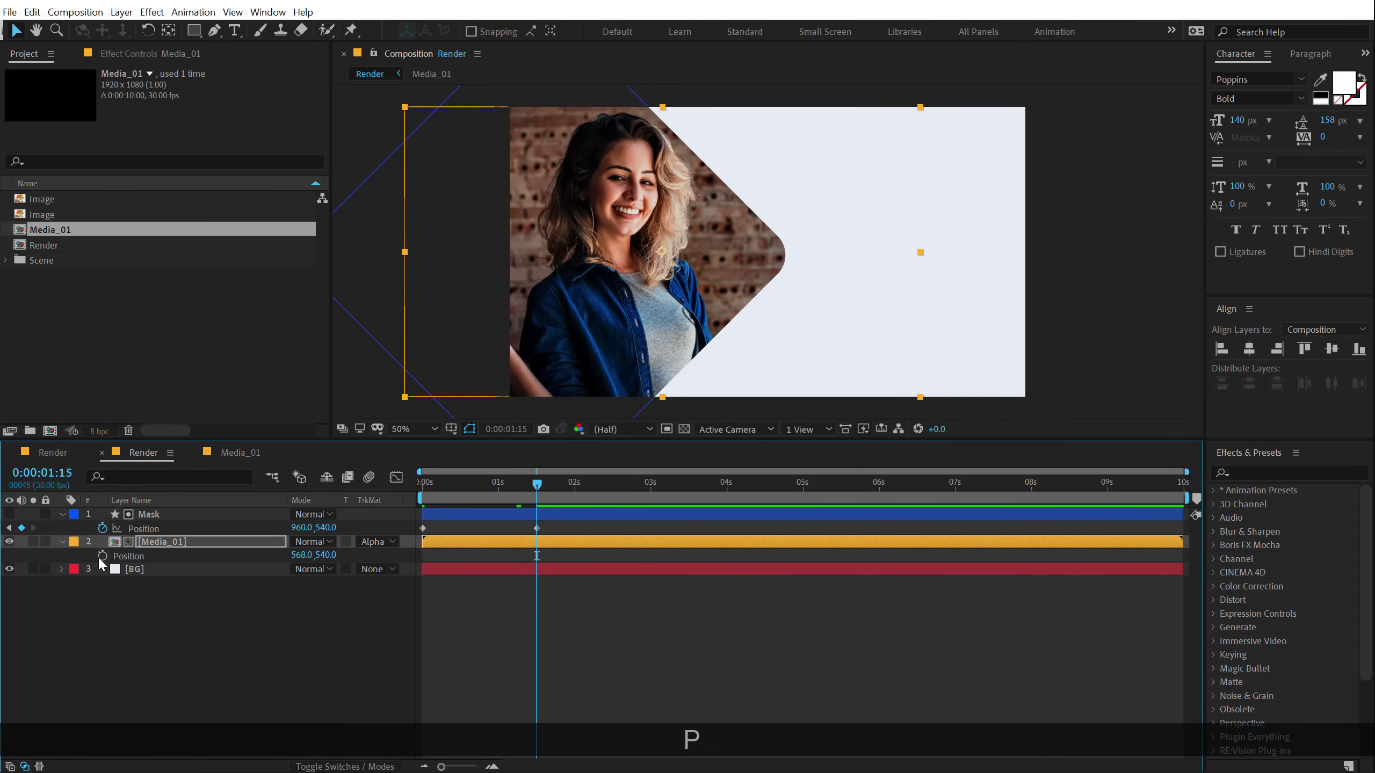
left_click(101, 557)
key("u")
key("u")
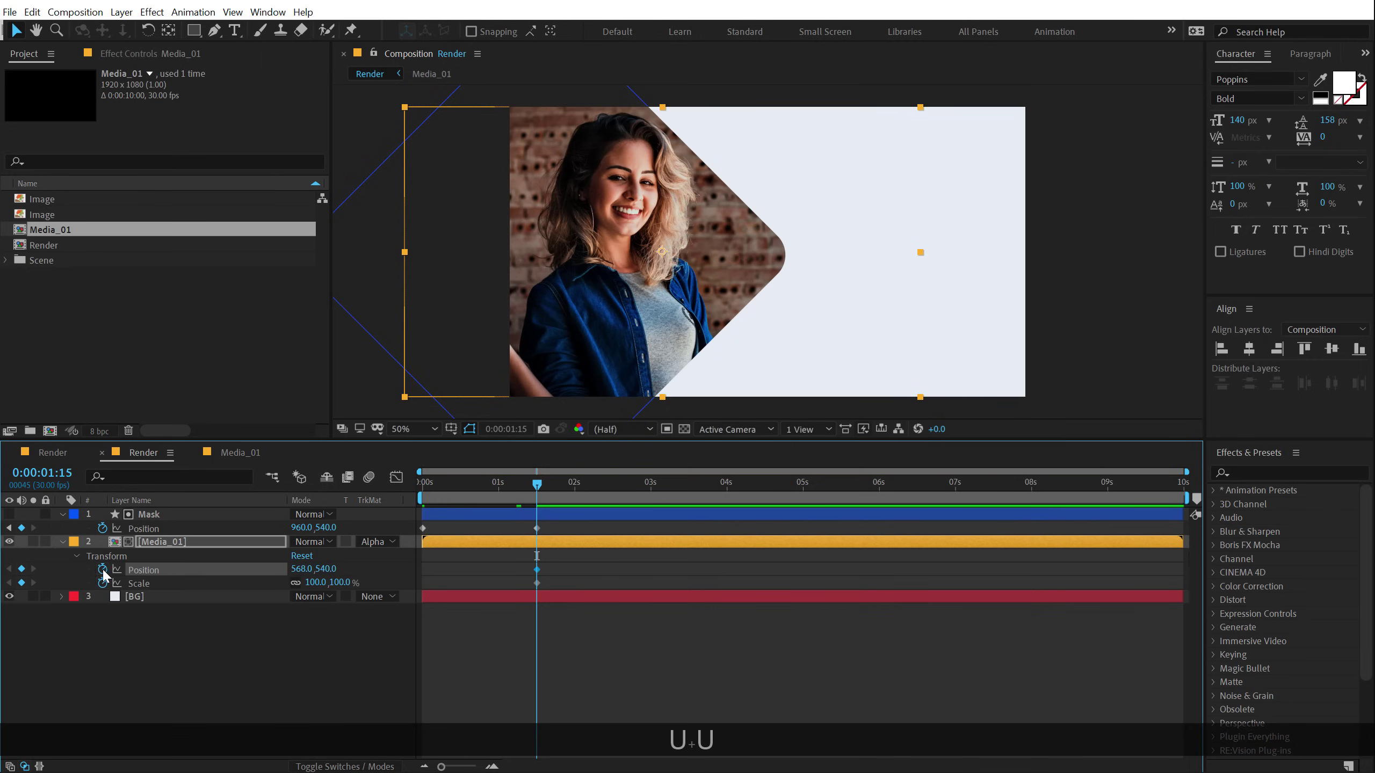
At 0:00, set Media_01's Scale to 120% and its Position to 407, 540, and preview the animation.
left_click_drag(529, 487, 290, 515)
left_click(340, 583)
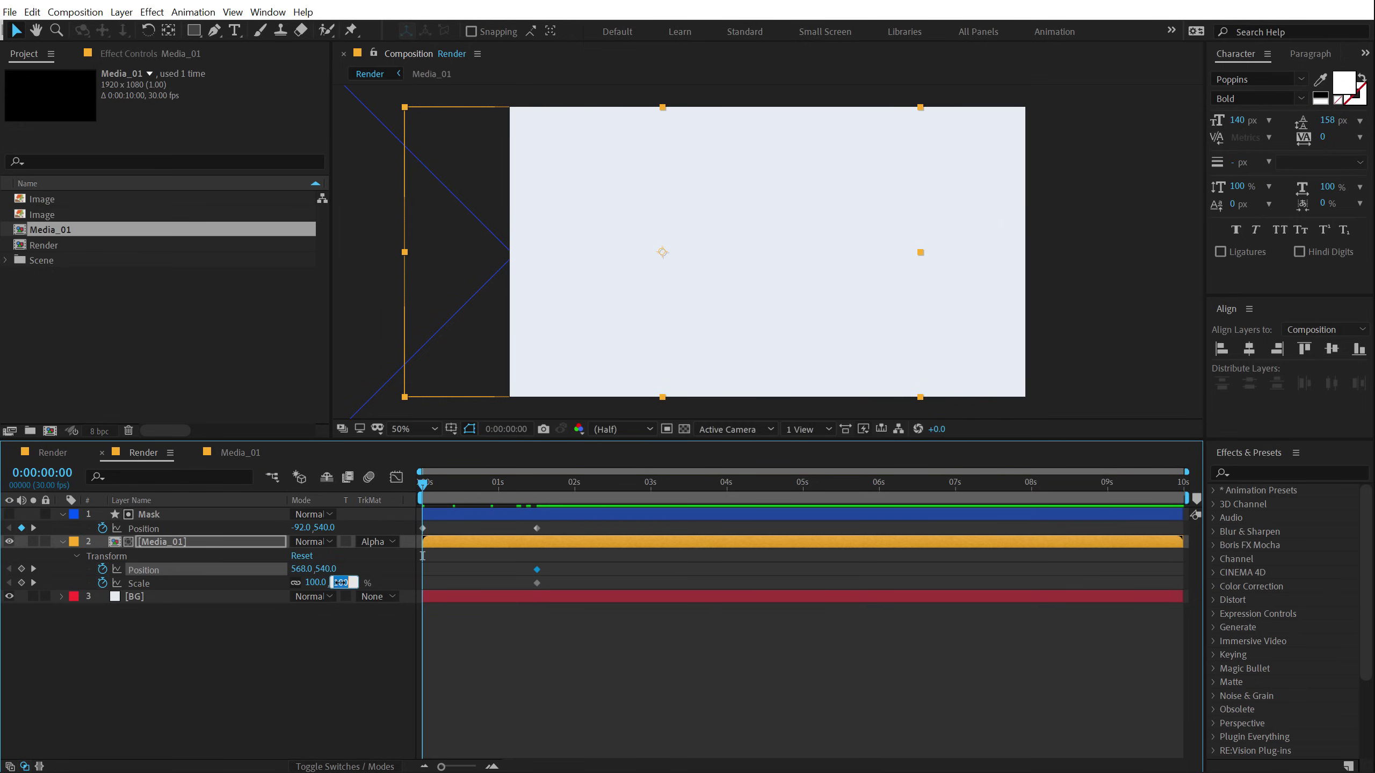
type("120")
key("Return")
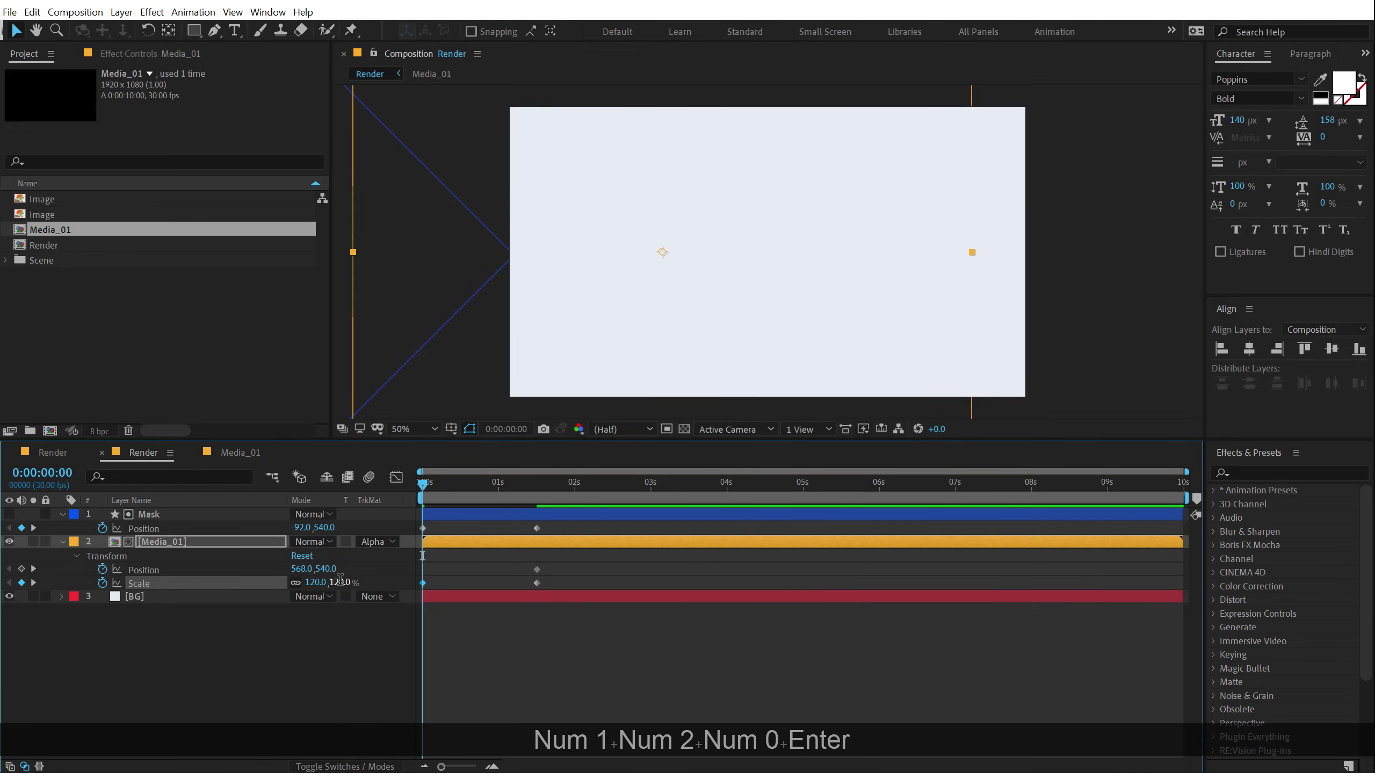
left_click_drag(304, 573, 192, 576)
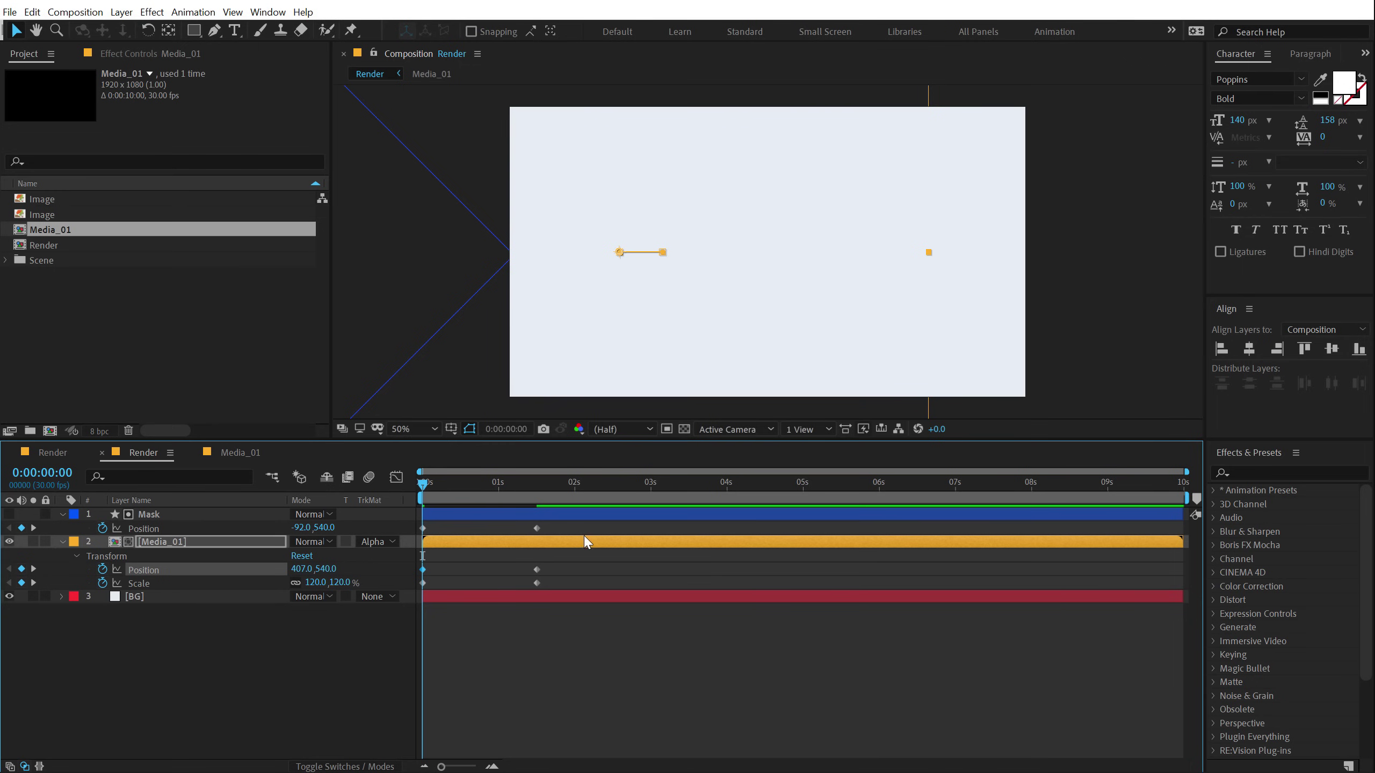
key("space")
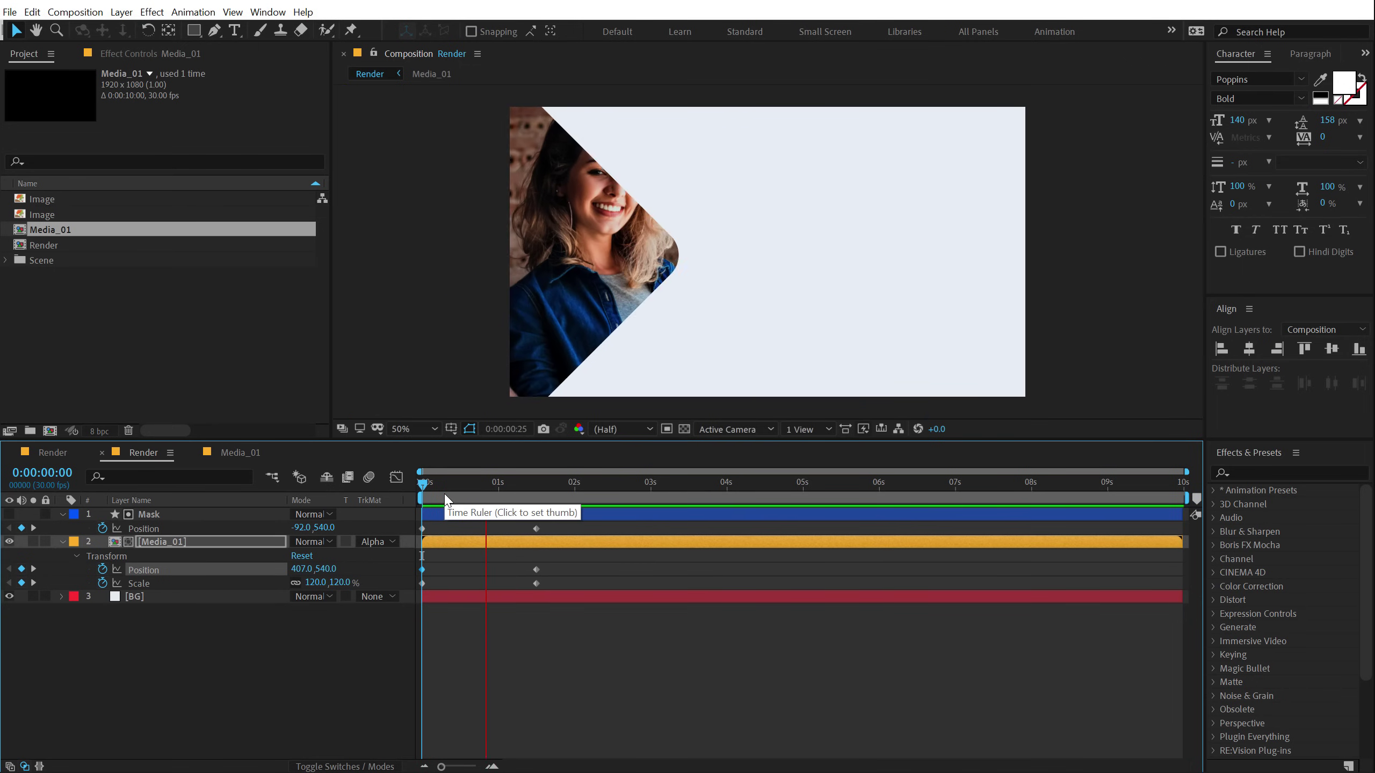
Apply Easy Ease to all Position and Scale keyframes of Mask and Media_01 and display their speed graph.
left_click_drag(429, 485, 410, 603)
key("F9")
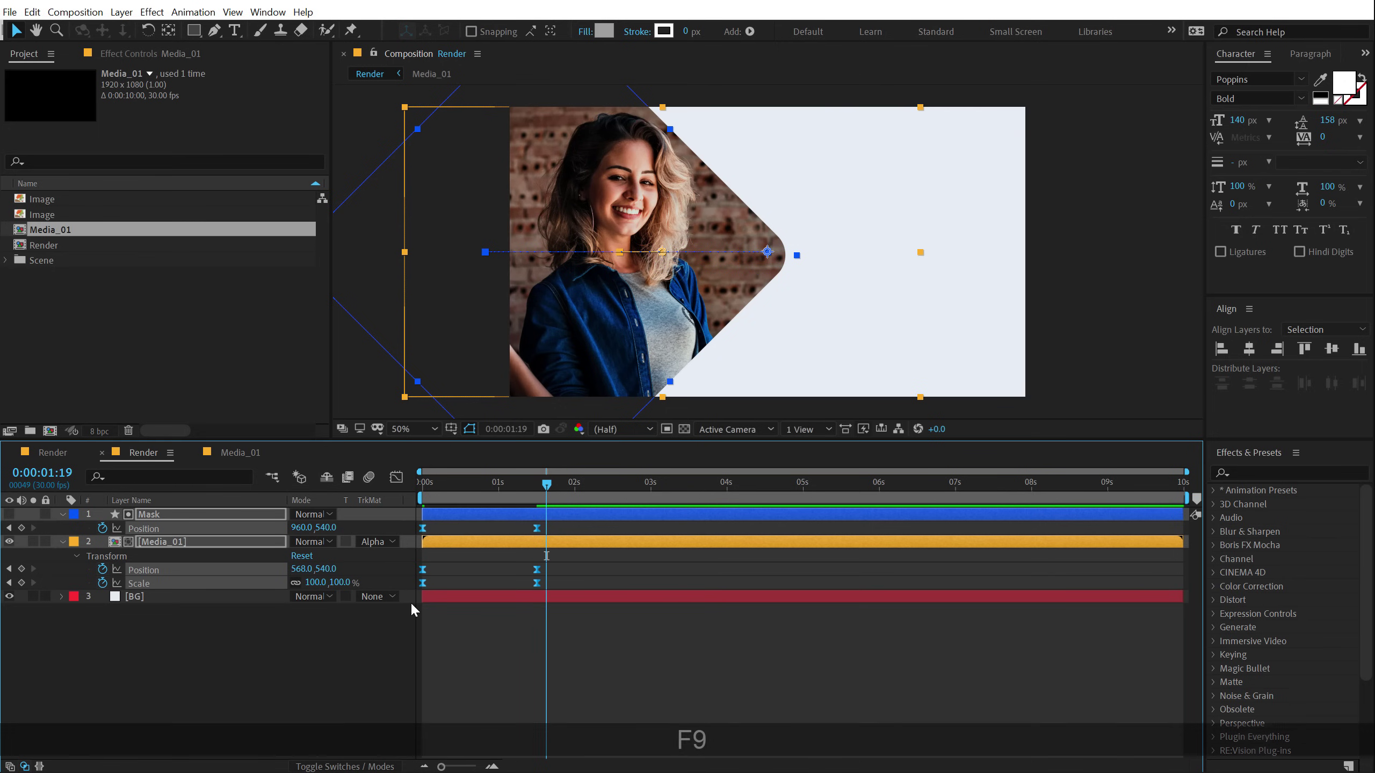
left_click(395, 477)
right_click(629, 569)
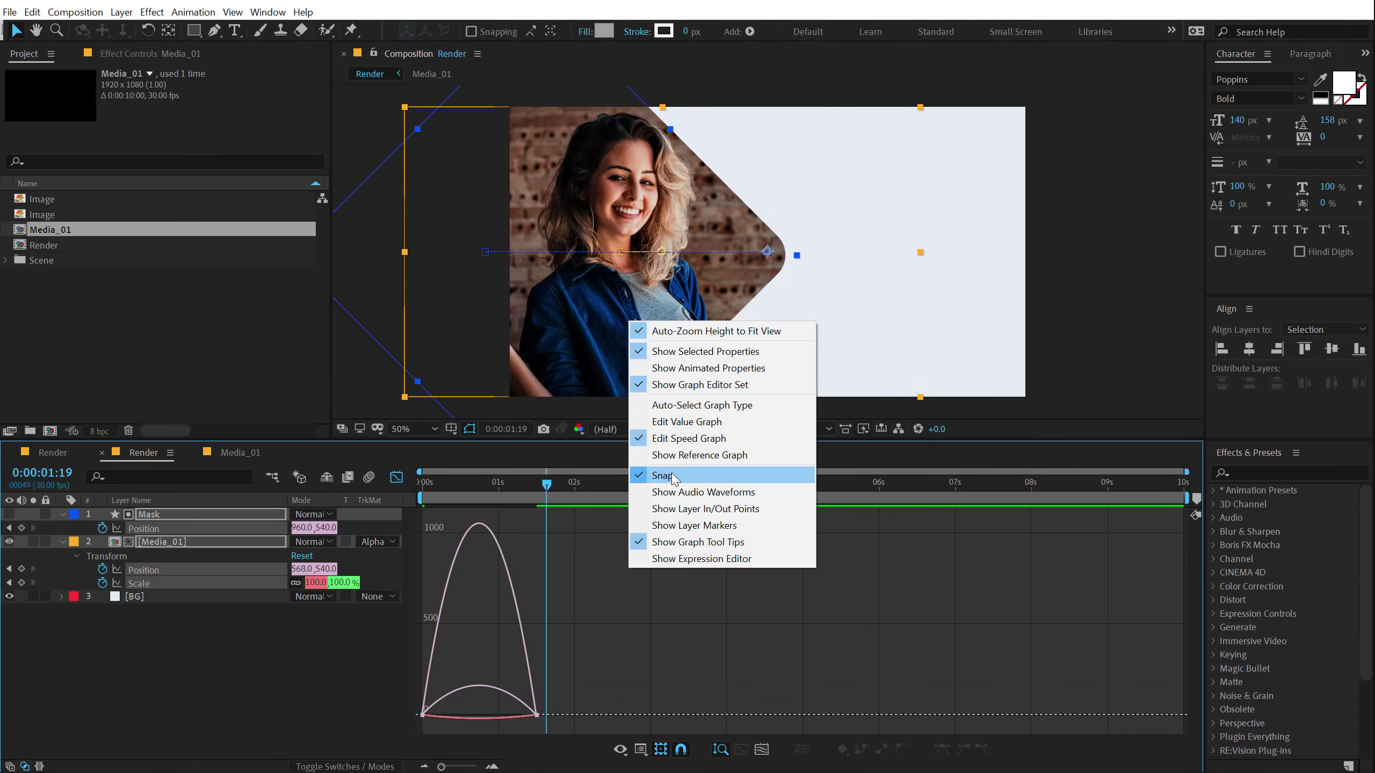
left_click(578, 690)
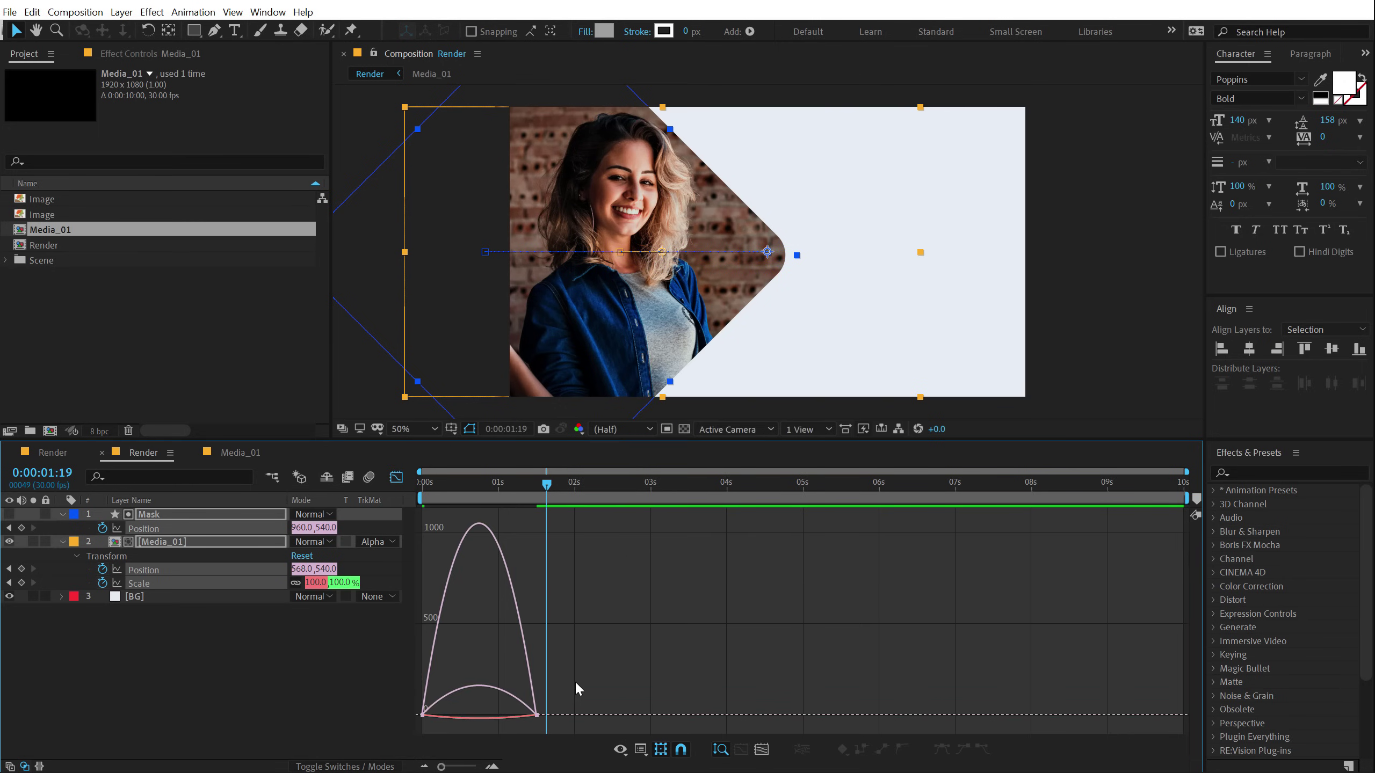
Lengthen the ease handles of the ending keyframes and the starting keyframes to give the speed curves a sharp peak.
scroll(490, 658, "up", 5)
left_click_drag(557, 766, 412, 766)
left_click_drag(966, 655, 671, 720)
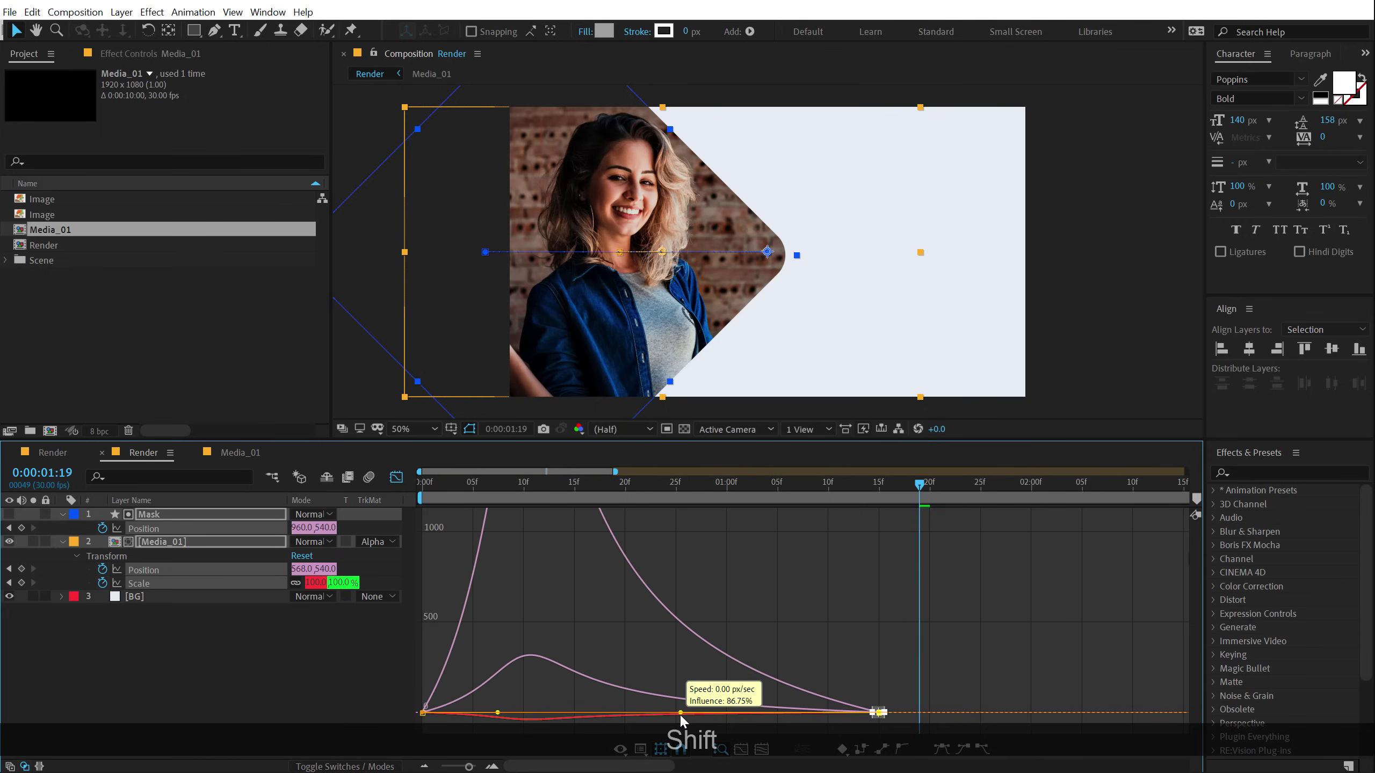
left_click_drag(683, 718, 683, 715)
left_click(423, 713)
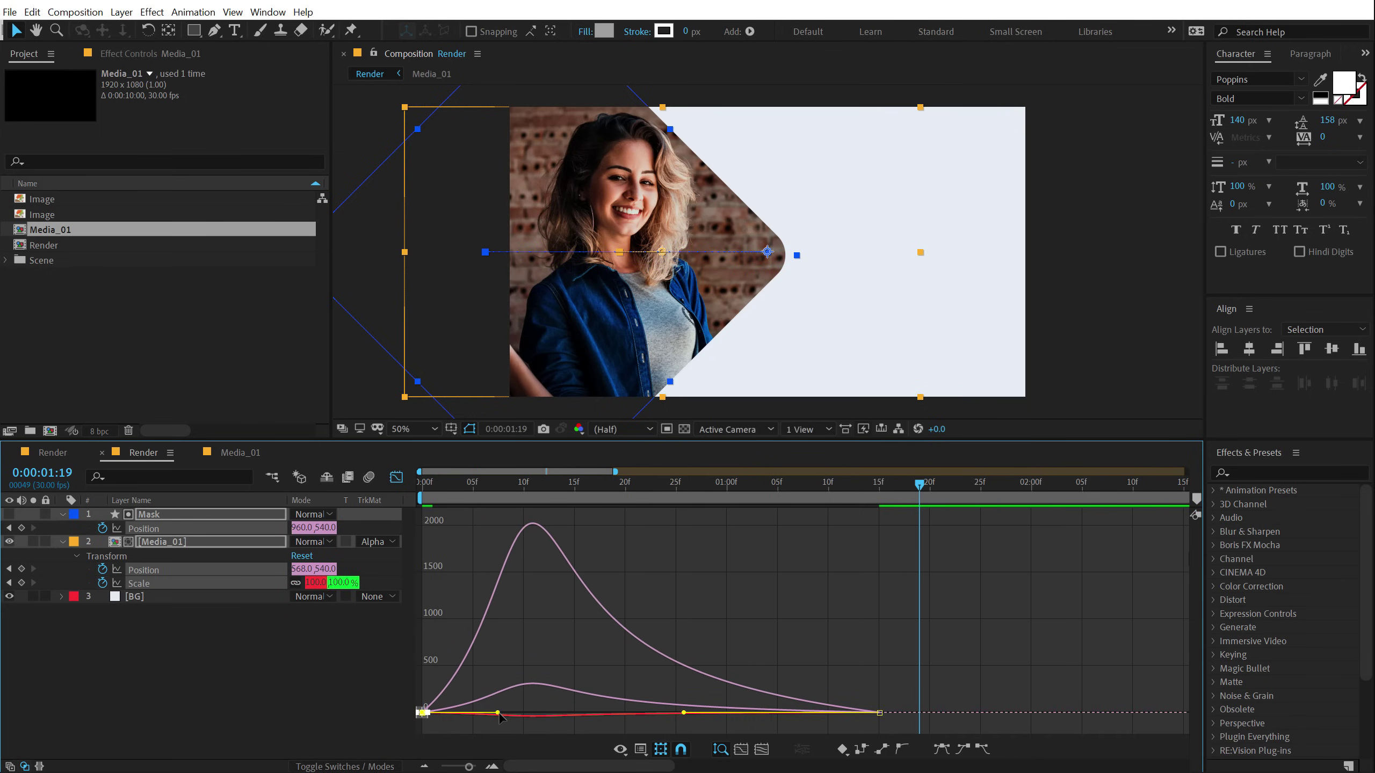
left_click_drag(497, 713, 618, 715)
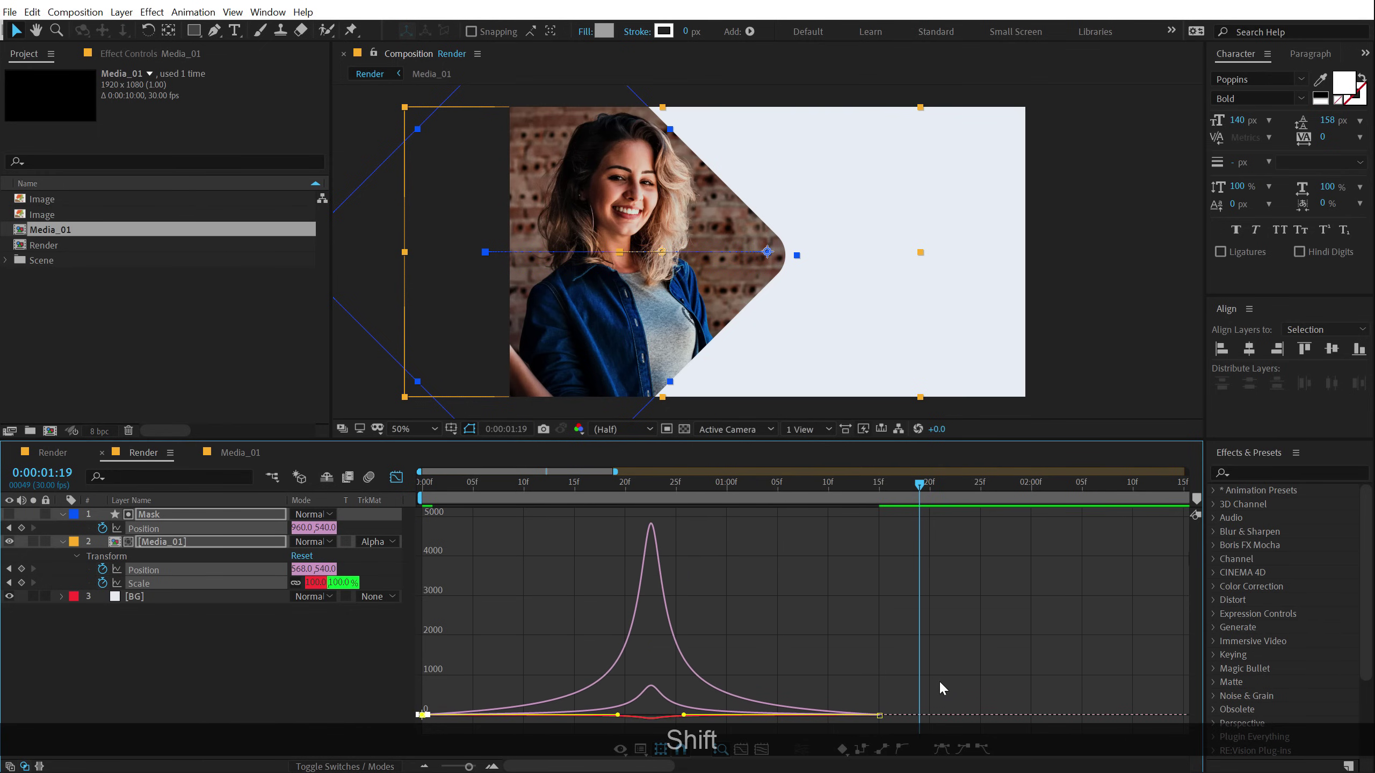
Fine-tune the ending keyframes' ease influence so the speed peaks at about frame 21, previewing the motion.
left_click(880, 714)
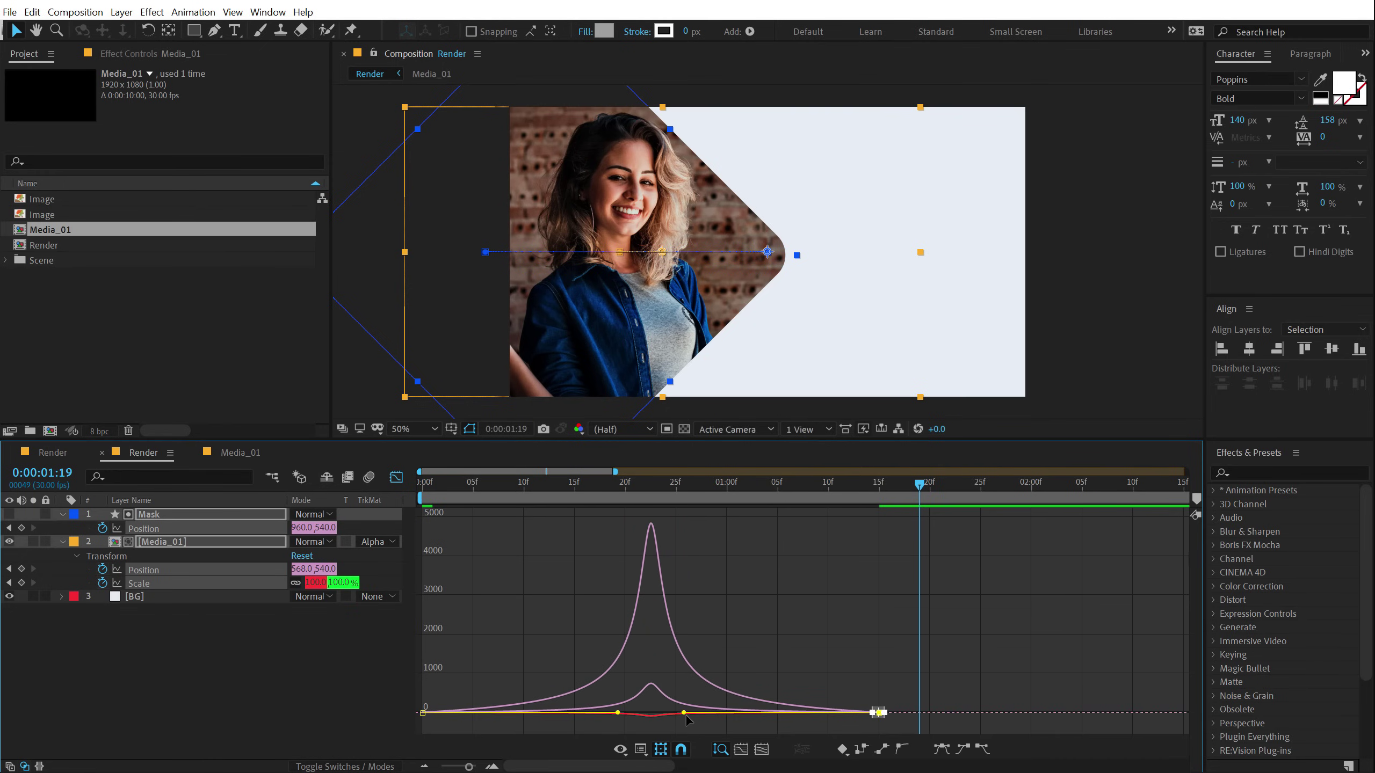
left_click_drag(684, 713, 650, 715)
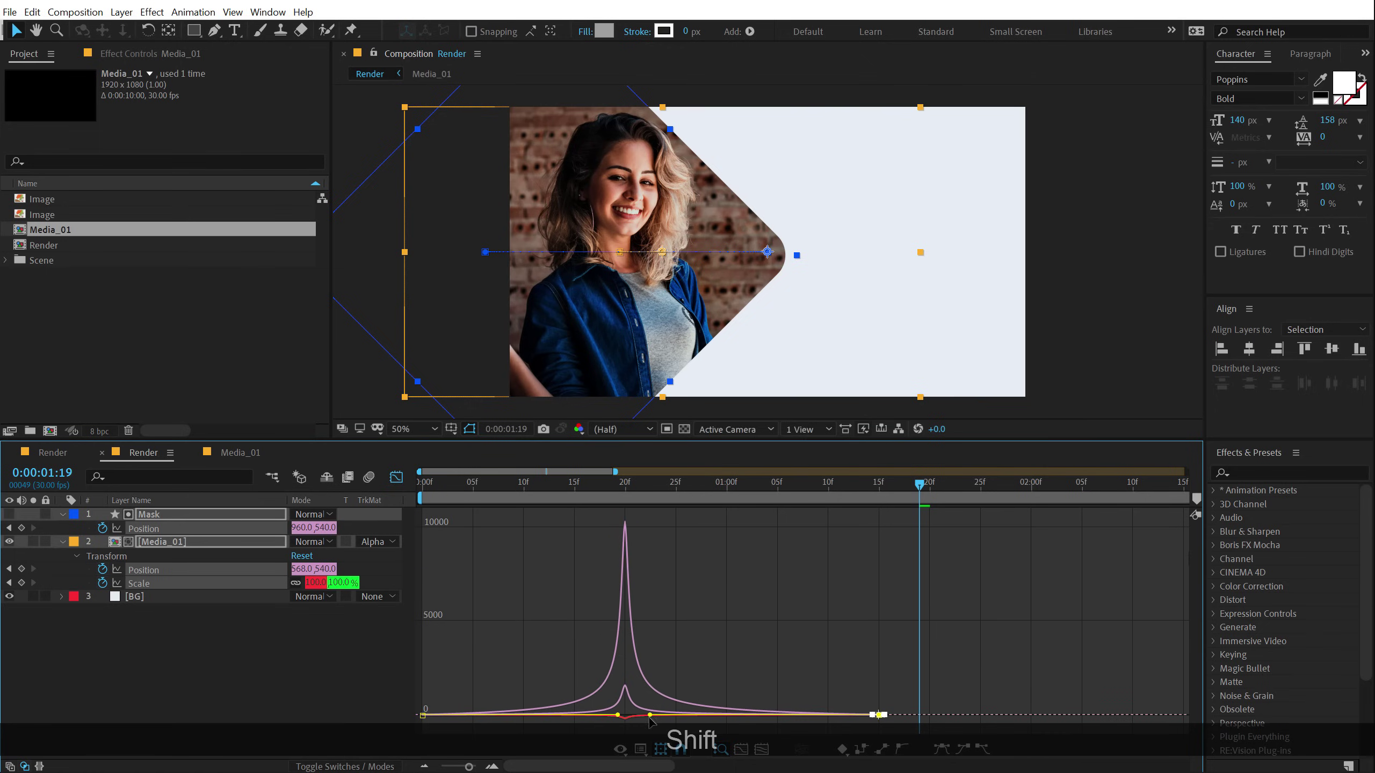
key("space")
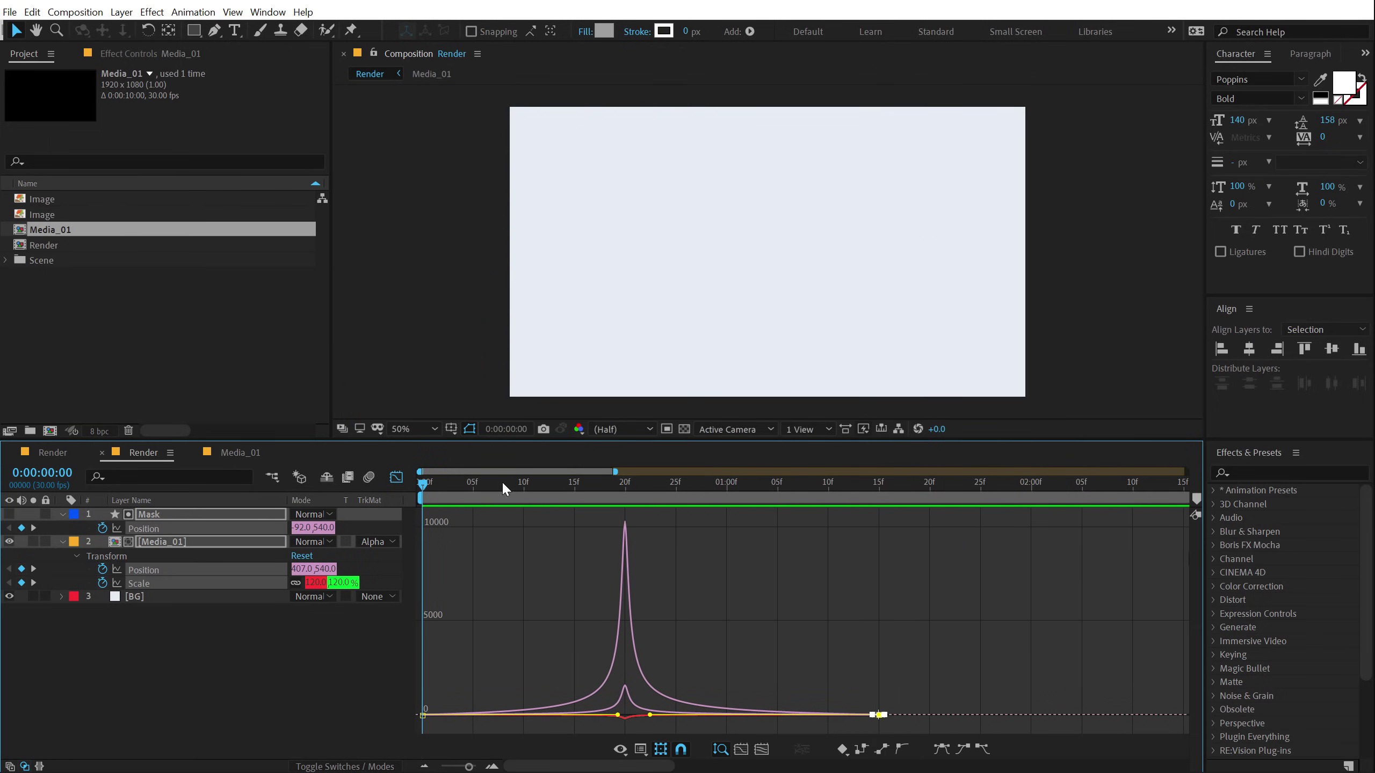
left_click(544, 496)
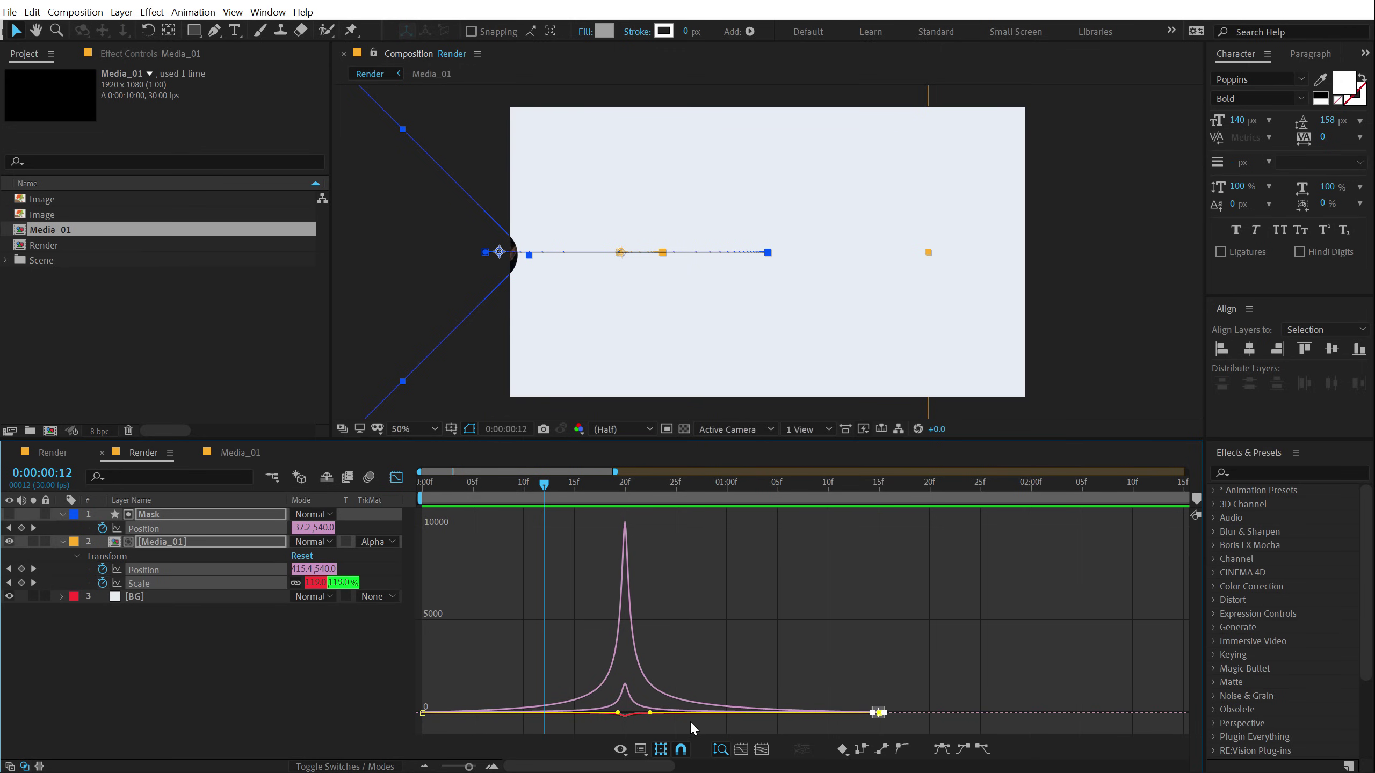
left_click_drag(649, 713, 660, 712)
key("space")
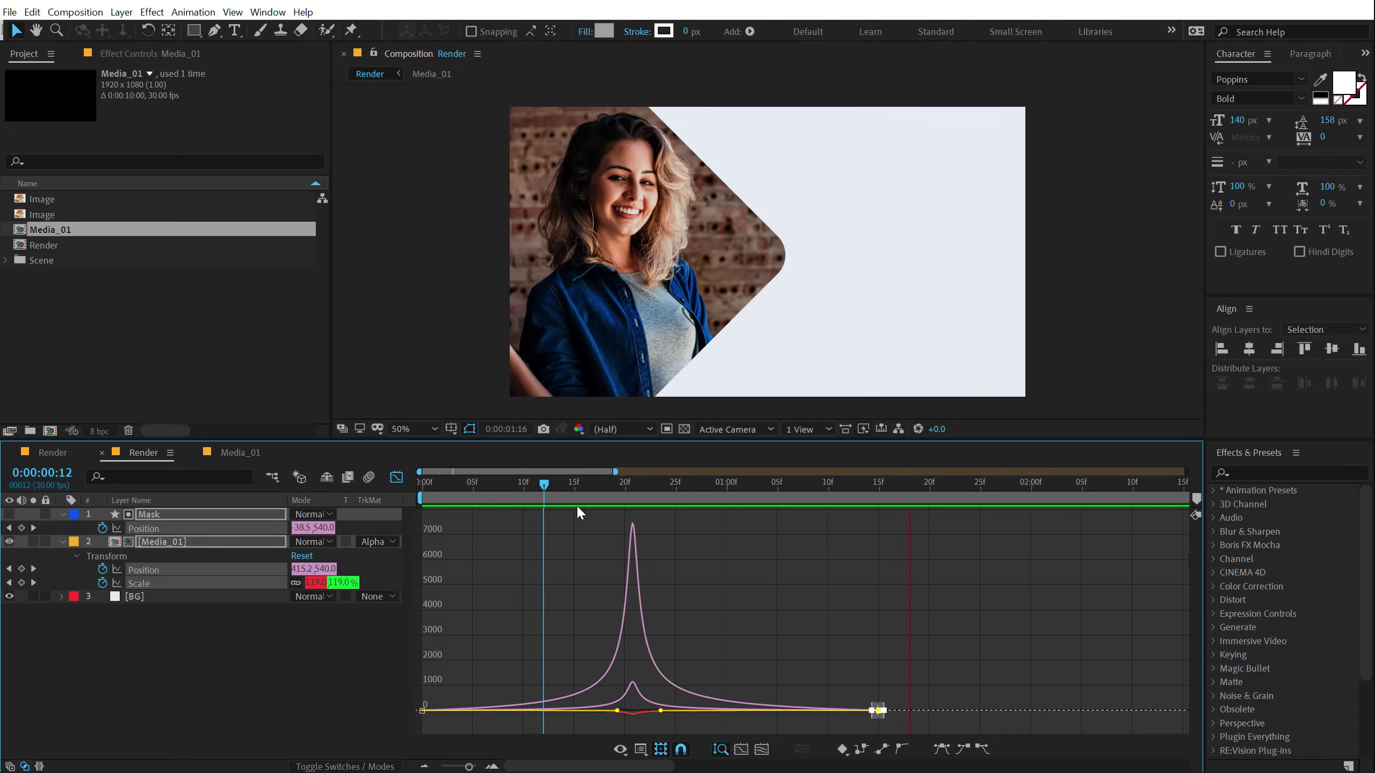
Shorten the starting keyframes' ease handles so the speed peaks at about frame 18, and preview from the beginning.
key("space")
left_click_drag(417, 701, 589, 713)
key("space")
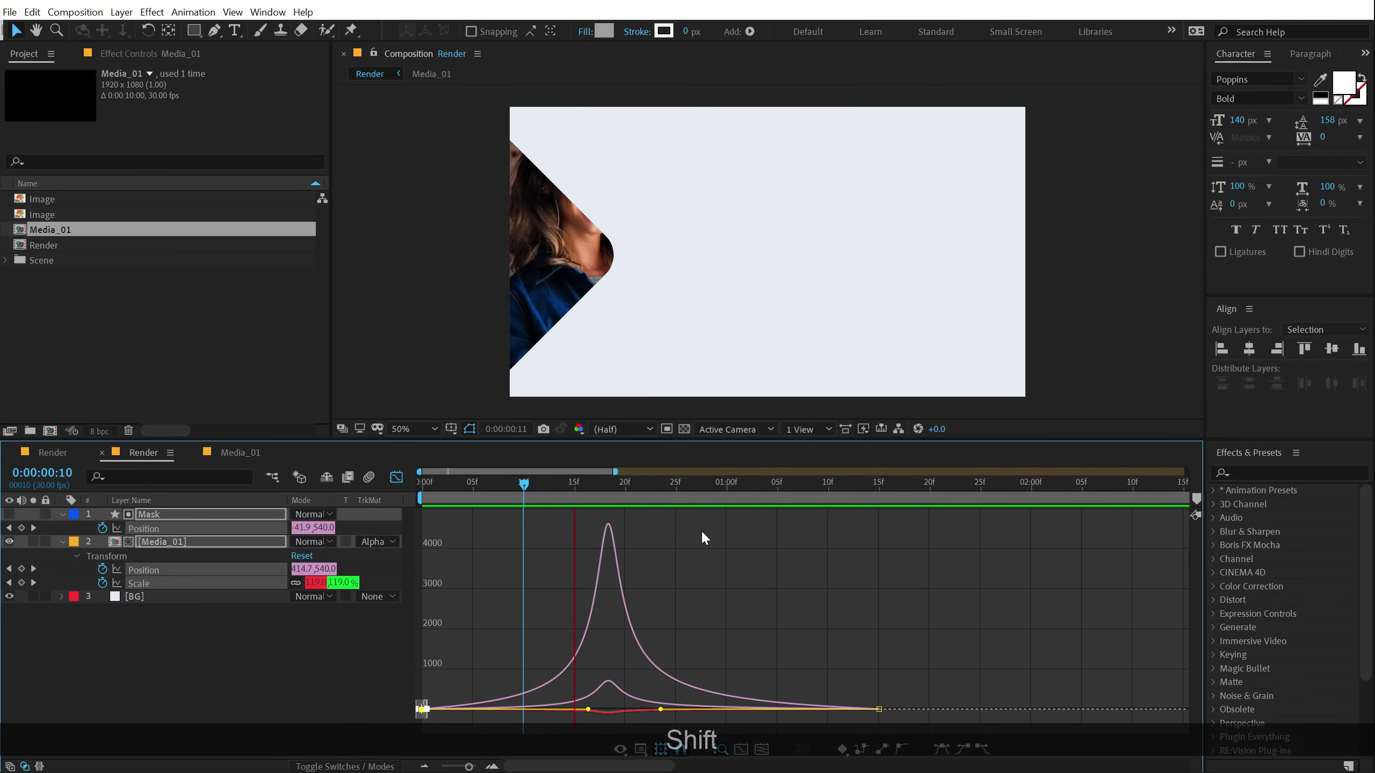
key("space")
key("Home")
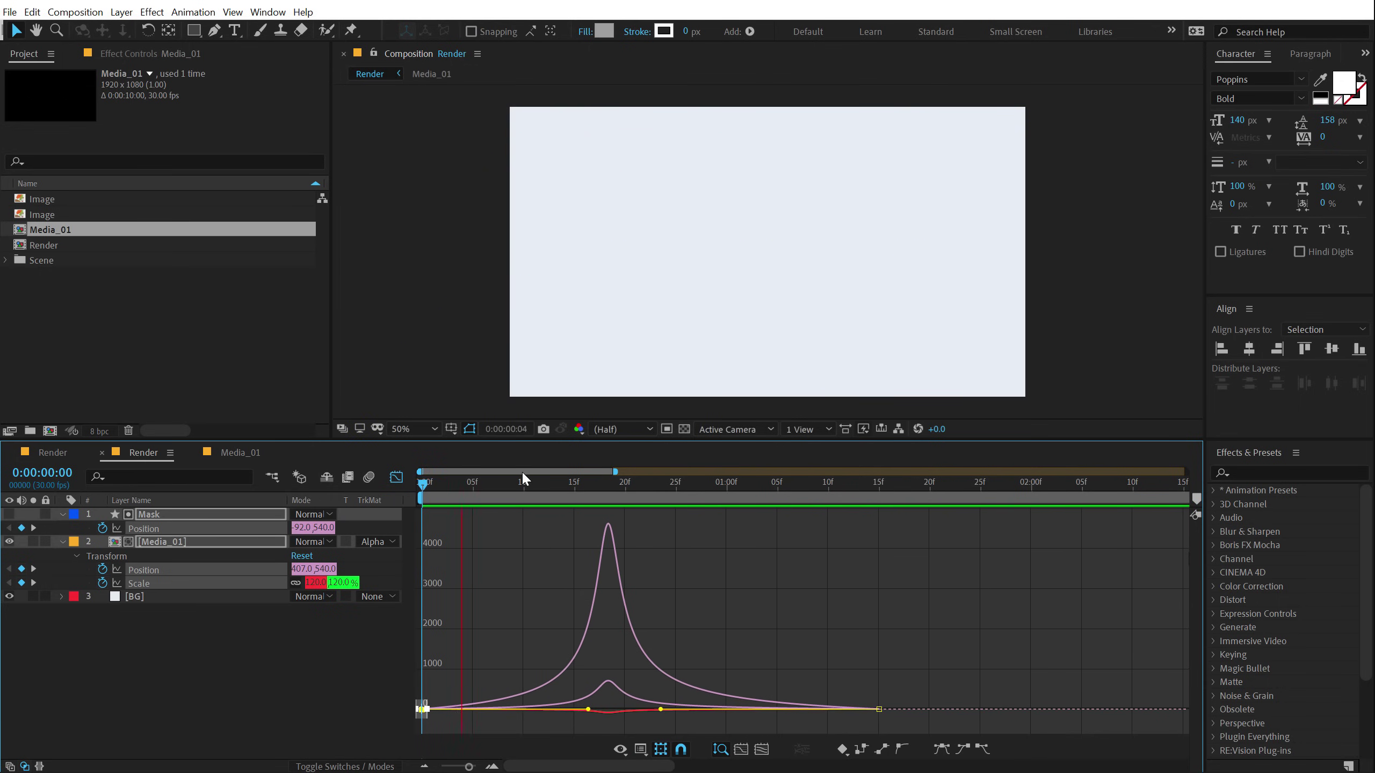
key("space")
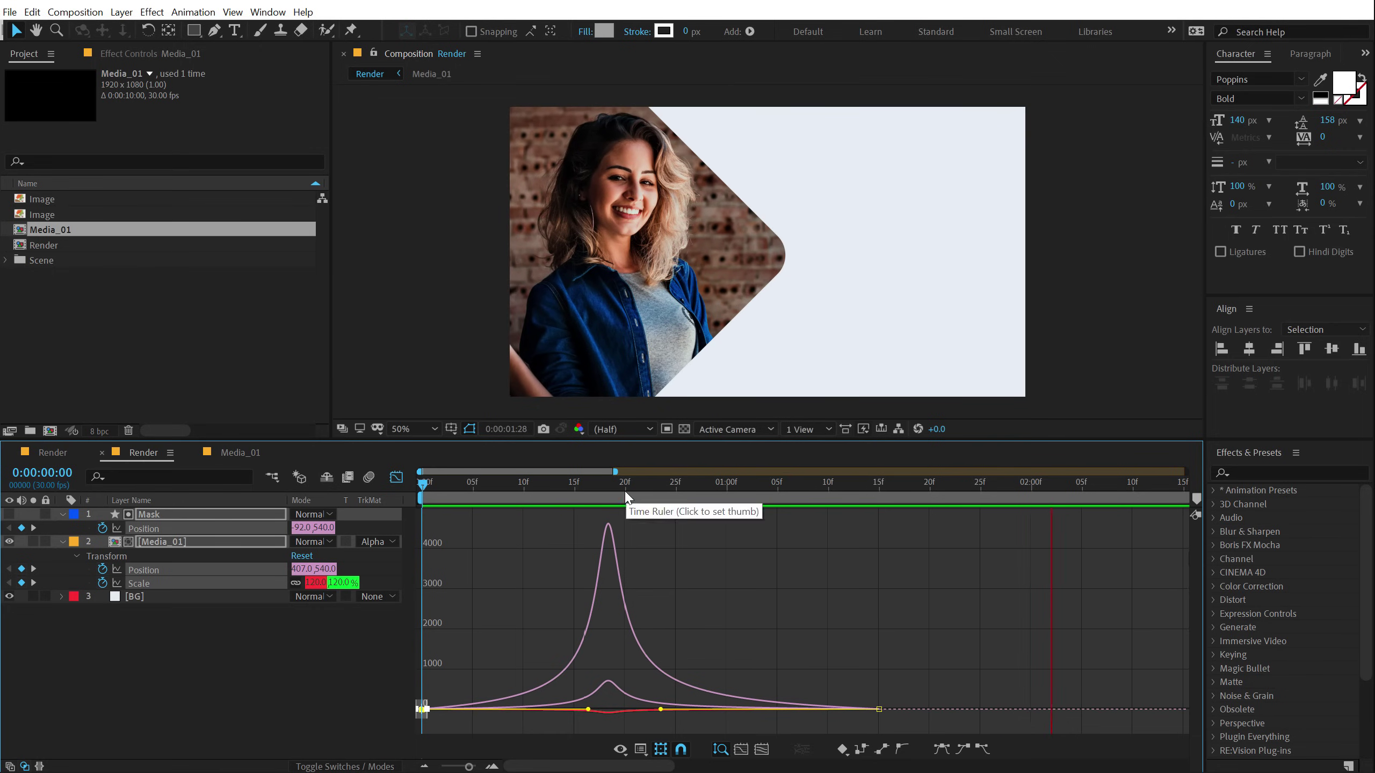
Place the current time at 0:00:00:20, leave the graph editor and collapse the properties of all layers.
left_click(625, 497)
left_click(396, 477)
left_click(509, 619)
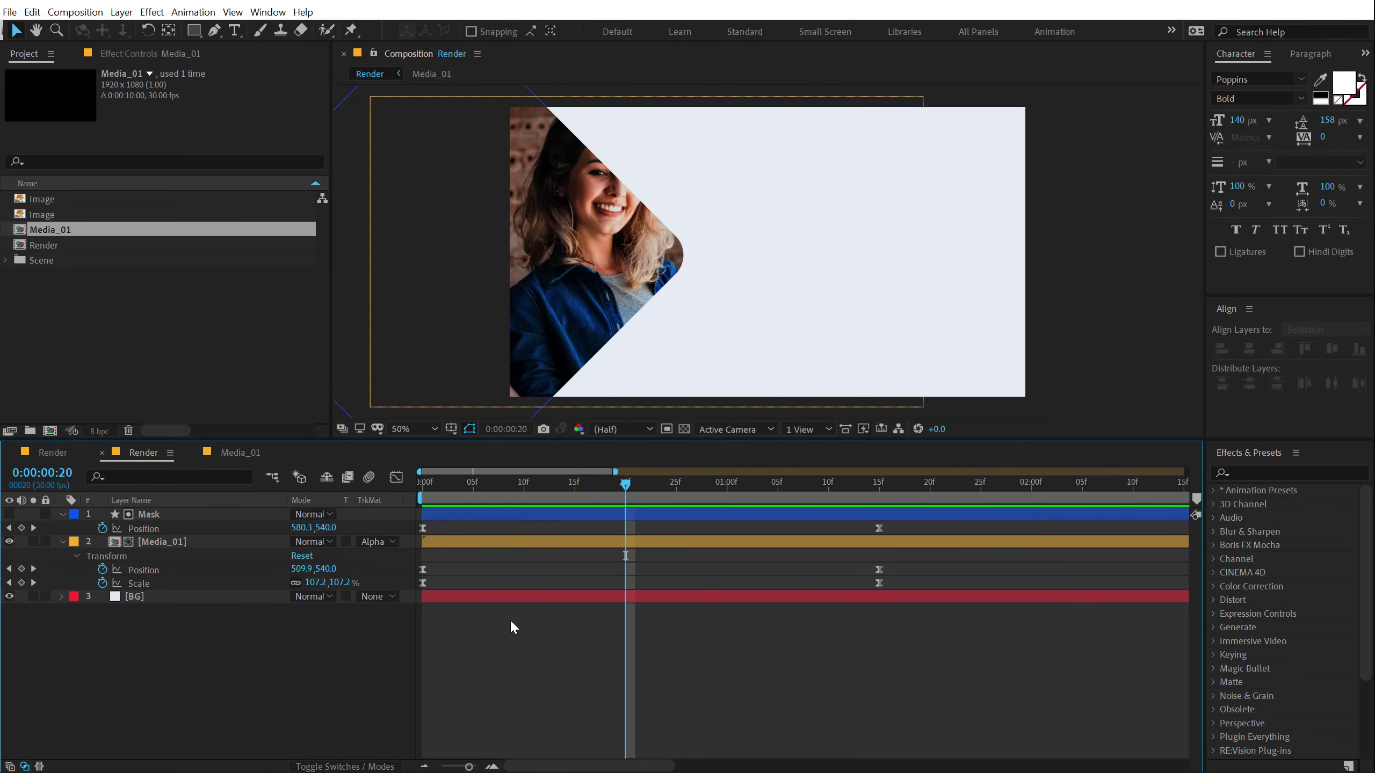
key("ctrl+a")
key("u")
left_click(268, 557)
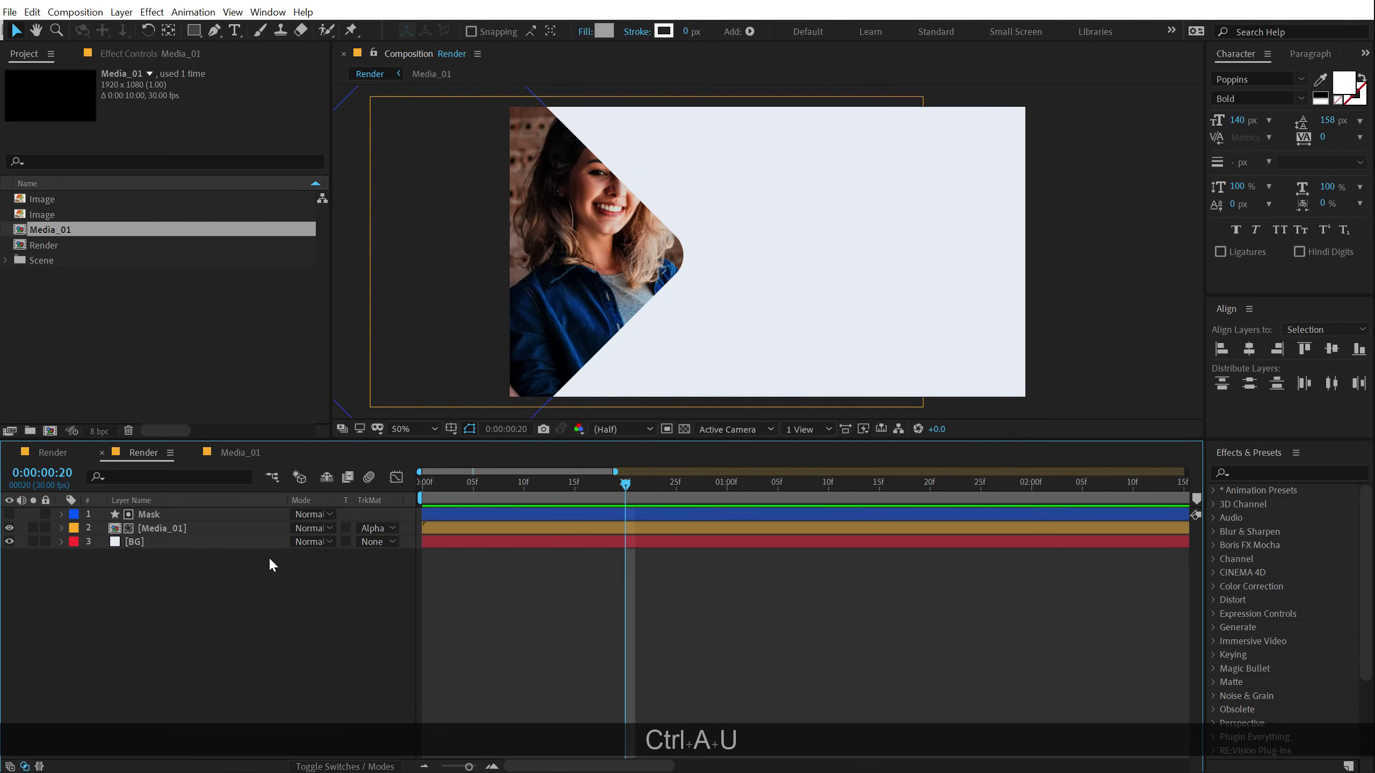
Find the Transform distort effect and apply it to the Media_01 layer.
left_click(185, 528)
left_click(1252, 473)
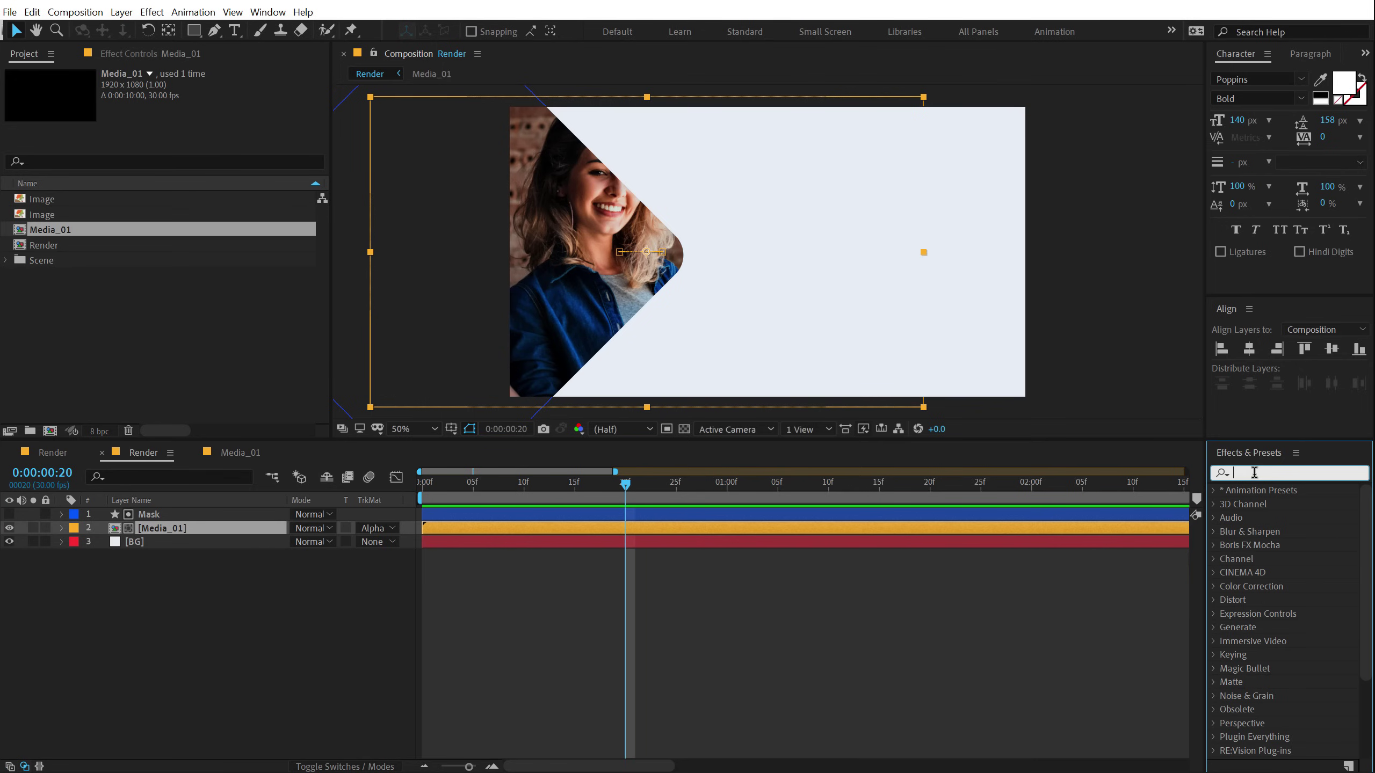
type("tran")
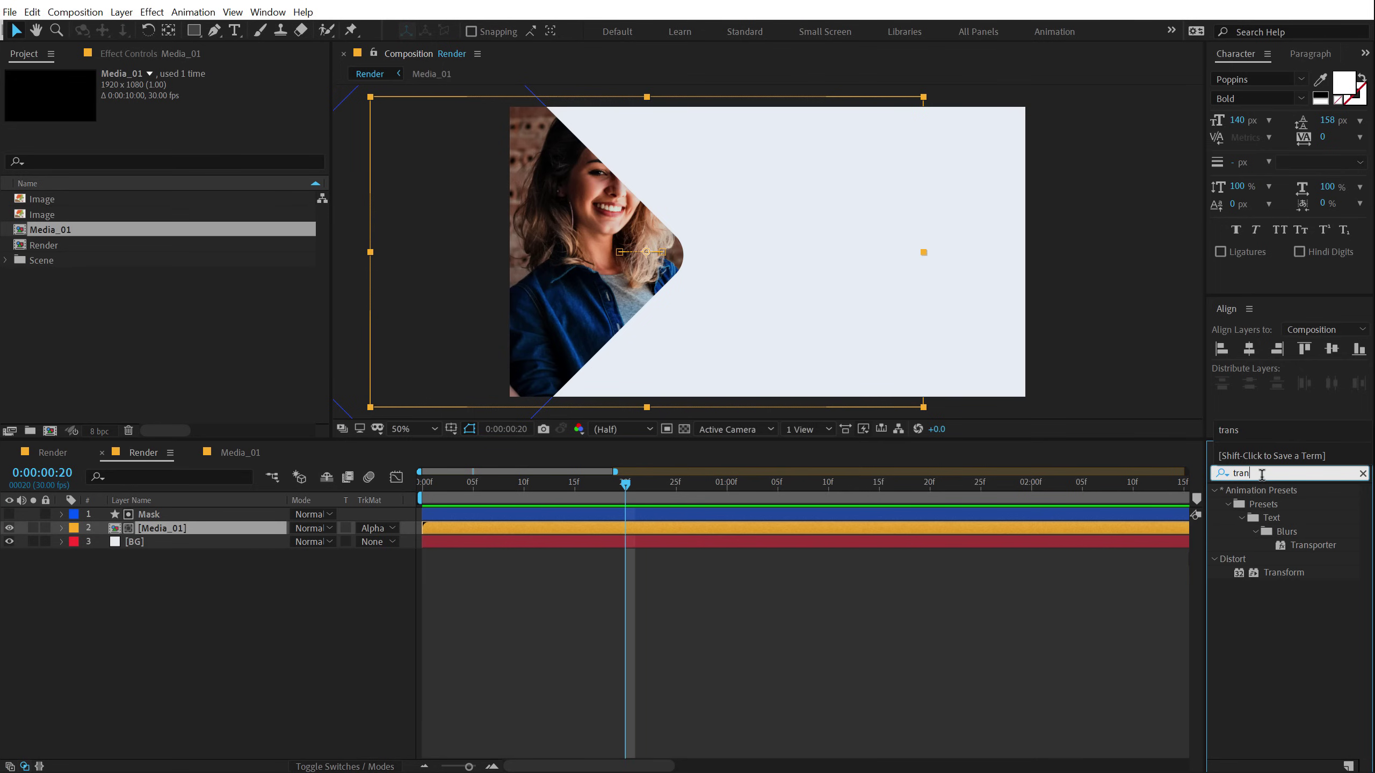
type("s")
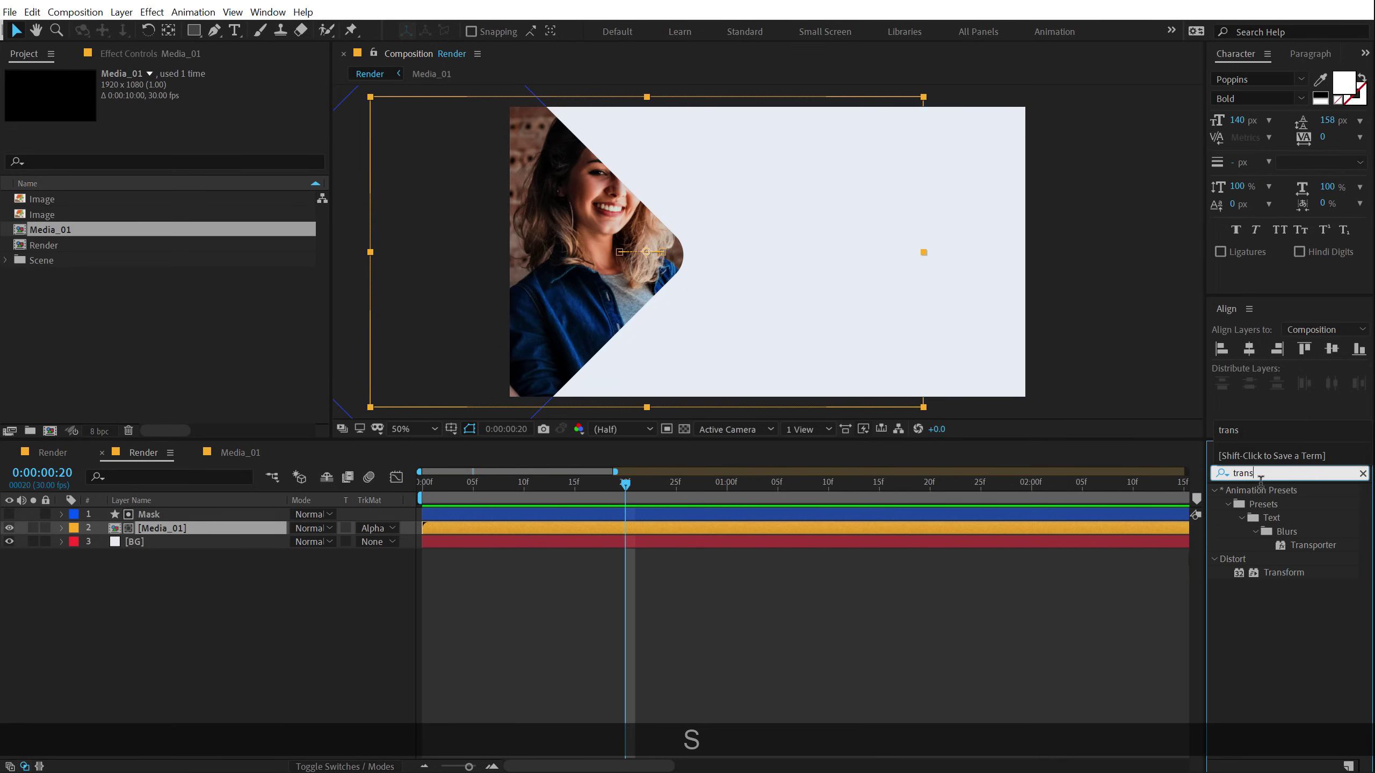
double_click(1267, 572)
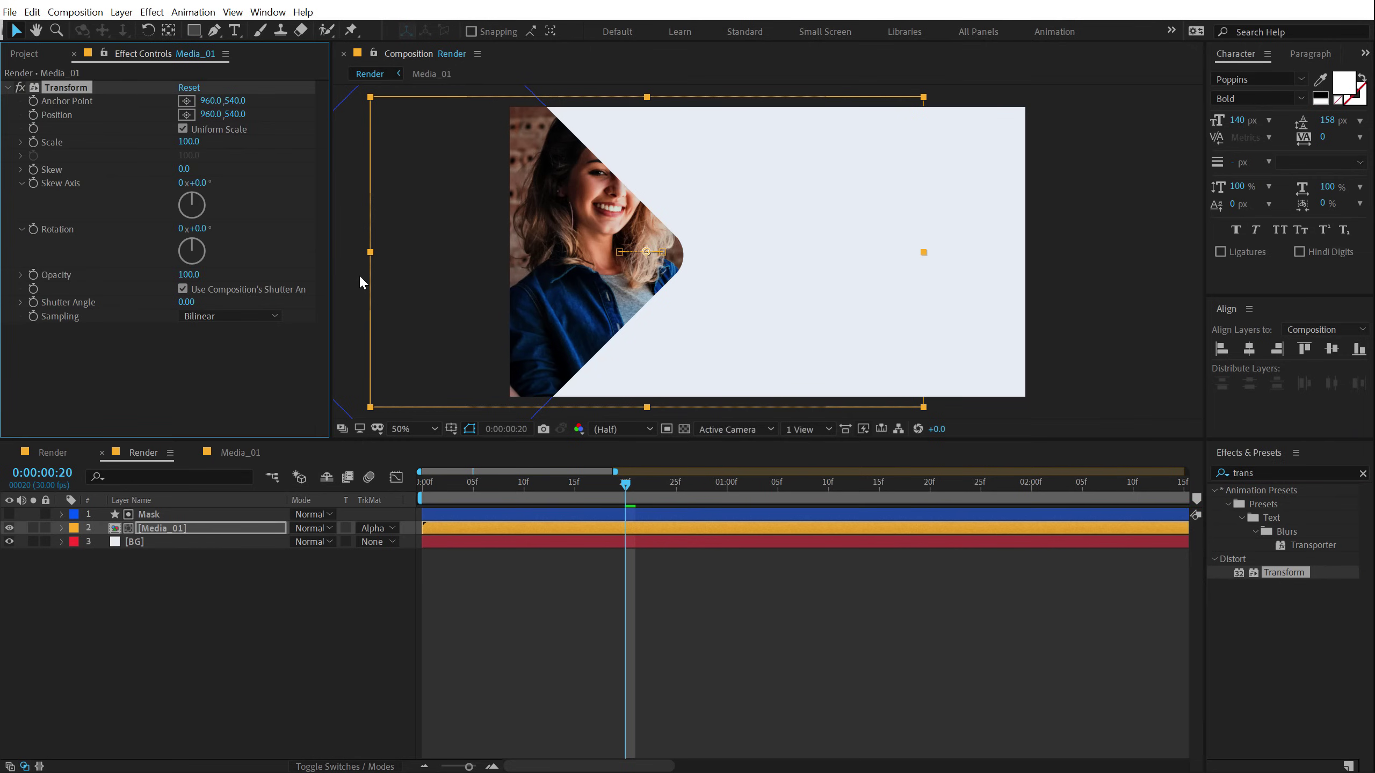
Keyframe the Transform effect's scale at 100 on the first frame and 115 at 0:00:09:29, and preview the zoom.
left_click(469, 508)
key("Home")
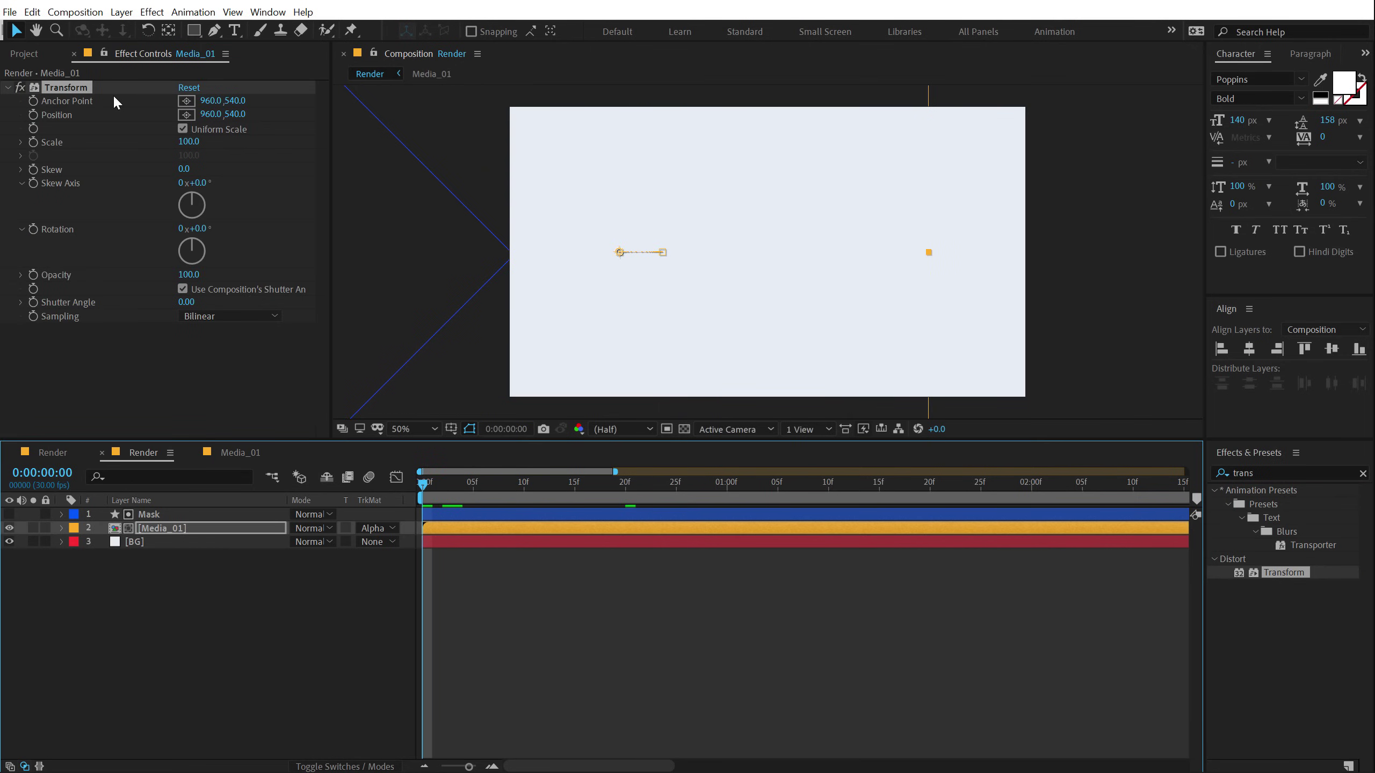
left_click(33, 142)
left_click_drag(690, 481, 1182, 482)
scroll(751, 481, "down", 3)
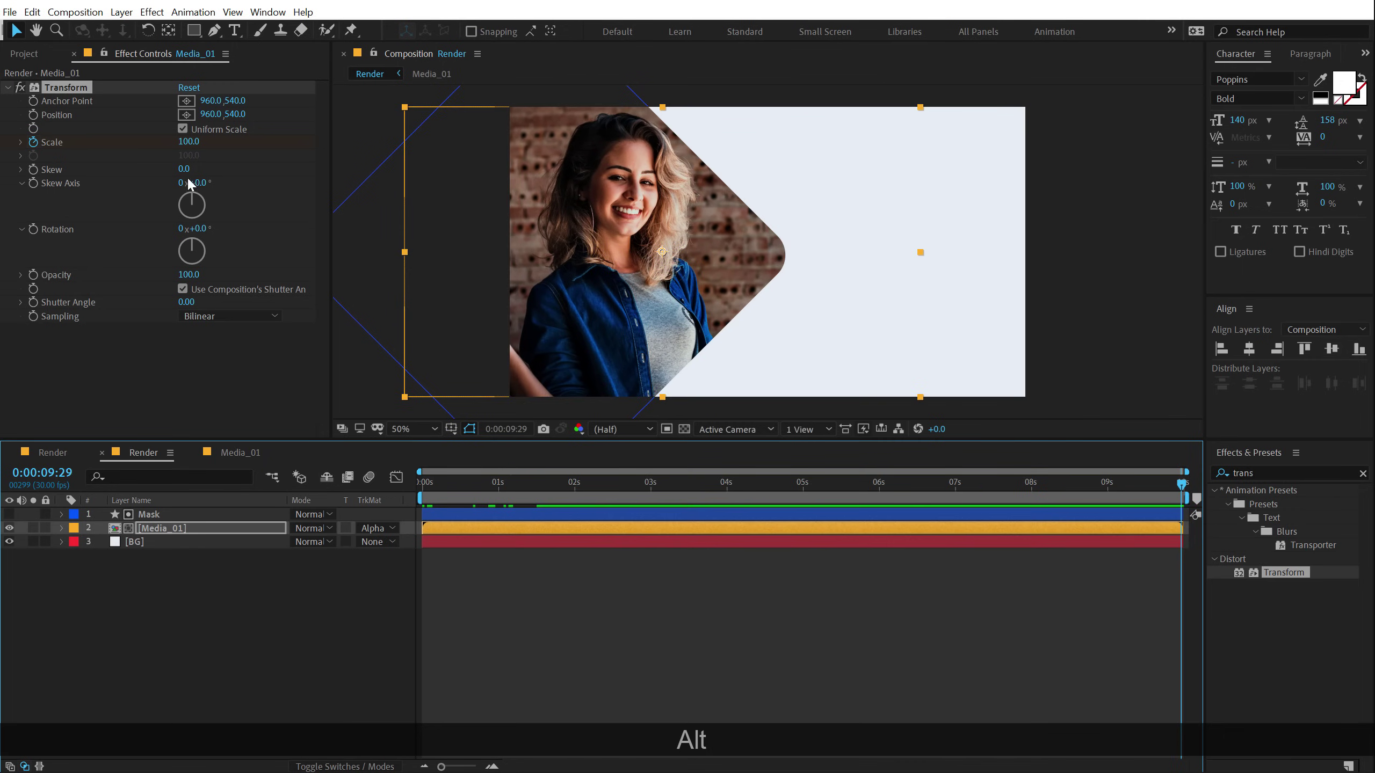
left_click(190, 141)
type("115")
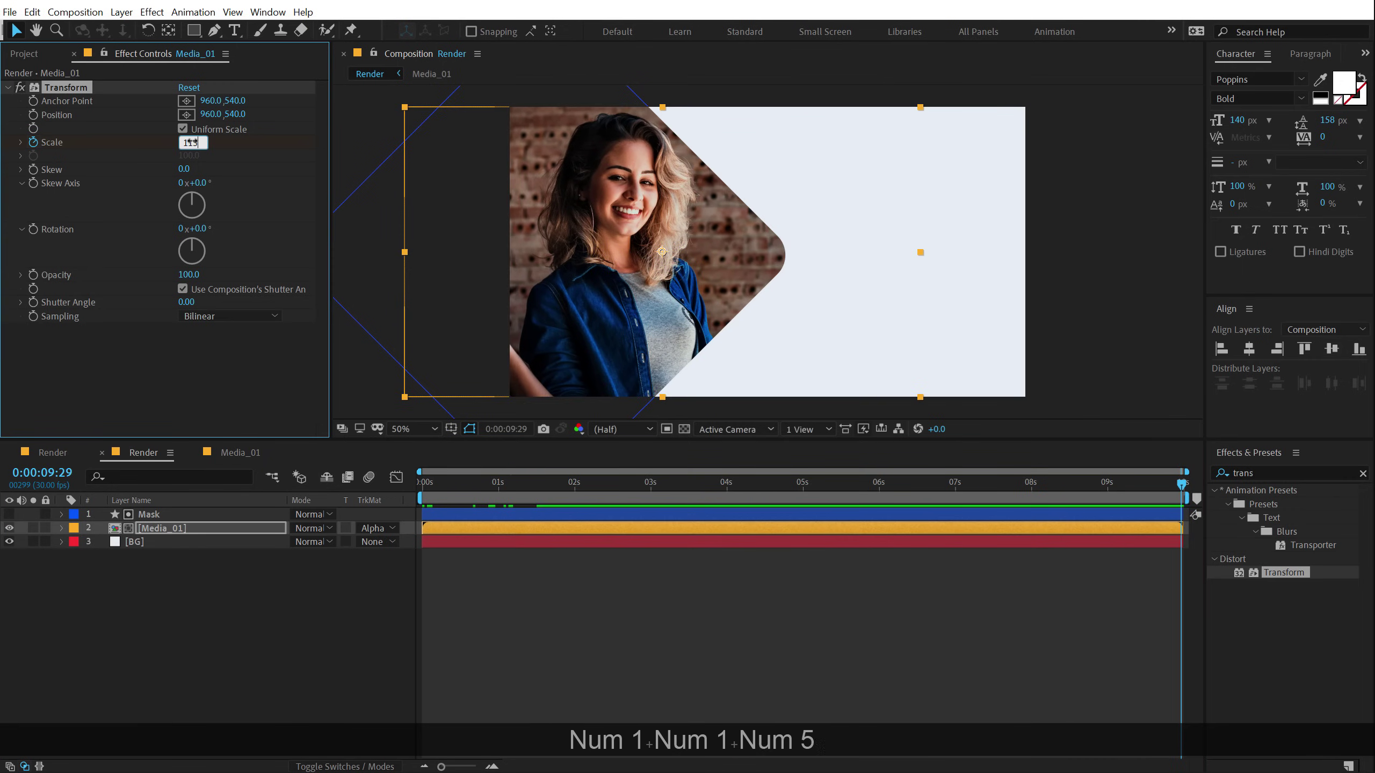
key("Return")
left_click_drag(440, 484, 322, 502)
key("space")
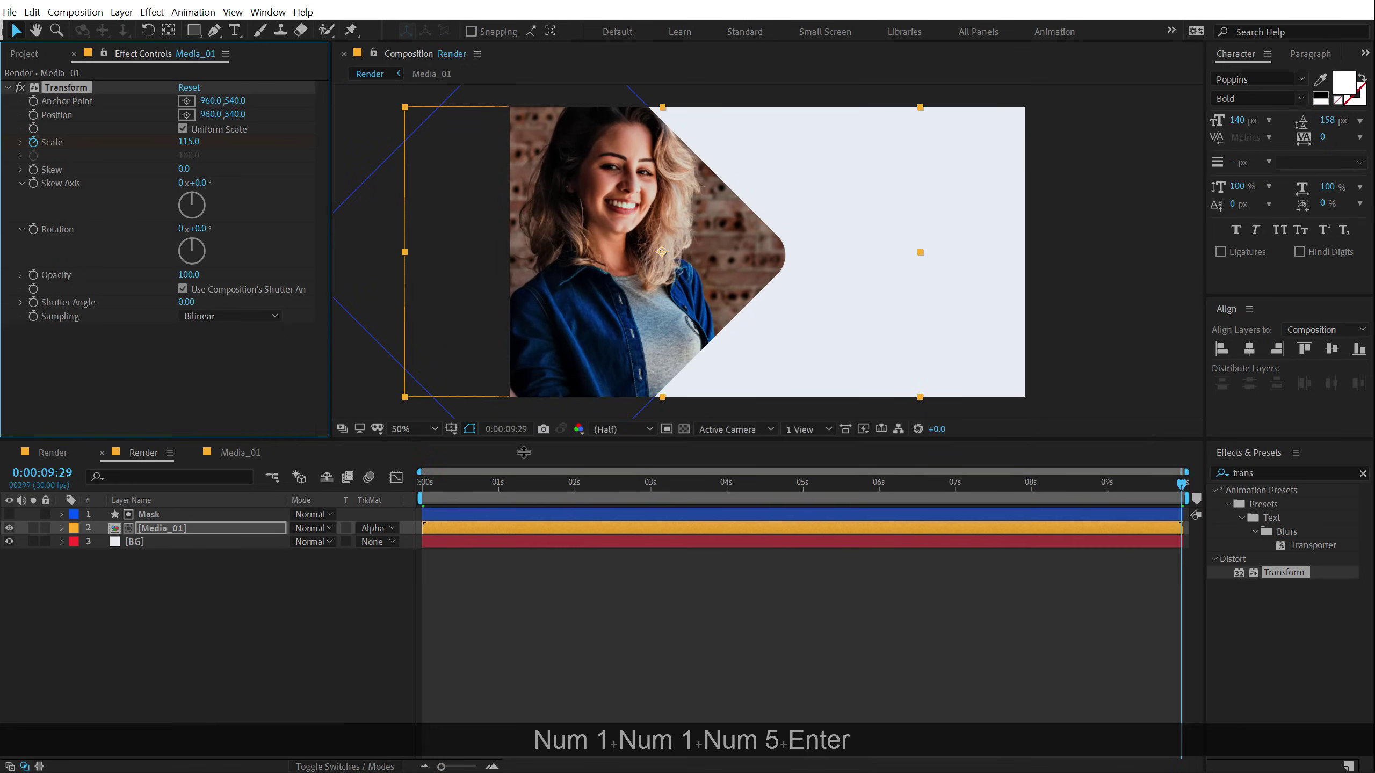
left_click(438, 489)
key("space")
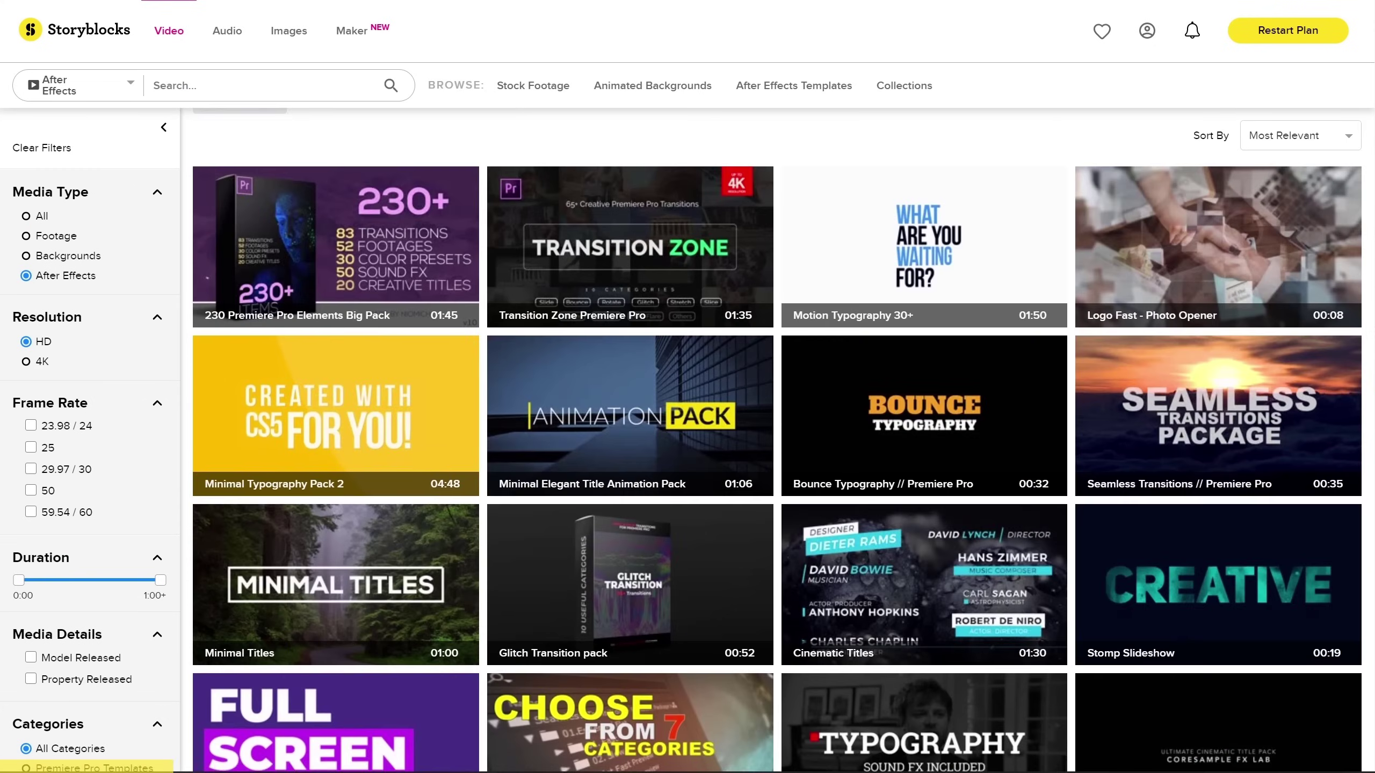
Switch to the Storyblocks website and look through its After Effects templates and curated video collections.
scroll(777, 433, "down", 8)
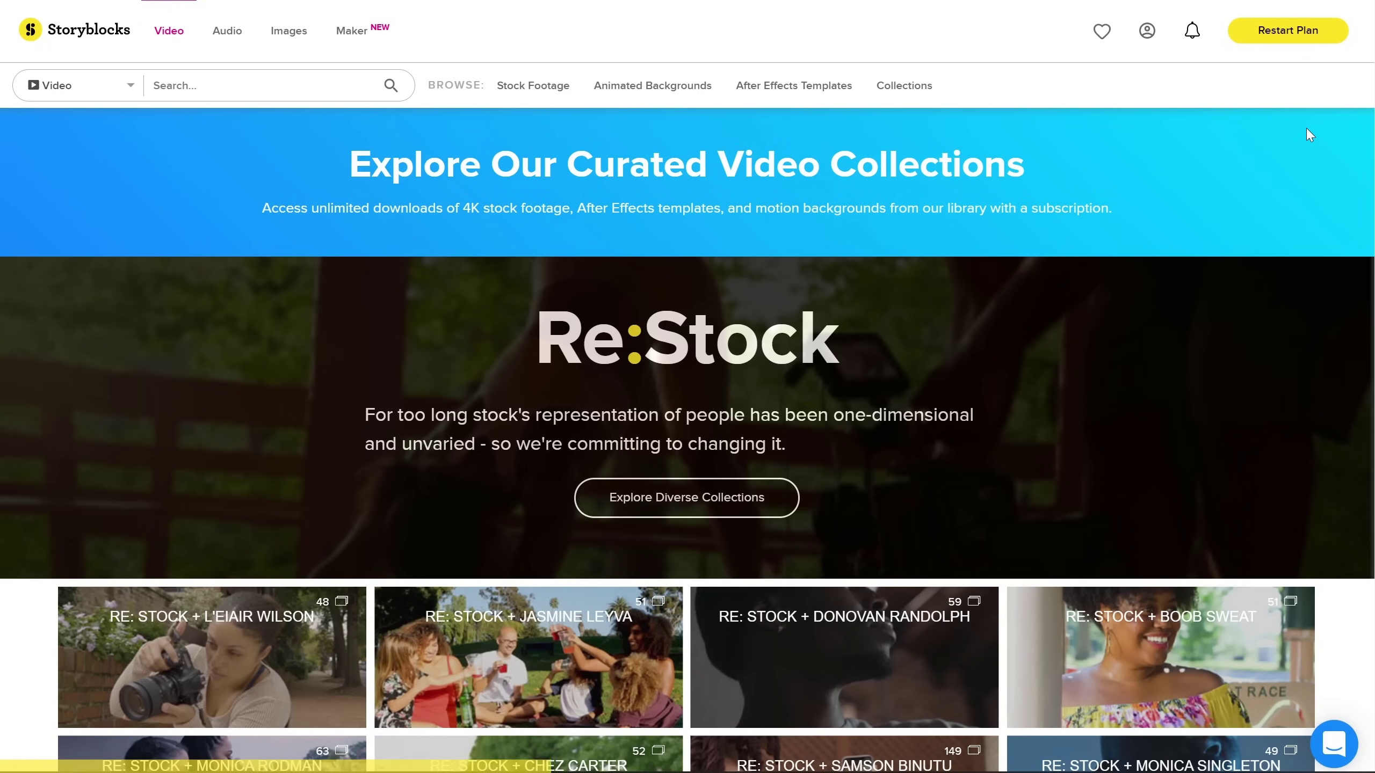
scroll(1306, 128, "down", 6)
scroll(1305, 127, "down", 5)
scroll(1306, 134, "down", 5)
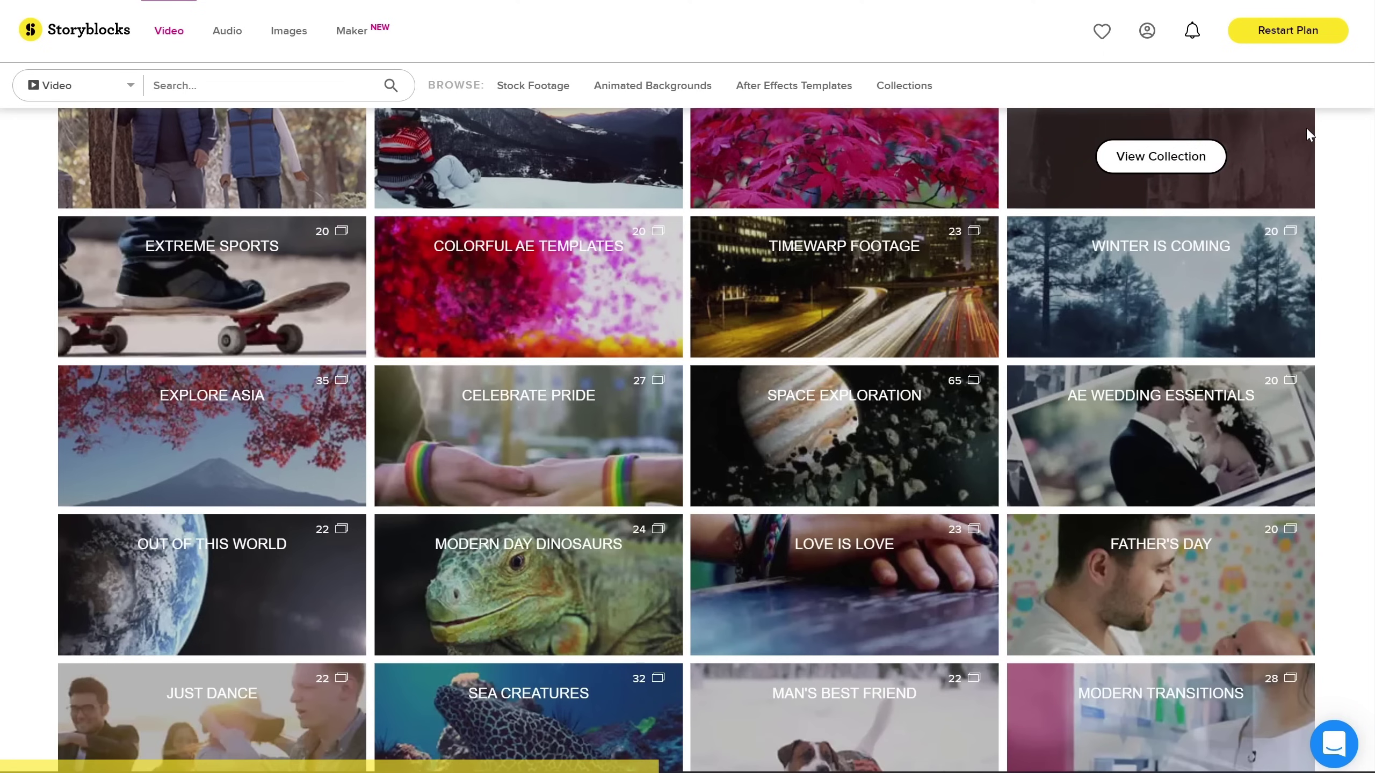
scroll(1306, 134, "down", 5)
scroll(1305, 134, "down", 2)
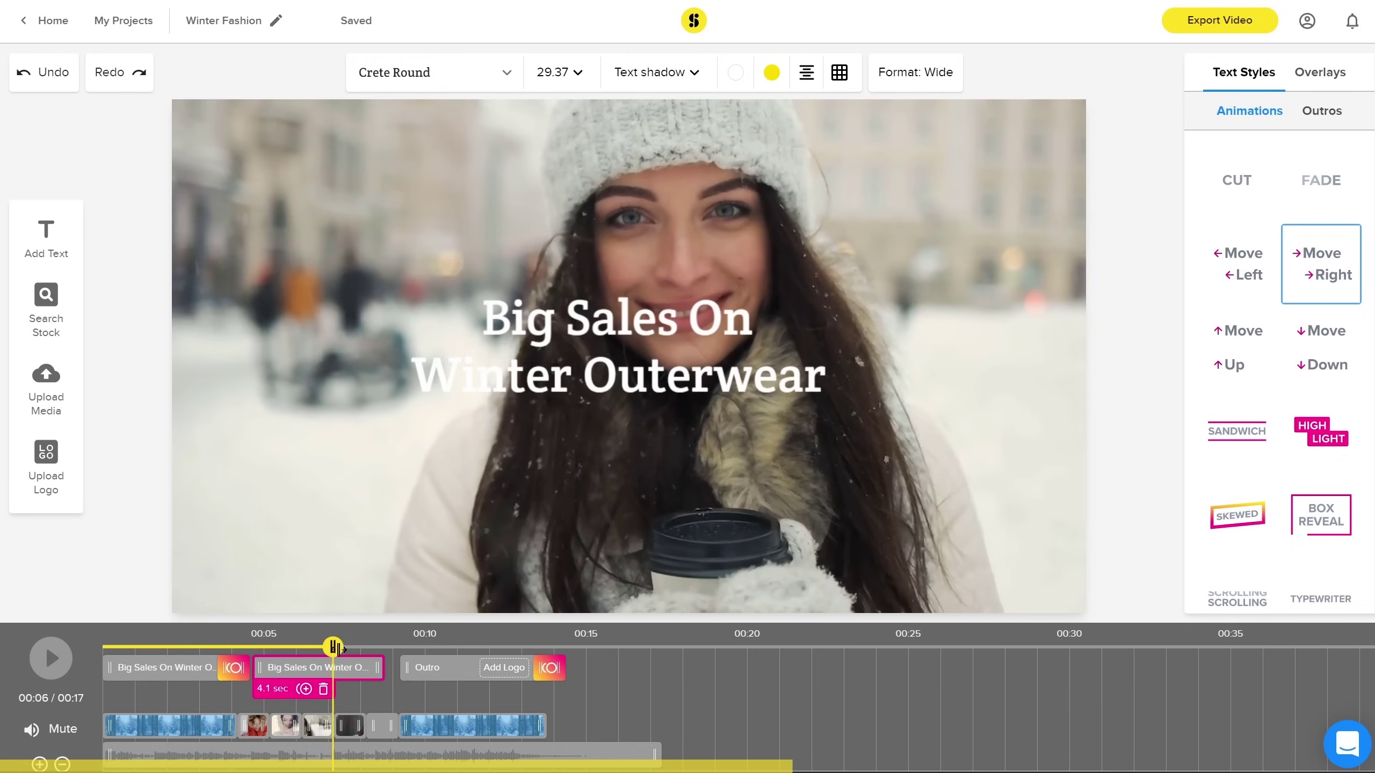
In the Storyblocks Maker project, replace the second line of the middle title with "New Collection".
left_click_drag(332, 646, 349, 647)
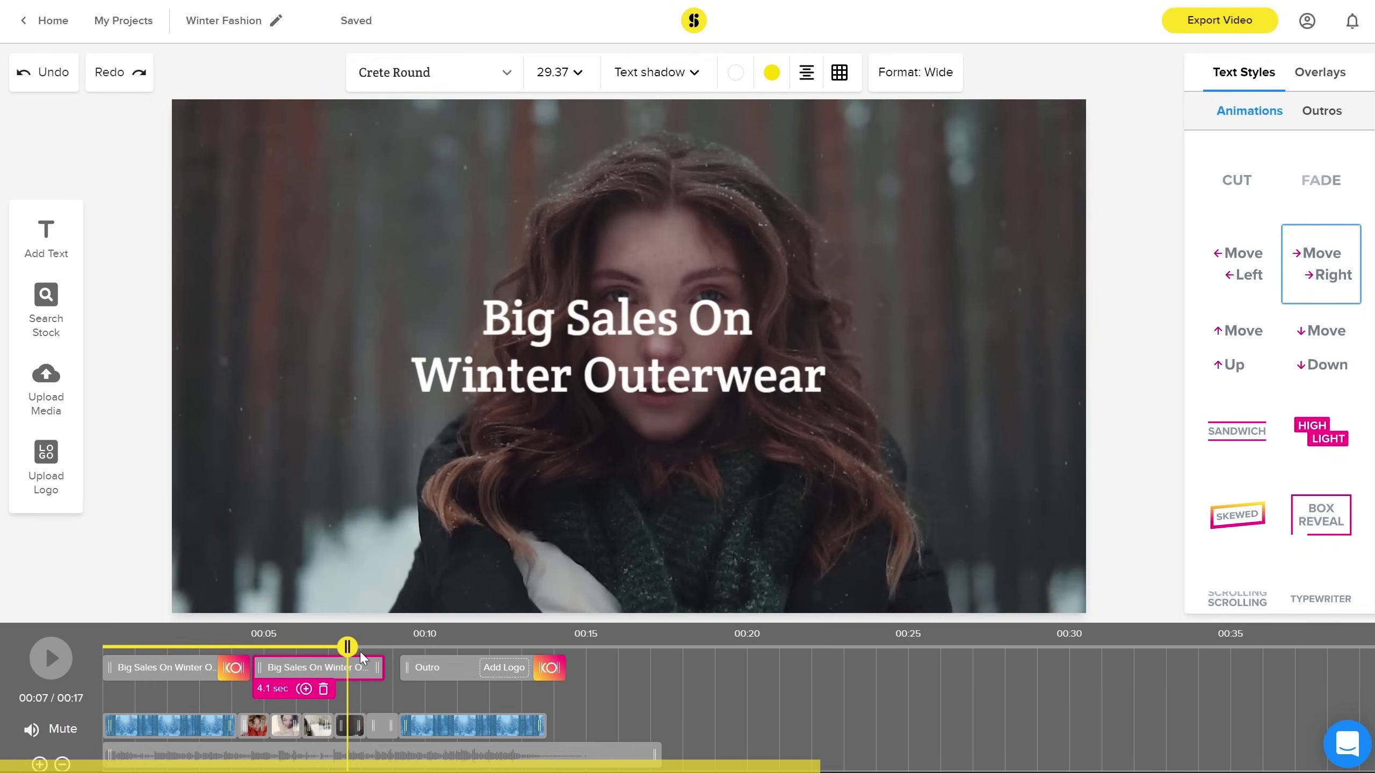
left_click(361, 649)
left_click(347, 668)
key("ctrl+a")
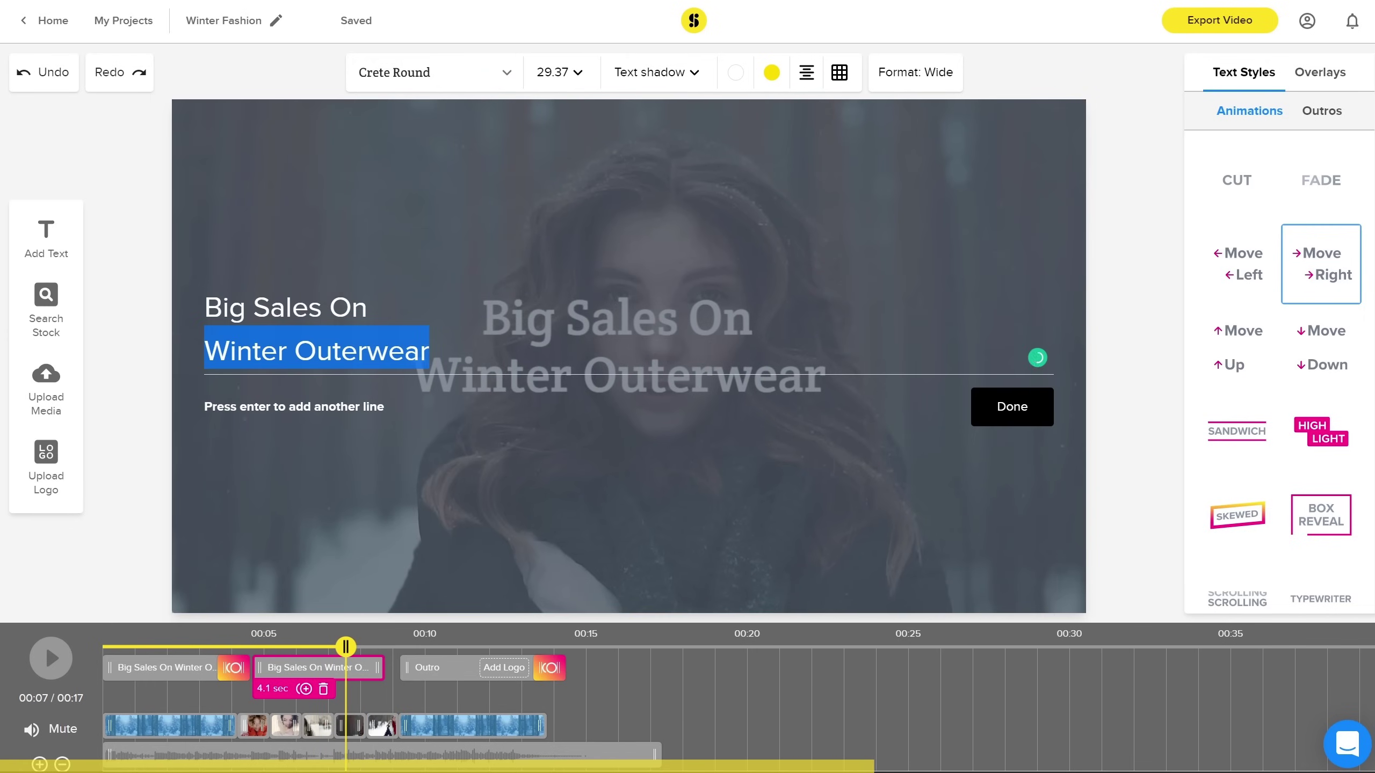
type("New Collection")
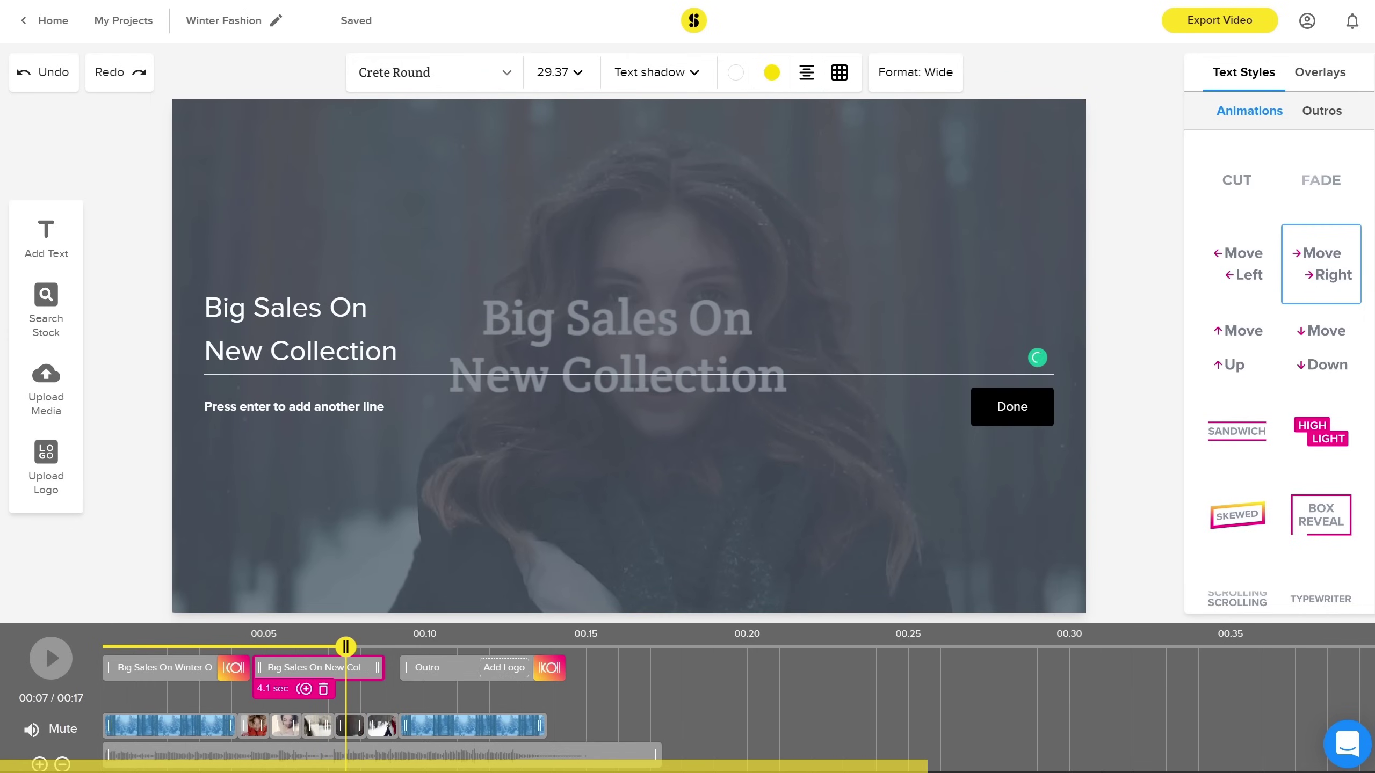
left_click(1012, 406)
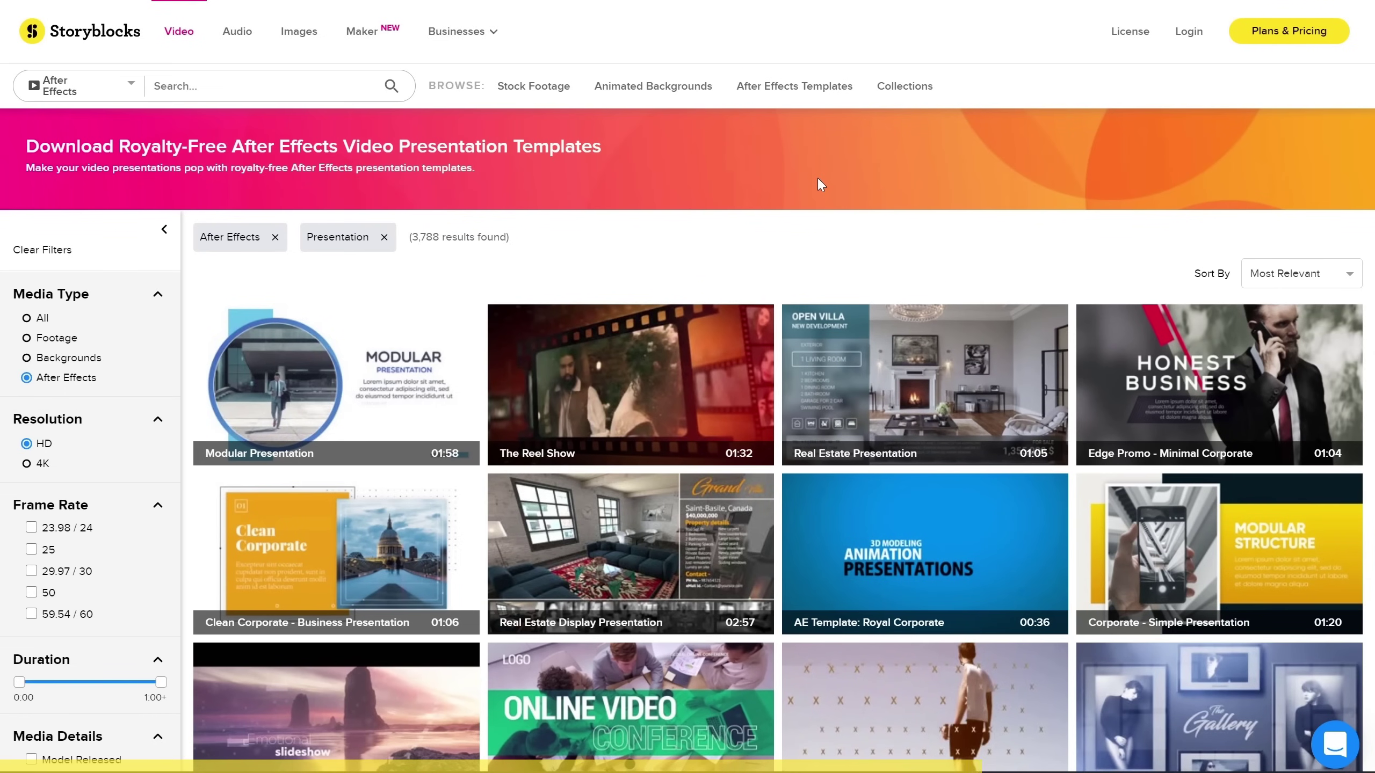
Look through the After Effects presentation templates on Storyblocks.
scroll(814, 182, "down", 5)
scroll(812, 184, "down", 2)
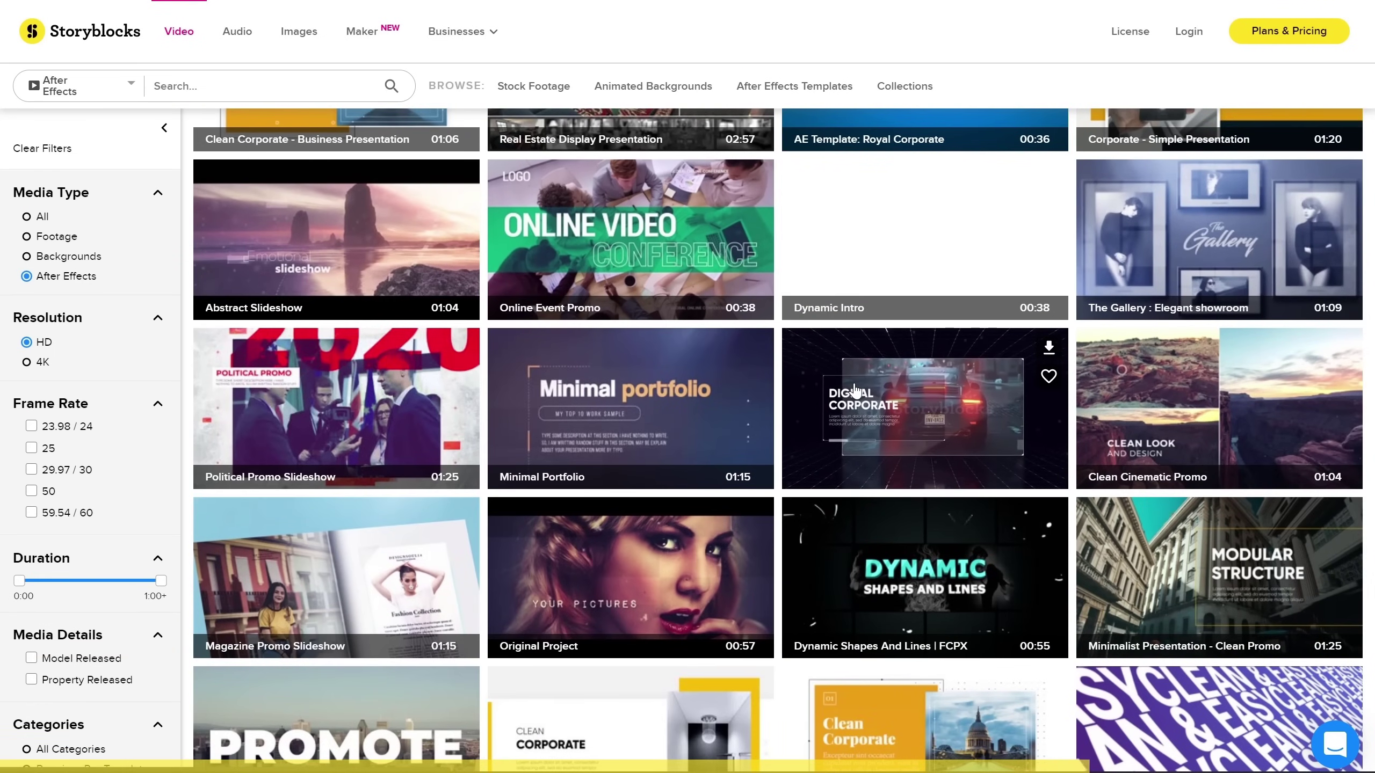
mouse_move(623, 419)
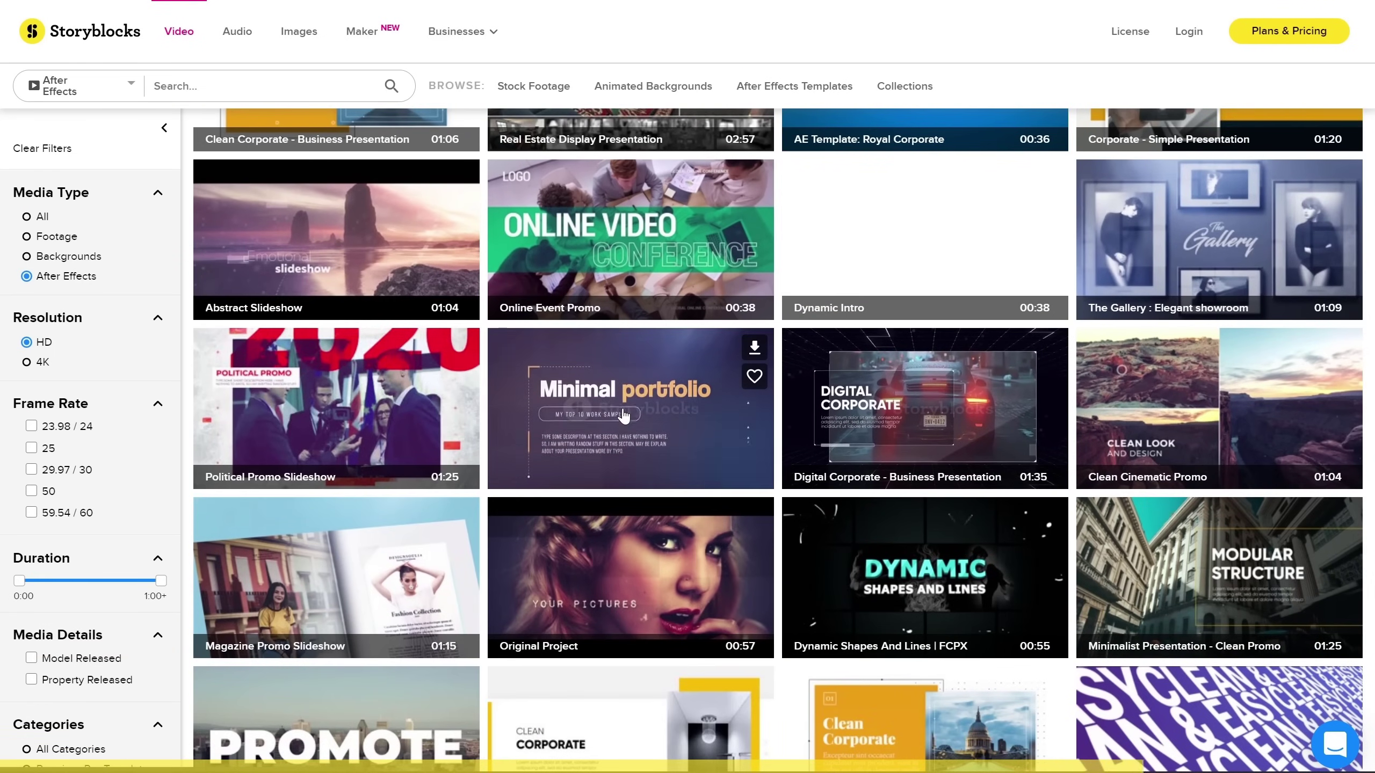
scroll(623, 416, "down", 4)
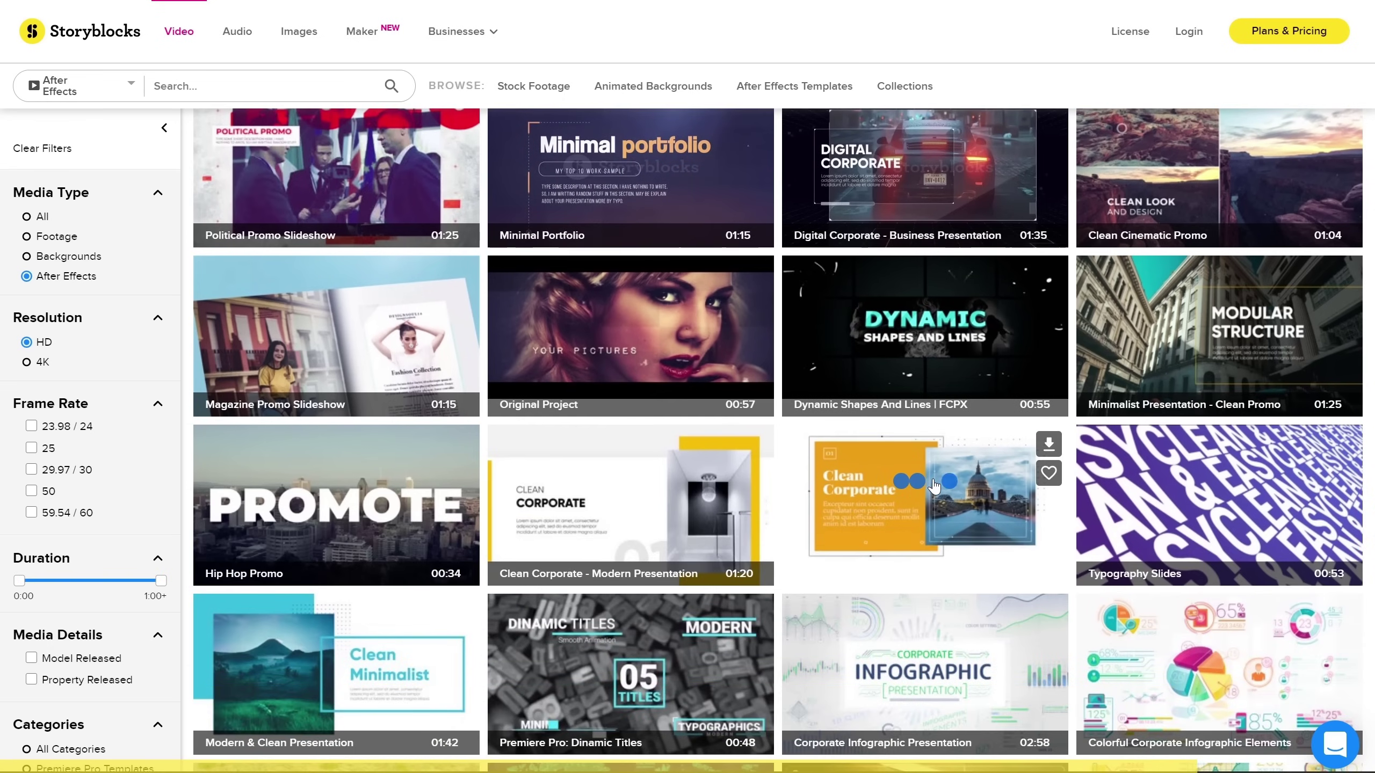
mouse_move(1205, 494)
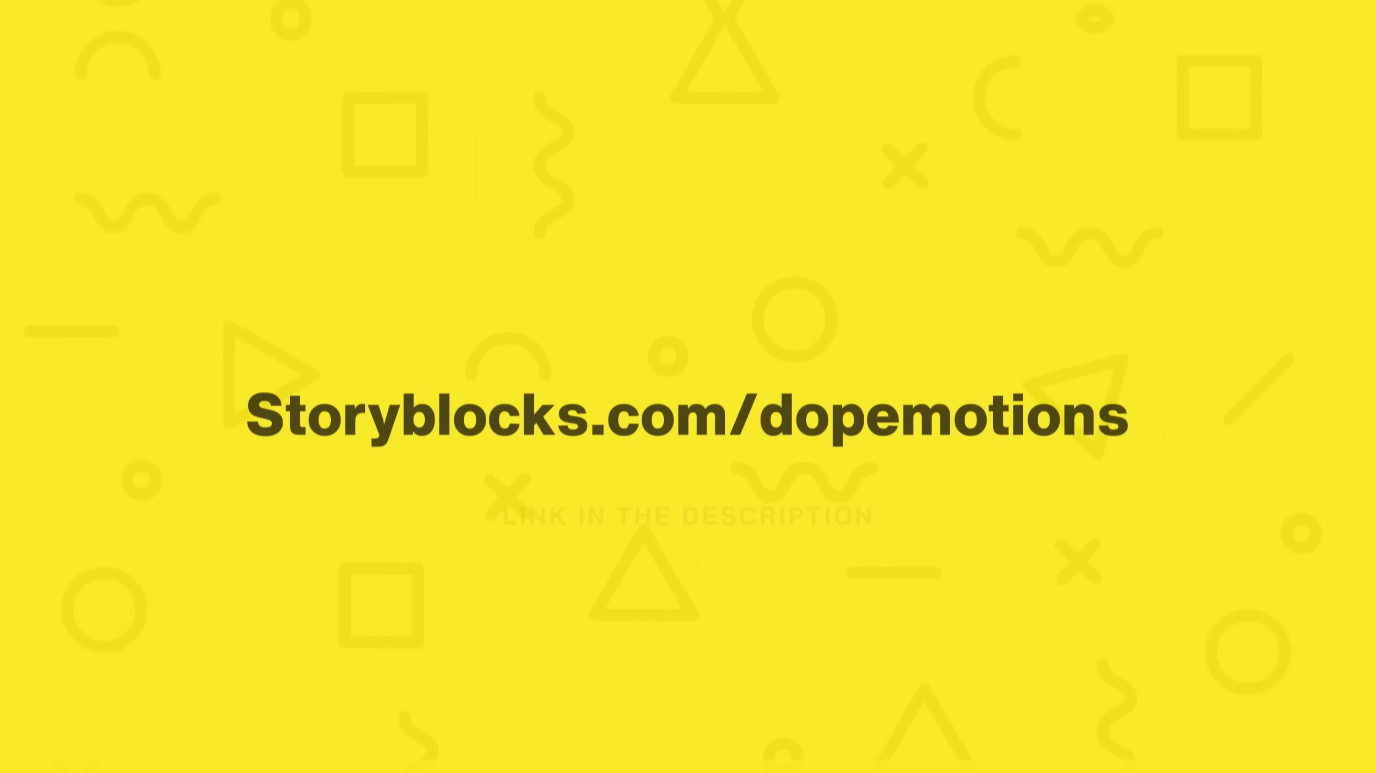
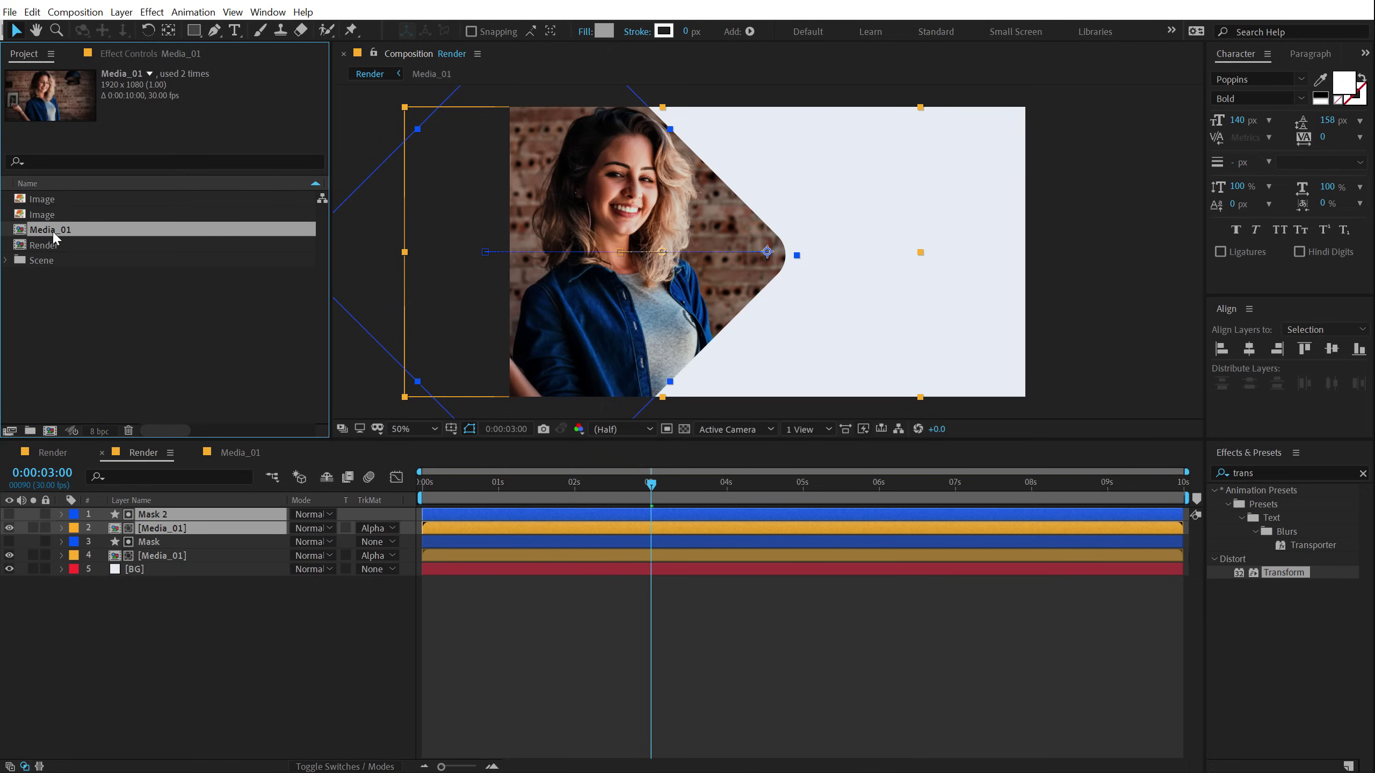
Return to After Effects, duplicate the Media_01 composition in the project and name the copy Media_02.
key("ctrl+d")
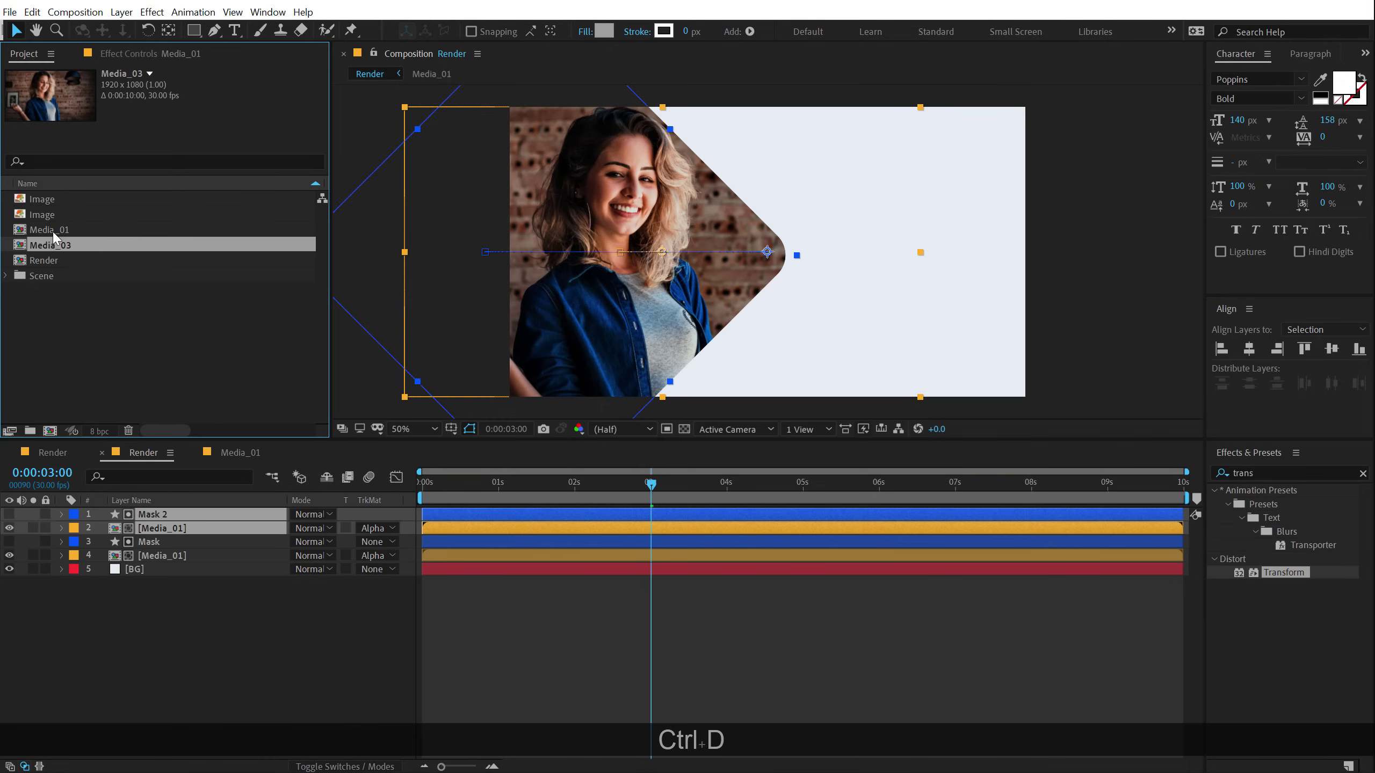
key("Return")
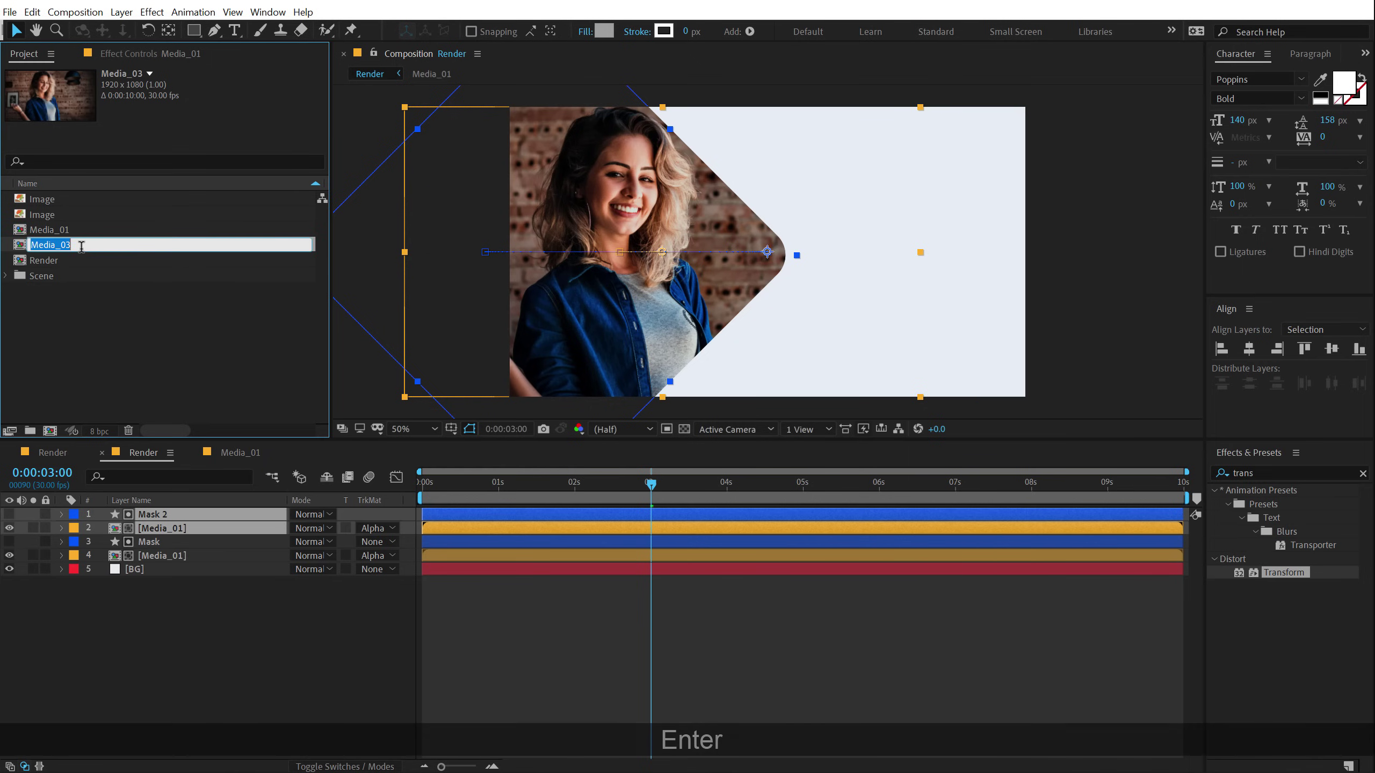
key("BackSpace")
type("2")
key("Return")
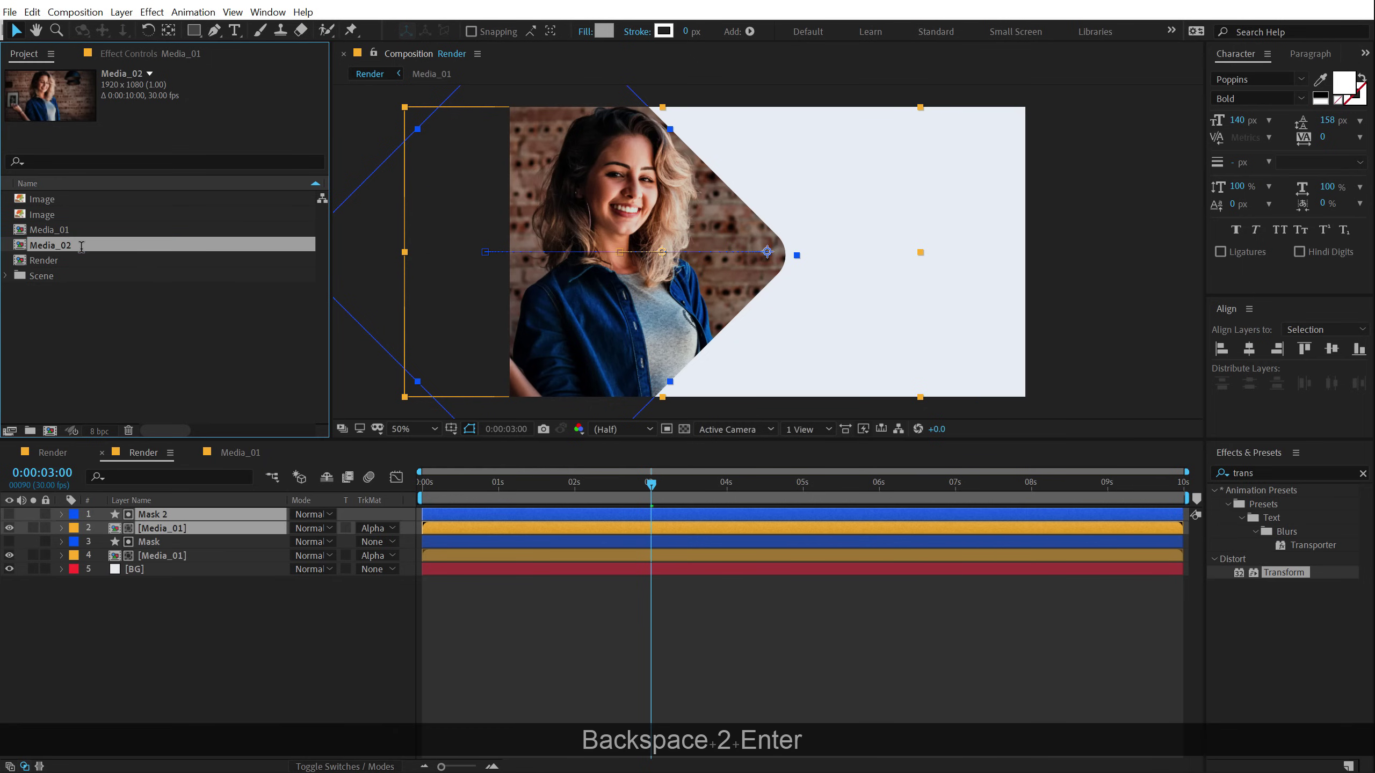
left_click(66, 286)
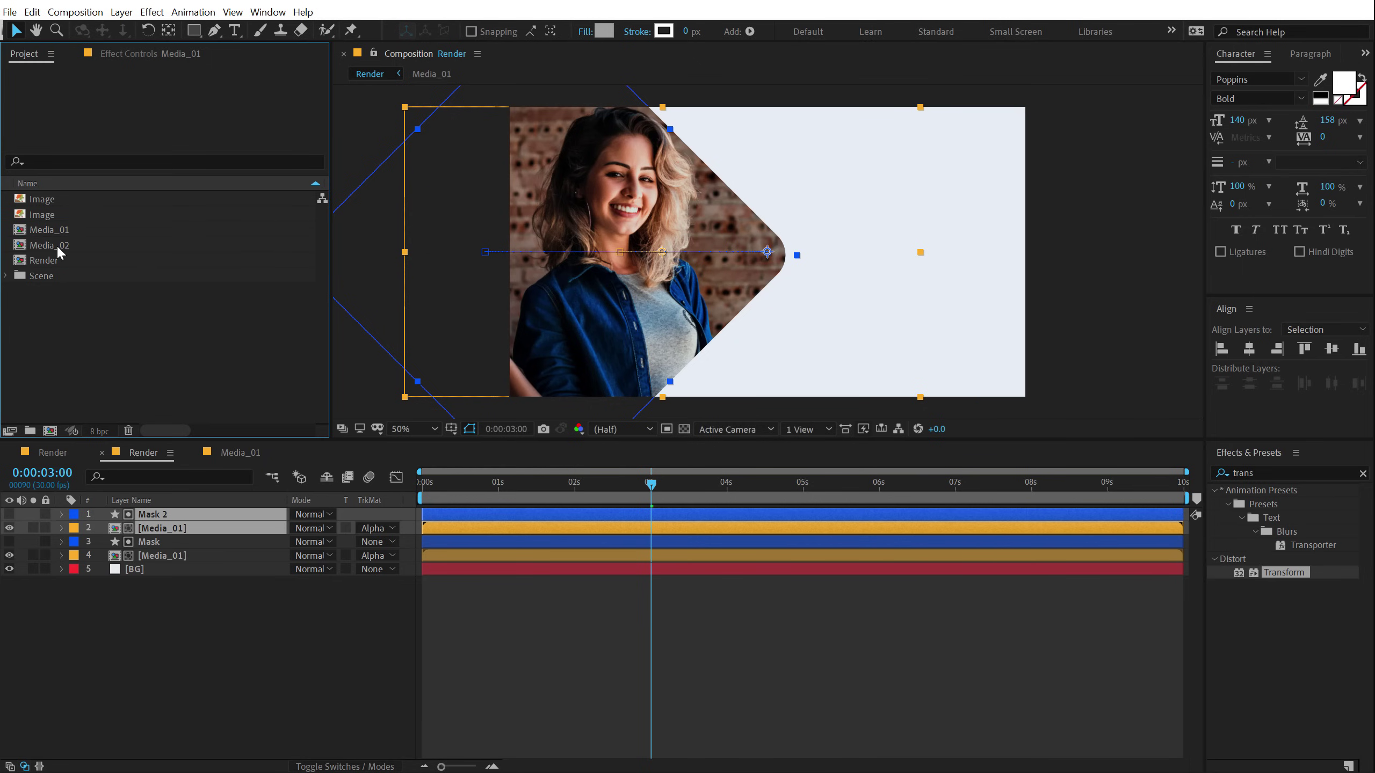
Open the Media_02 composition and replace its image layer with the second Image footage item.
double_click(57, 247)
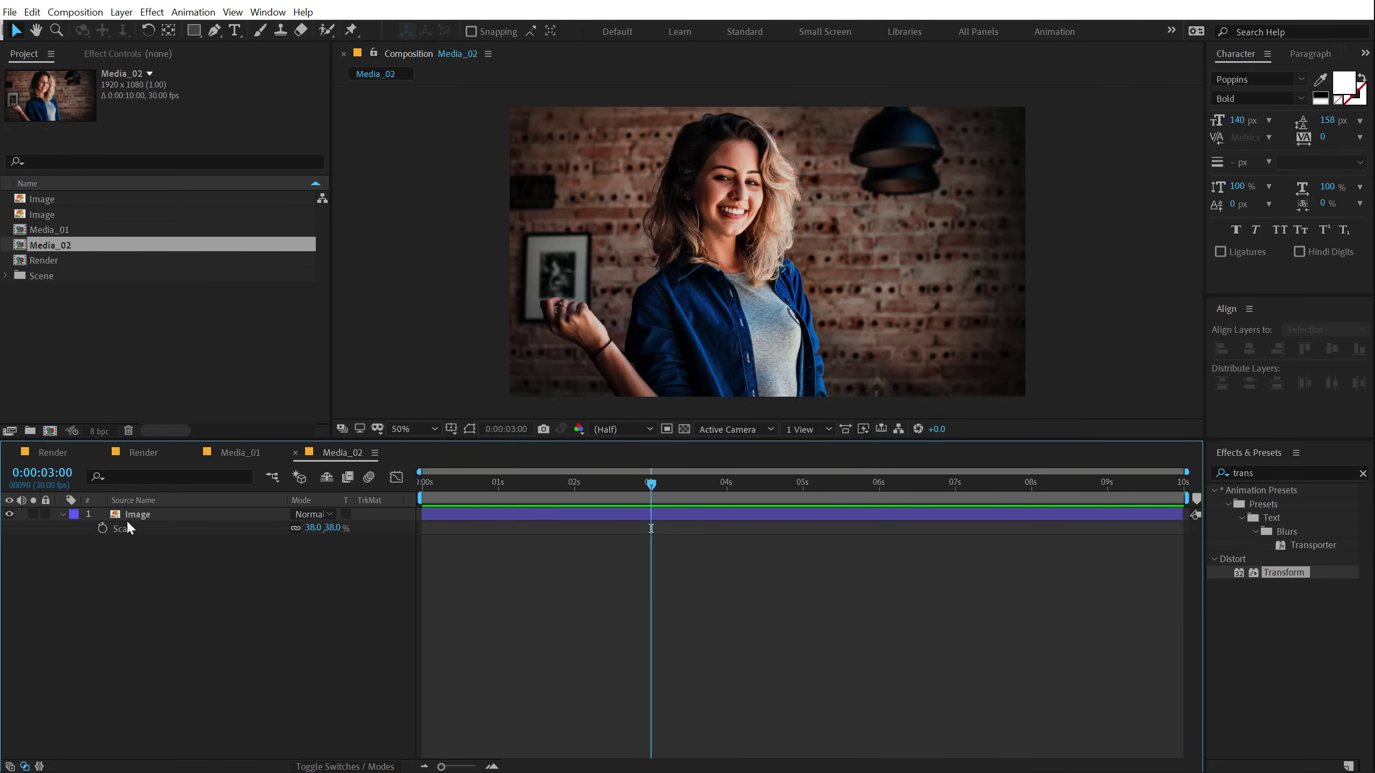
left_click(132, 514)
key("Delete")
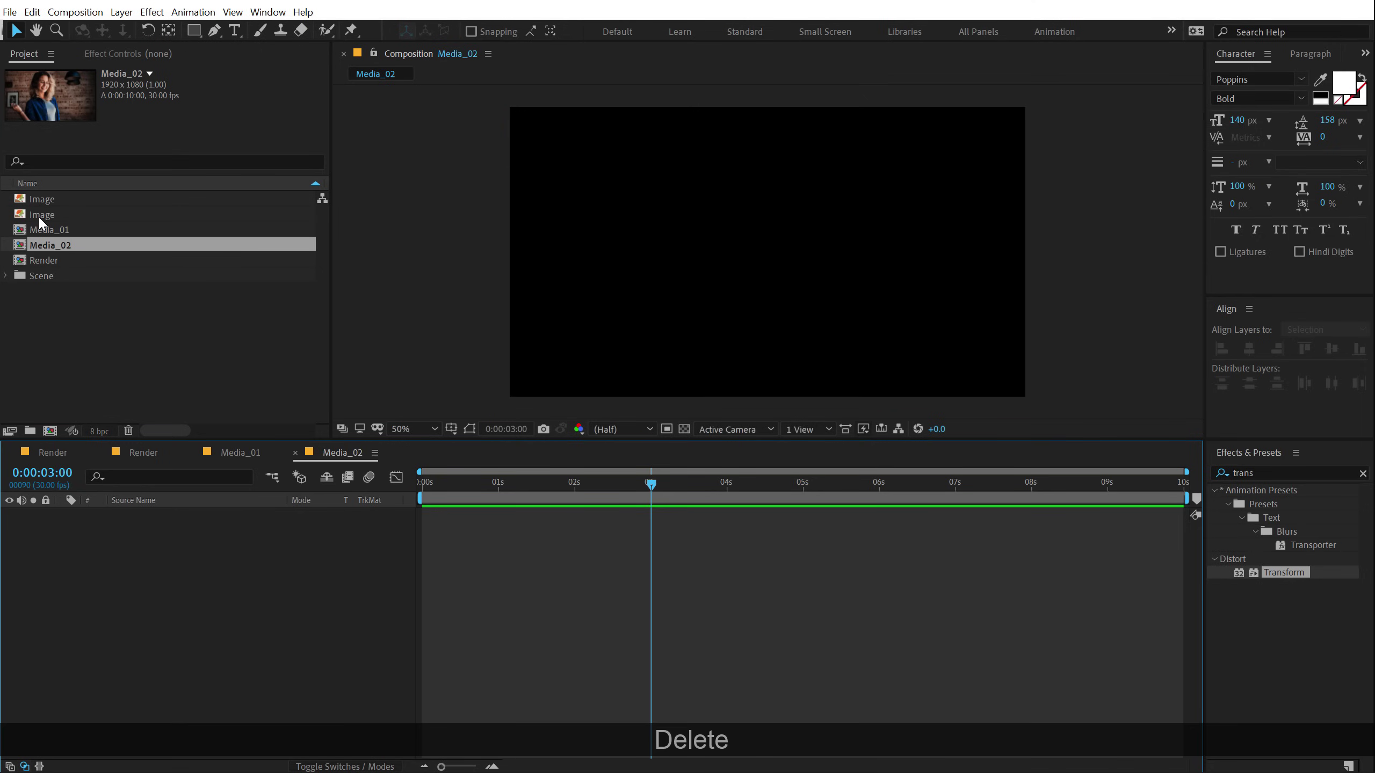
left_click_drag(38, 215, 178, 568)
Scale the new image in Media_02 to 28% and adjust its position in the frame.
key("s")
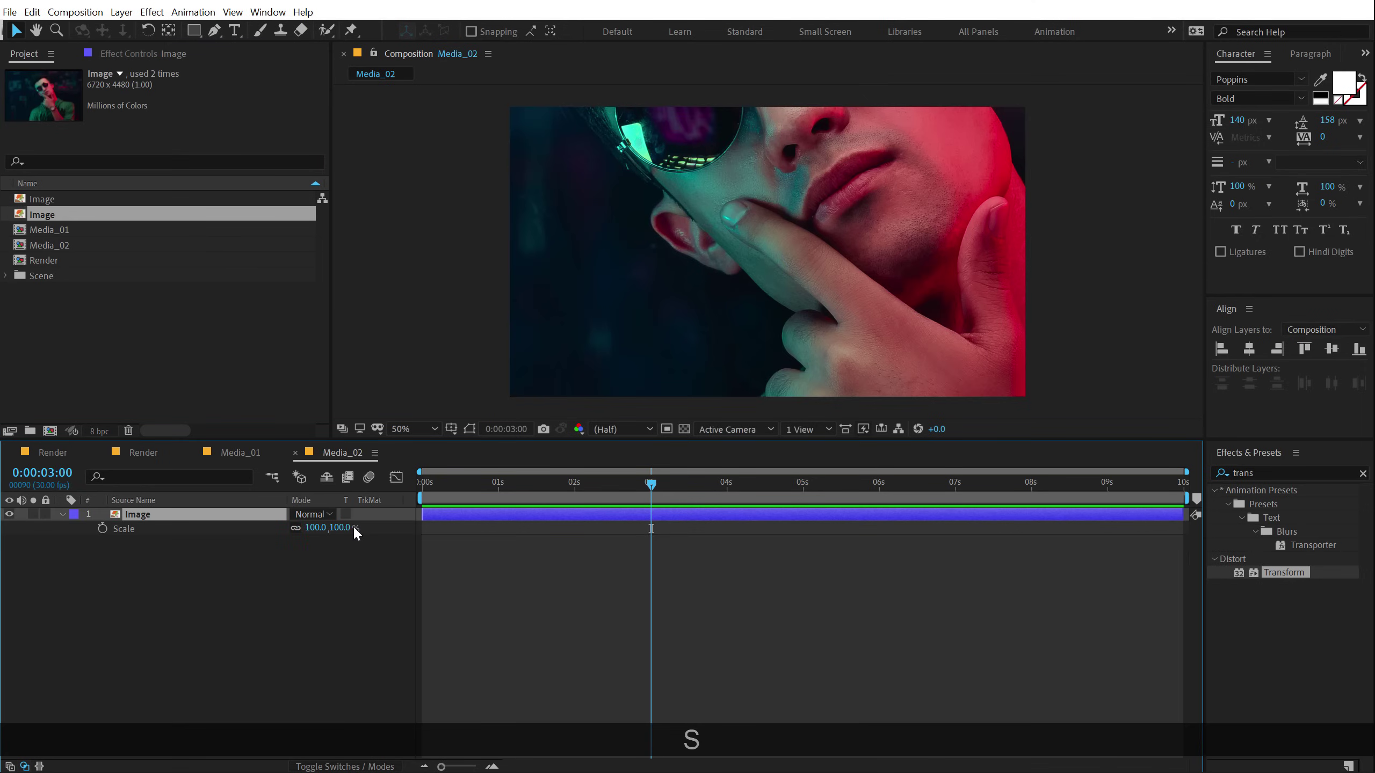
left_click_drag(355, 529, 299, 531)
left_click_drag(831, 331, 826, 331)
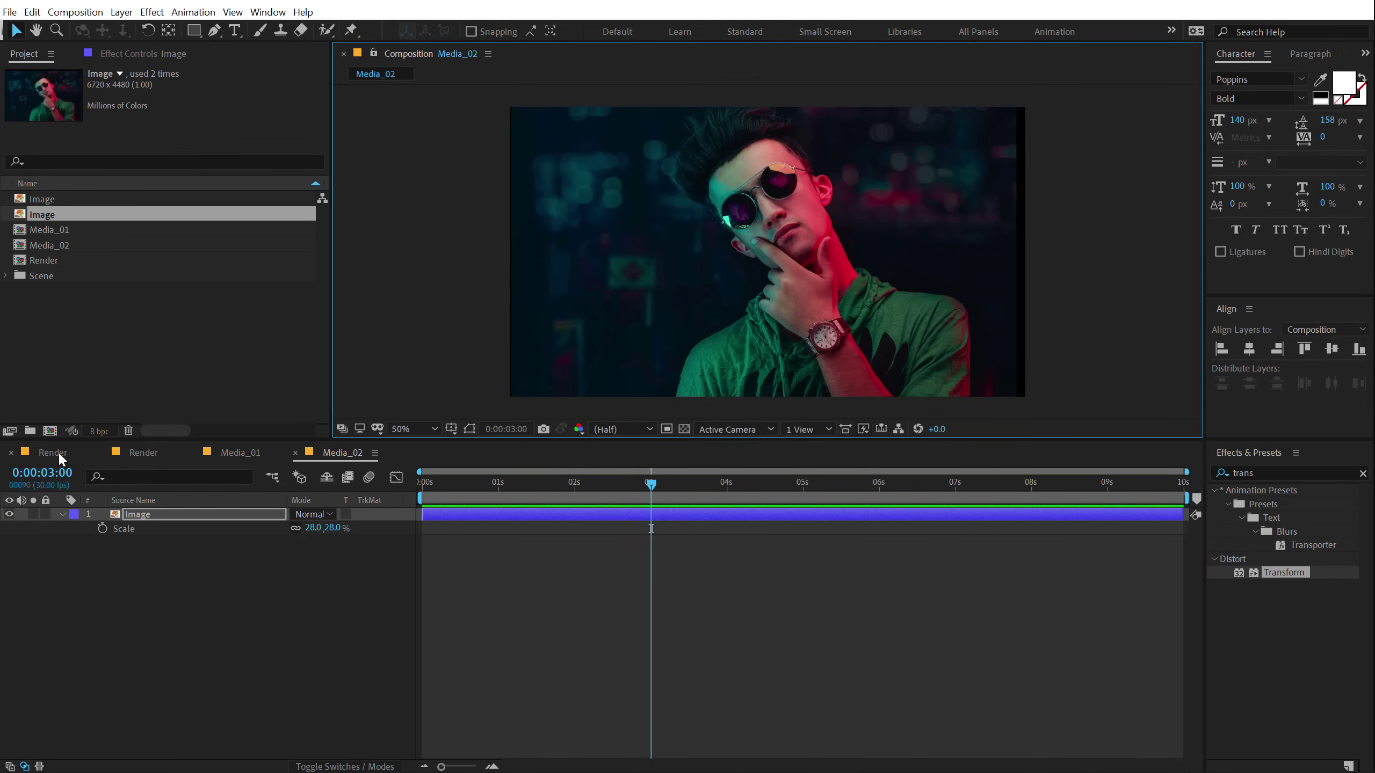
In the Render composition, replace the source of the Media_01 layer beneath Mask 2 with Media_02.
left_click(139, 453)
left_click(174, 594)
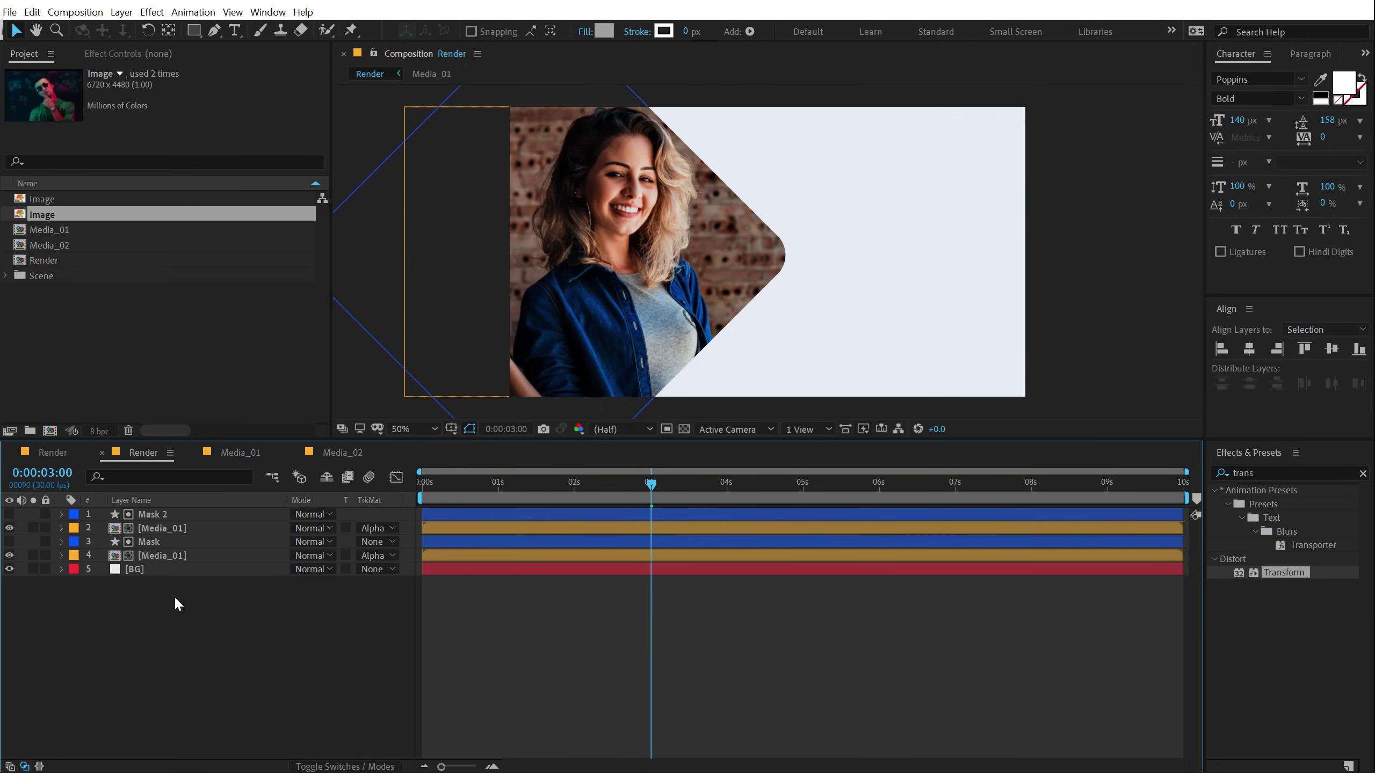
left_click(165, 529)
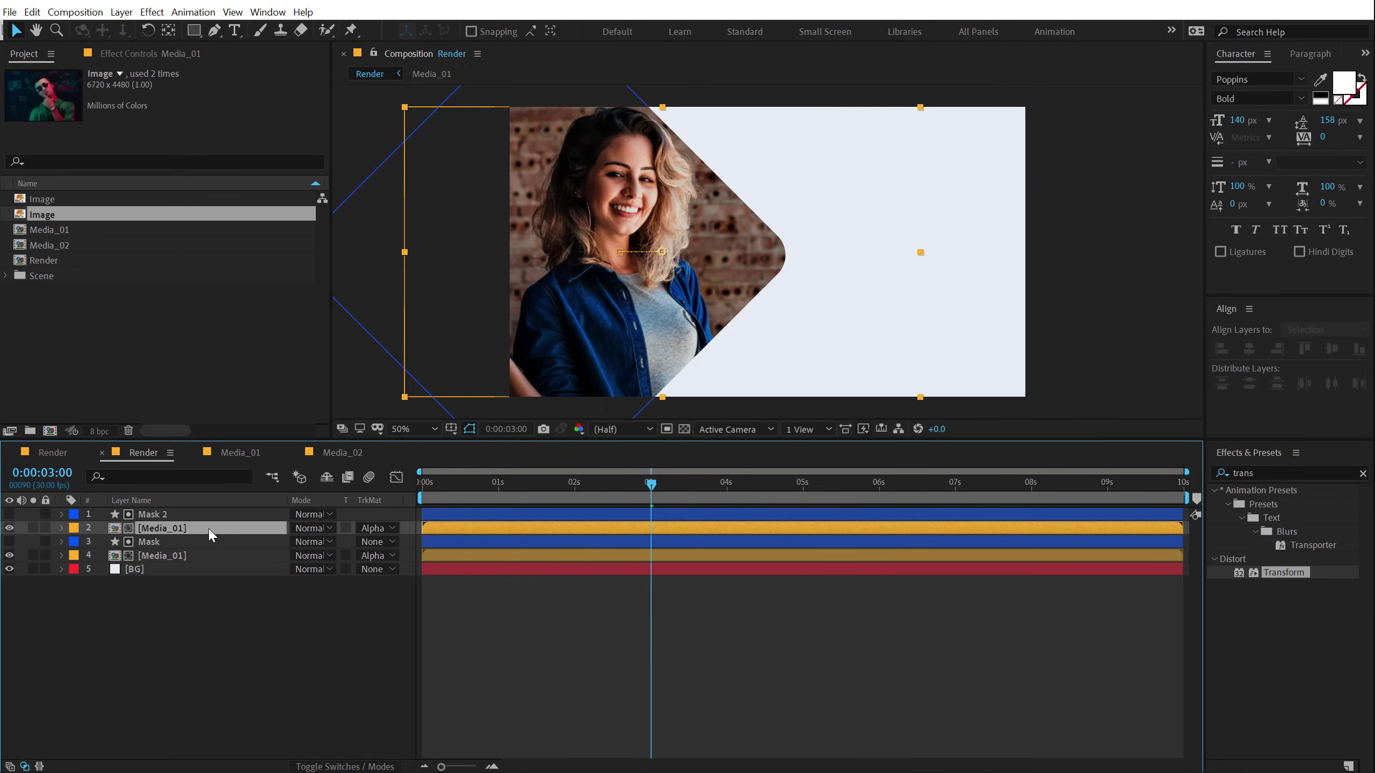
left_click(61, 243)
key("alt")
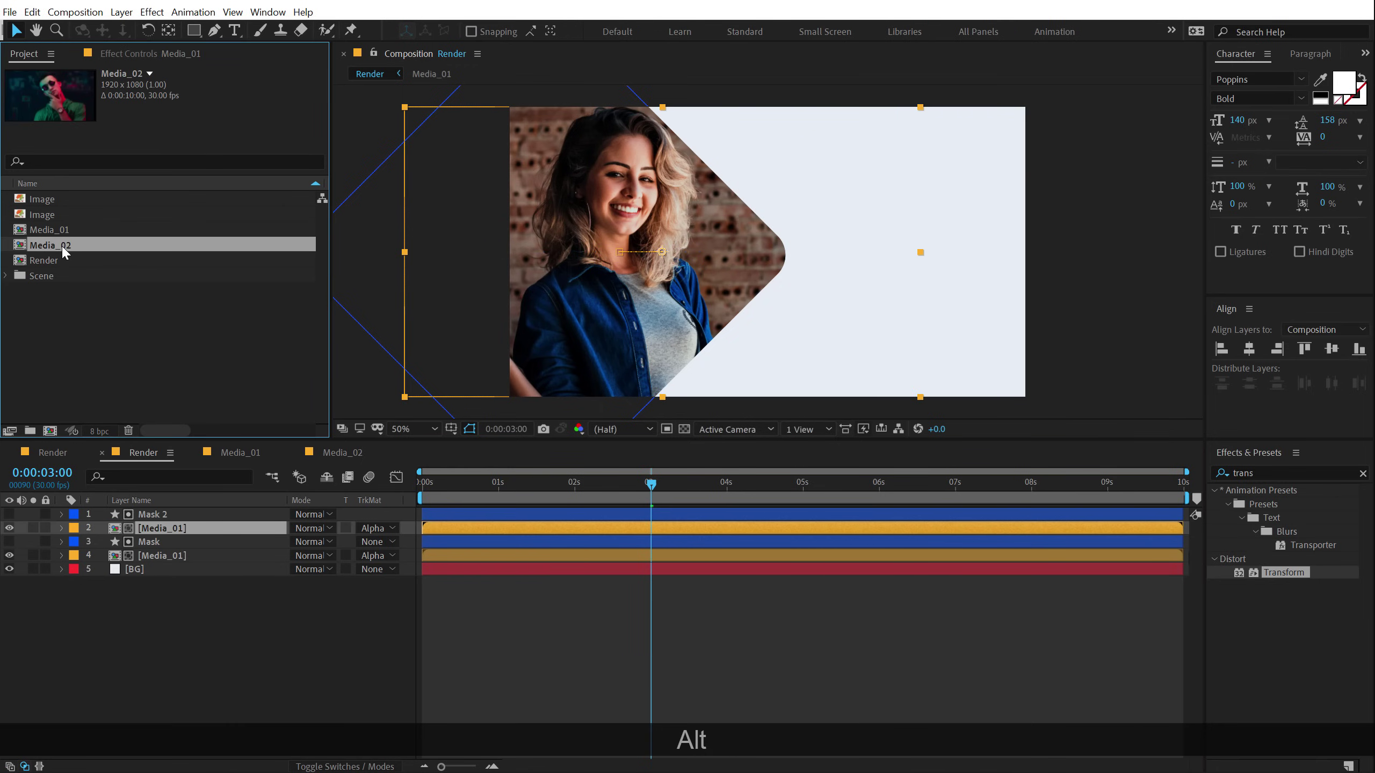
left_click_drag(61, 245, 159, 536)
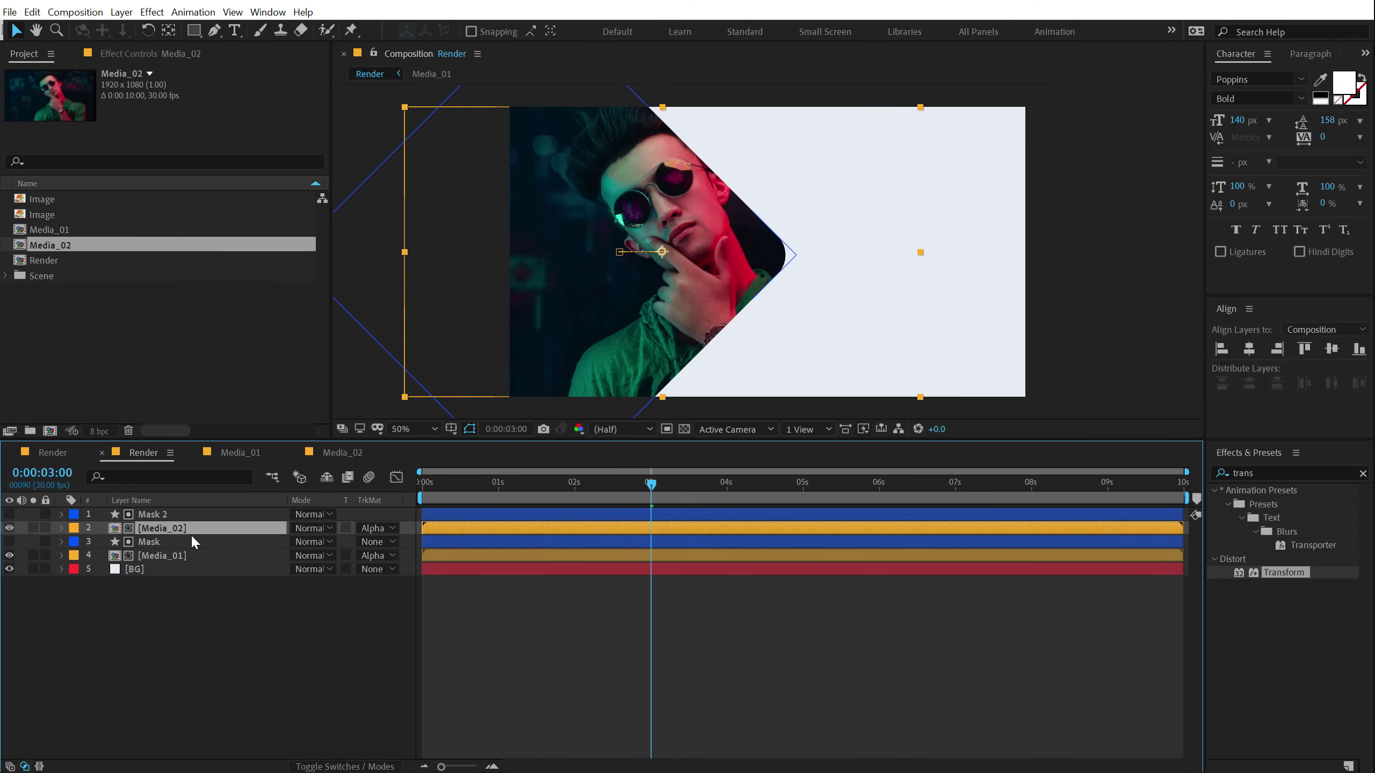
Set the Media_02 layer's X position keyframes to 401 at 0:00:01:15 and 293 at the start of the Render composition.
key("u")
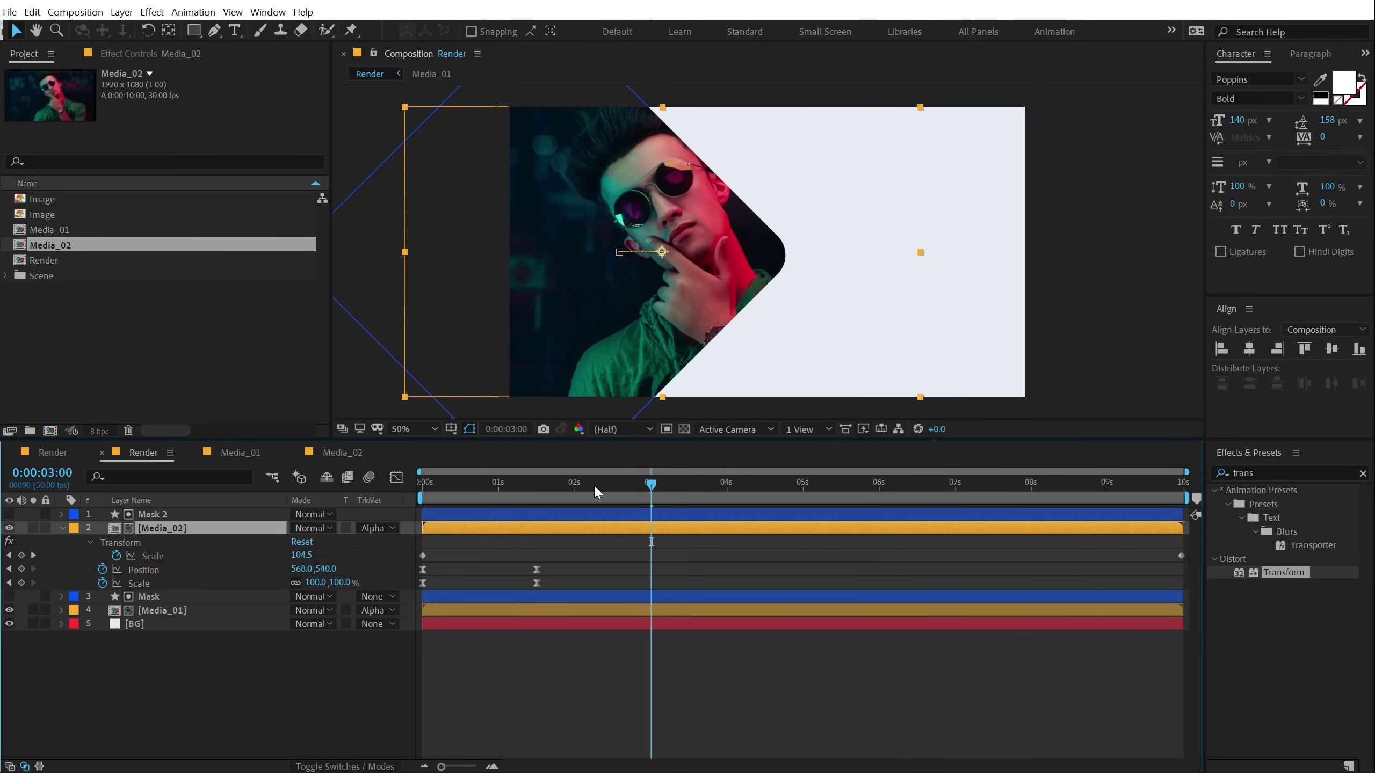
left_click(538, 490, "shift")
left_click(537, 492, "shift")
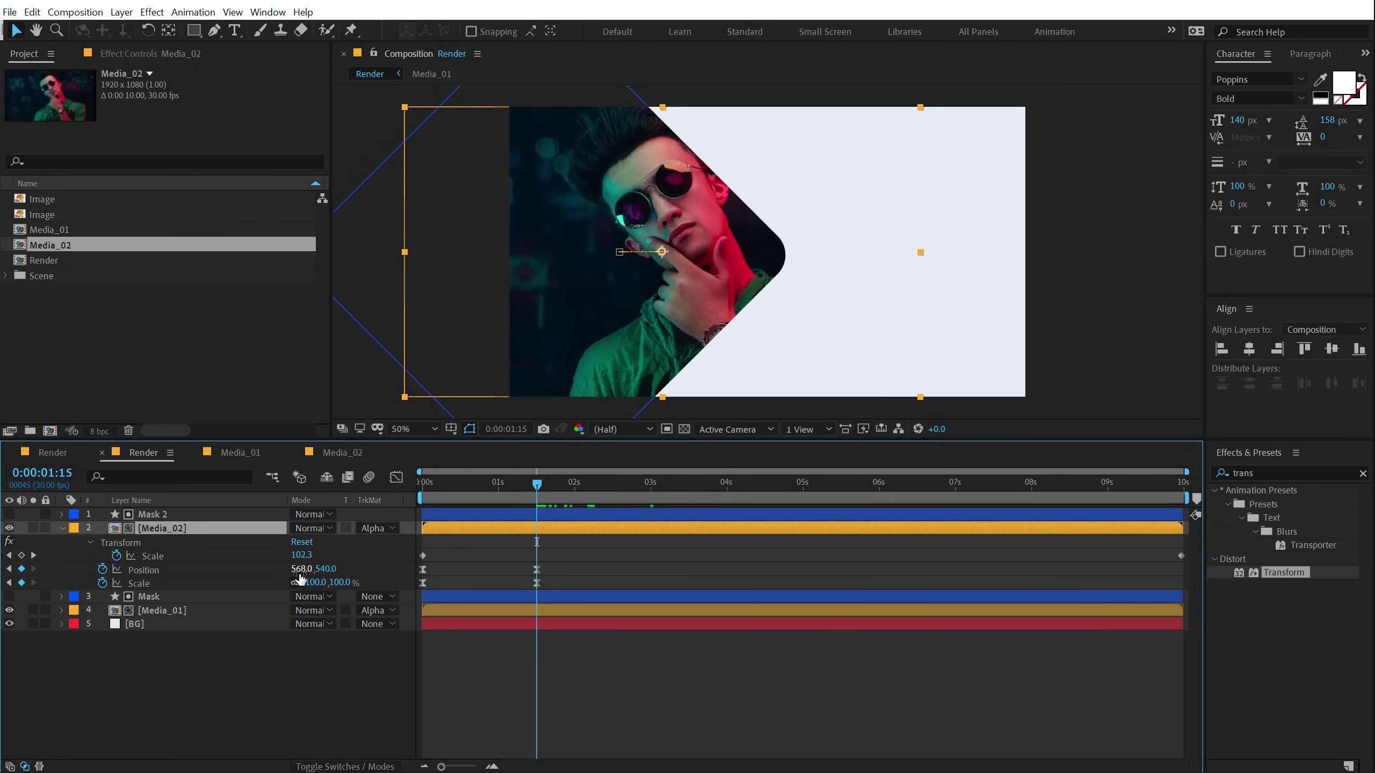
left_click_drag(301, 570, 165, 570)
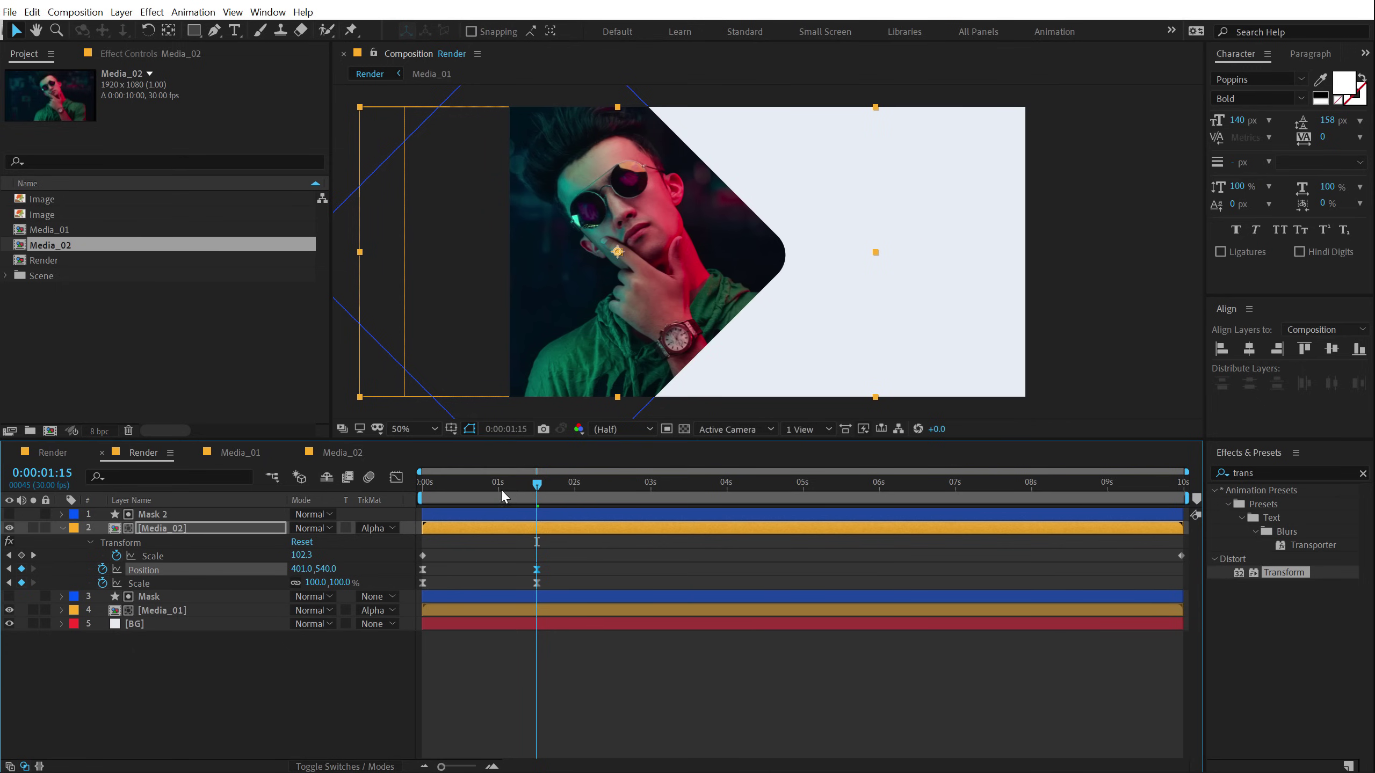
left_click_drag(500, 488, 366, 486)
left_click_drag(304, 573, 212, 572)
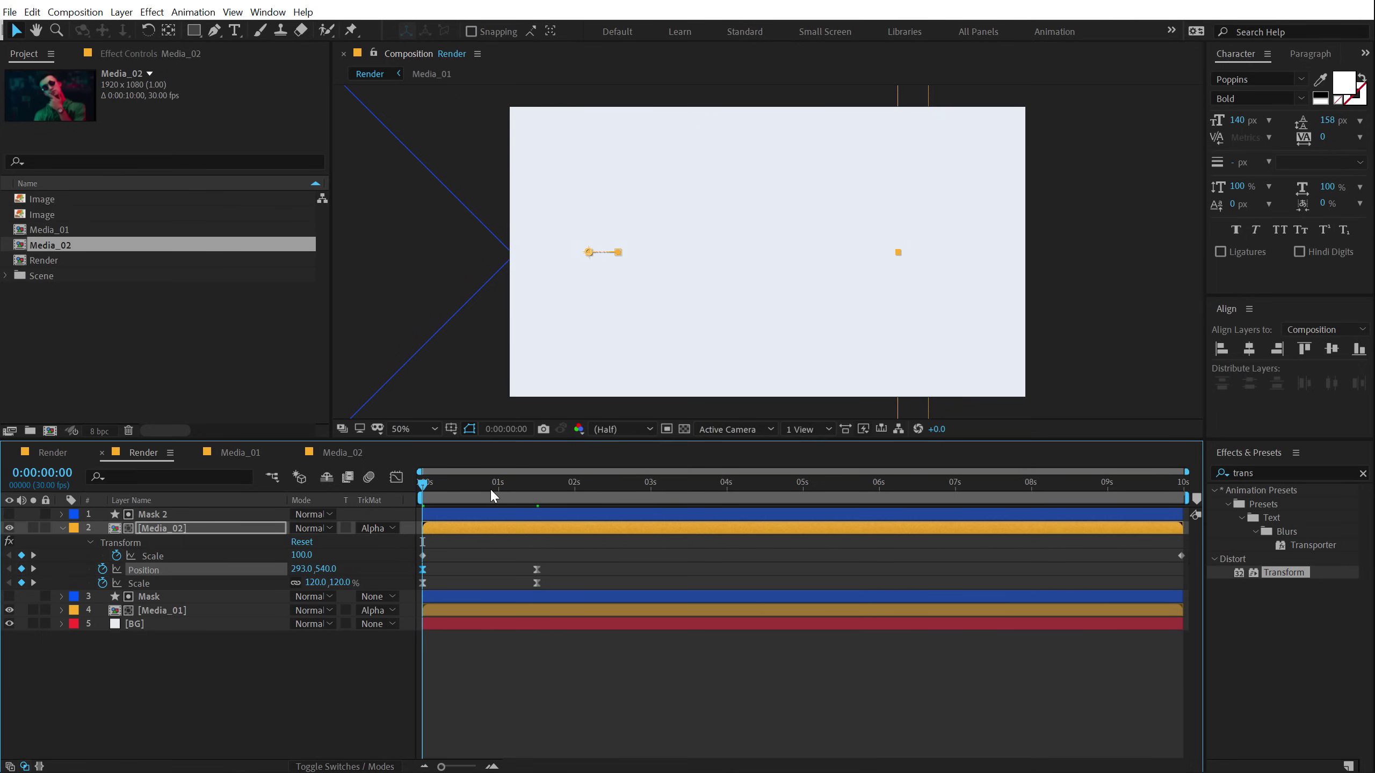
Shift the Mask 2 and Media_02 layers together in time so both start at 0:00:03:00.
left_click_drag(489, 488, 650, 493)
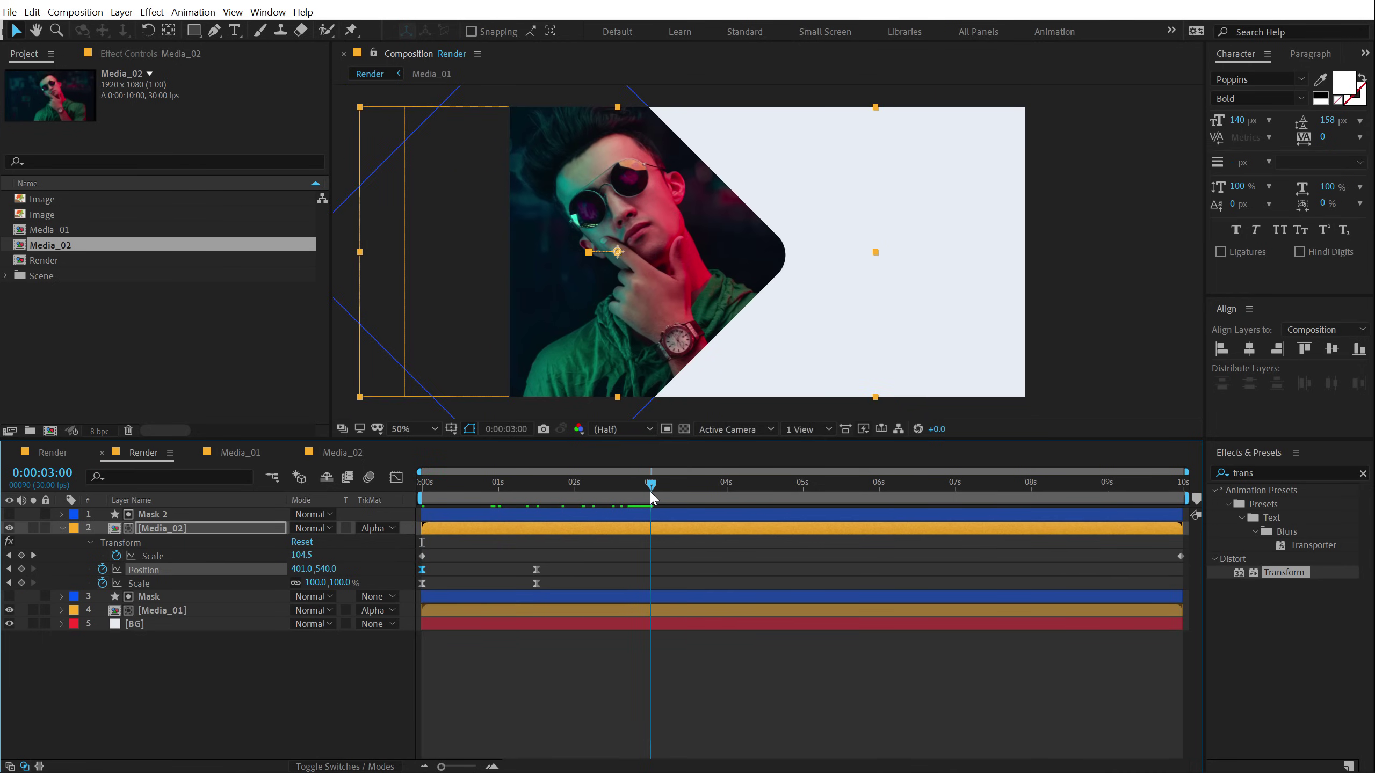
left_click(453, 518, "ctrl")
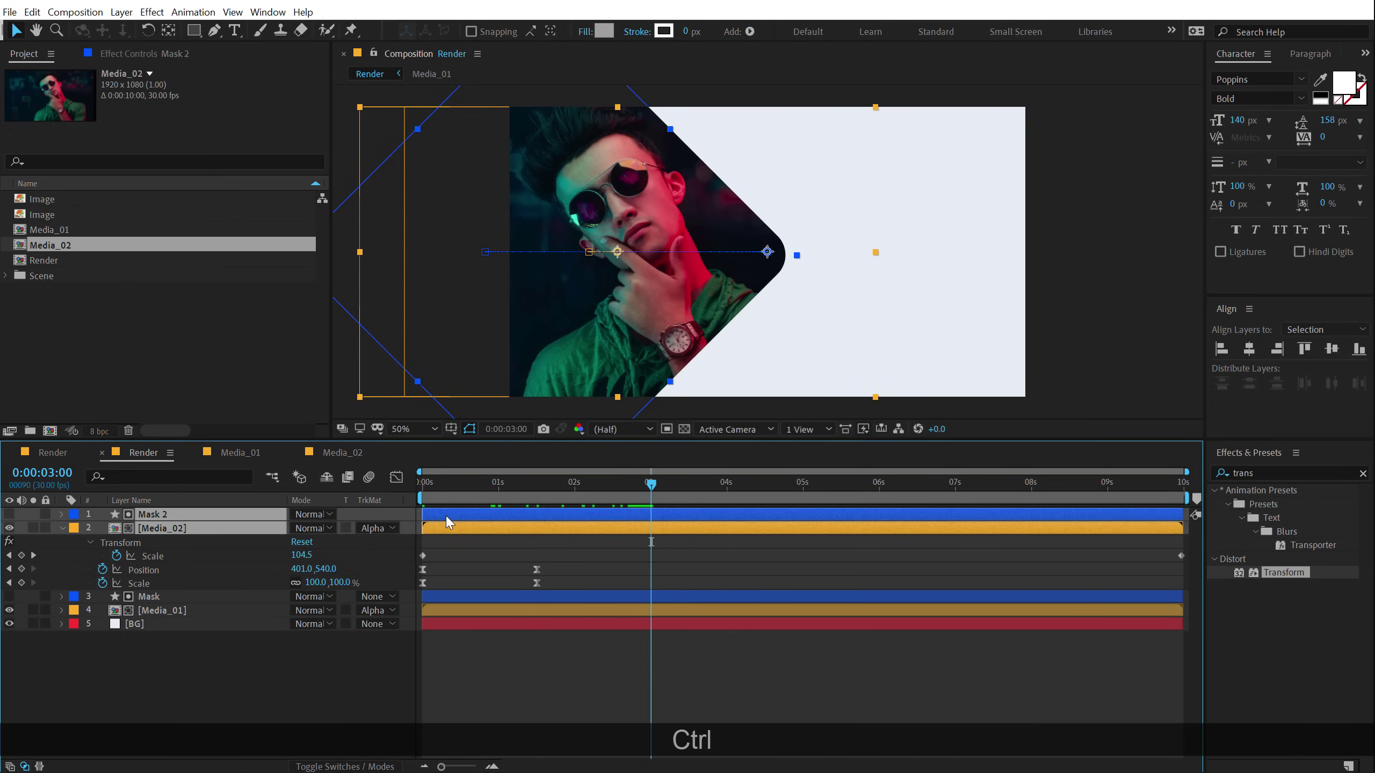
left_click_drag(454, 517, 679, 524)
left_click(705, 670)
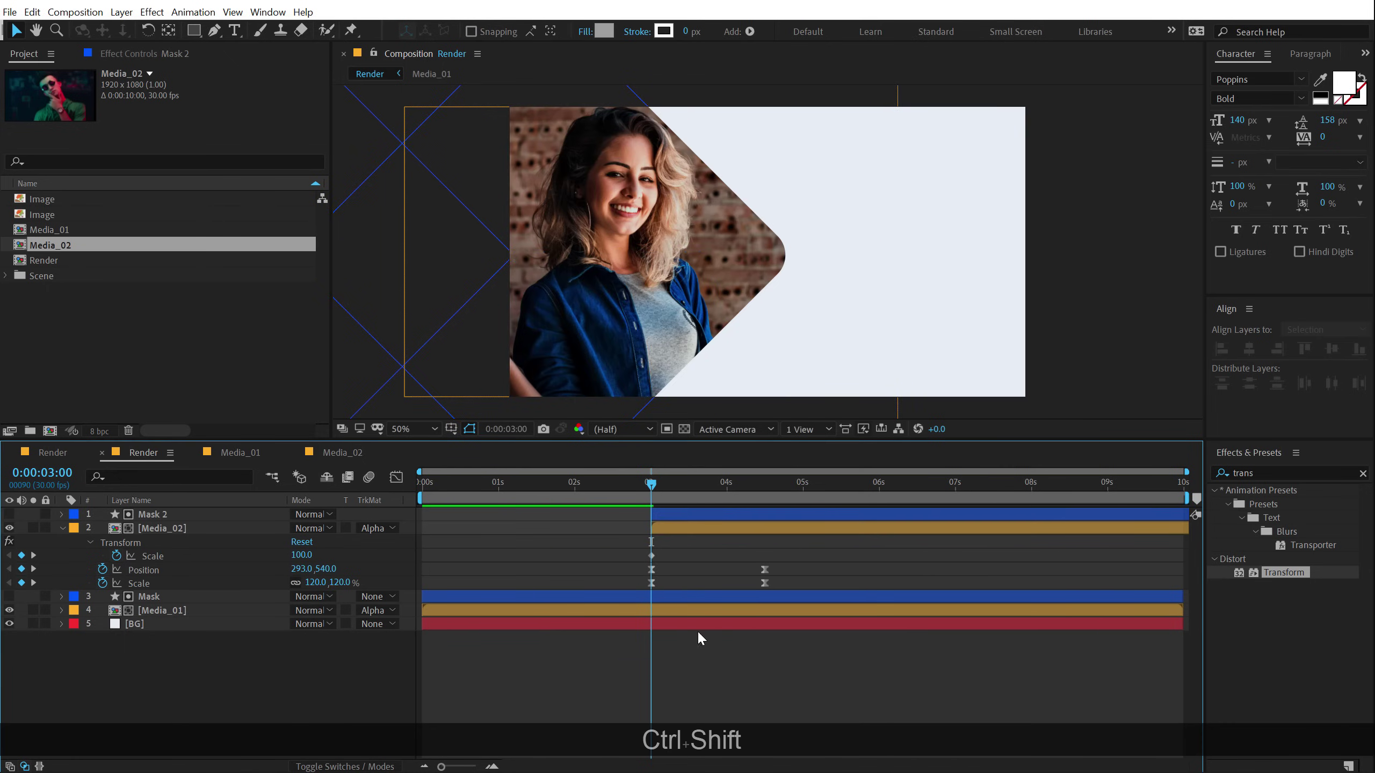
Play back the Render composition to check how the second image's diamond reveal covers the first image.
key("space")
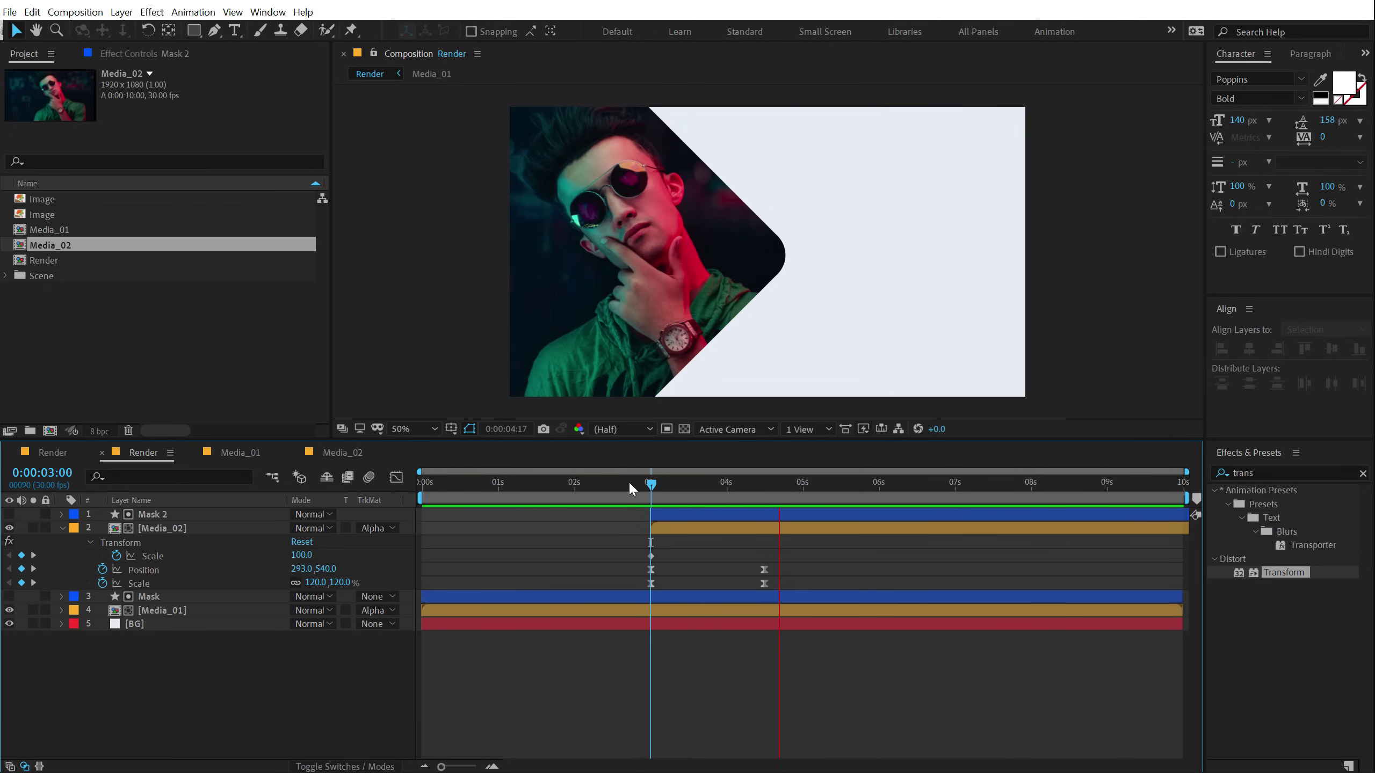
left_click(497, 484)
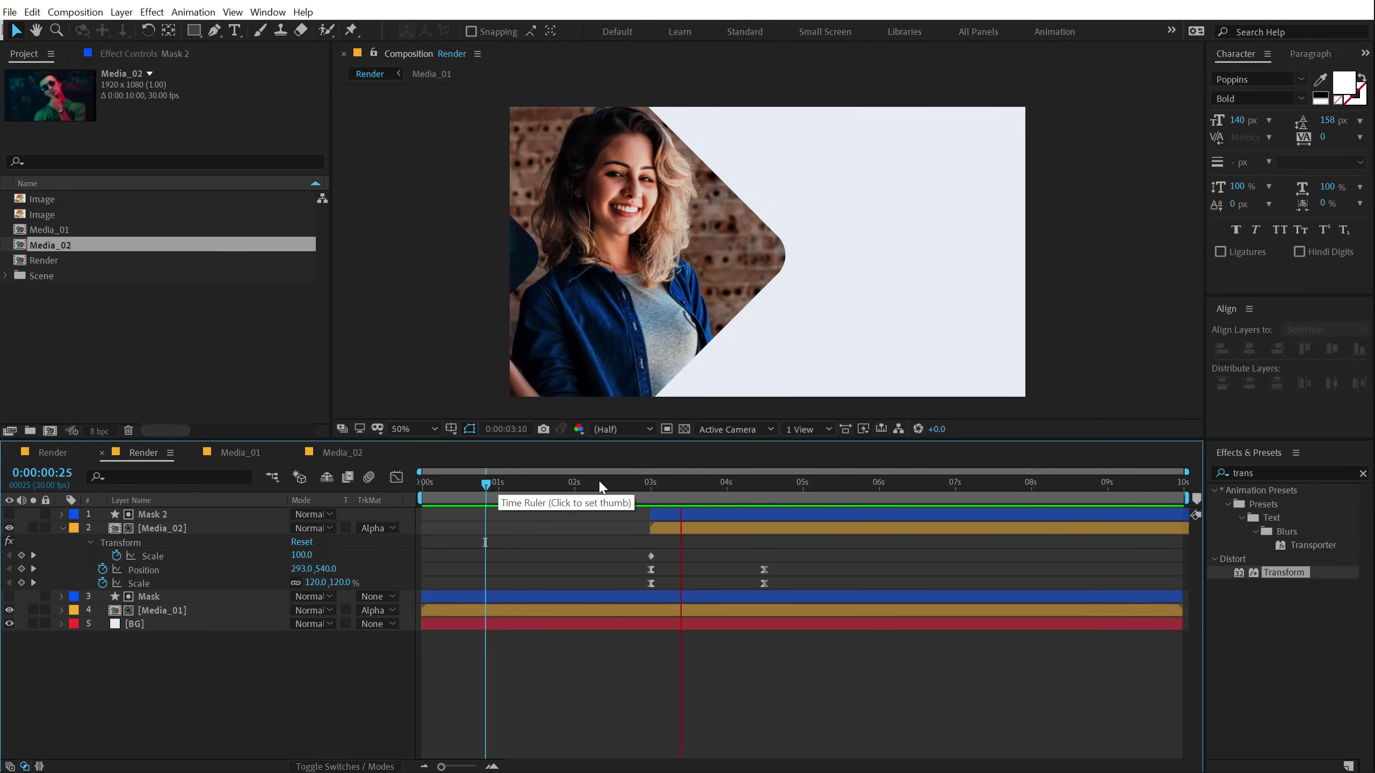
left_click_drag(665, 486, 923, 491)
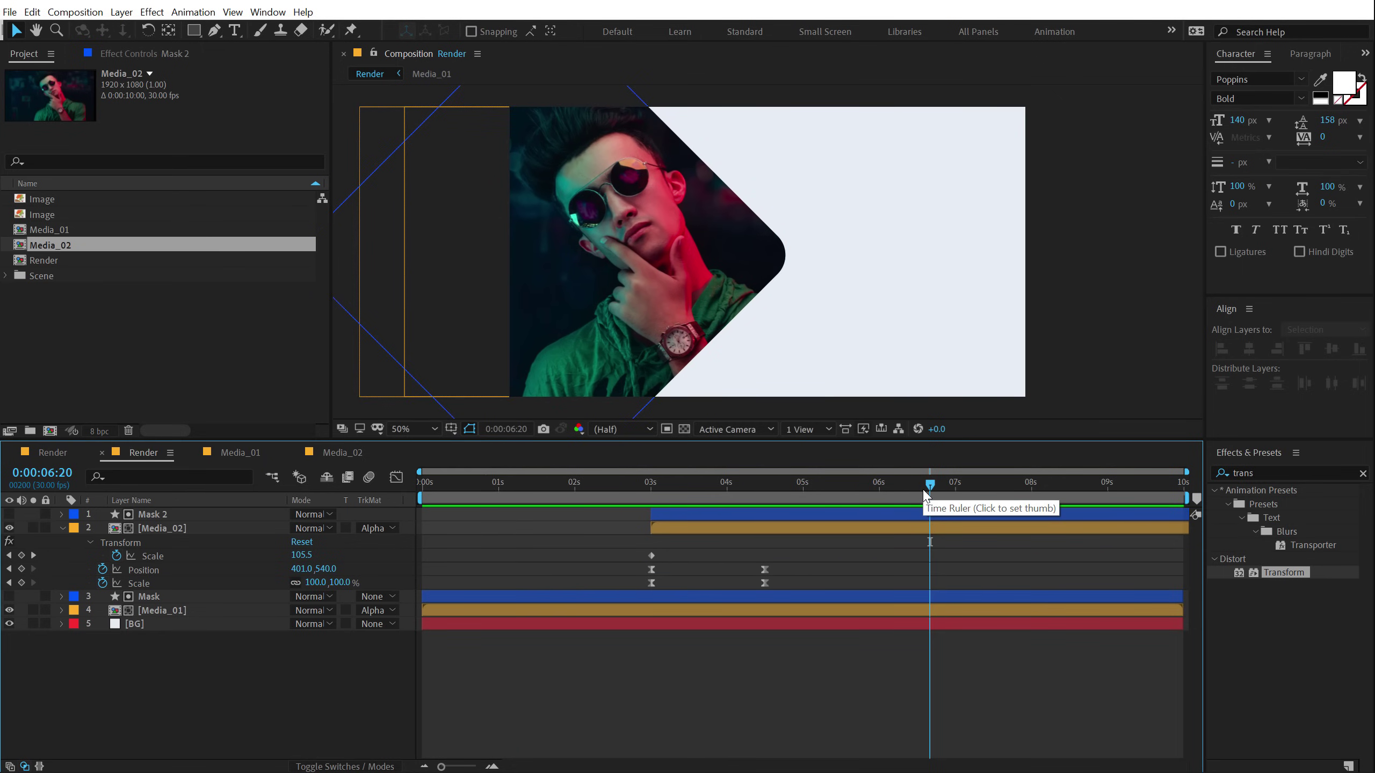
Collapse the Media_02 properties and add a text layer reading "photography" on the pale area beside the diamond image.
left_click(63, 529)
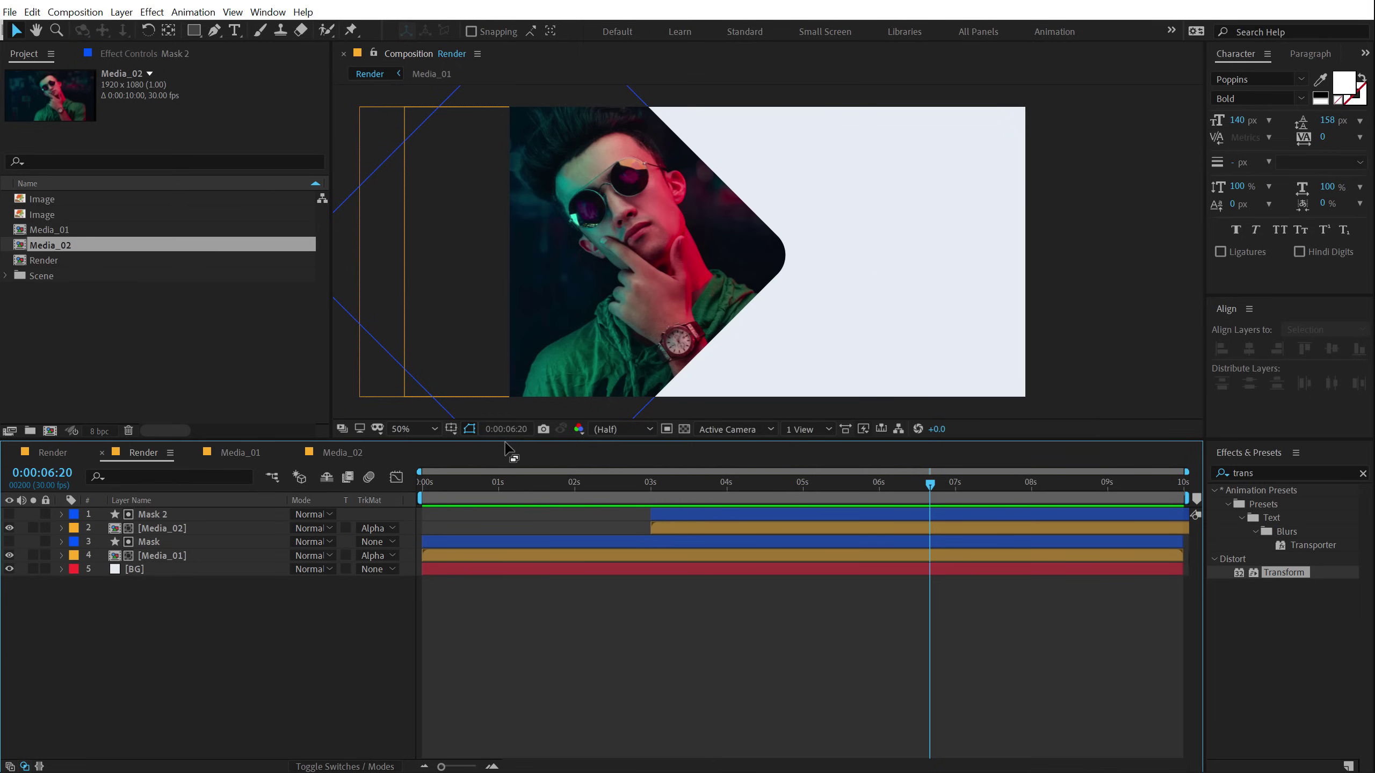
left_click_drag(507, 448, 507, 500)
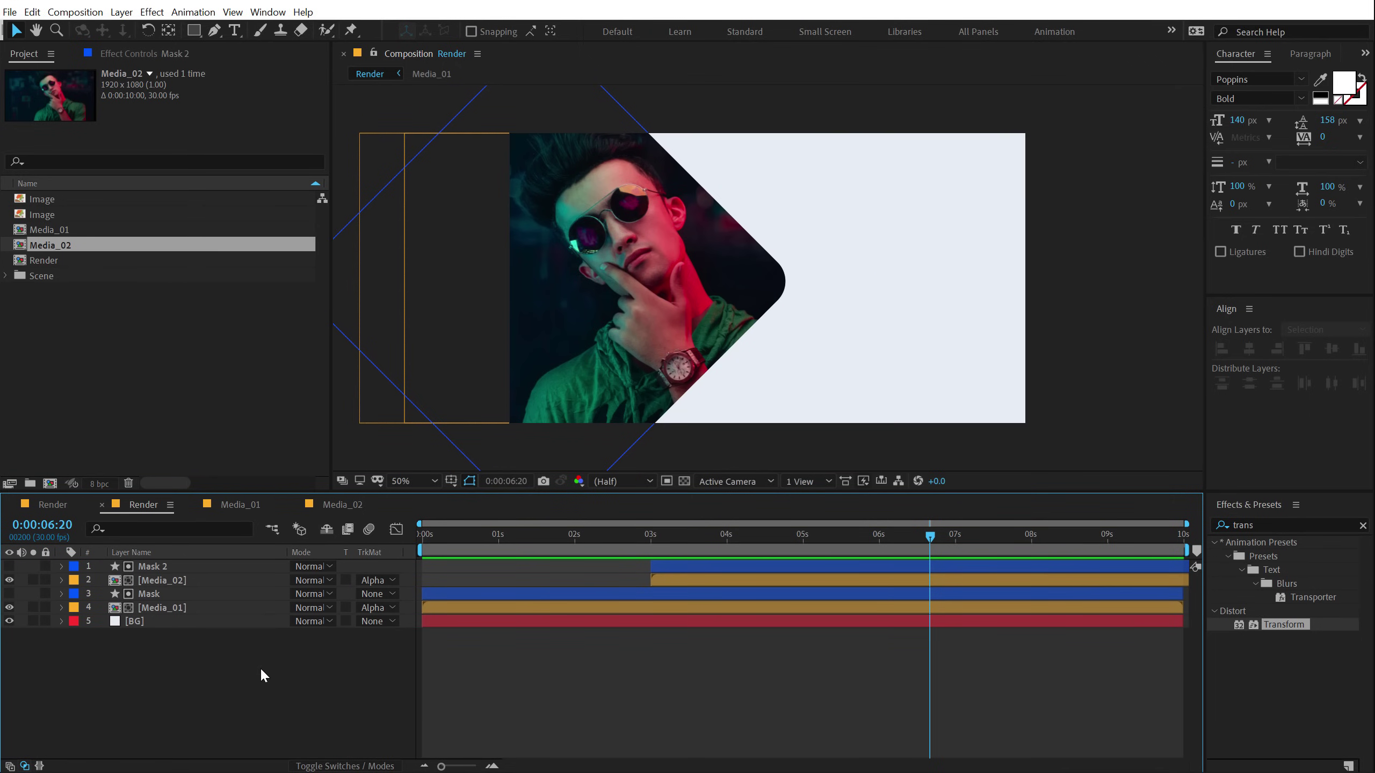
left_click(235, 30)
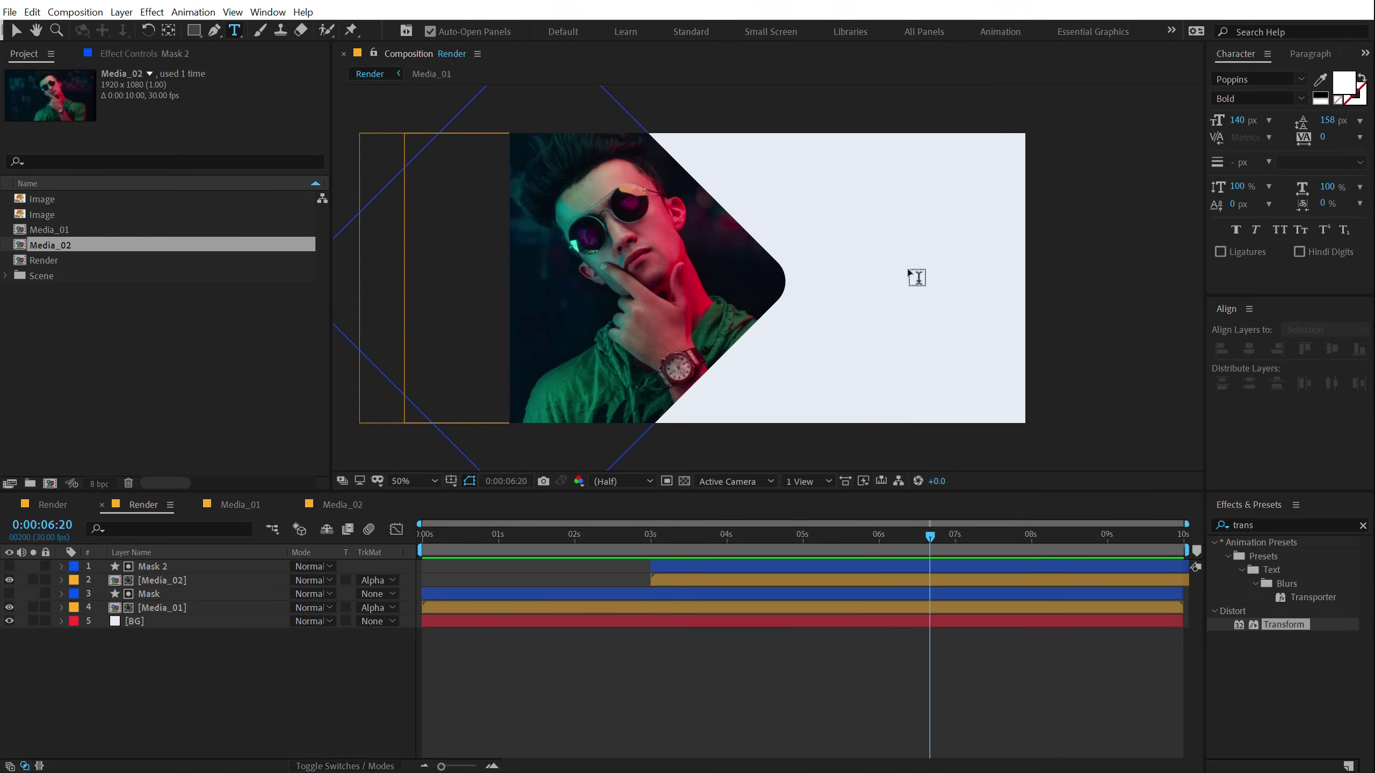
left_click(832, 286)
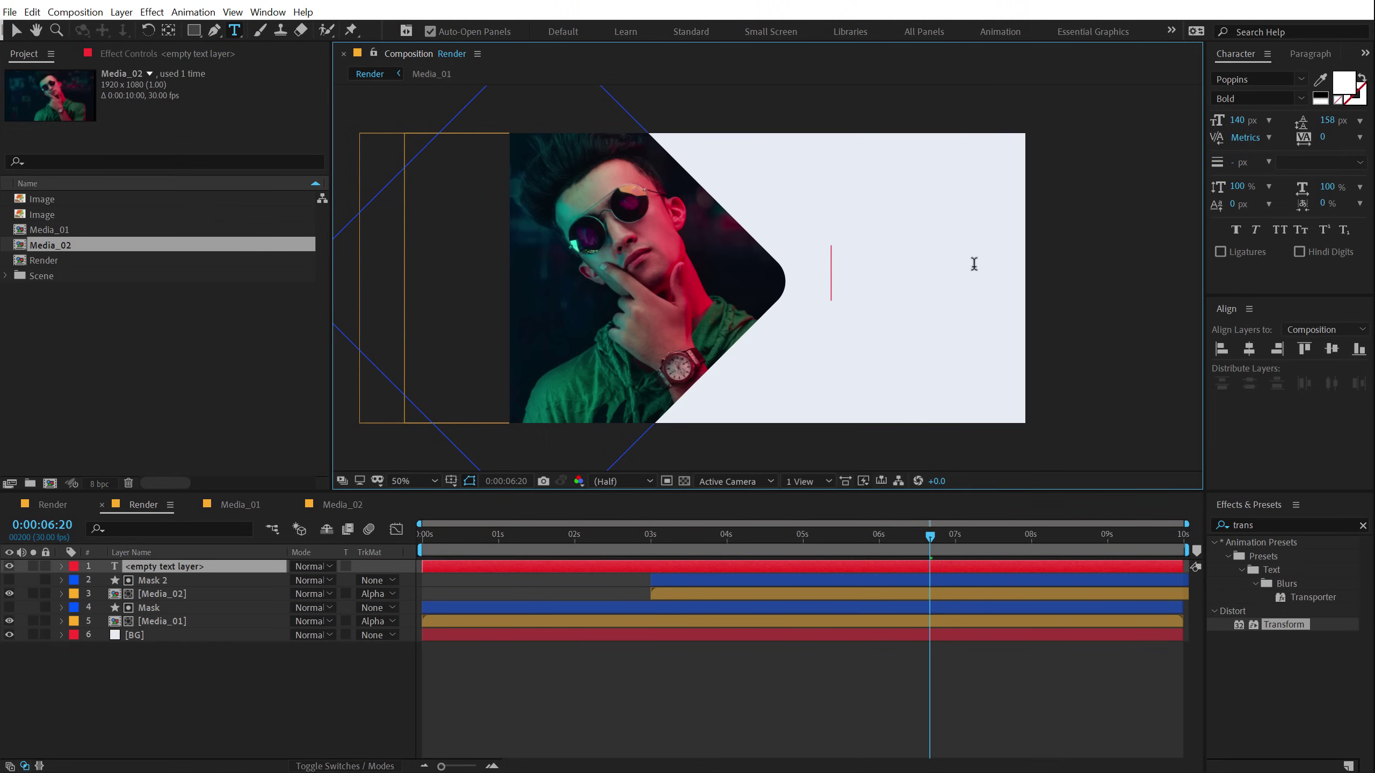
type("pho")
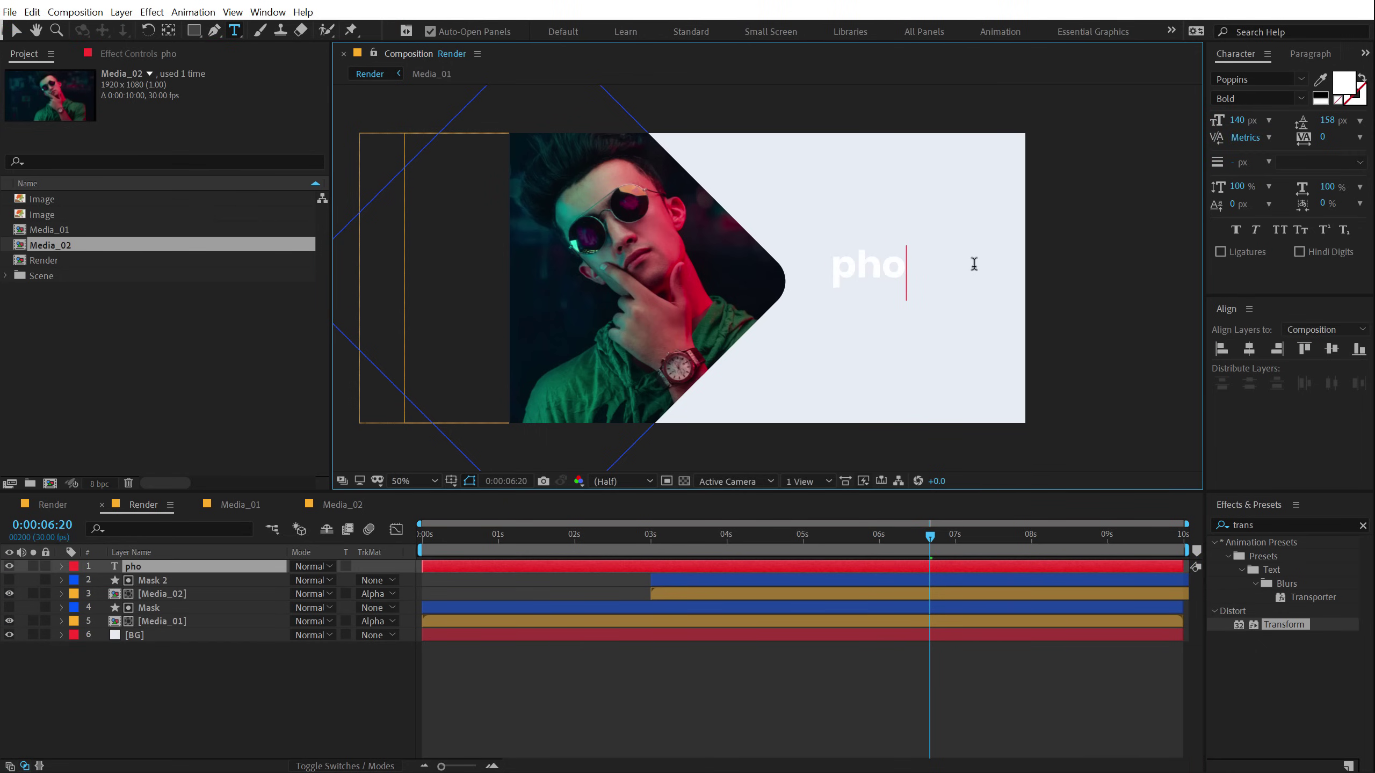
type("tography")
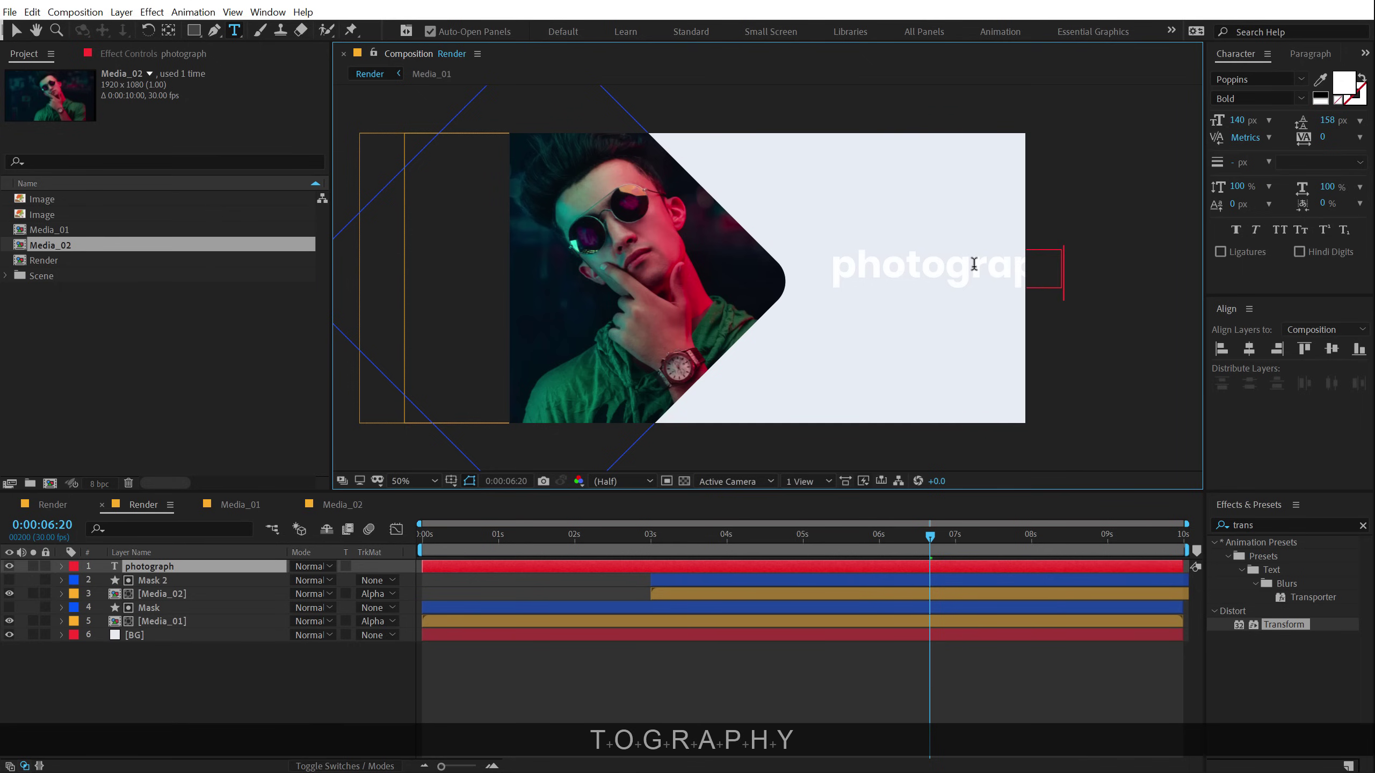
left_click(16, 30)
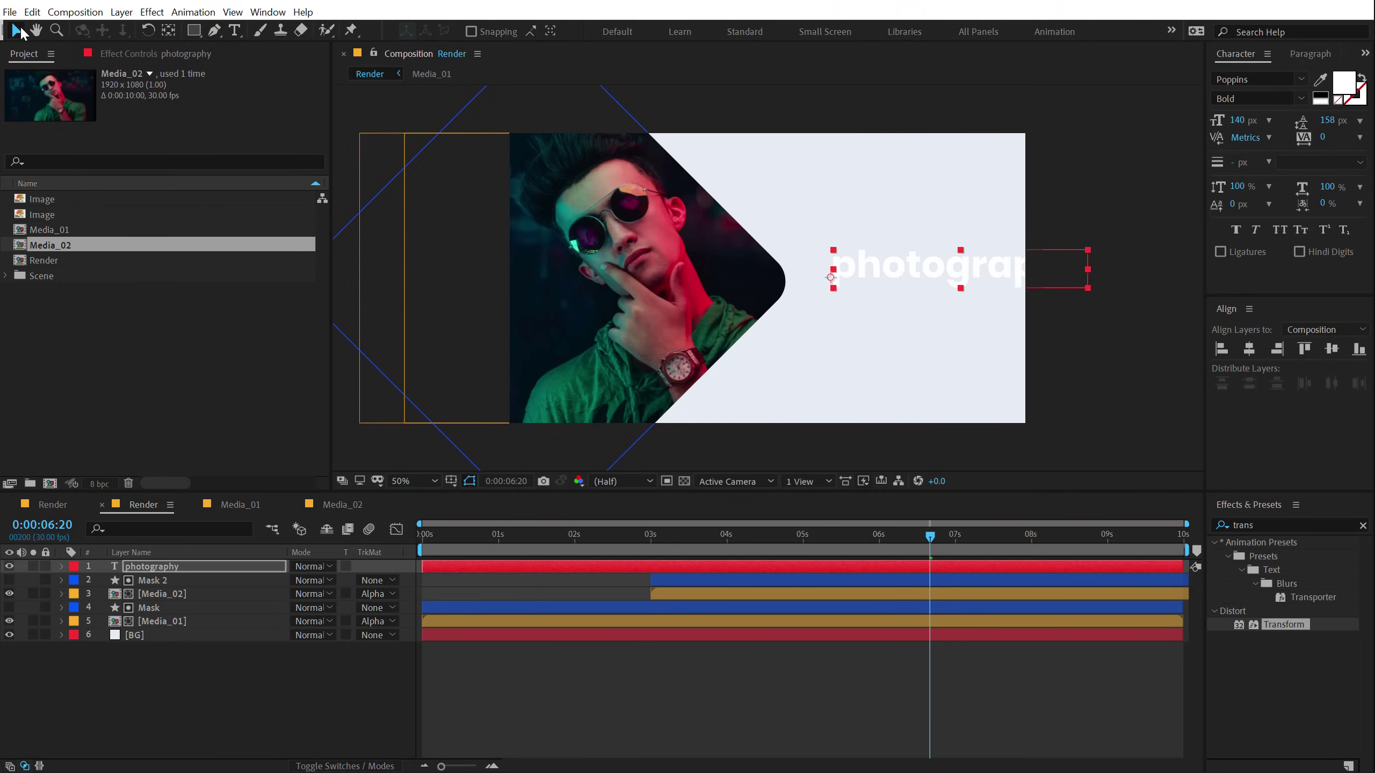
left_click_drag(923, 269, 873, 269)
Format the photography text in Heading Compressed Pro Light with all caps and reposition it within the pale area.
left_click(1275, 73)
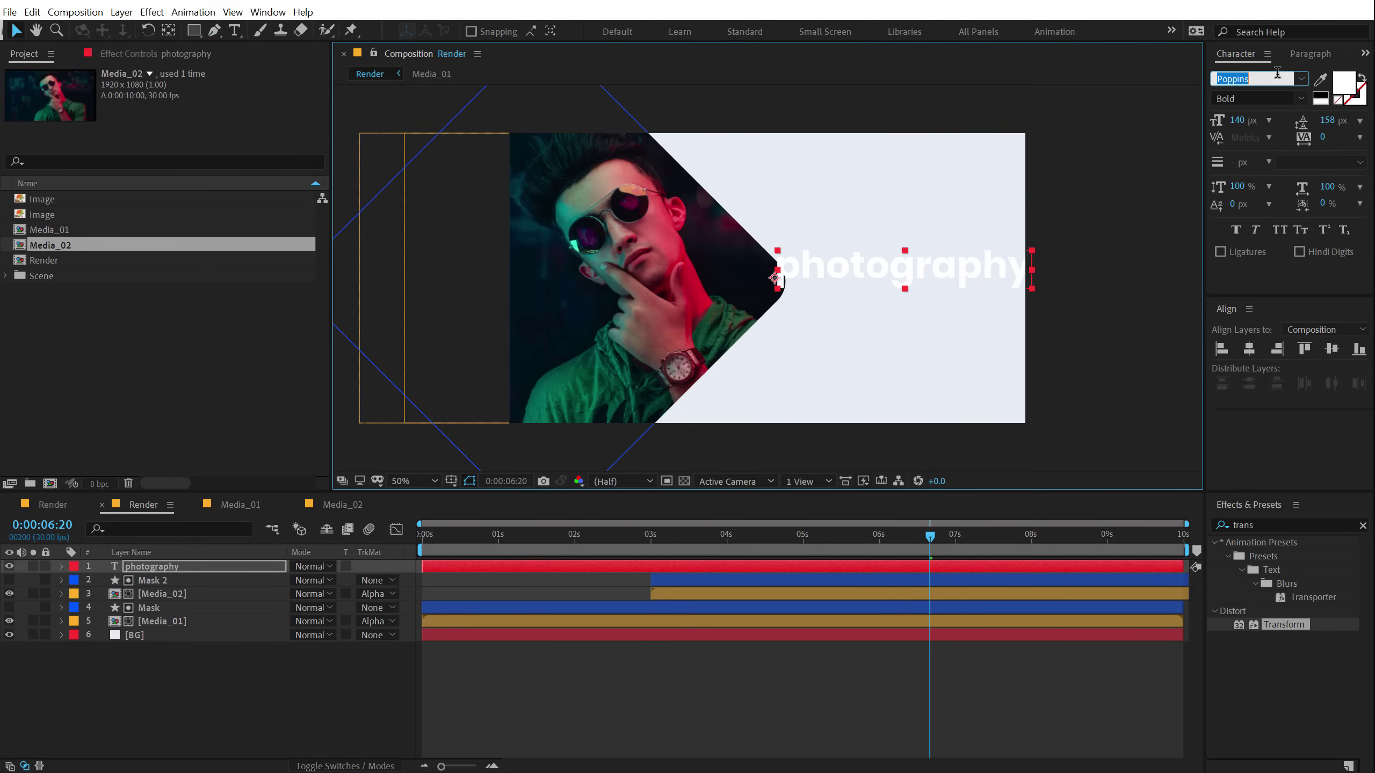
type("heading")
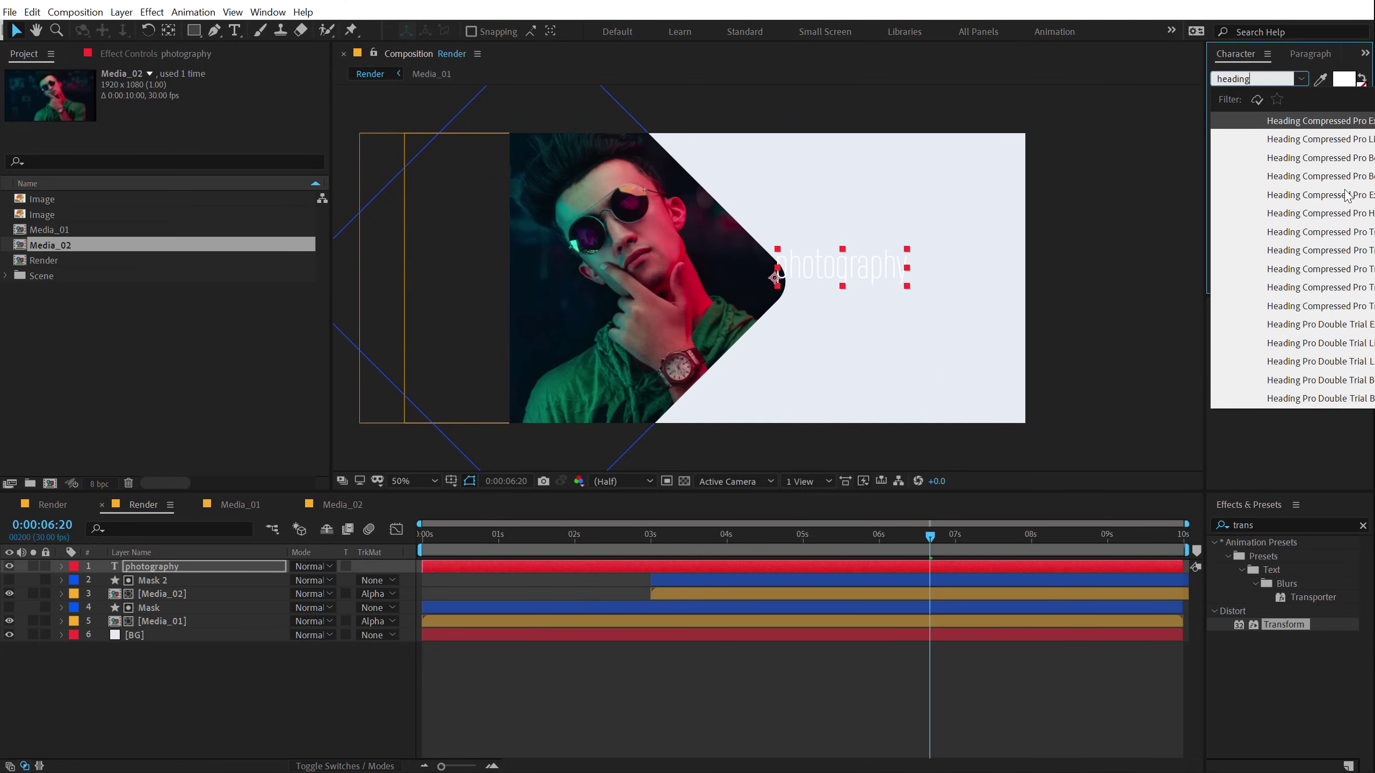
left_click(1357, 177)
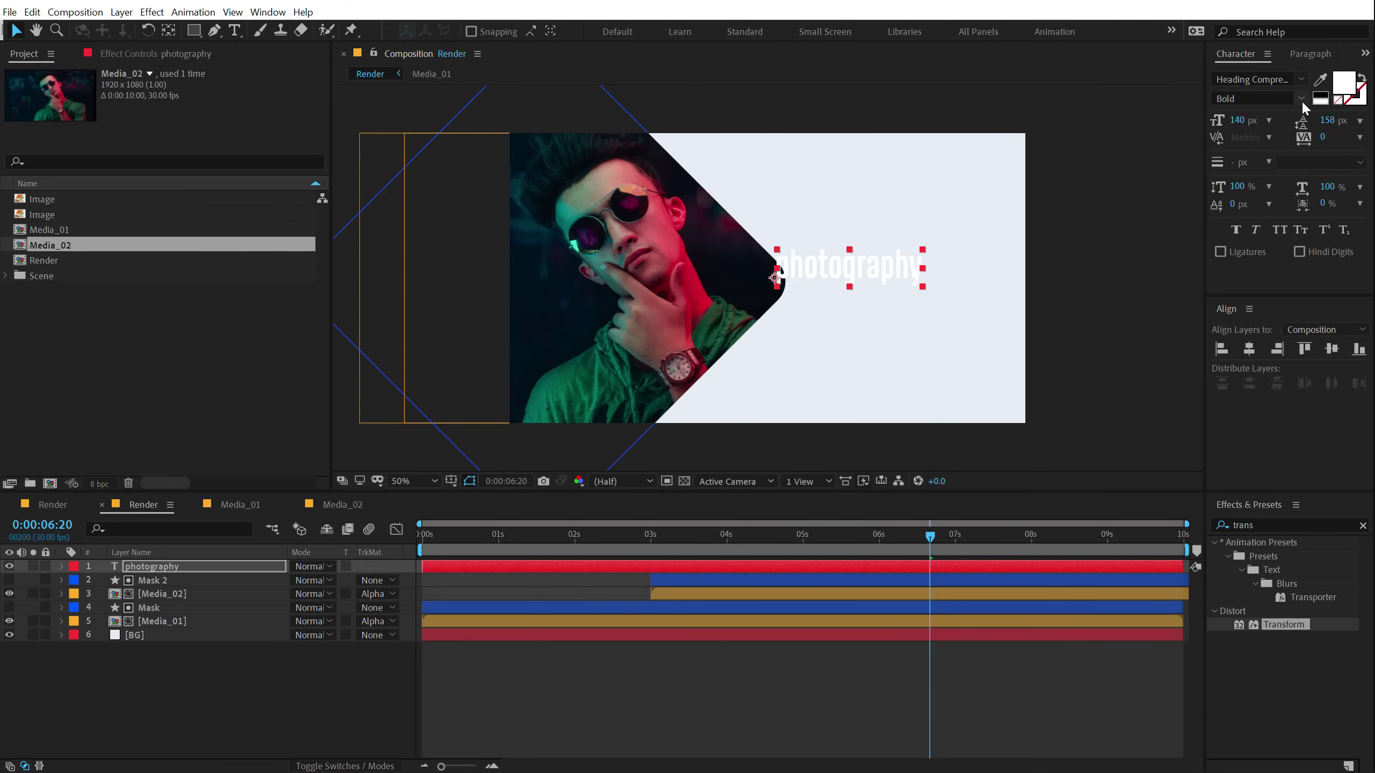
left_click(1301, 100)
left_click(1247, 135)
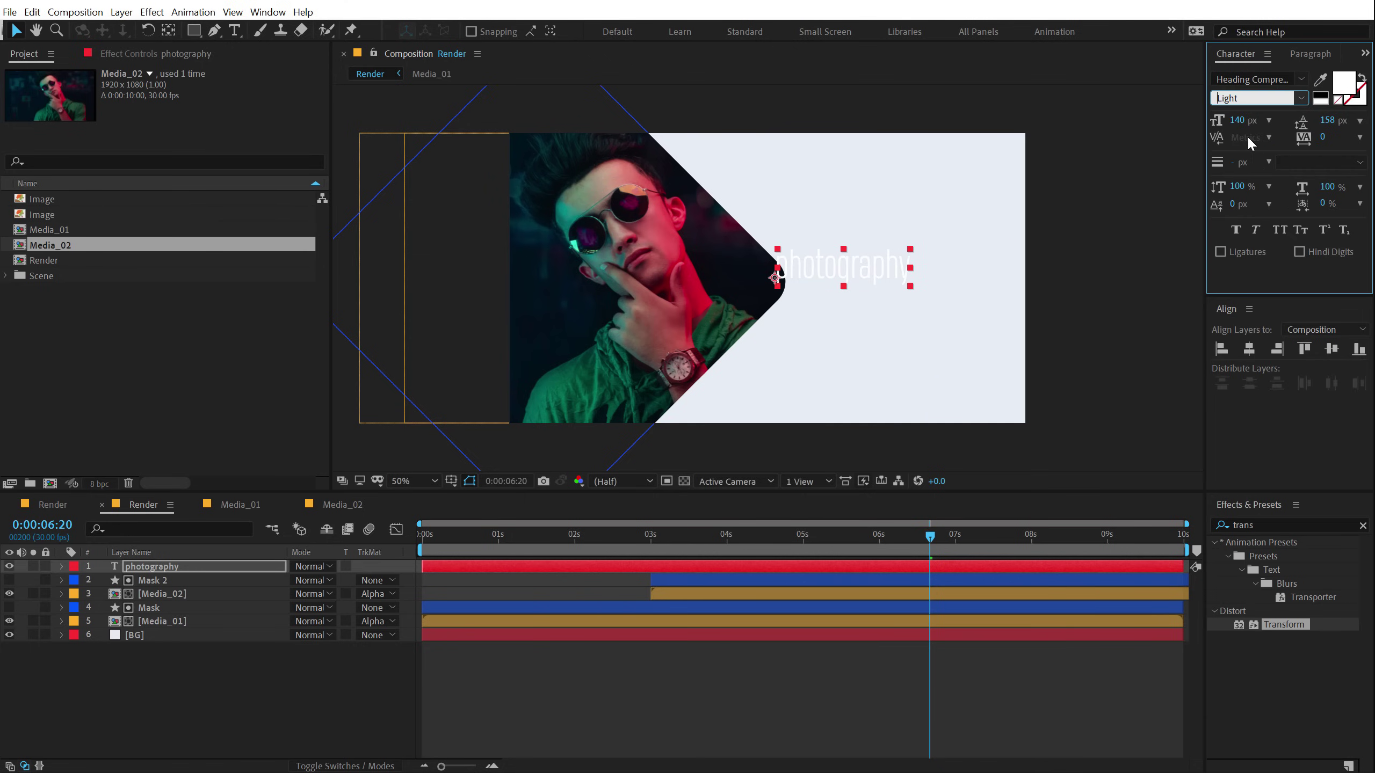
left_click(1278, 231)
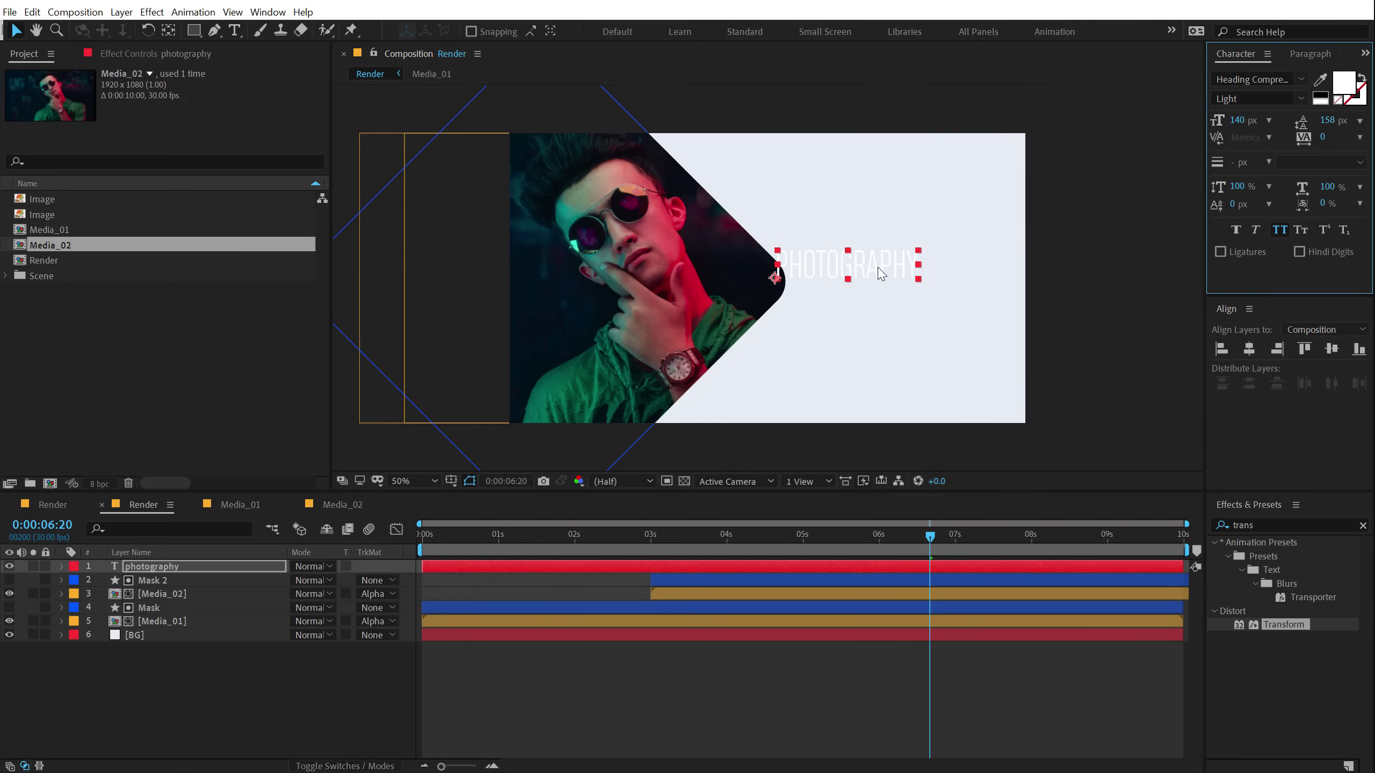
left_click_drag(877, 266, 927, 266)
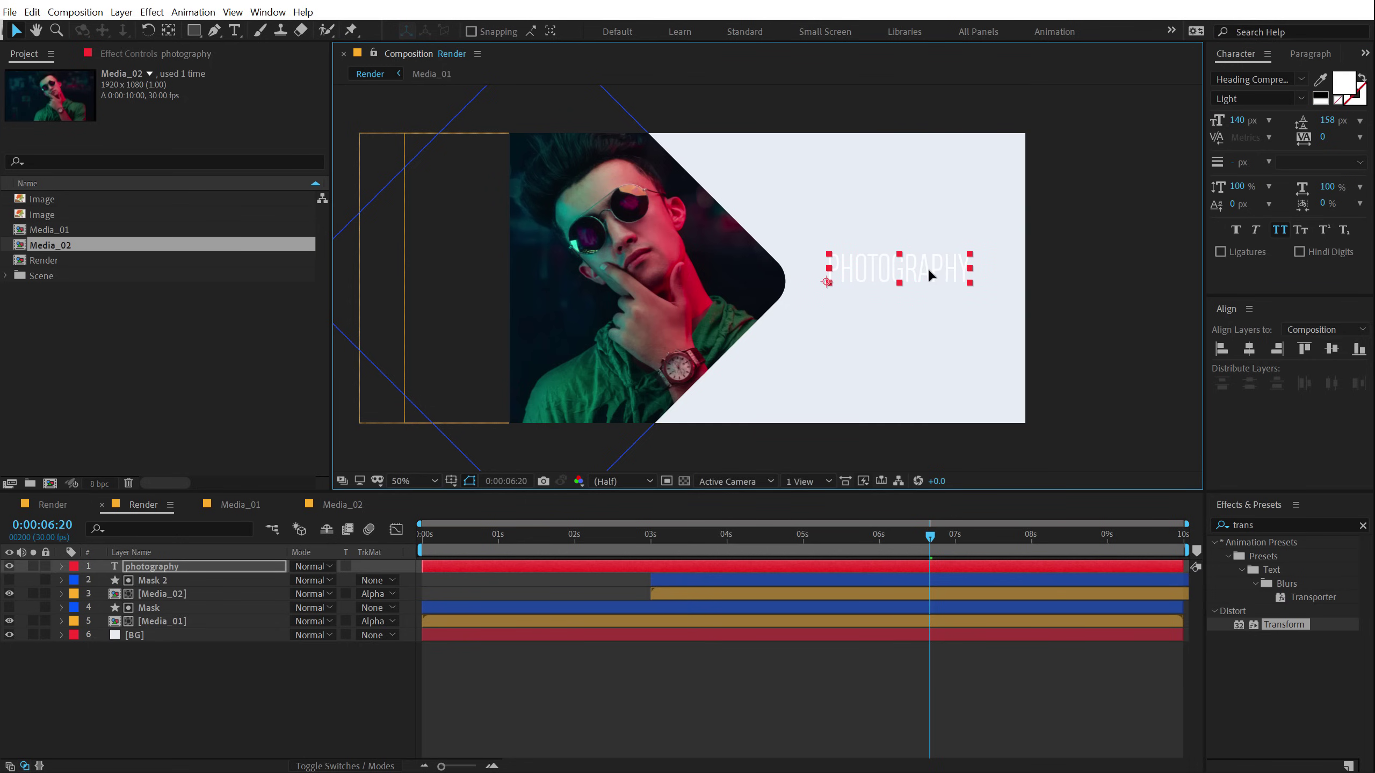
Set the photography text's fill color to near-black #070707 and nudge the text slightly to the right.
left_click(1343, 82)
left_click_drag(292, 380, 149, 402)
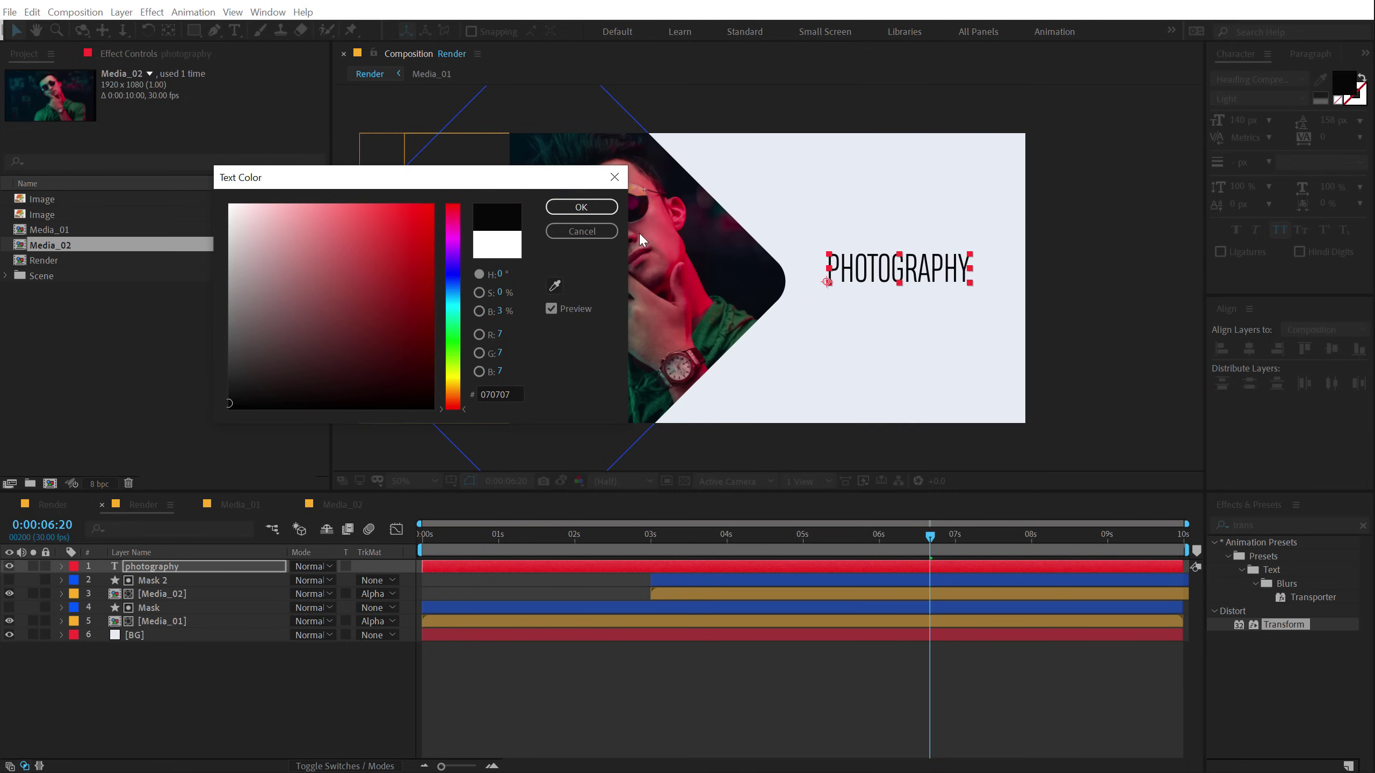
left_click(580, 207)
scroll(884, 231, "up", 1)
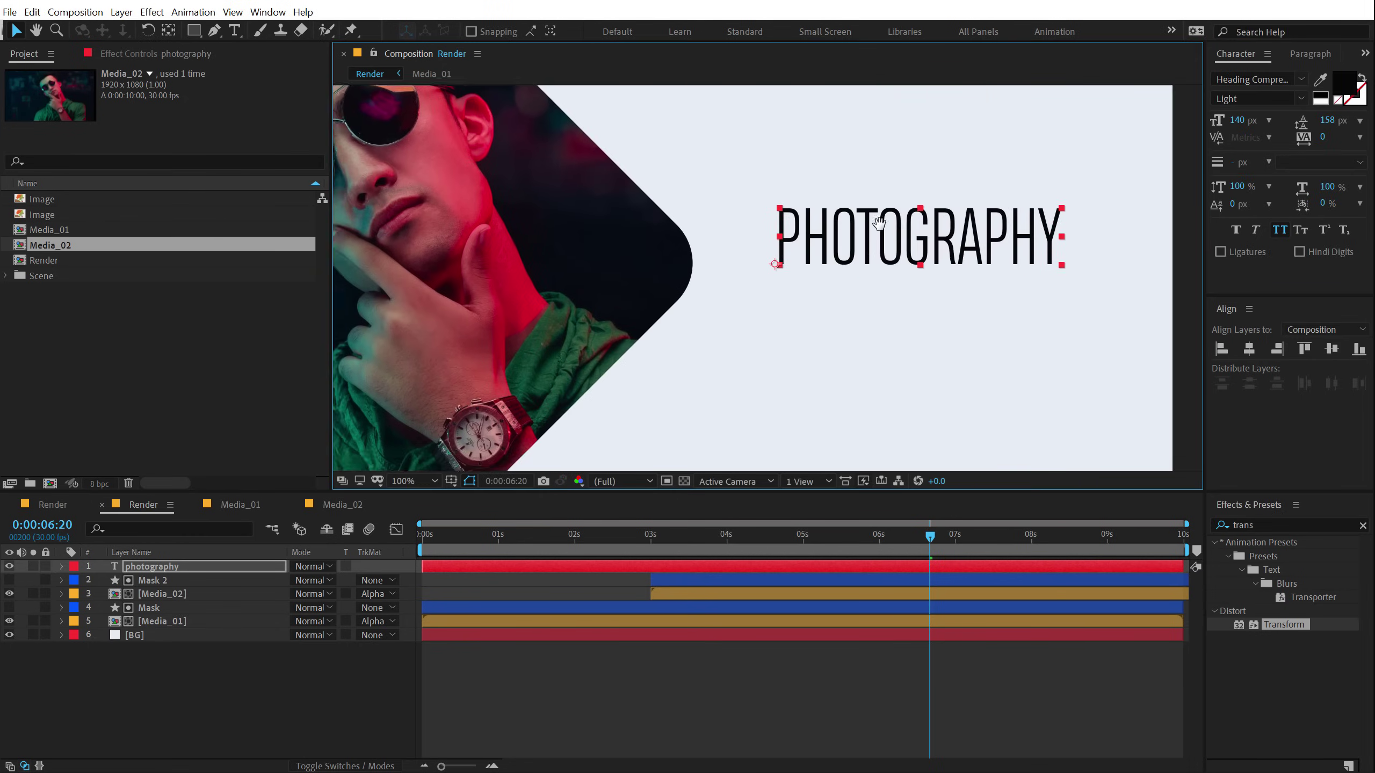
scroll(884, 231, "down", 1)
left_click_drag(827, 258, 833, 260)
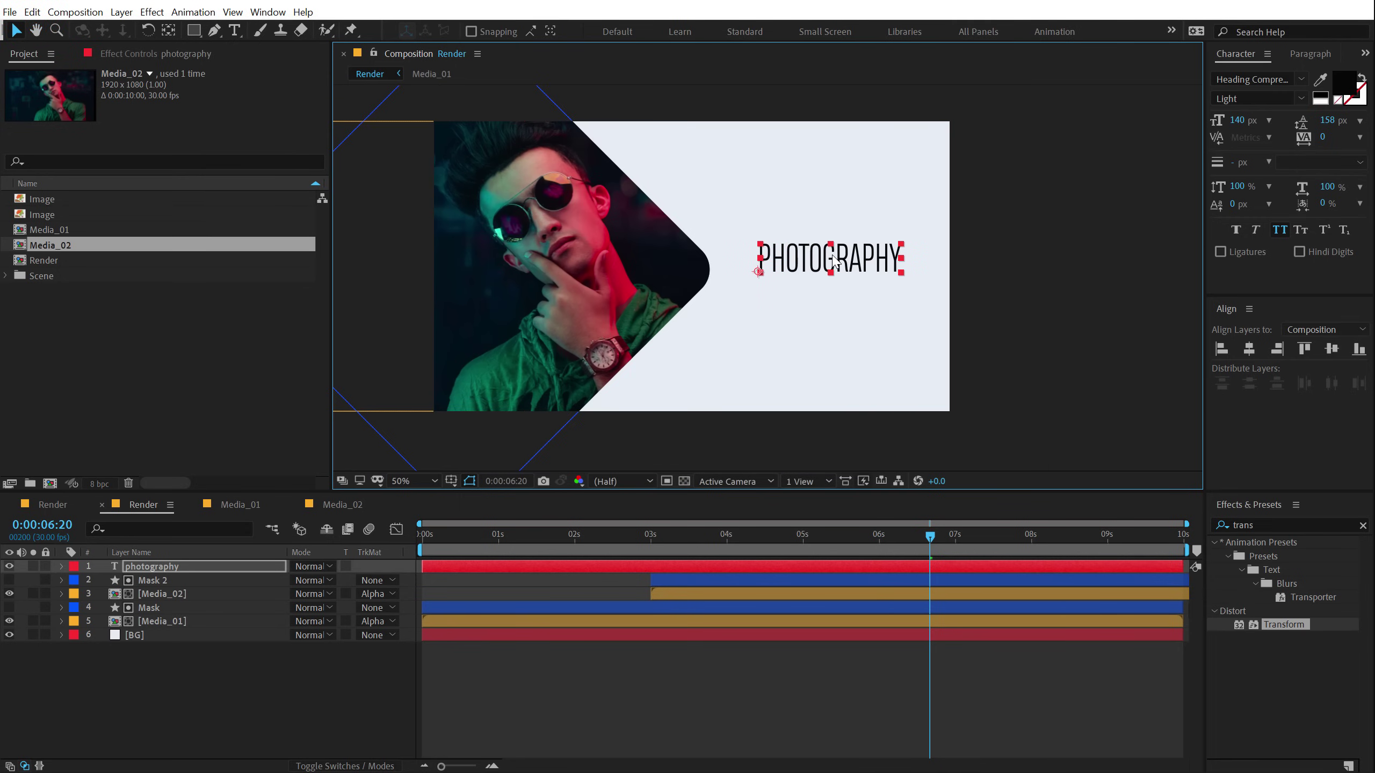
Duplicate the photography text layer, place the copy below the original in the frame and layer stack, and make it Bold.
key("ctrl+d")
left_click(165, 576)
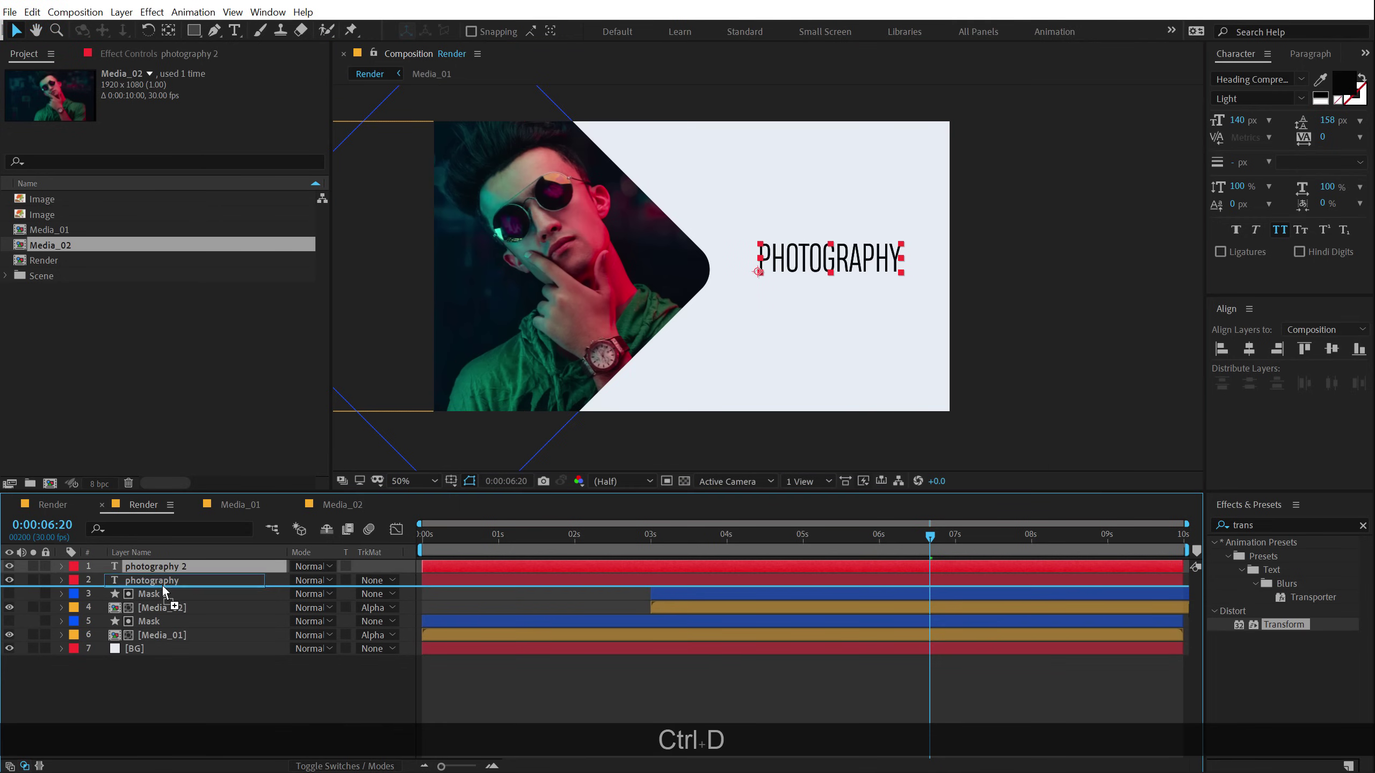
left_click_drag(850, 259, 845, 305)
left_click(1300, 99)
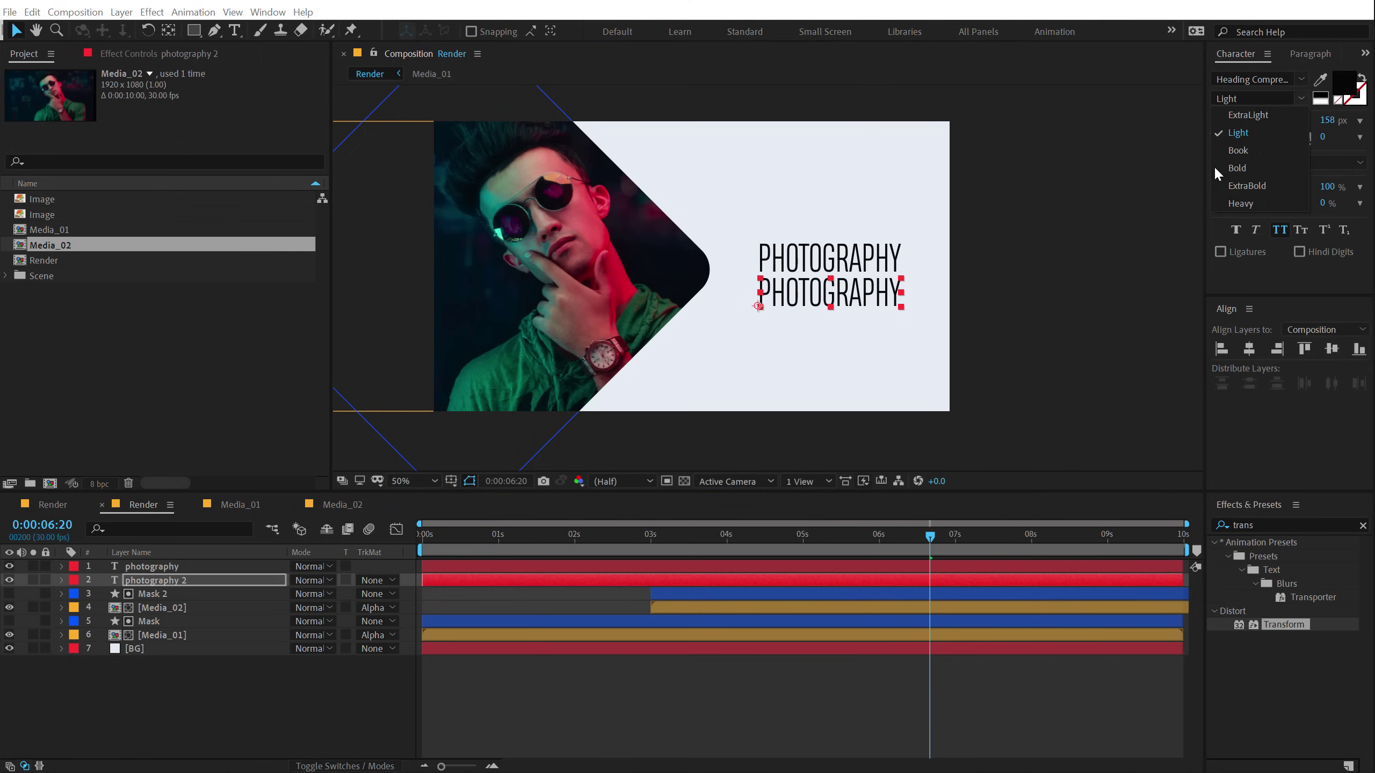
left_click(1242, 168)
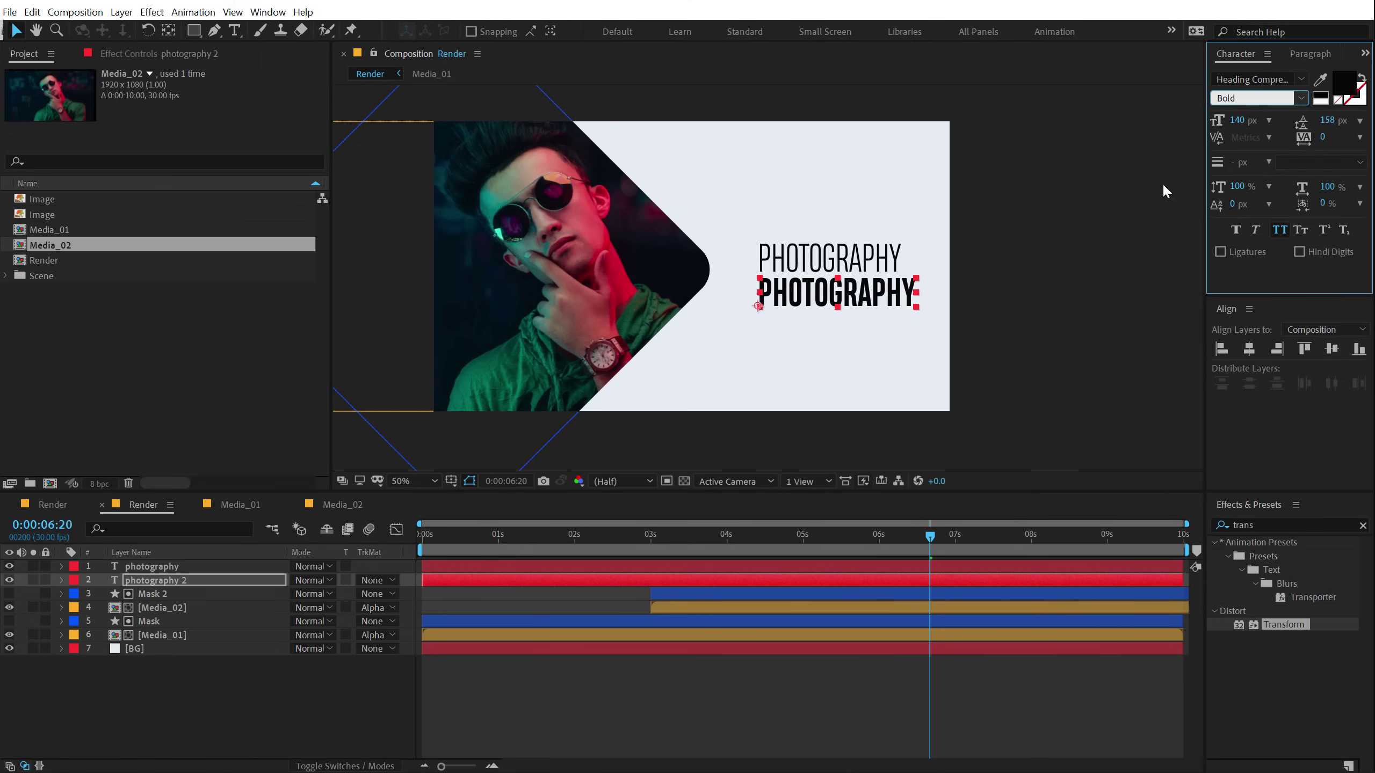
Center the paragraph alignment of both text layers and move them together horizontally back onto the pale area.
left_click(837, 256, "ctrl+shift")
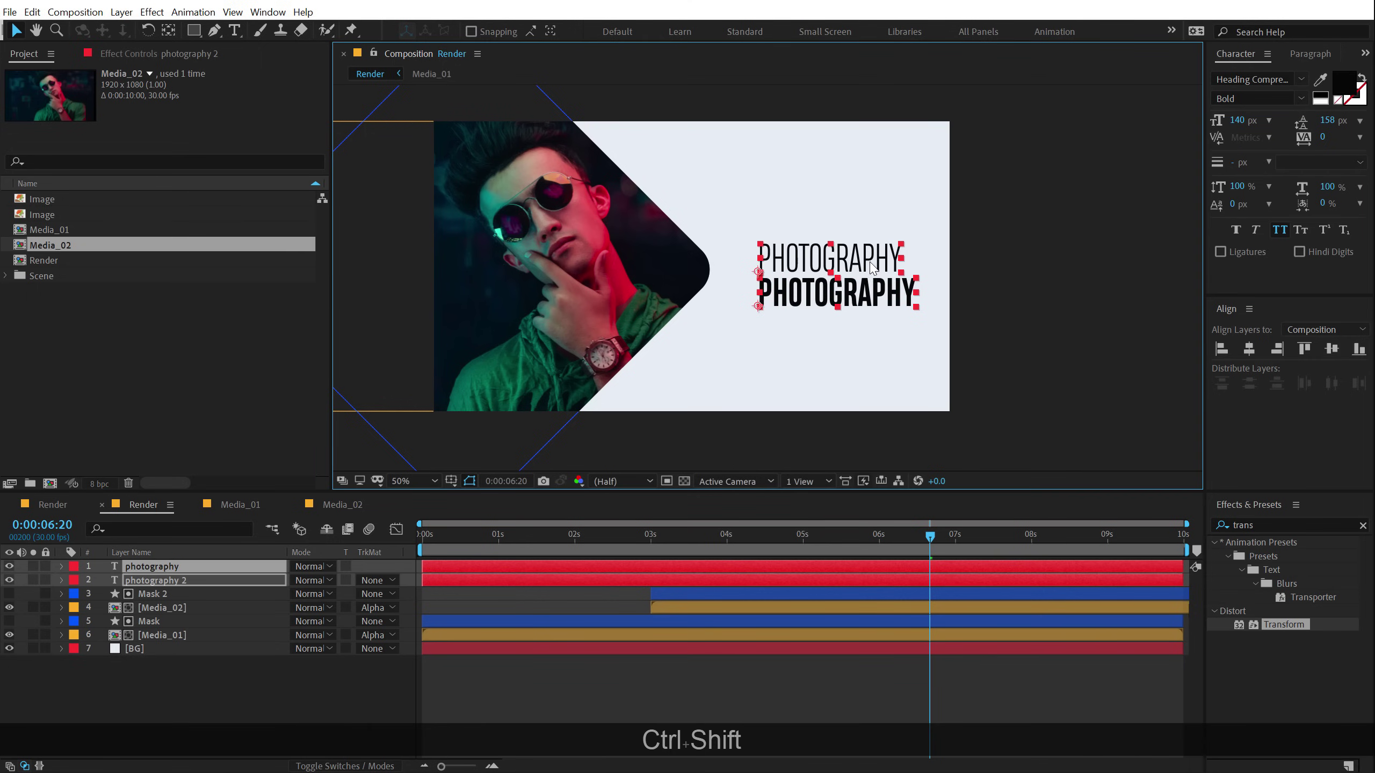
left_click(1308, 53)
left_click(1239, 76)
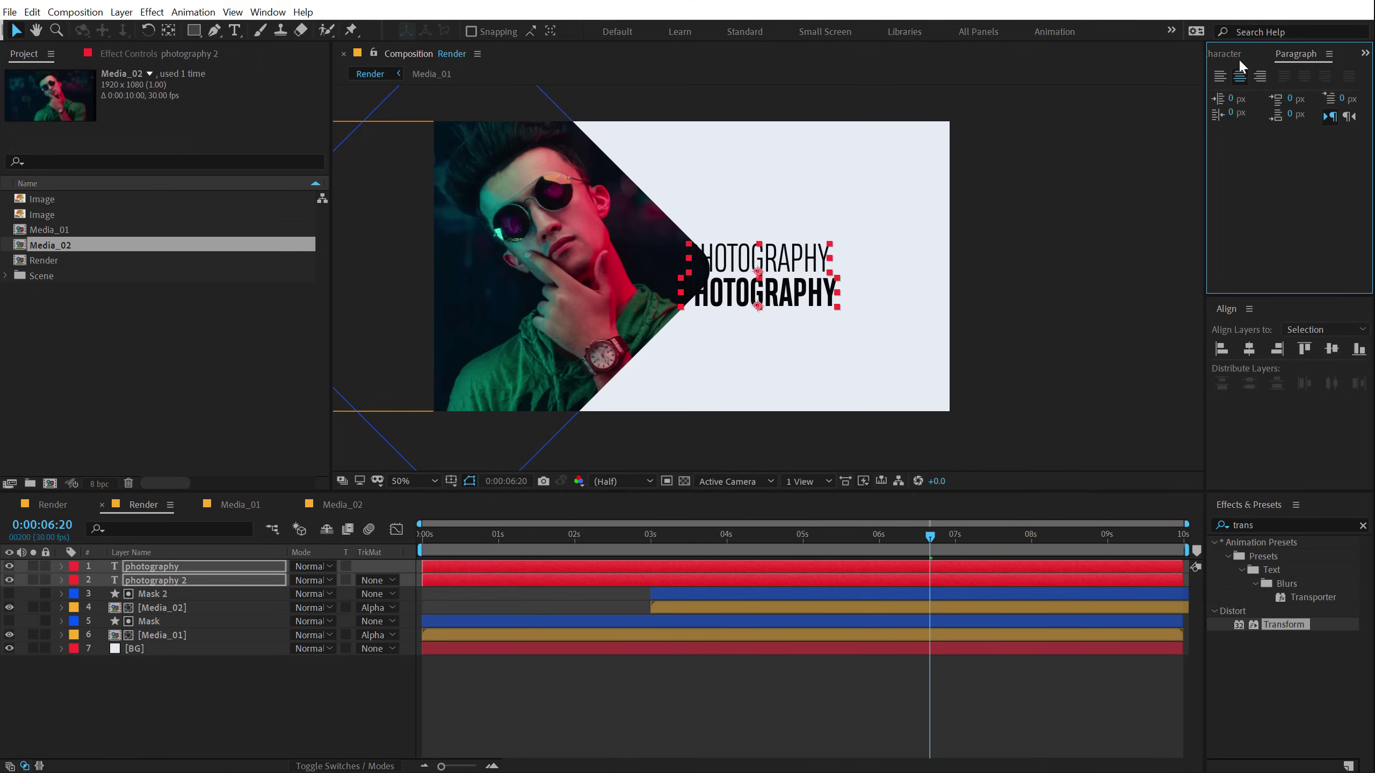
left_click(1248, 351)
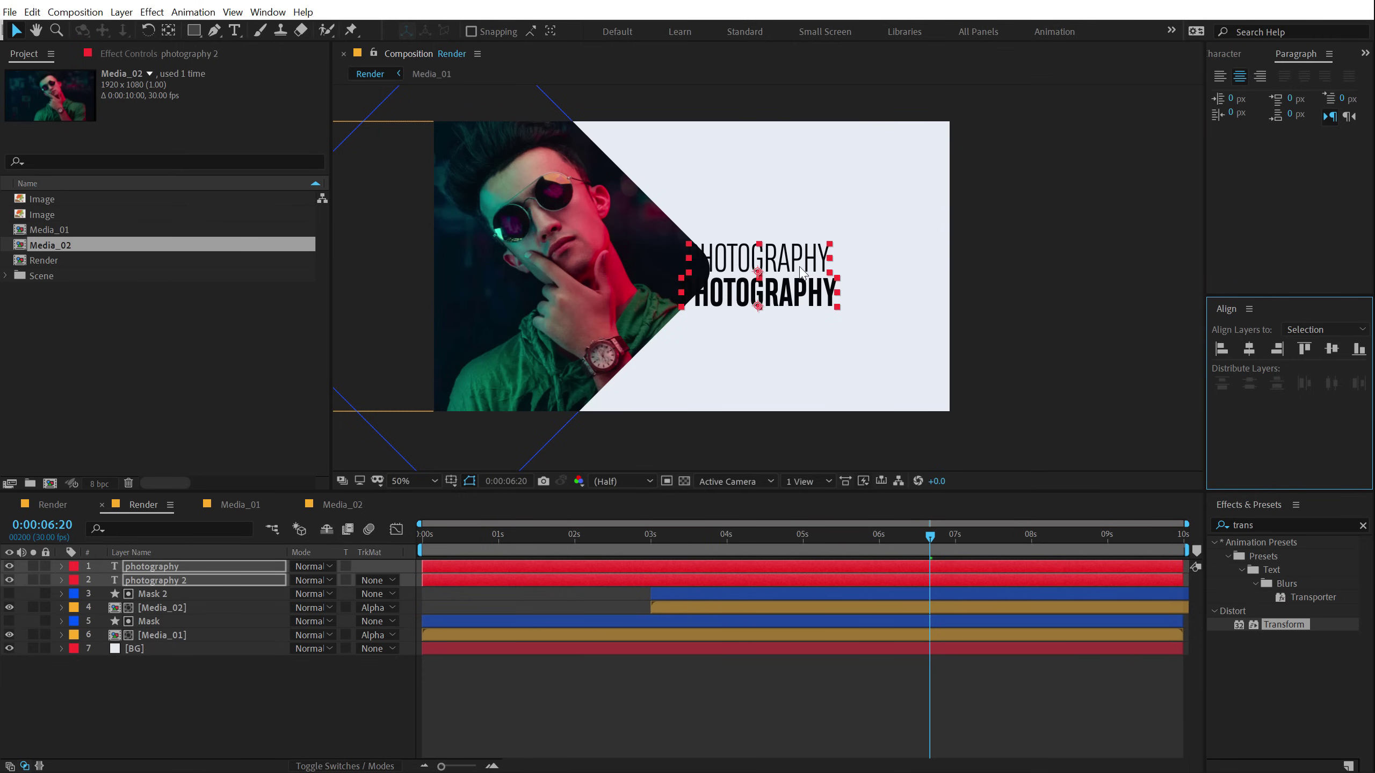
left_click_drag(800, 271, 875, 271)
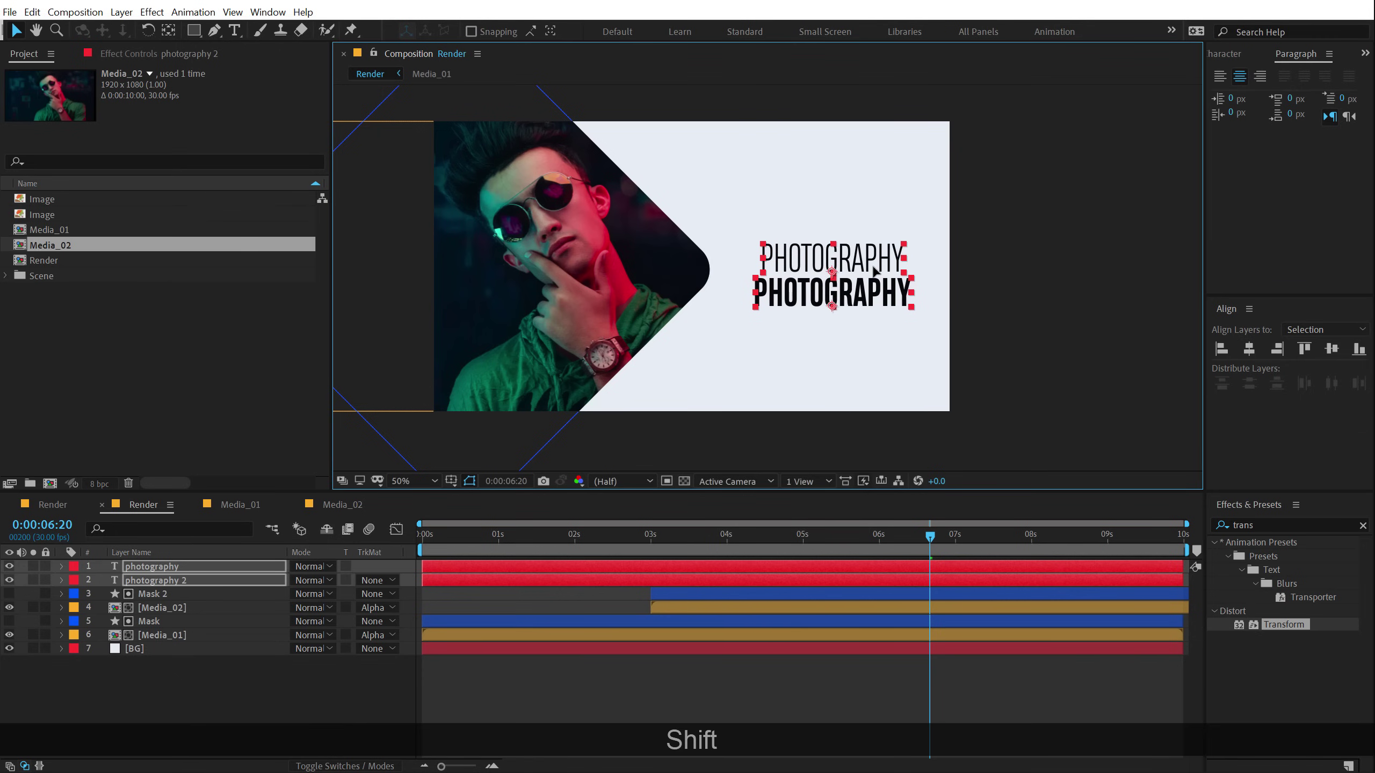
Replace the wording of the bold lower text layer with "workshop".
left_click(1232, 51)
left_click(180, 689)
double_click(163, 581)
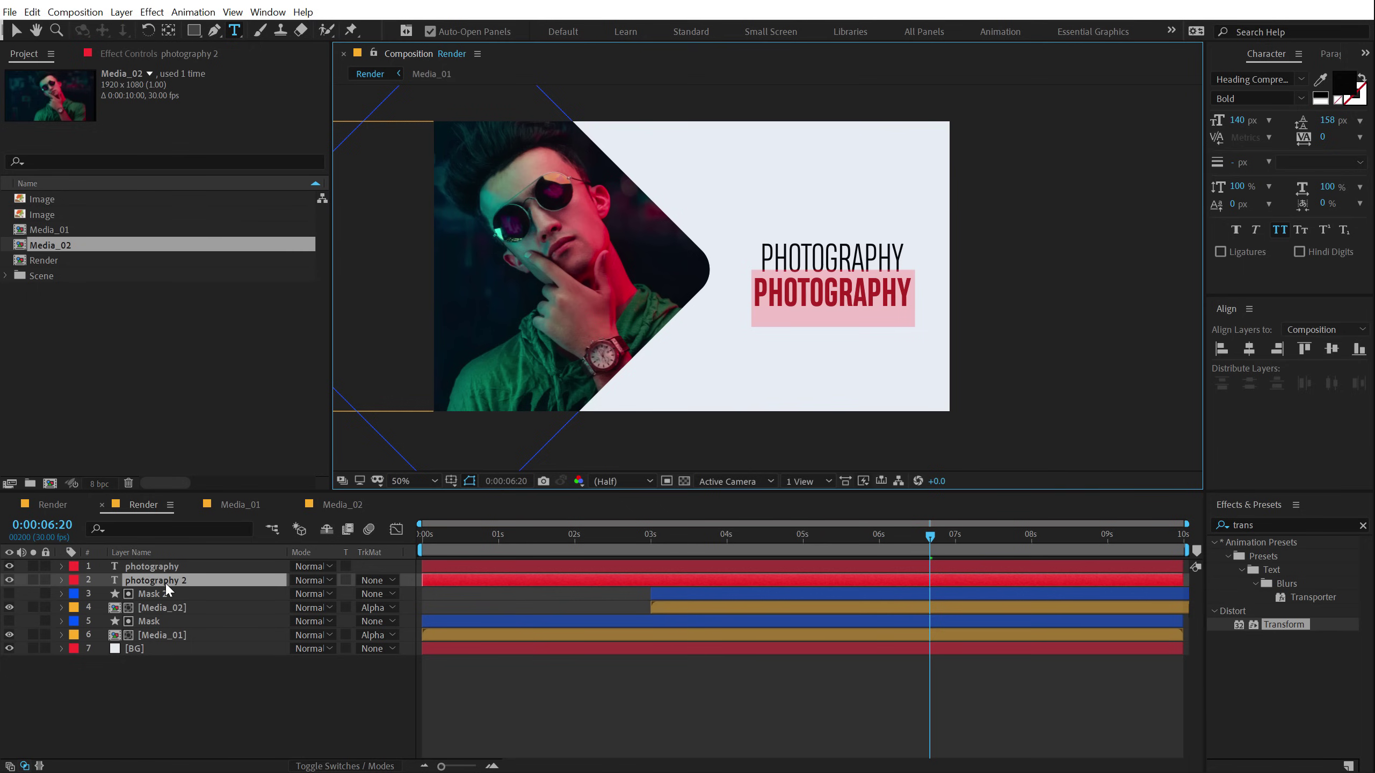
type("worksho")
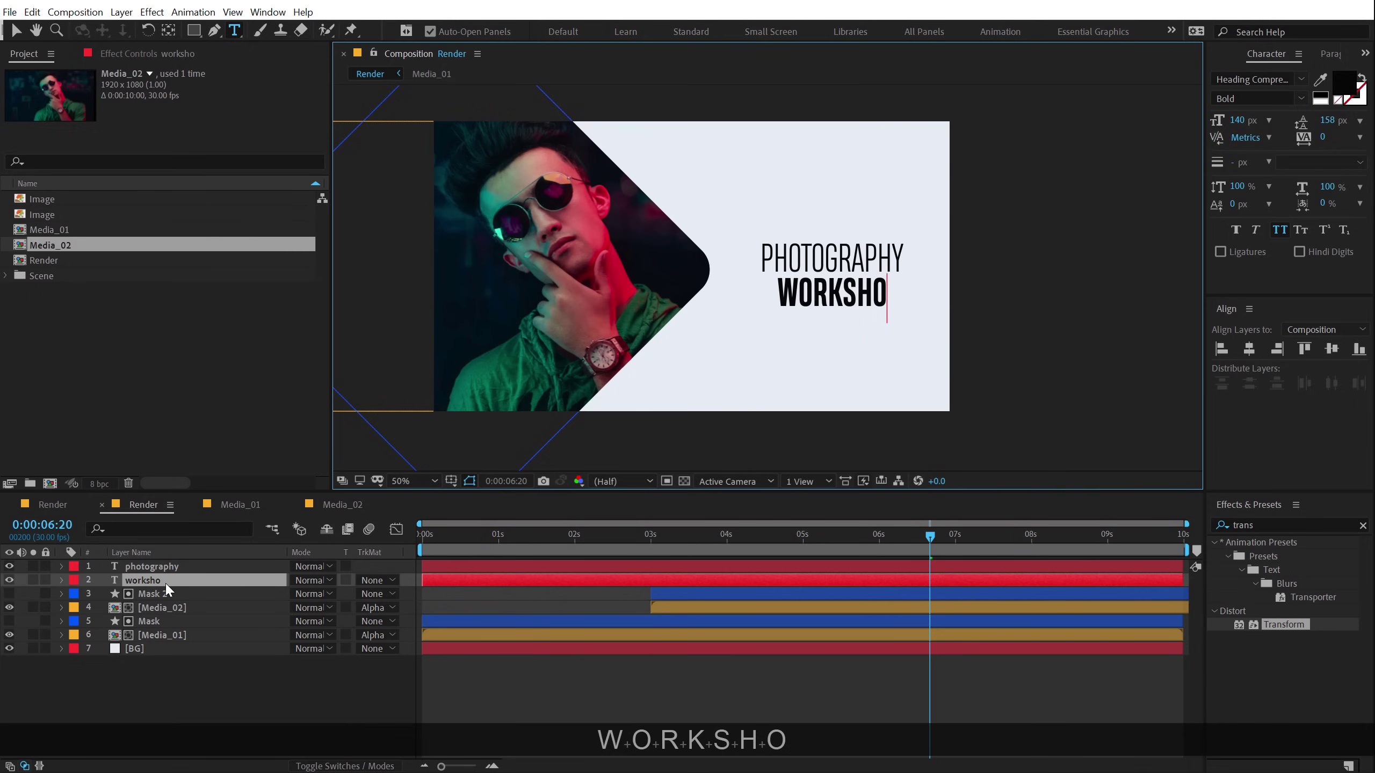
type("P")
left_click(16, 30)
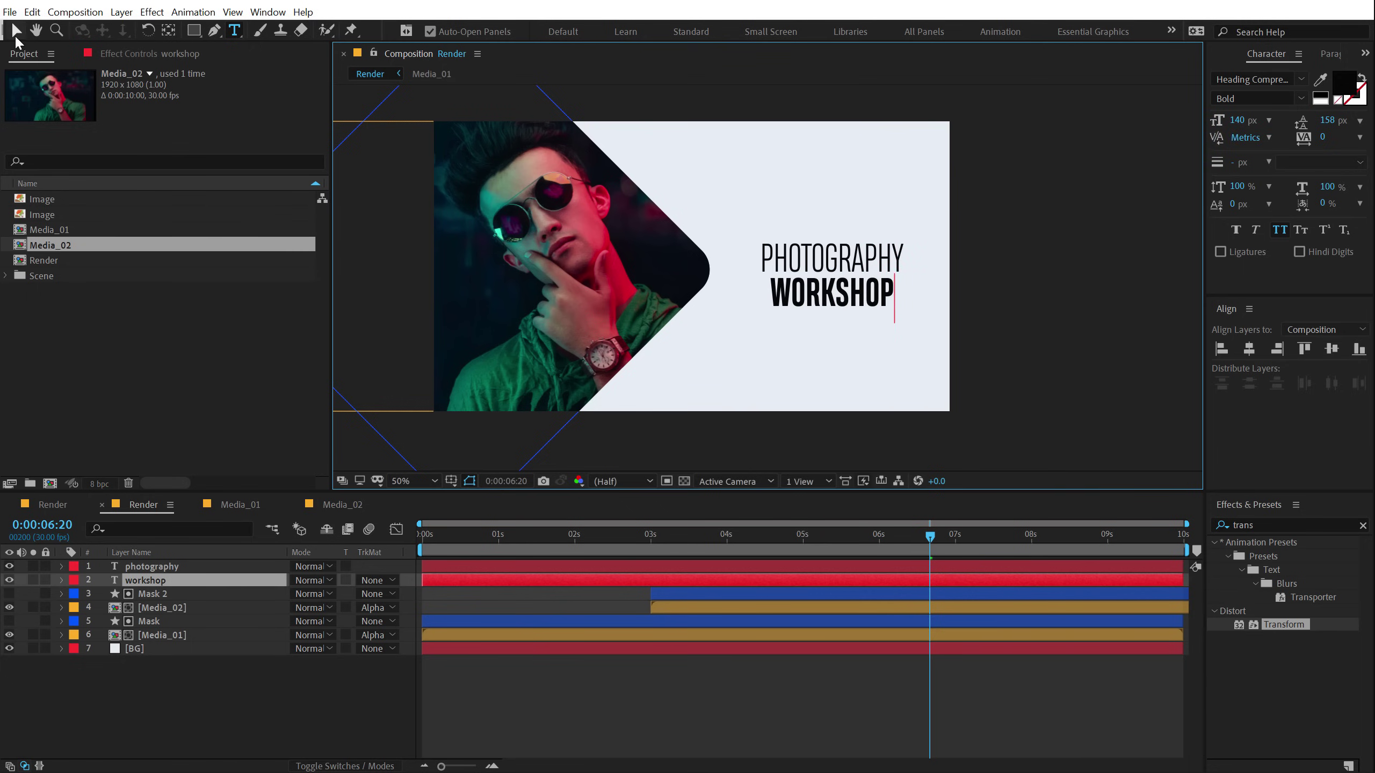
Set the workshop text's font size to 159 px and move the photography text slightly up.
left_click_drag(1235, 130, 1248, 120)
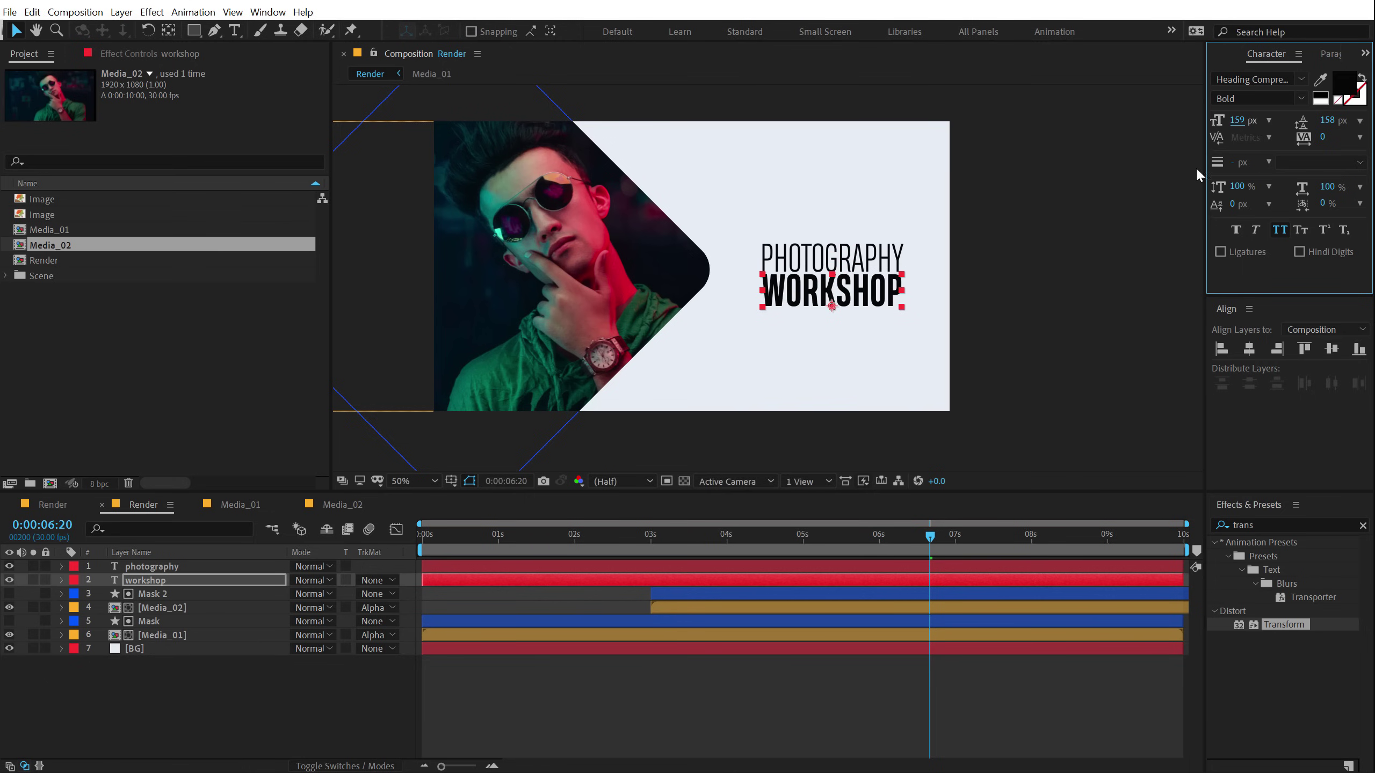
left_click(1134, 191)
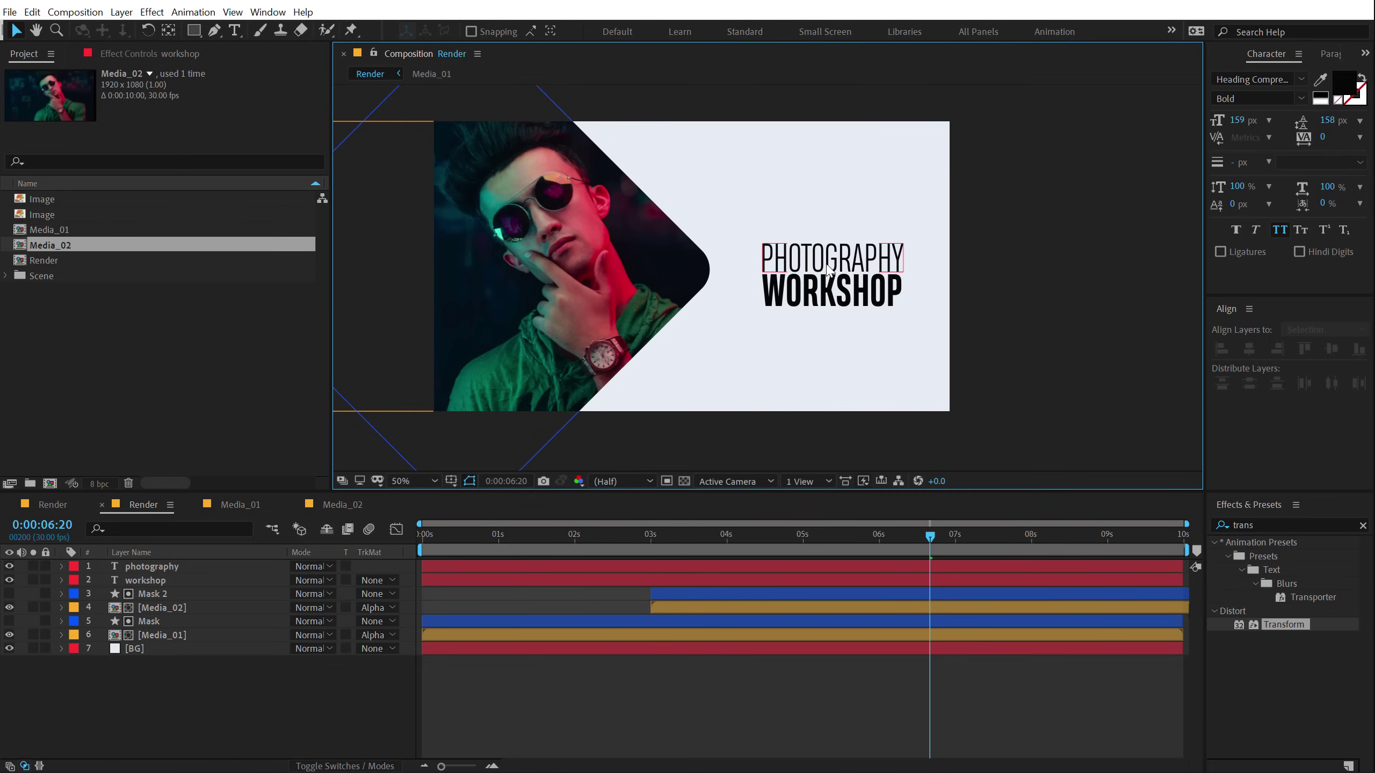
left_click(844, 258)
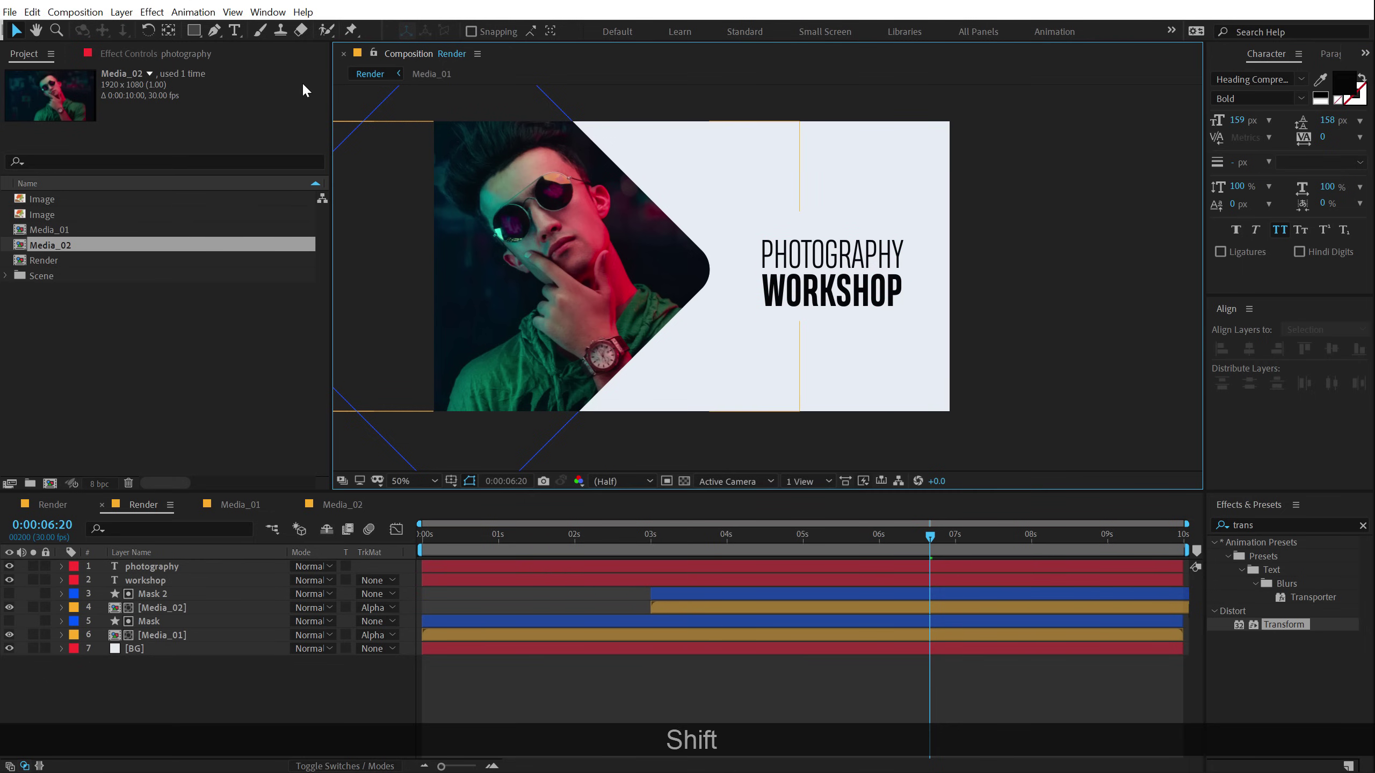
Add a new text layer reading "starts at" below the workshop title.
left_click(234, 30)
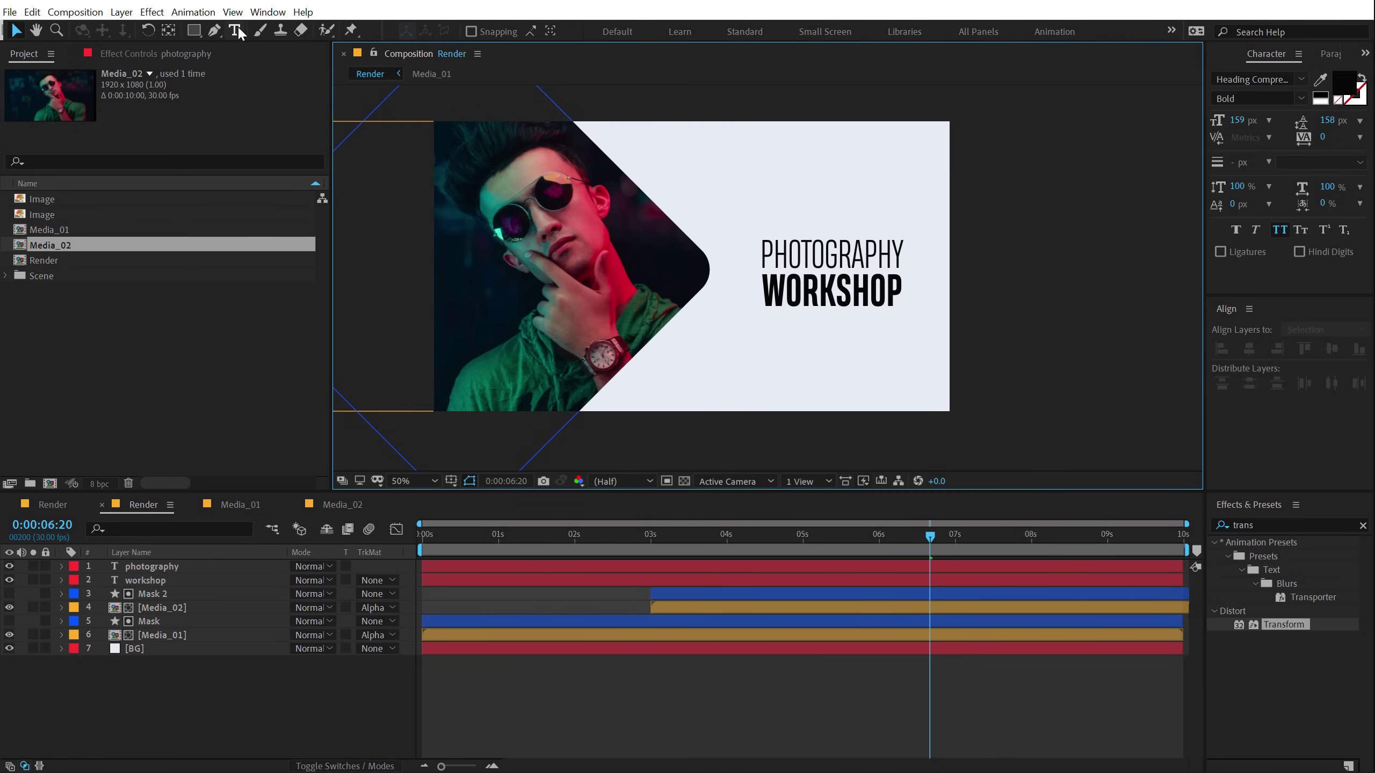
left_click(766, 371)
type("starts")
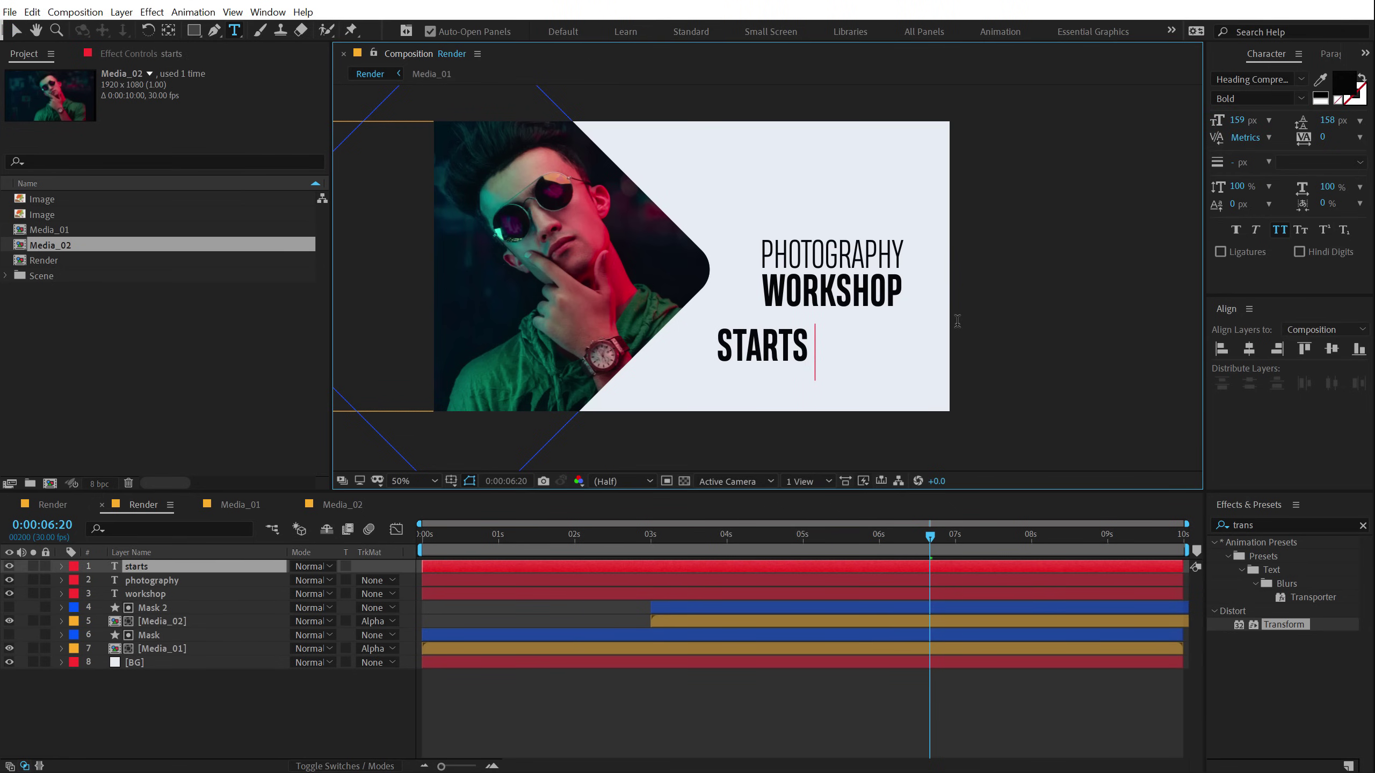
type(" at 02")
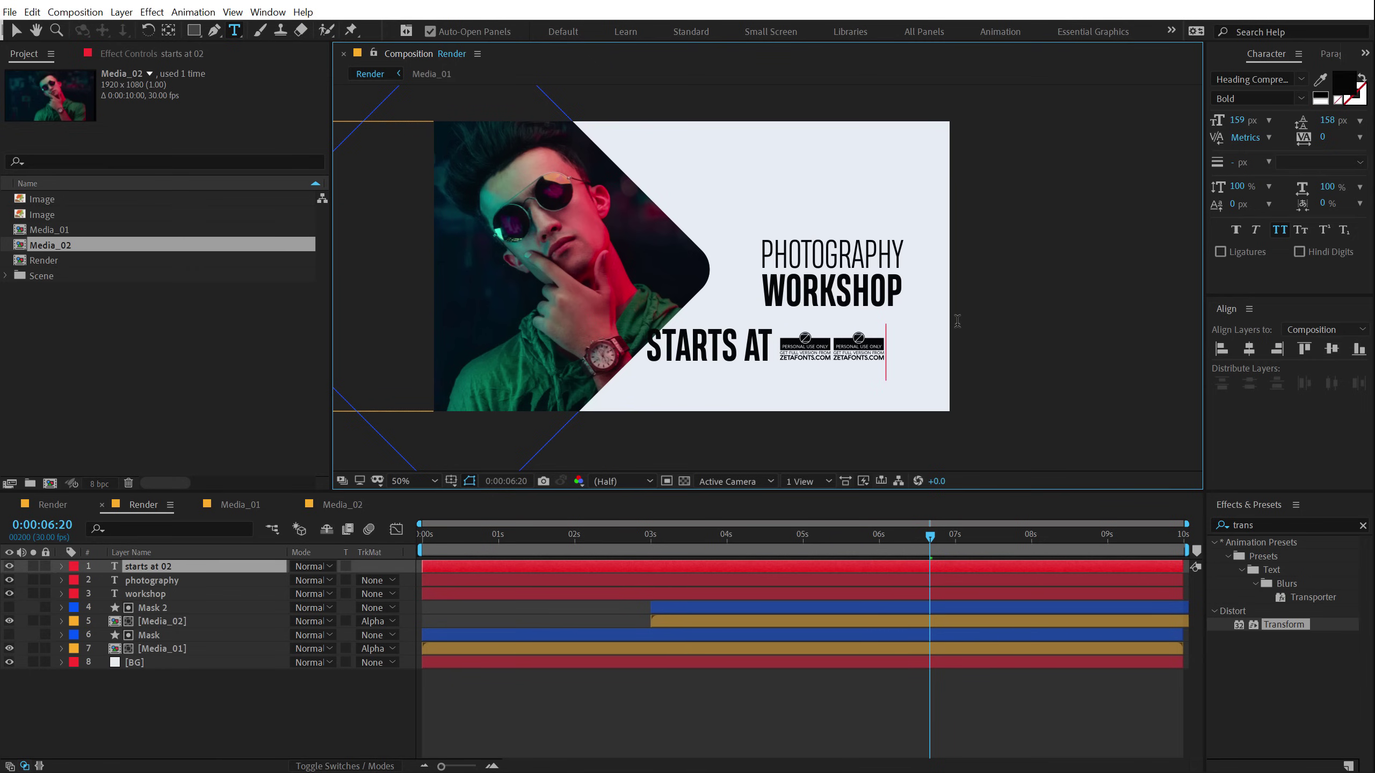
key("BackSpace")
key("BackSpace")
key("BackSpace")
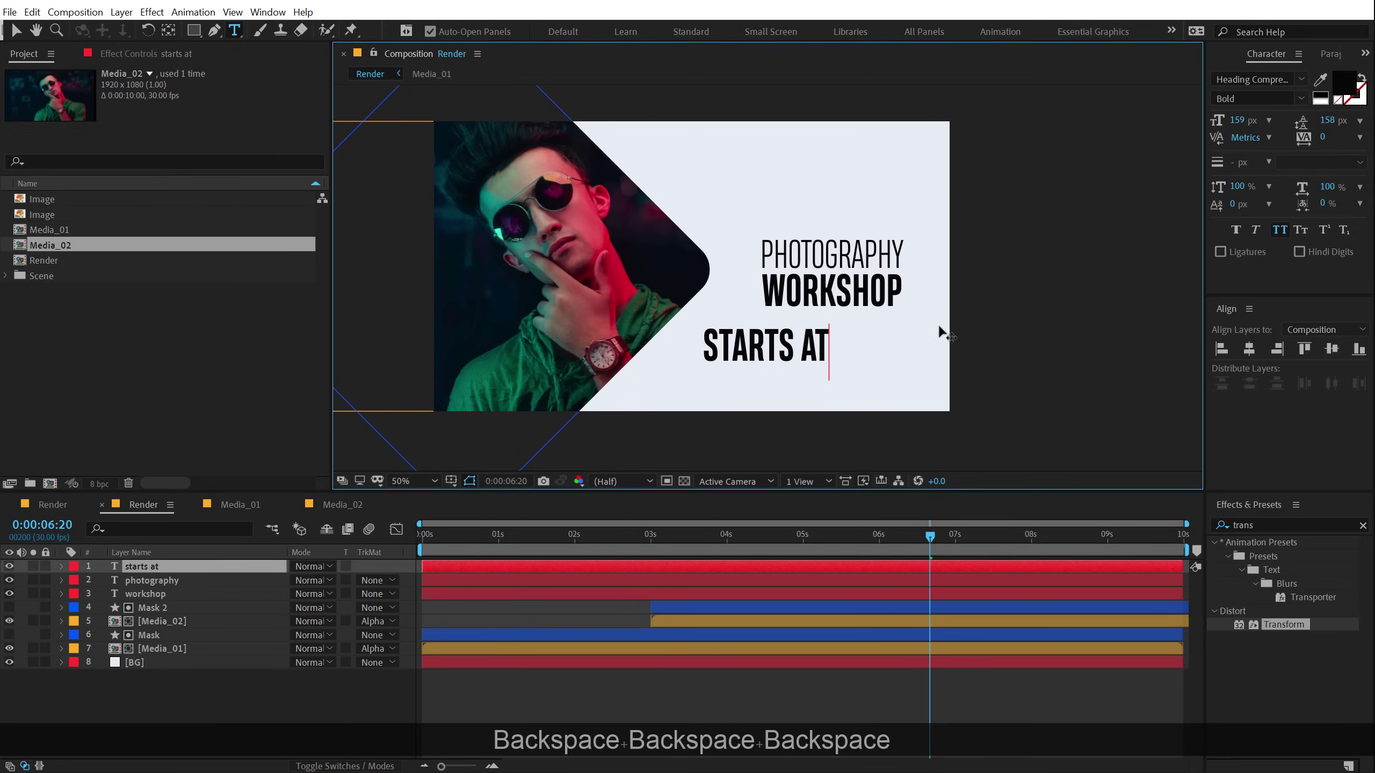
left_click(16, 30)
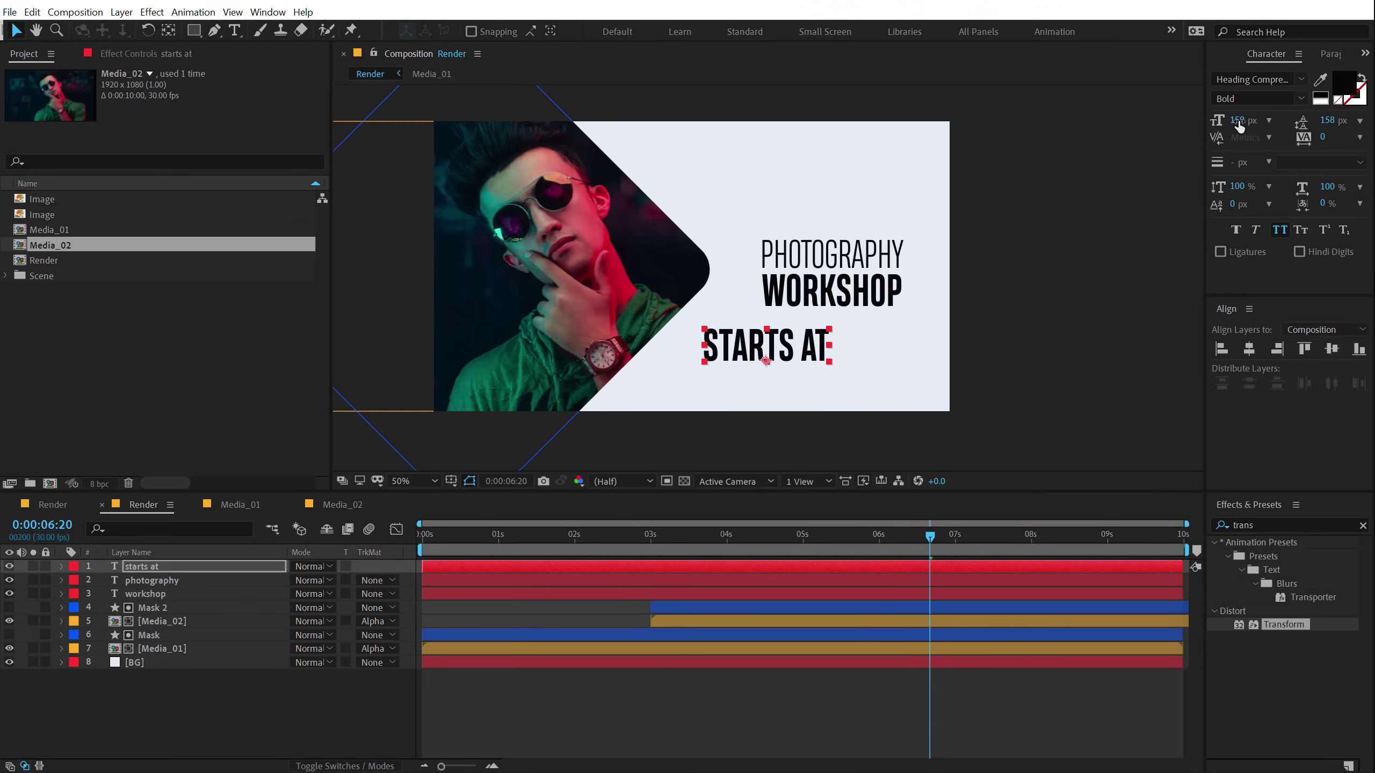
Set the starts-at text's font to Integral CF Medium.
left_click(1301, 79)
type("inte")
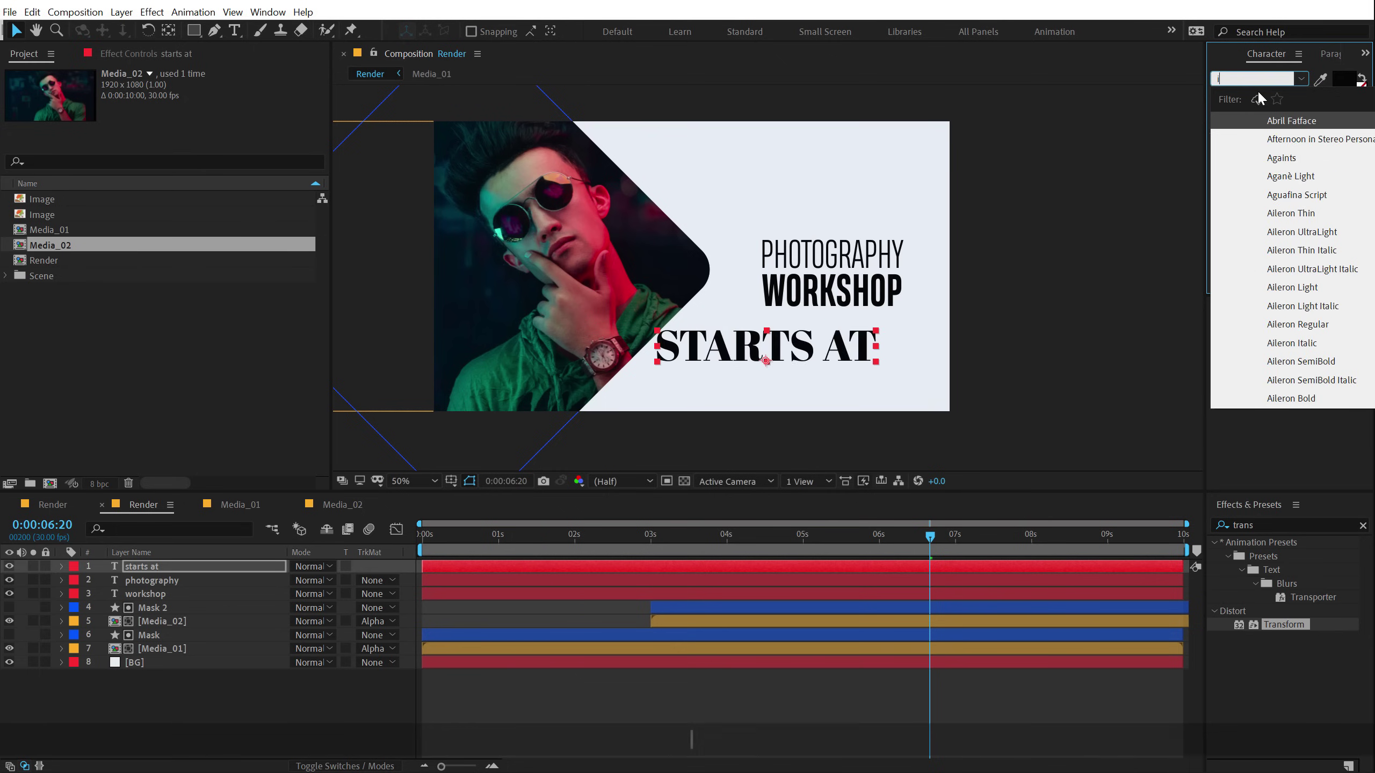
left_click(1300, 232)
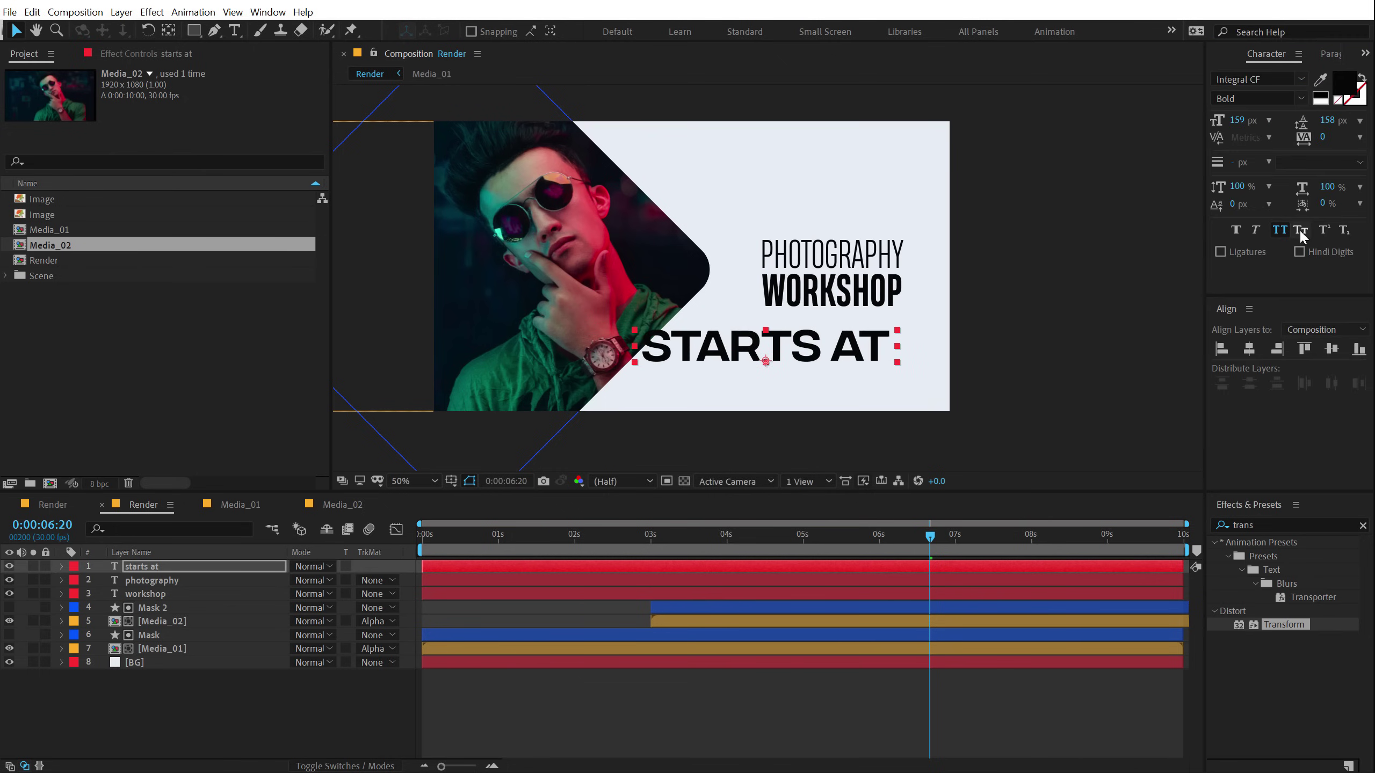
left_click(1299, 98)
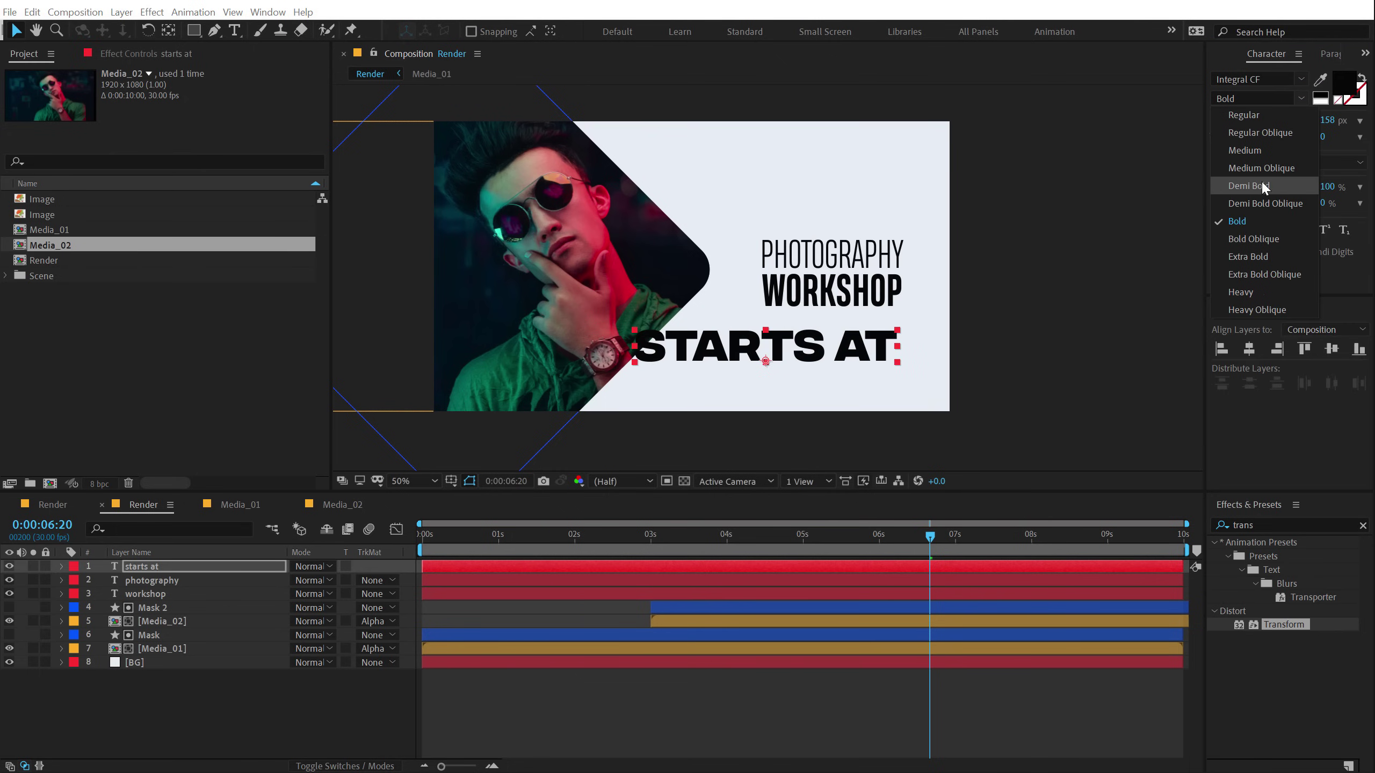
left_click(1261, 150)
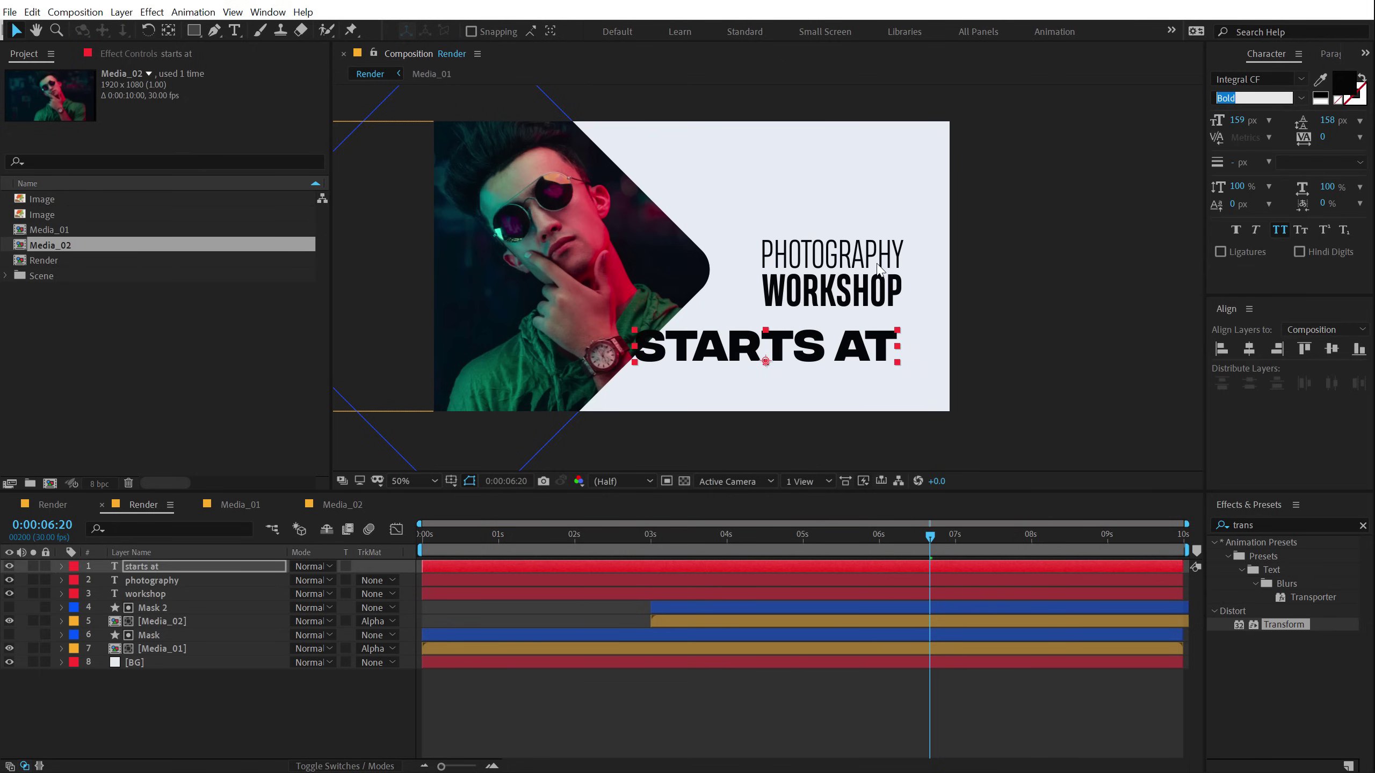
Extend the starts-at text so it reads "starts at 02:00pm".
double_click(878, 351)
left_click(894, 342)
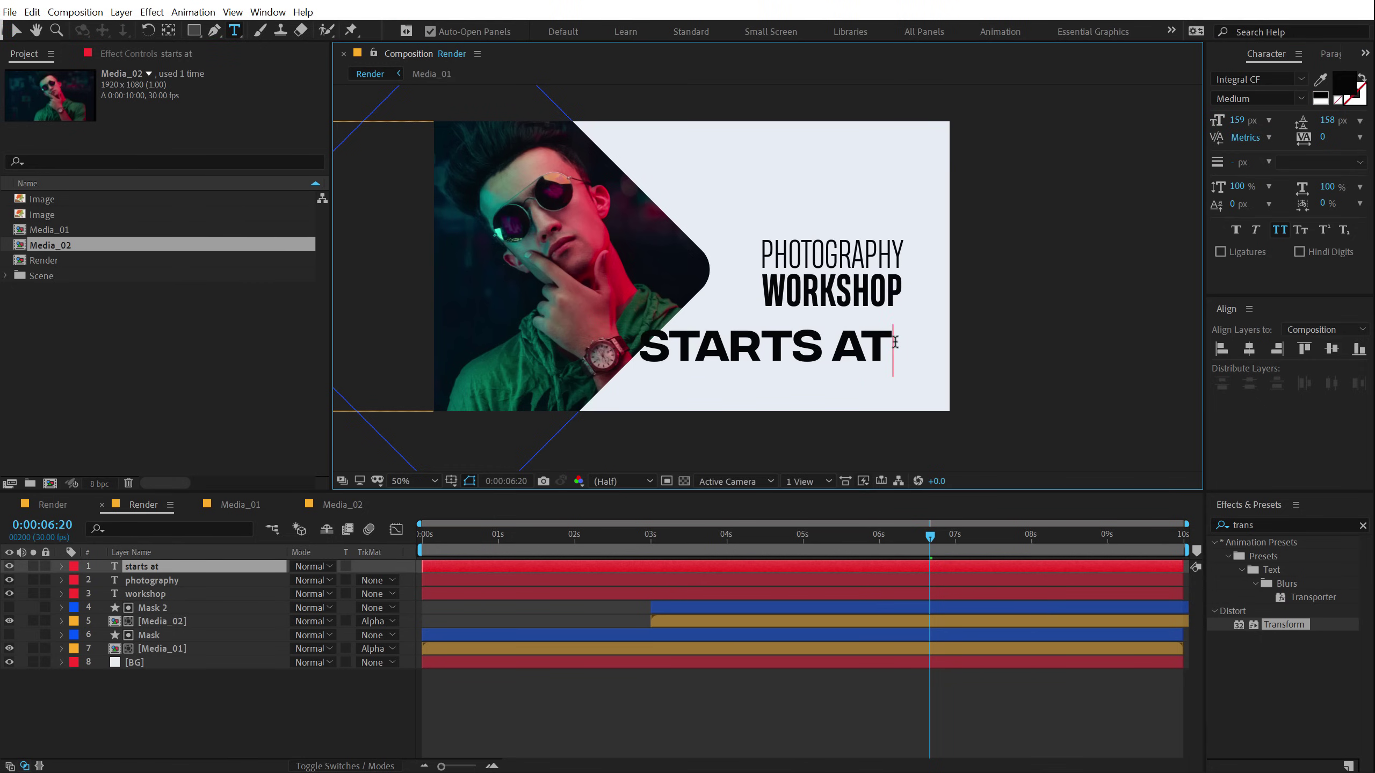
type("02")
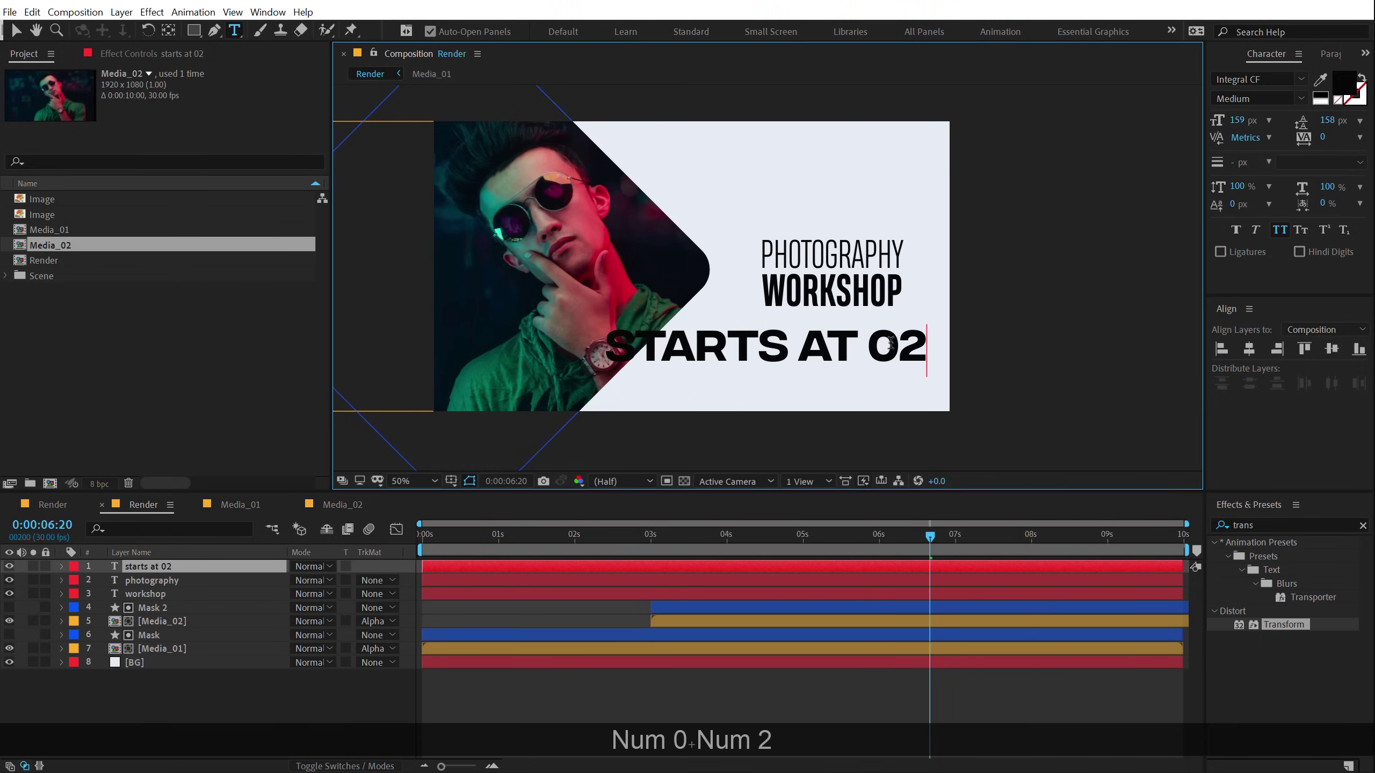
type(":00")
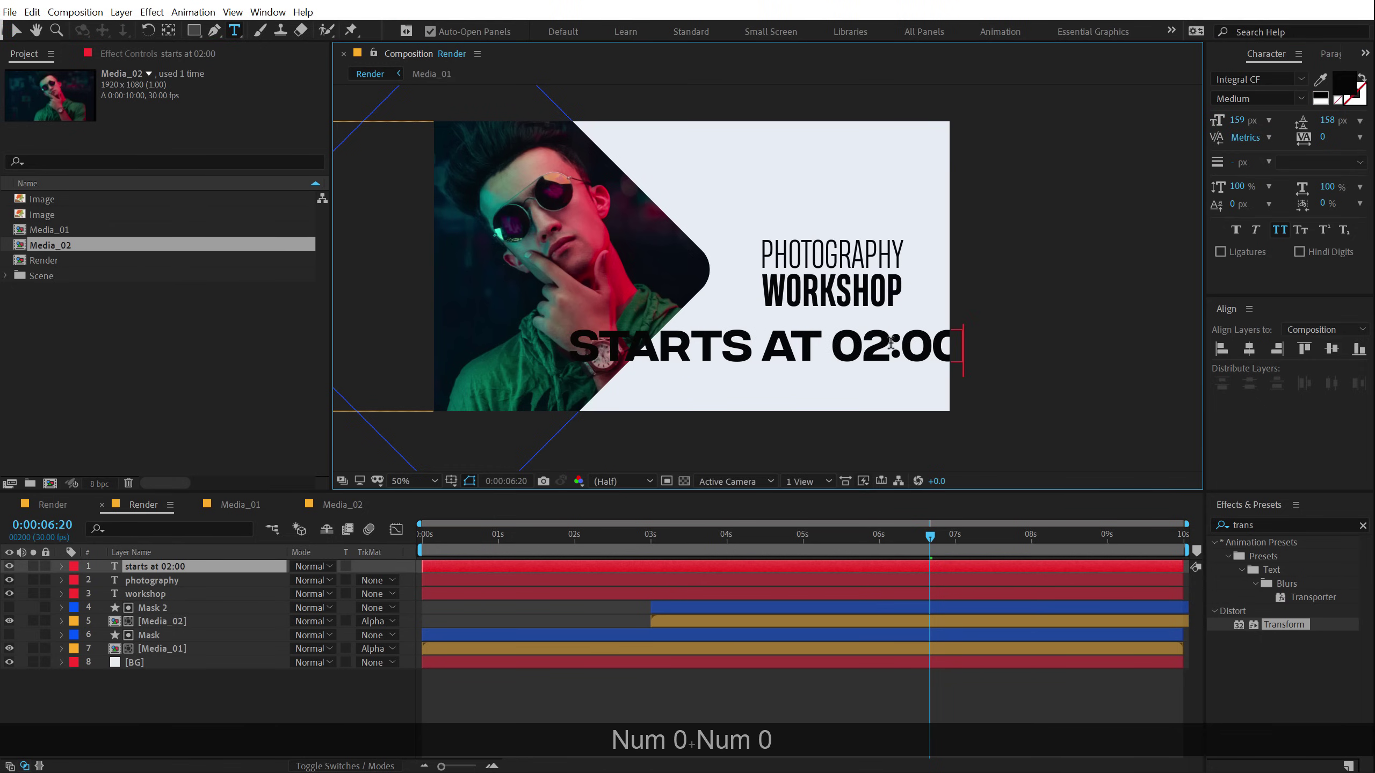
type("pm")
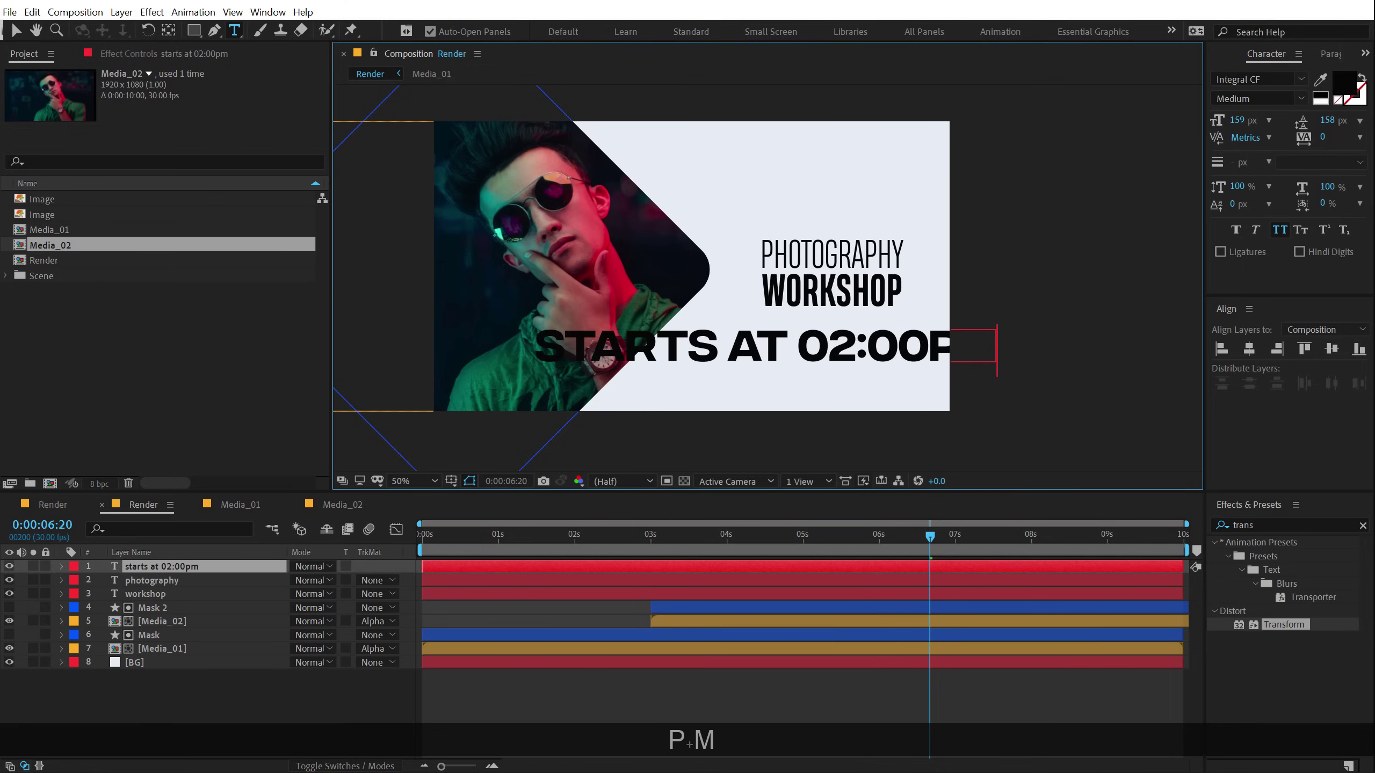
left_click(15, 30)
Set the start-time text to 34 px with tracking 60 and place it centered just beneath the workshop line.
left_click_drag(1237, 120, 1148, 129)
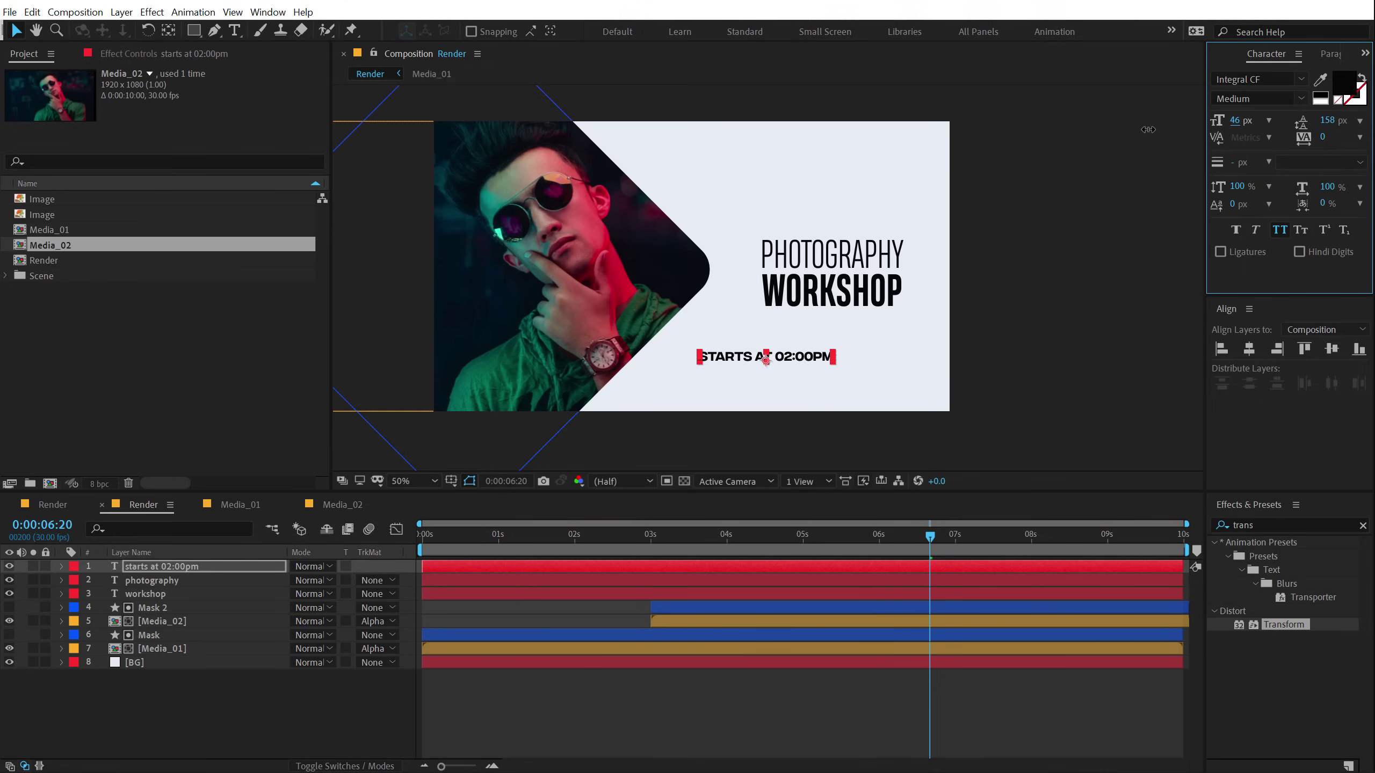
left_click_drag(1322, 141, 1361, 126)
left_click_drag(1236, 122, 1229, 123)
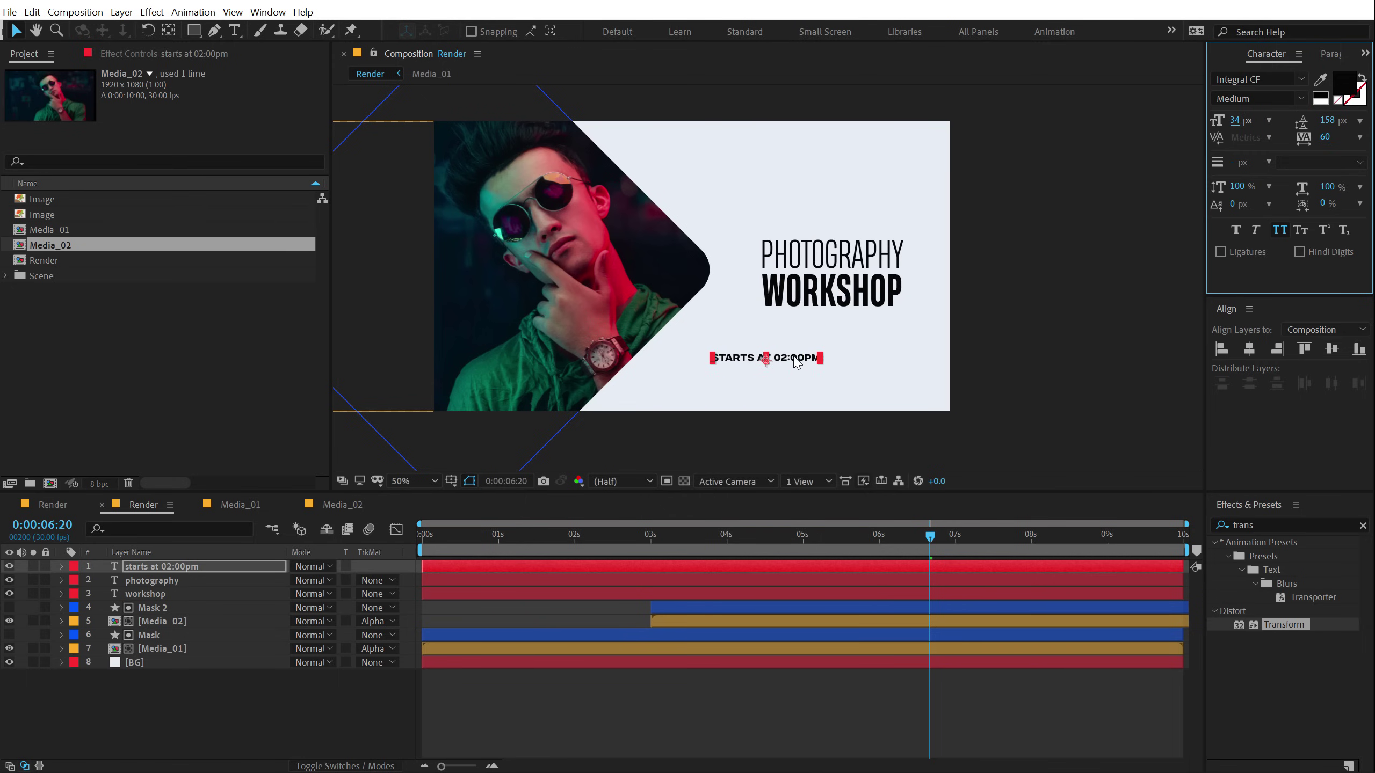
left_click_drag(793, 358, 855, 322)
key("F2")
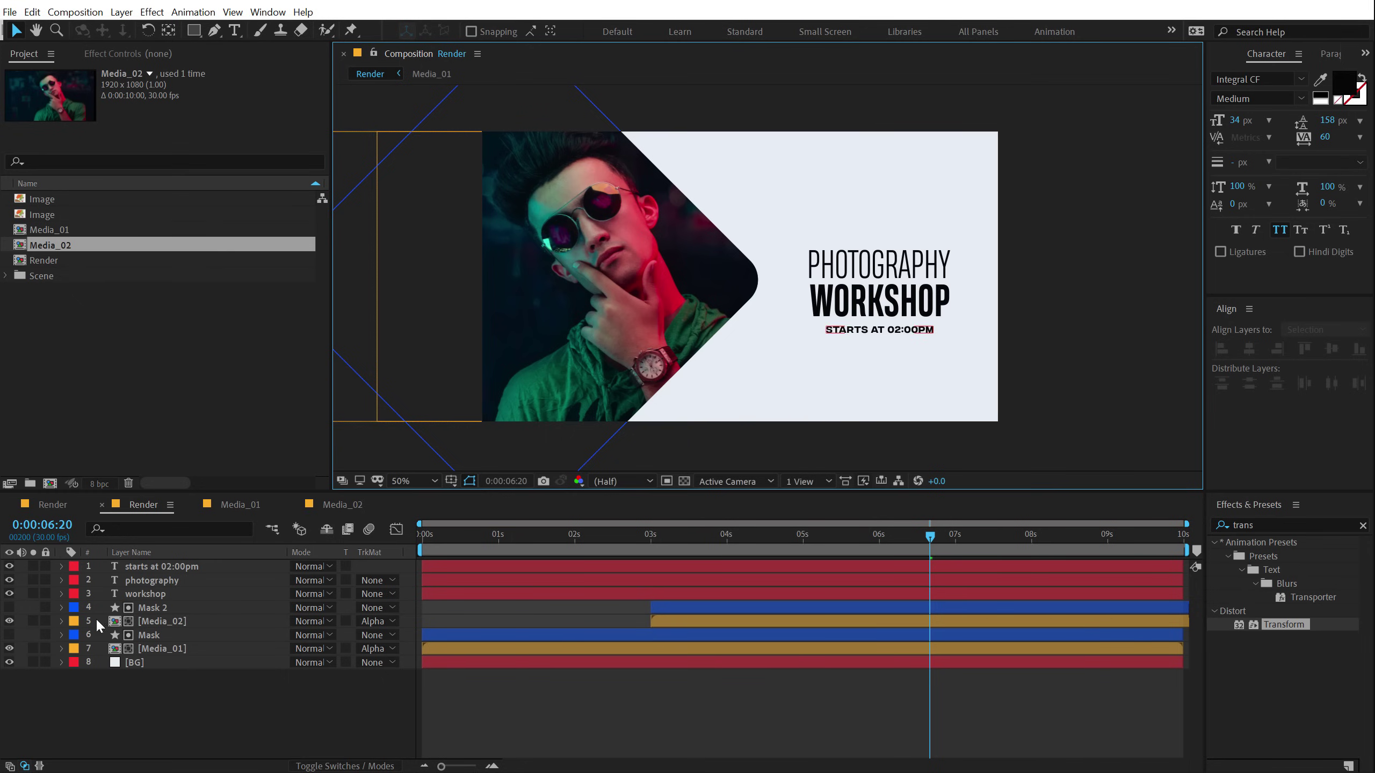
Hide the Media_02 and Media_01 layers so only the texts show on the background.
left_click(9, 621)
left_click(9, 648)
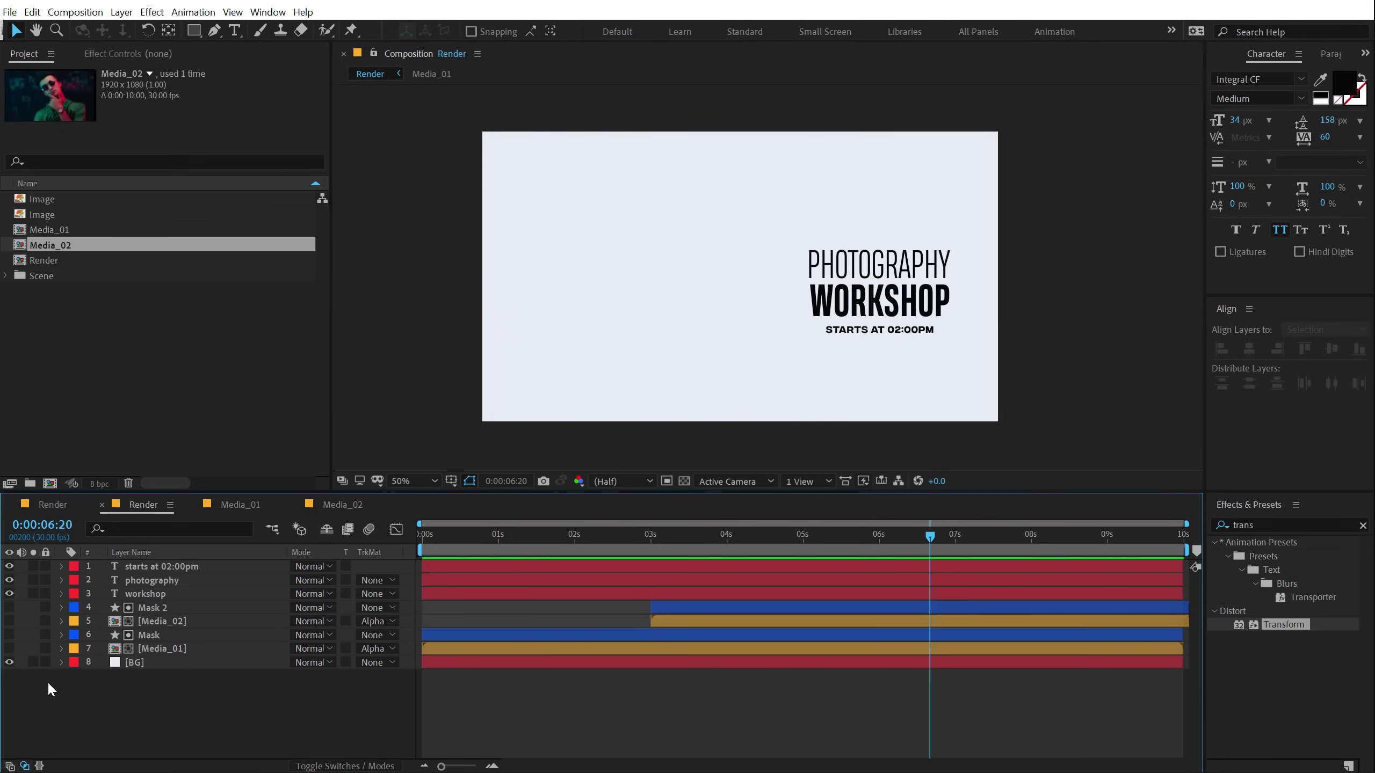
scroll(968, 281, "up", 2)
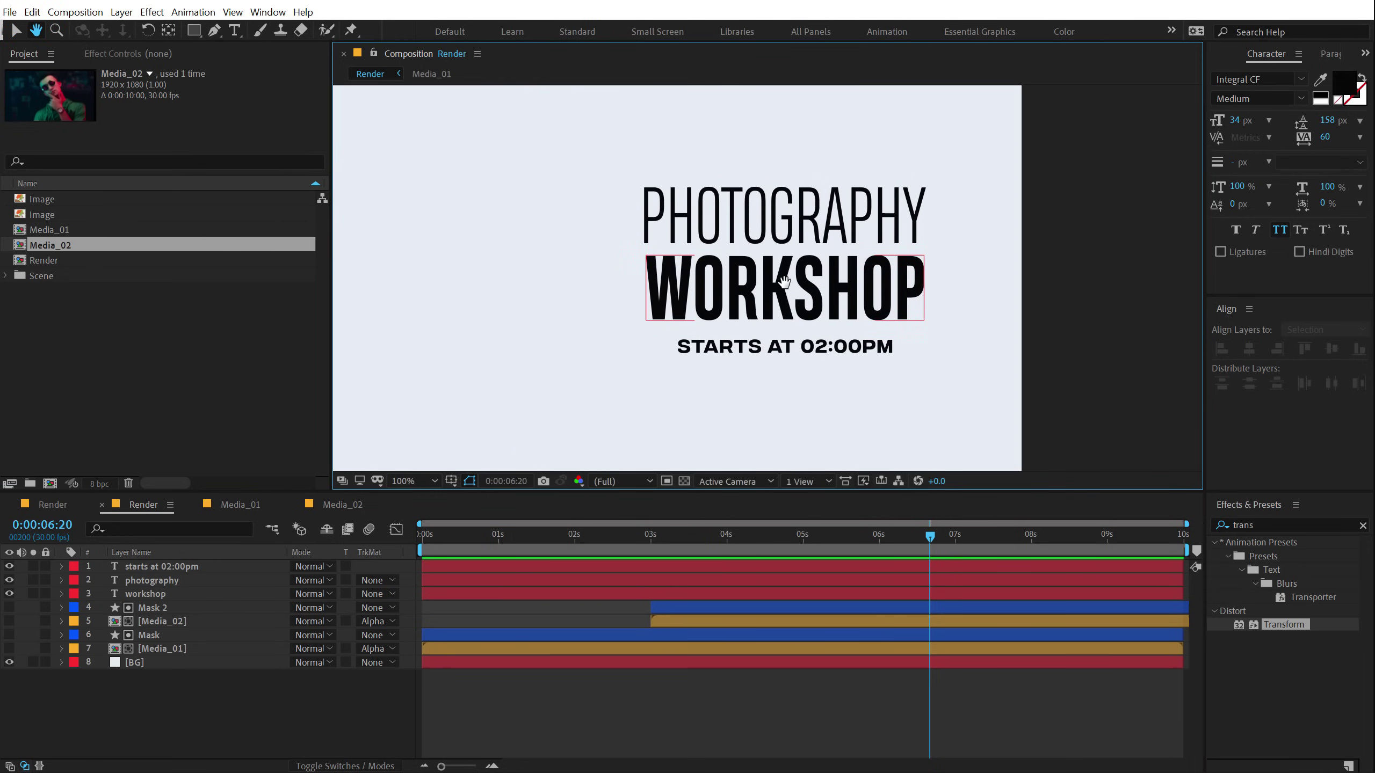
left_click(100, 719)
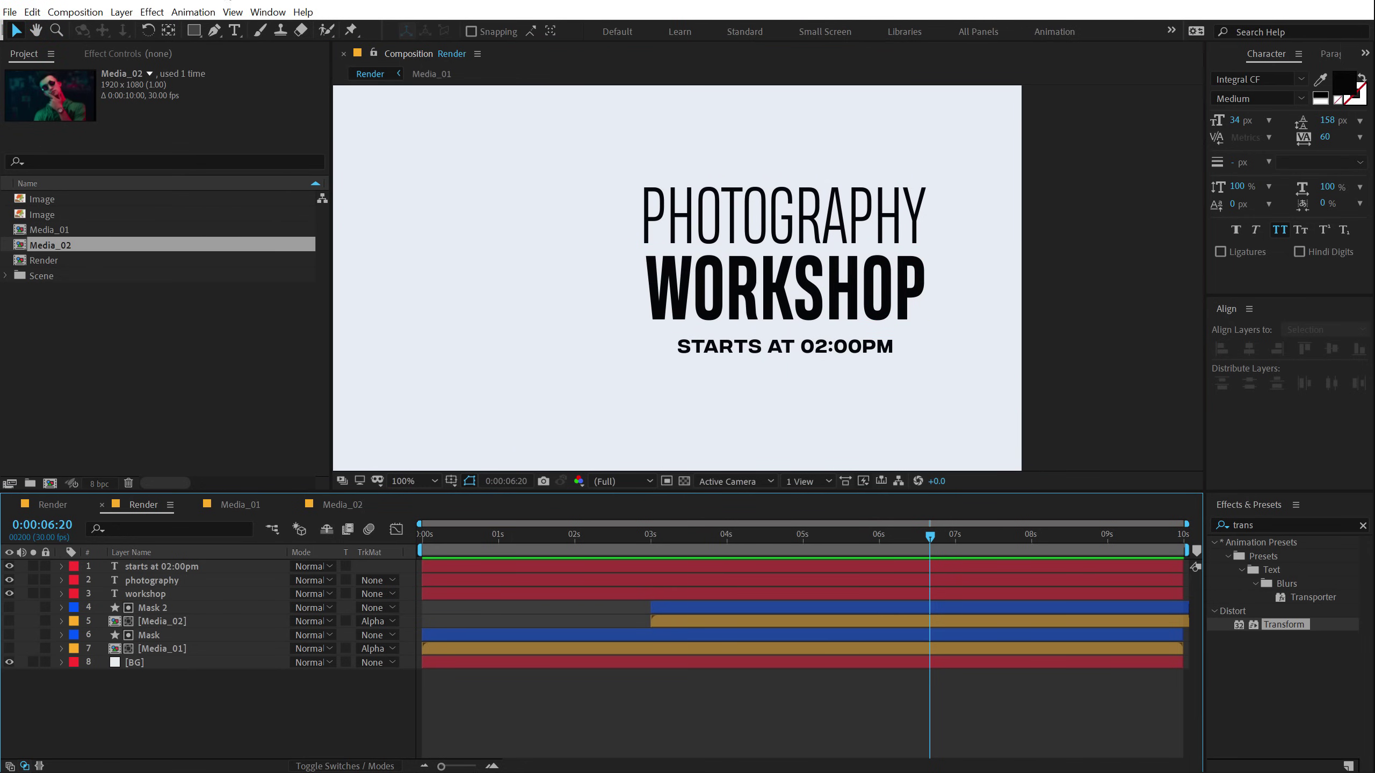
Draw a gray rectangle shape layer covering the photography line, with its lower edge just above the workshop text.
left_click(193, 31)
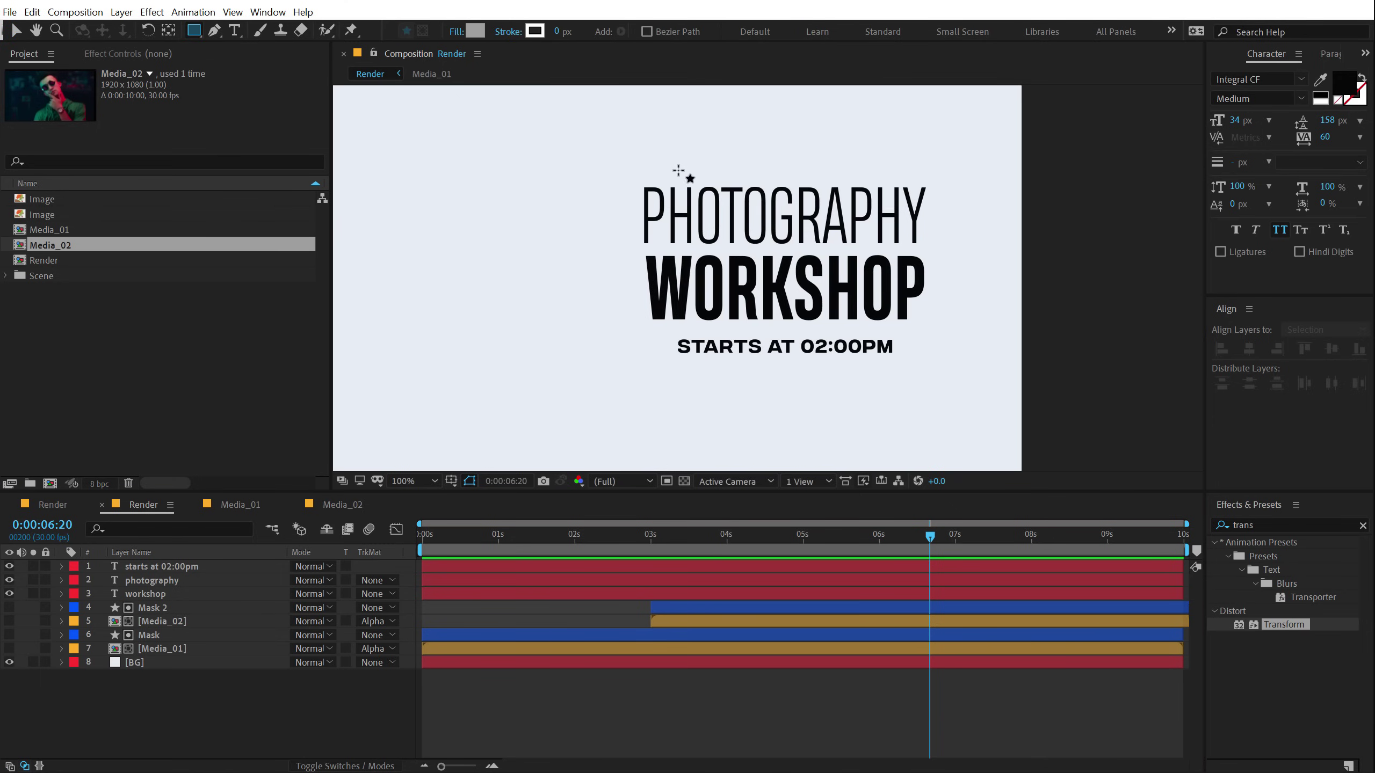
scroll(679, 170, "down", 2)
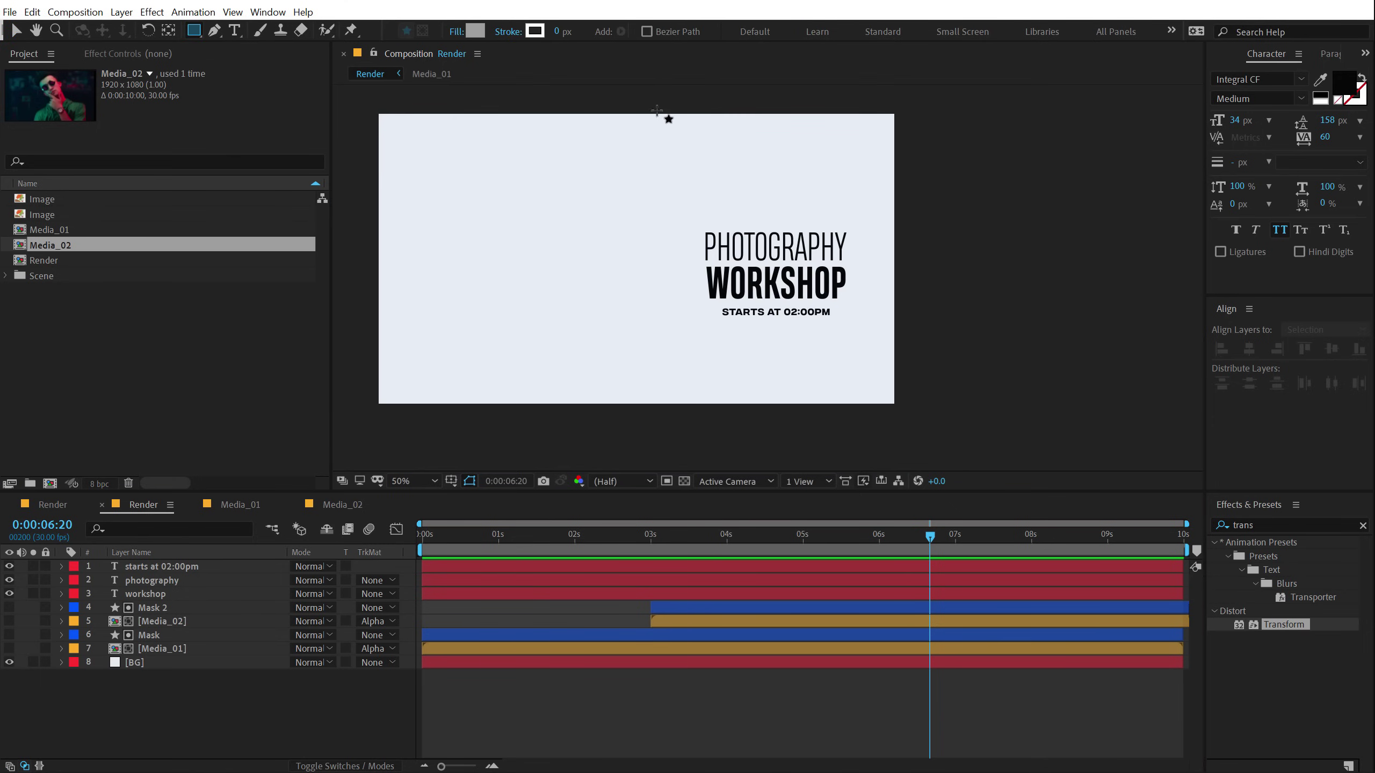
mouse_move(668, 100)
left_mouse_down()
mouse_move(935, 226)
mouse_move(940, 262)
left_mouse_up()
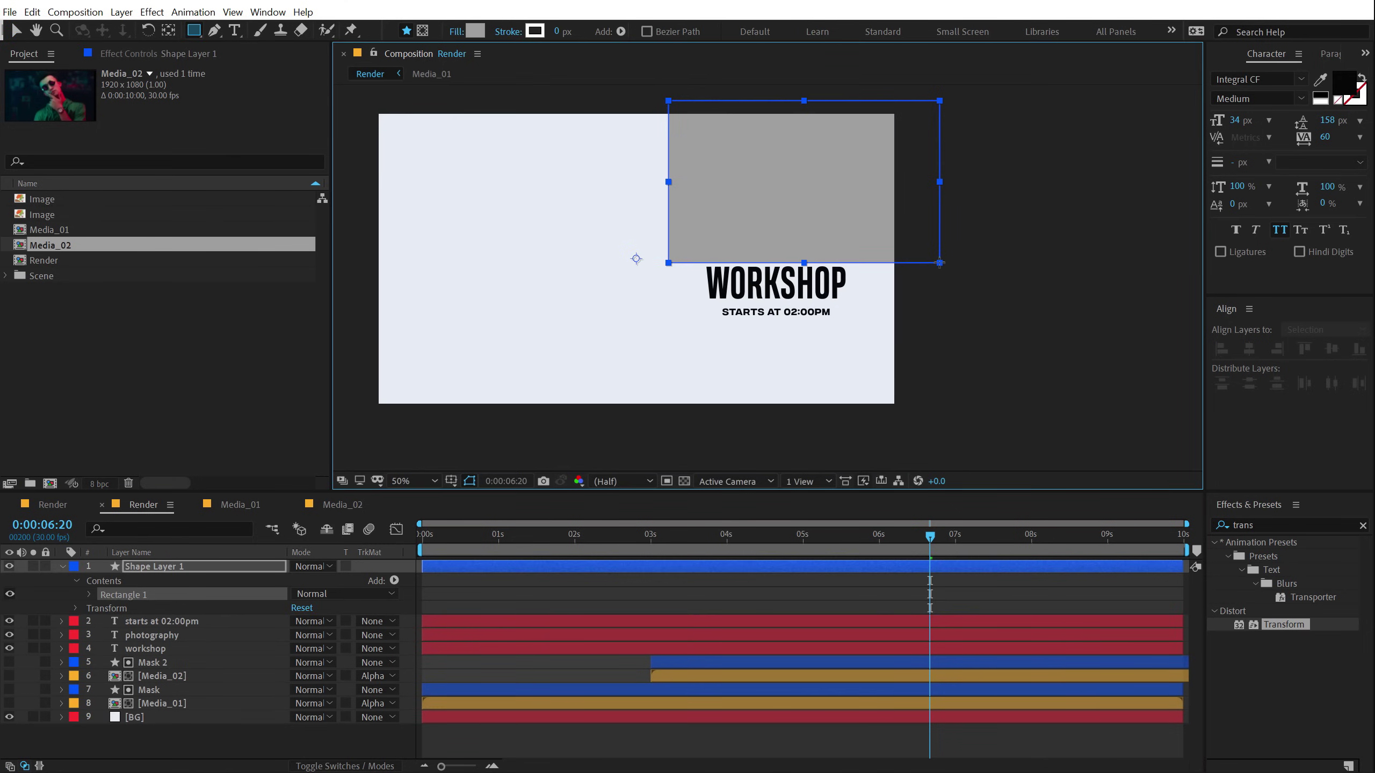
key("v")
scroll(767, 271, "up", 2)
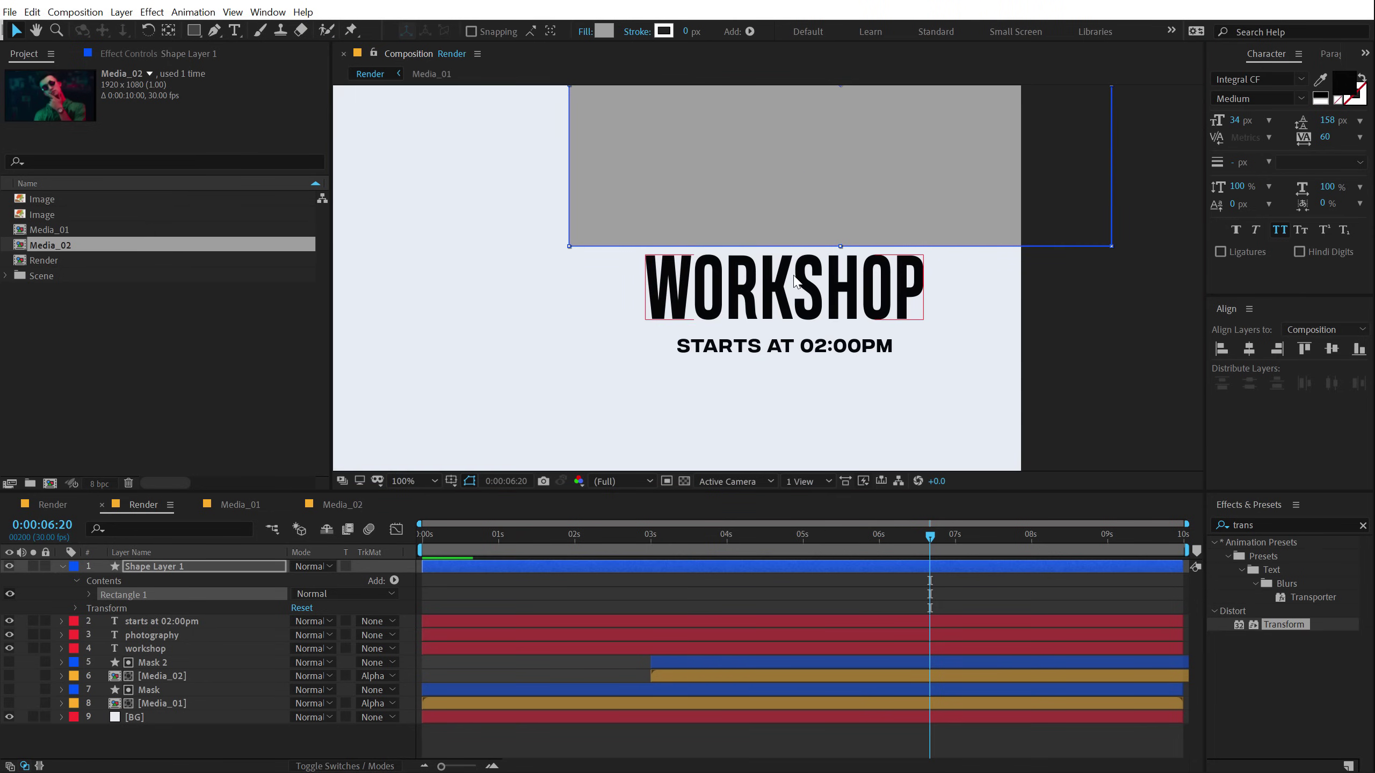
left_click_drag(764, 179, 742, 195)
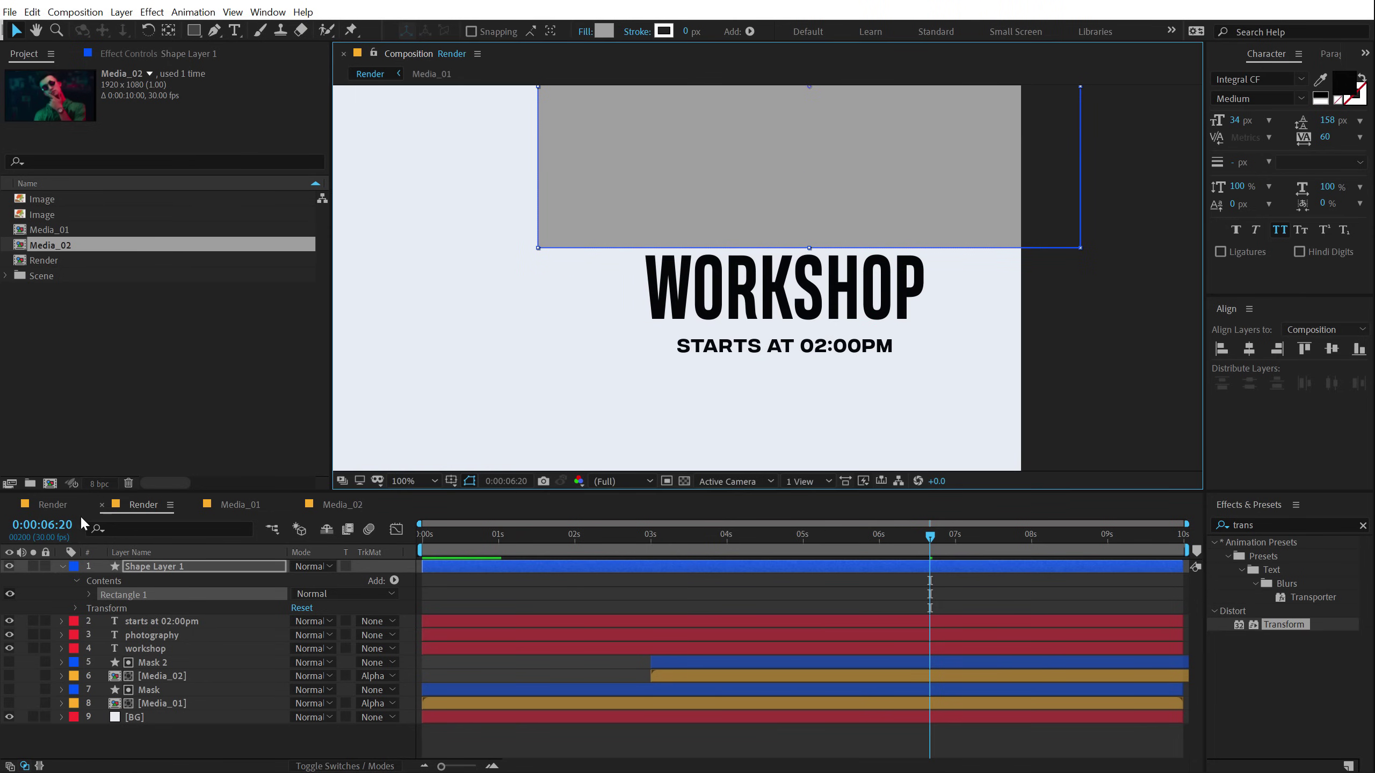
Hide the rectangle's shape layer, rename it Matte and collapse its properties.
left_click(9, 566)
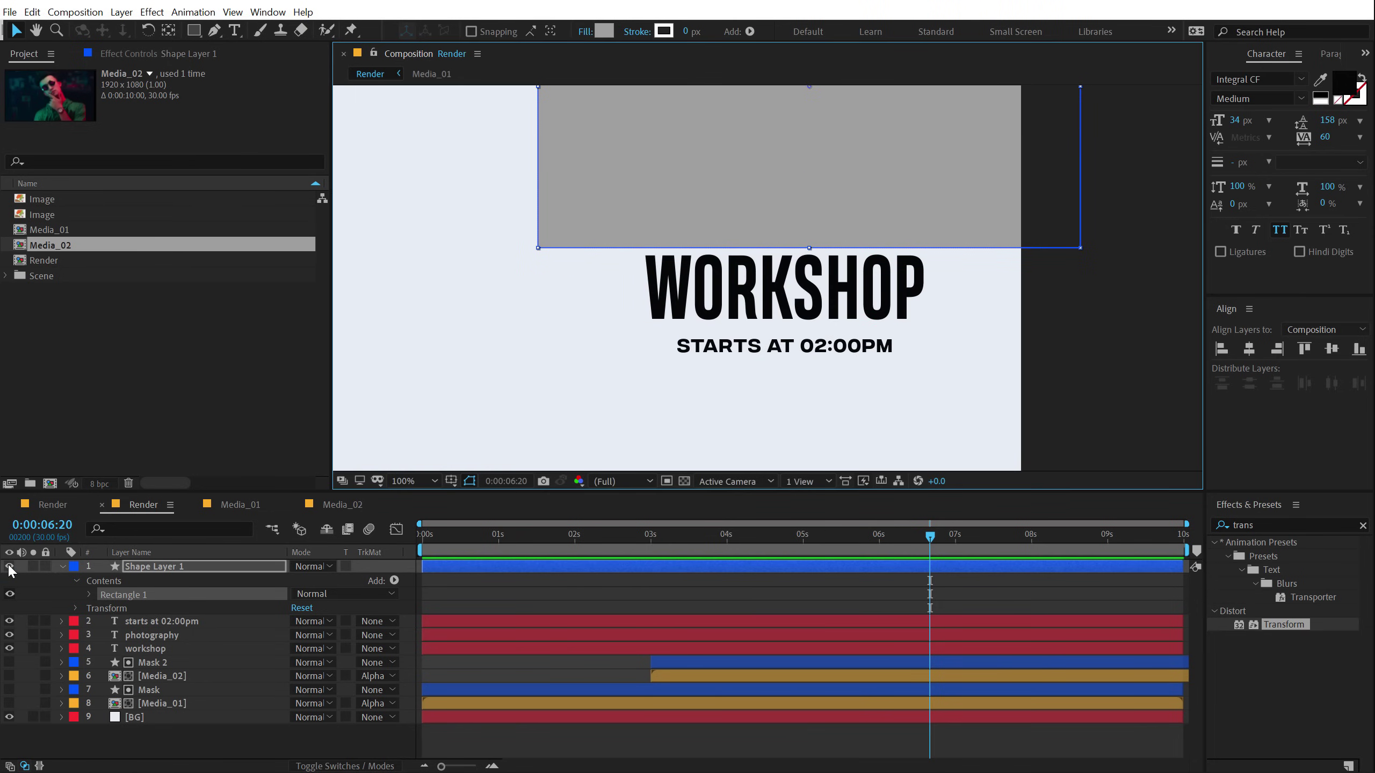
left_click(156, 565)
key("Return")
type("Matte")
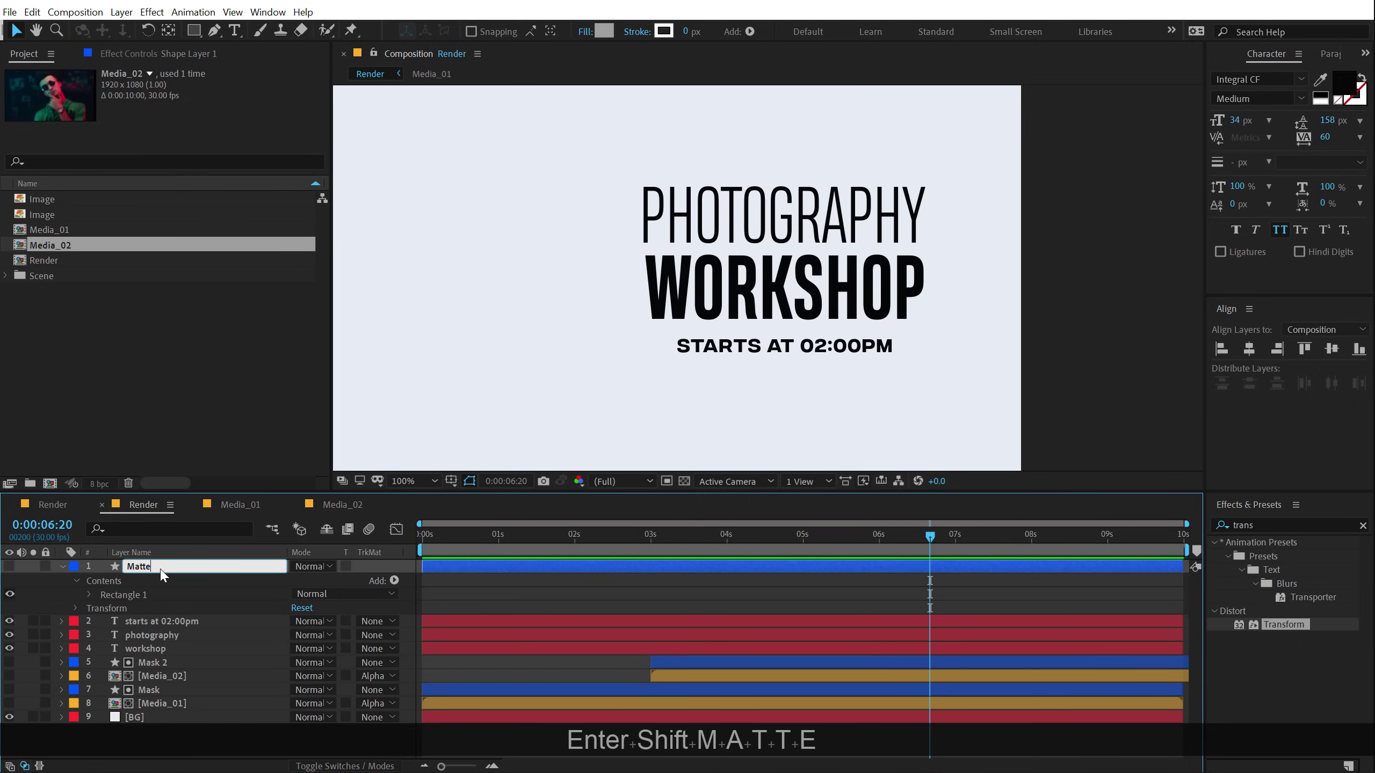
key("Return")
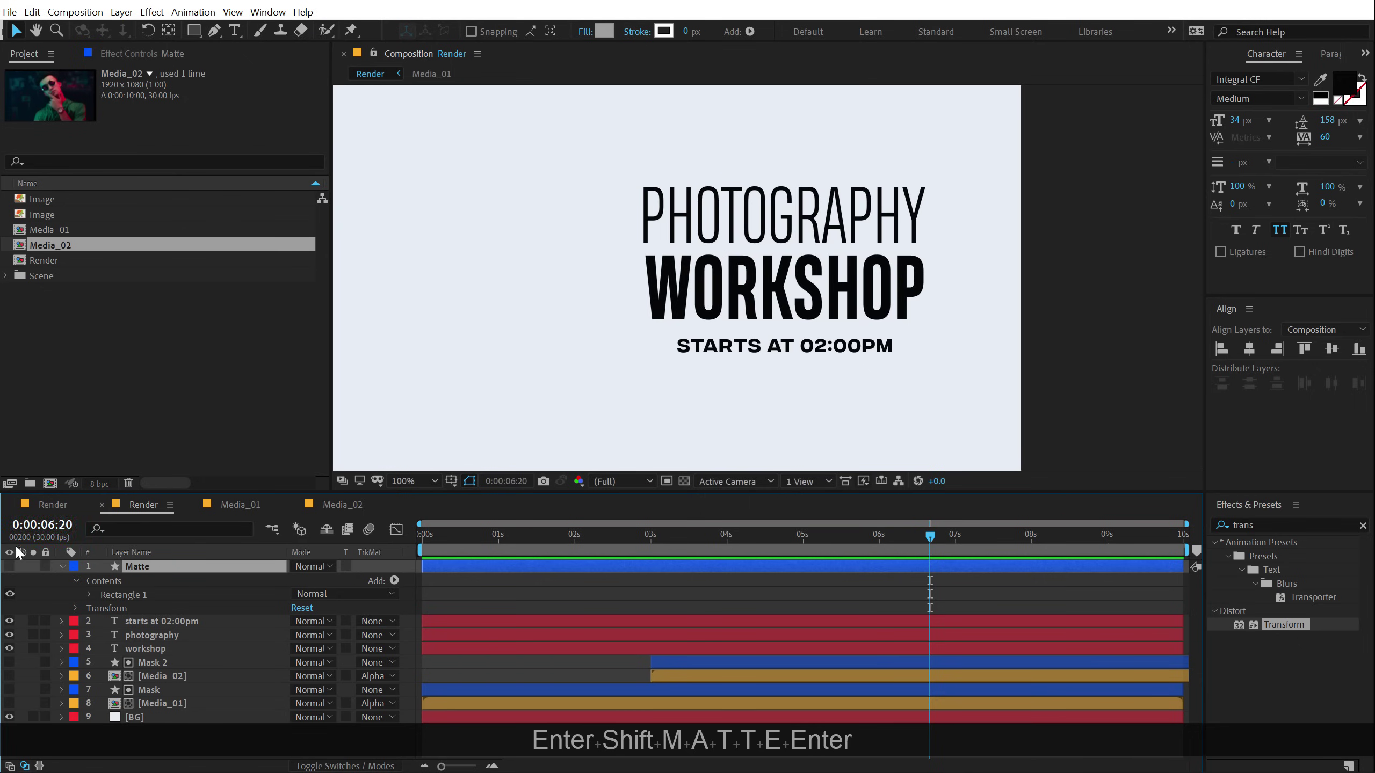
left_click(63, 566)
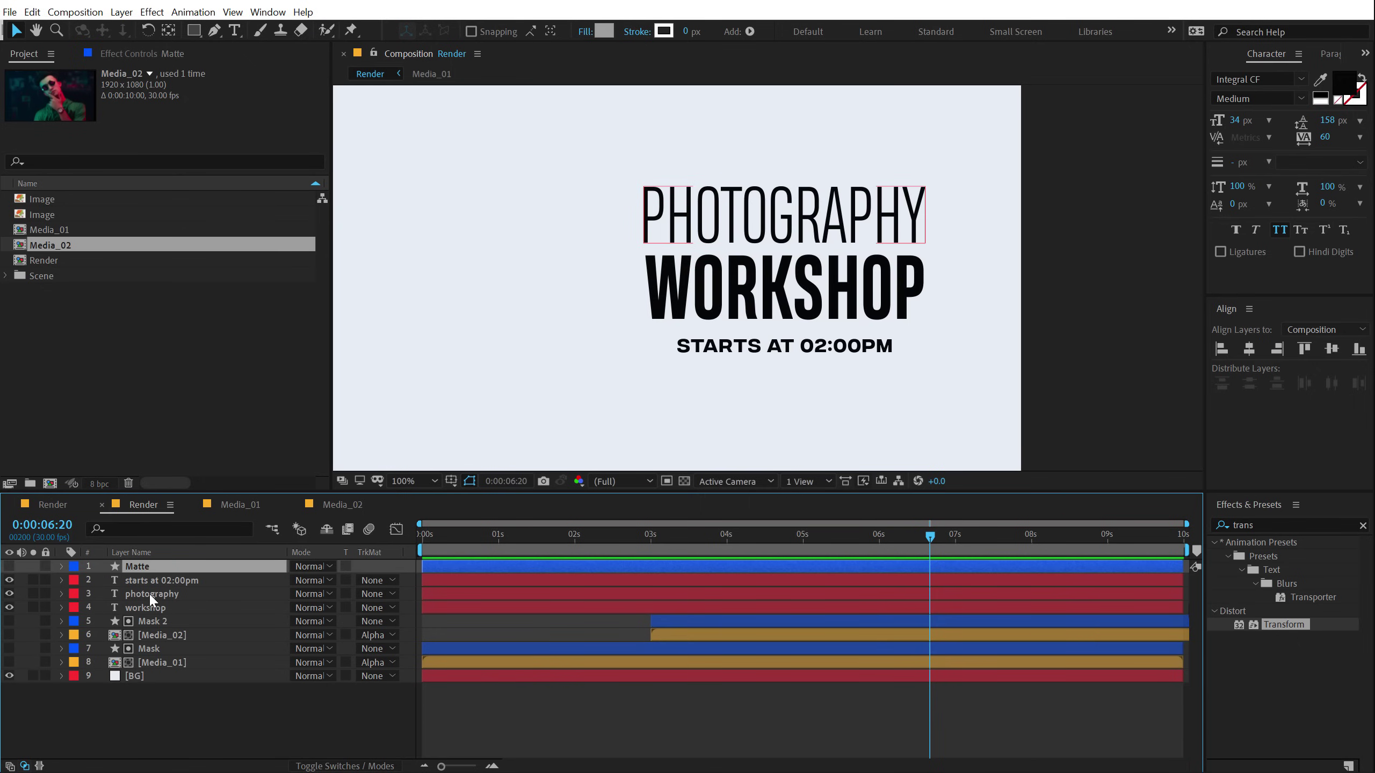
Apply the Set Matte effect to the photography text and take its matte from the Matte layer.
left_click(148, 593)
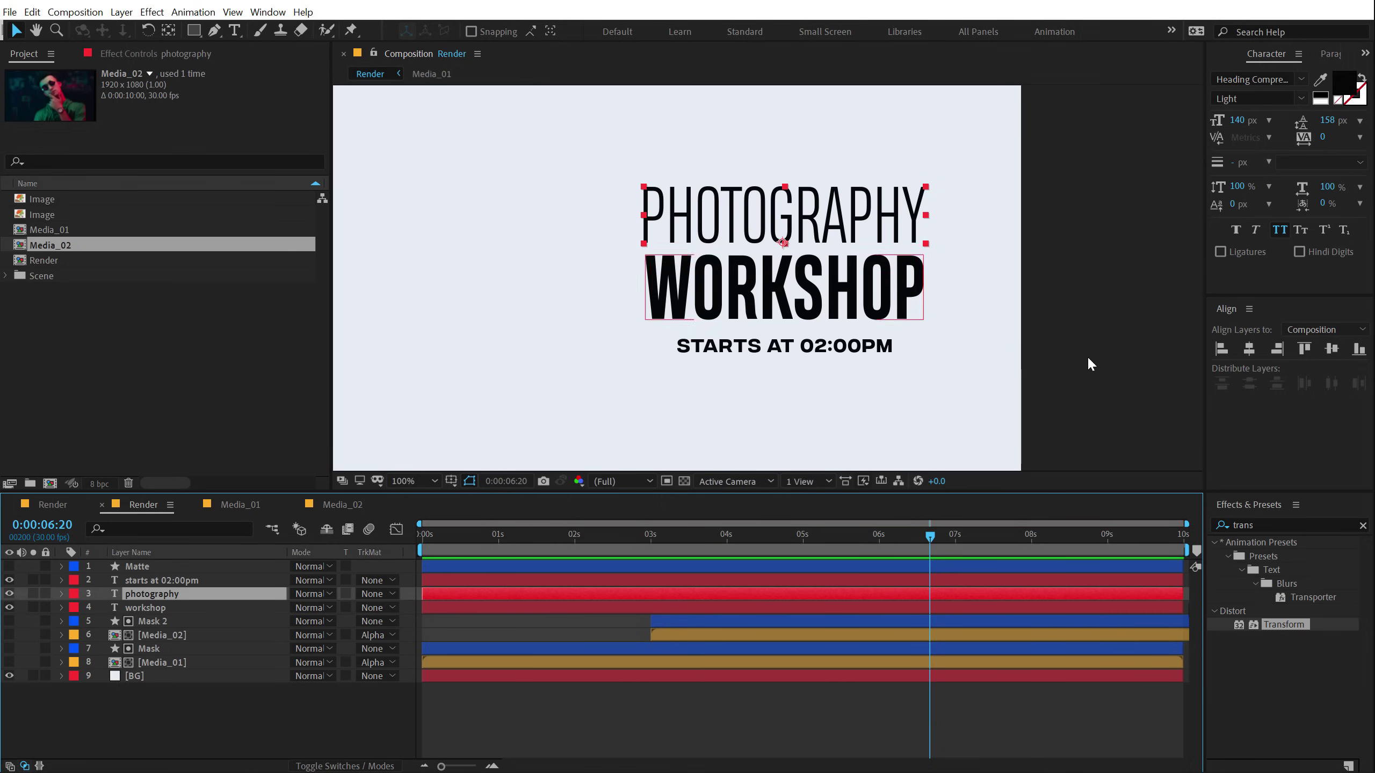
double_click(1265, 526)
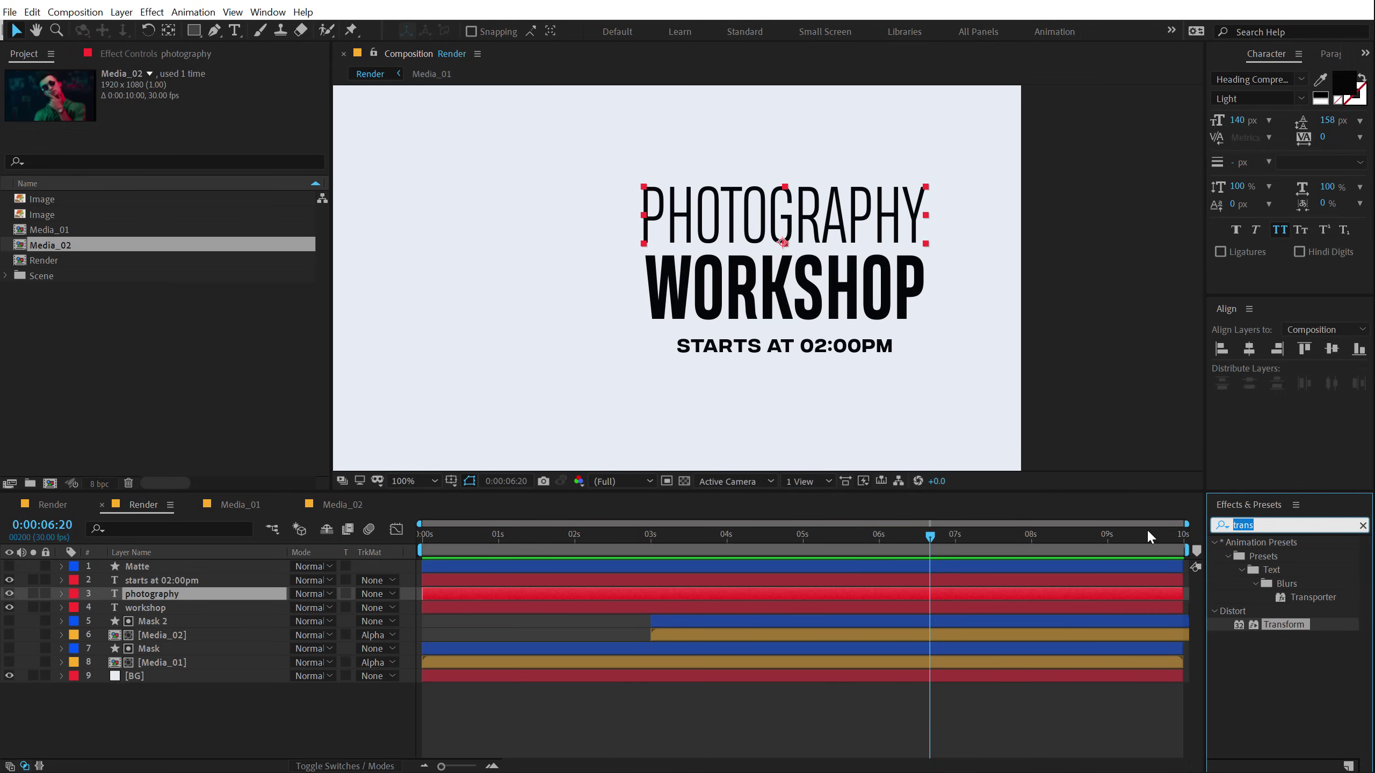
type("set")
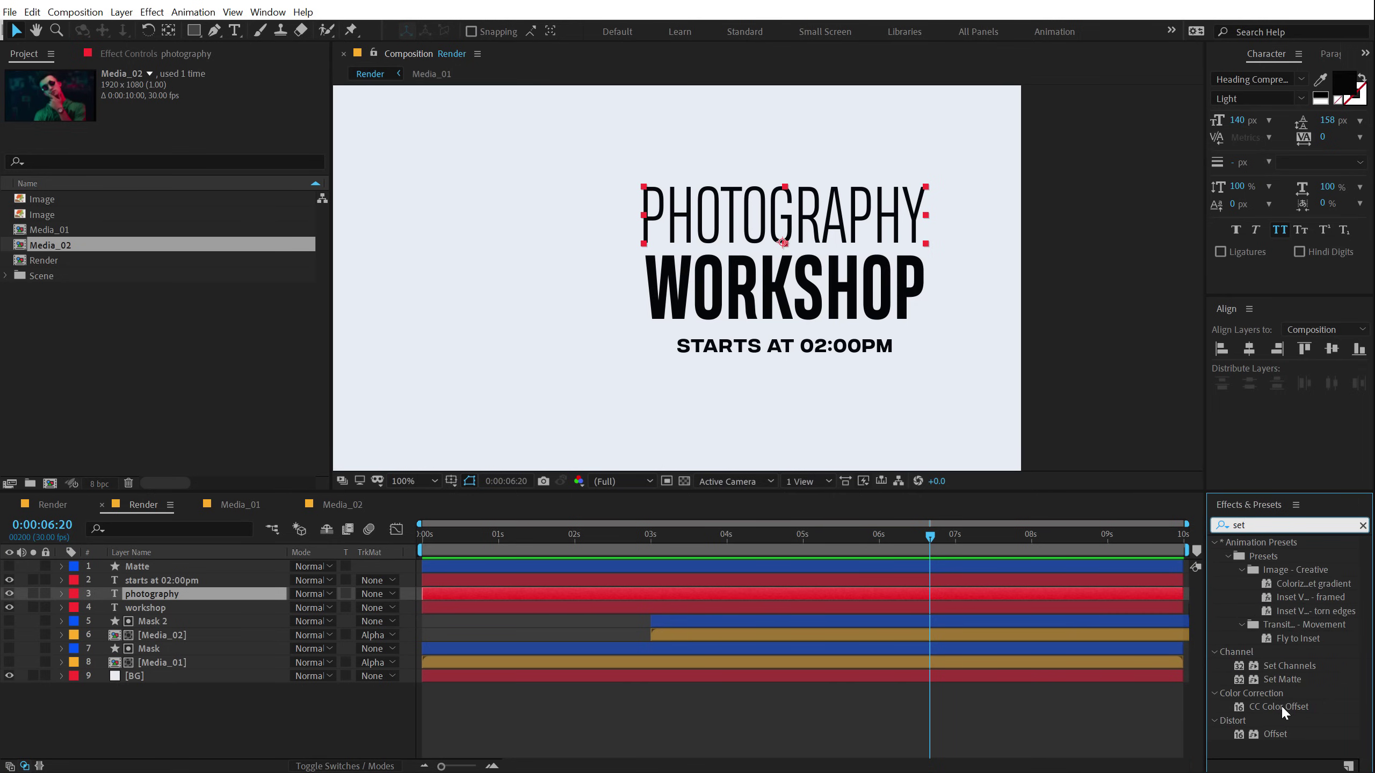
double_click(1280, 680)
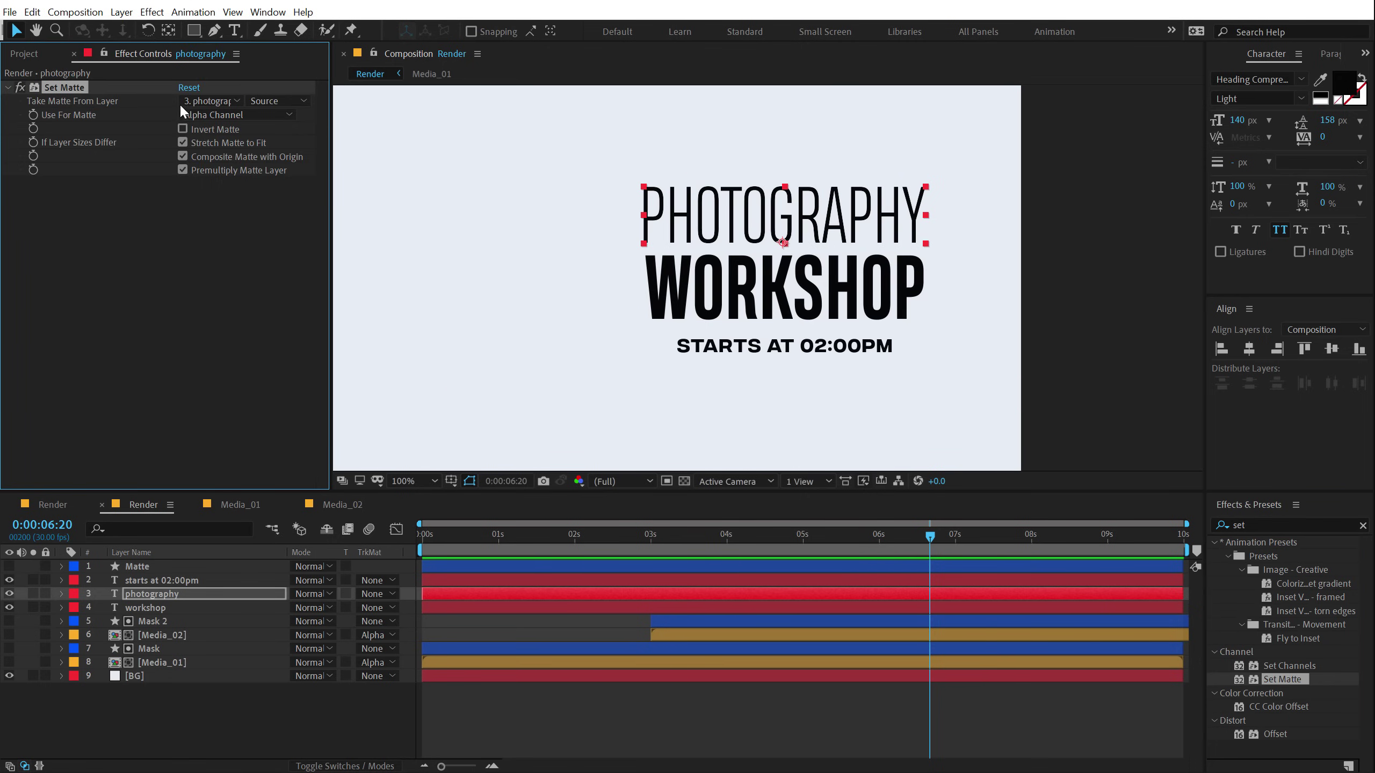
left_click(214, 102)
left_click(226, 136)
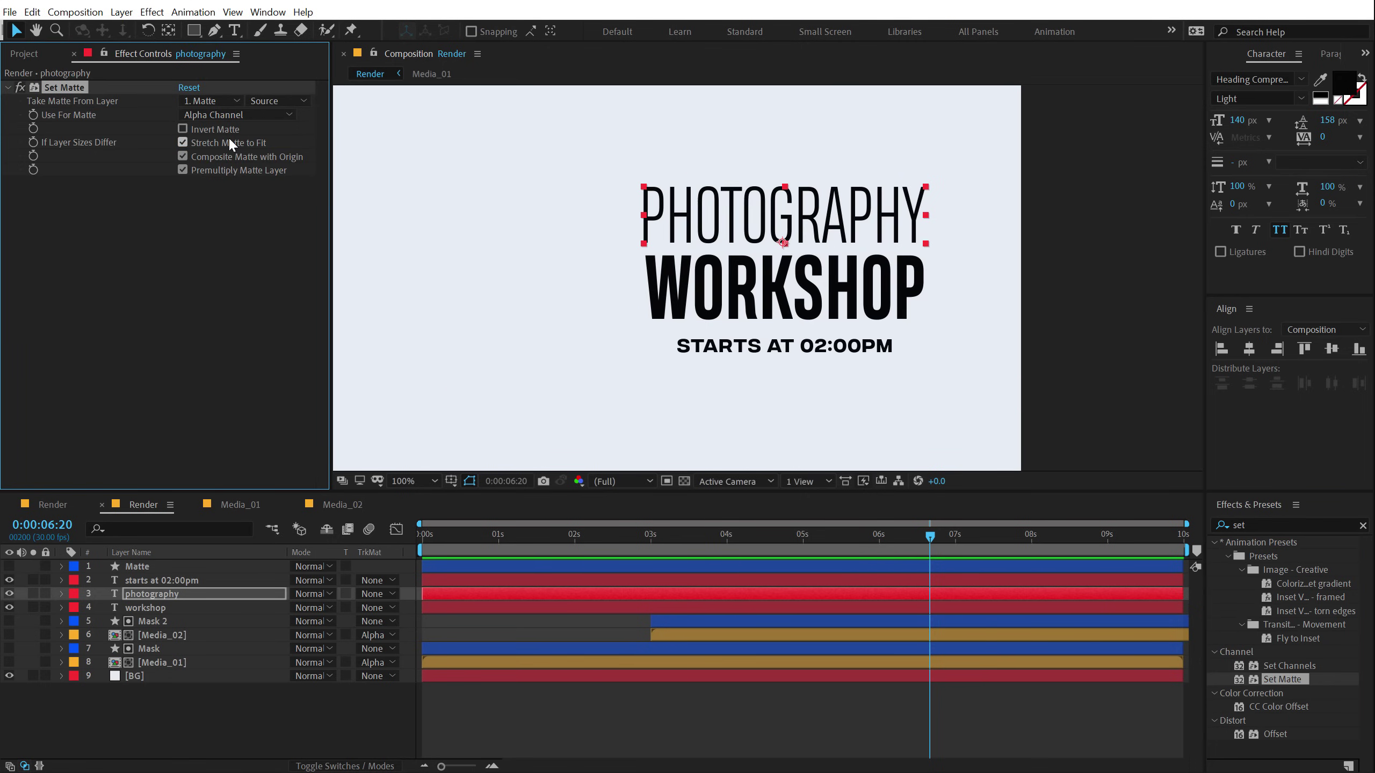
Try moving the photography text vertically to test the matte, and undo the move.
mouse_move(792, 208)
left_mouse_down()
mouse_move(792, 246)
mouse_move(792, 204)
left_mouse_up()
key("ctrl+z")
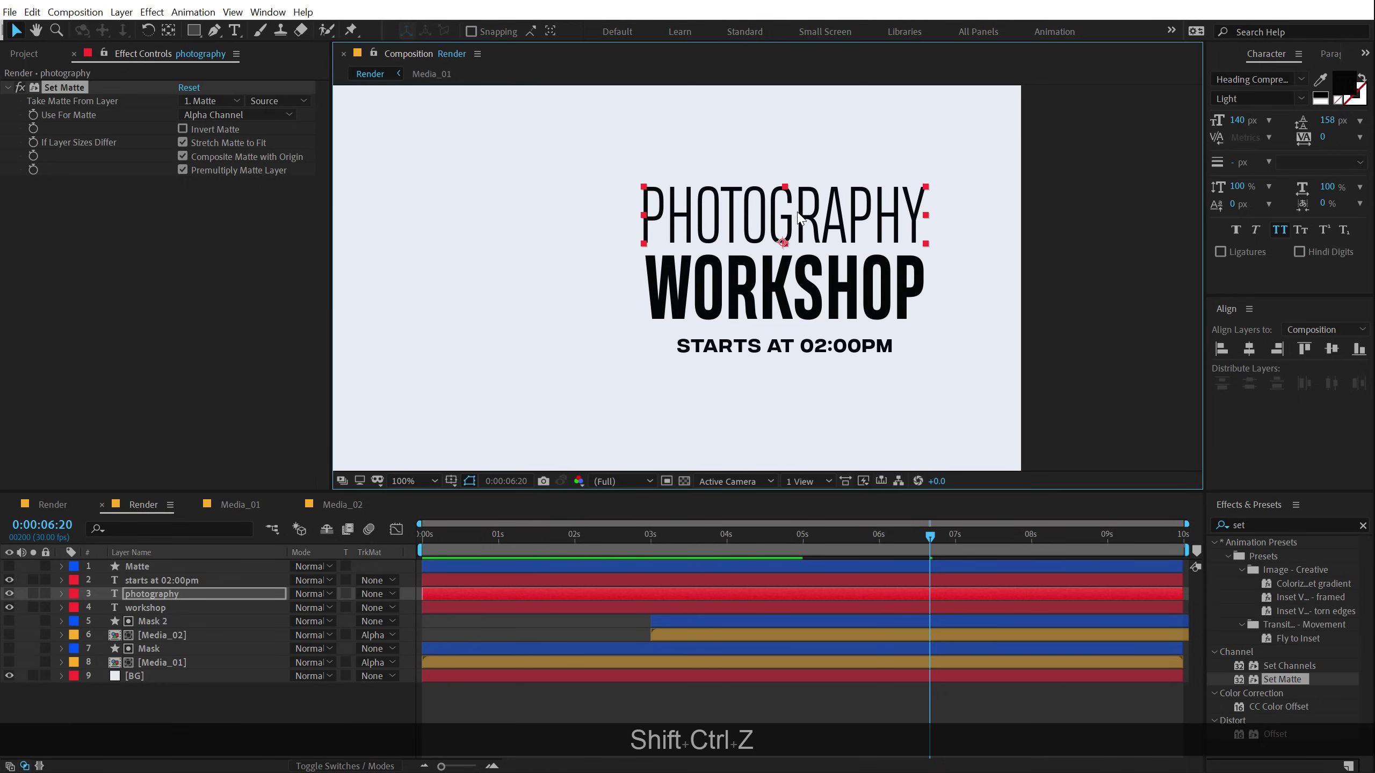
key("ctrl+shift+z")
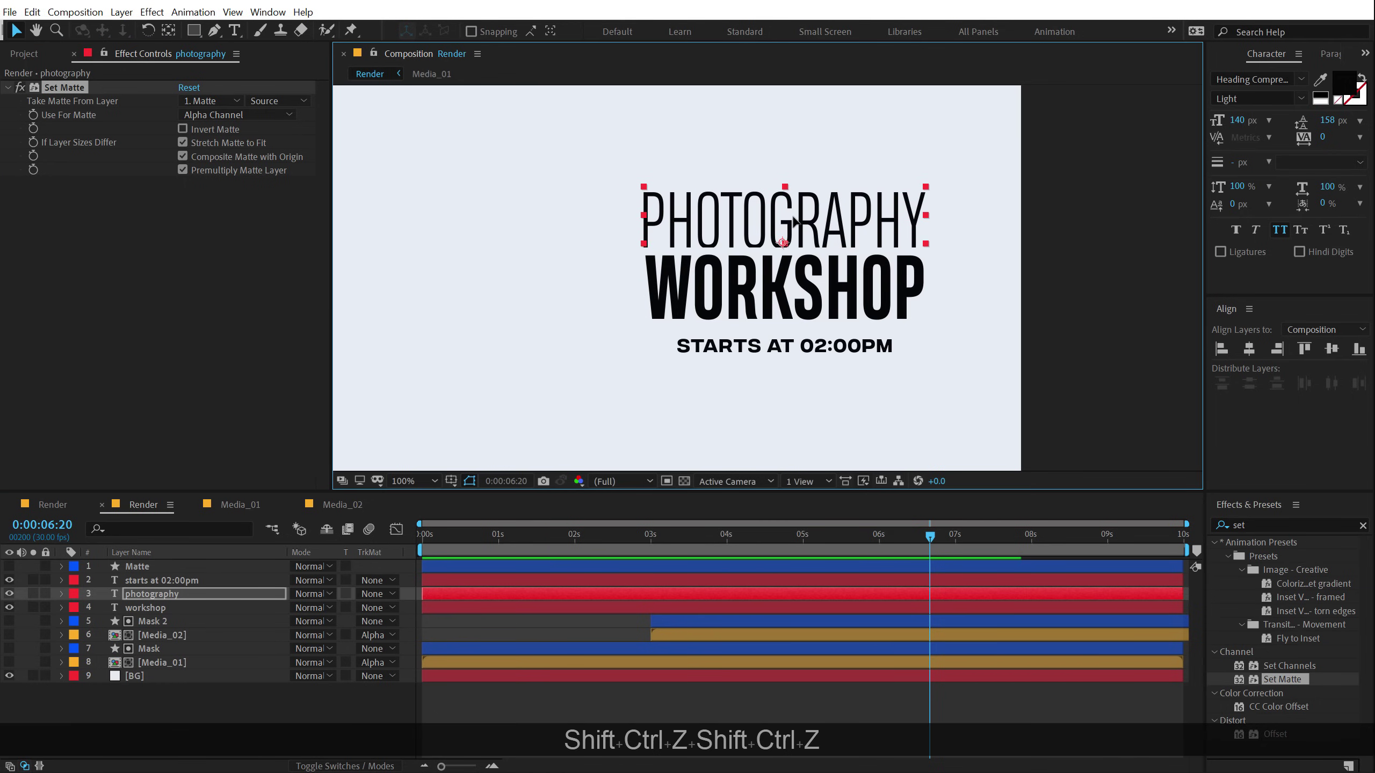
Keyframe the photography text's Position at 2 seconds, and at 0 seconds move it straight down to 1475.5, 667.0 so the matte hides it.
left_click_drag(548, 532, 574, 537)
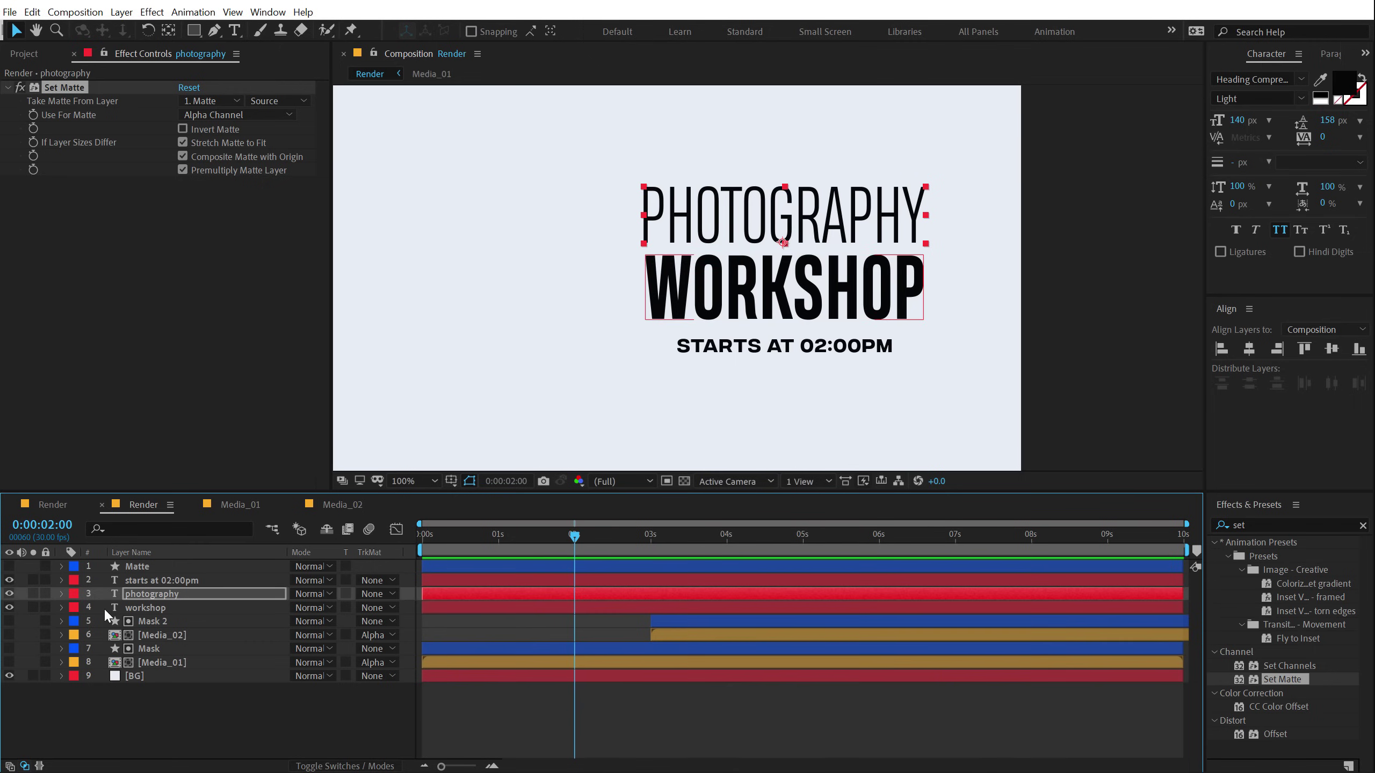
left_click(162, 594)
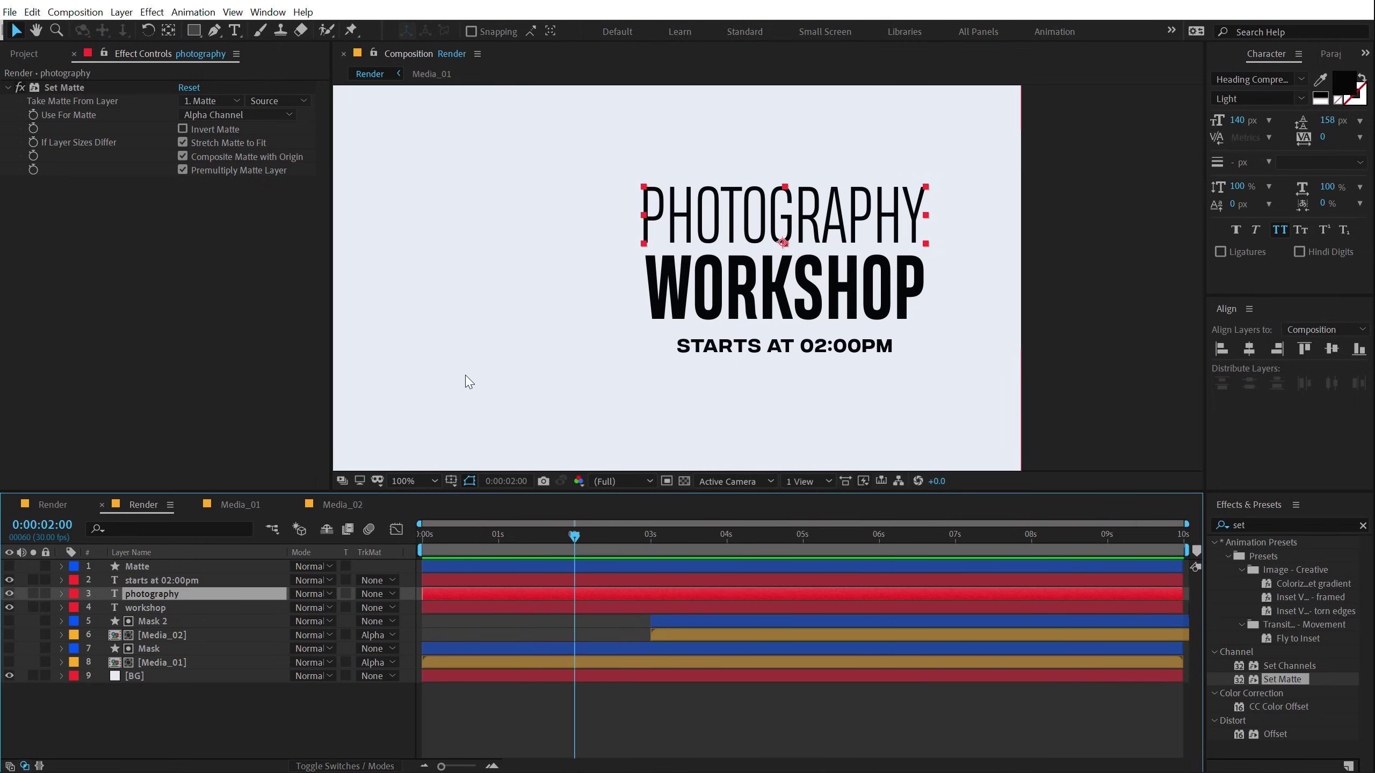
key("p")
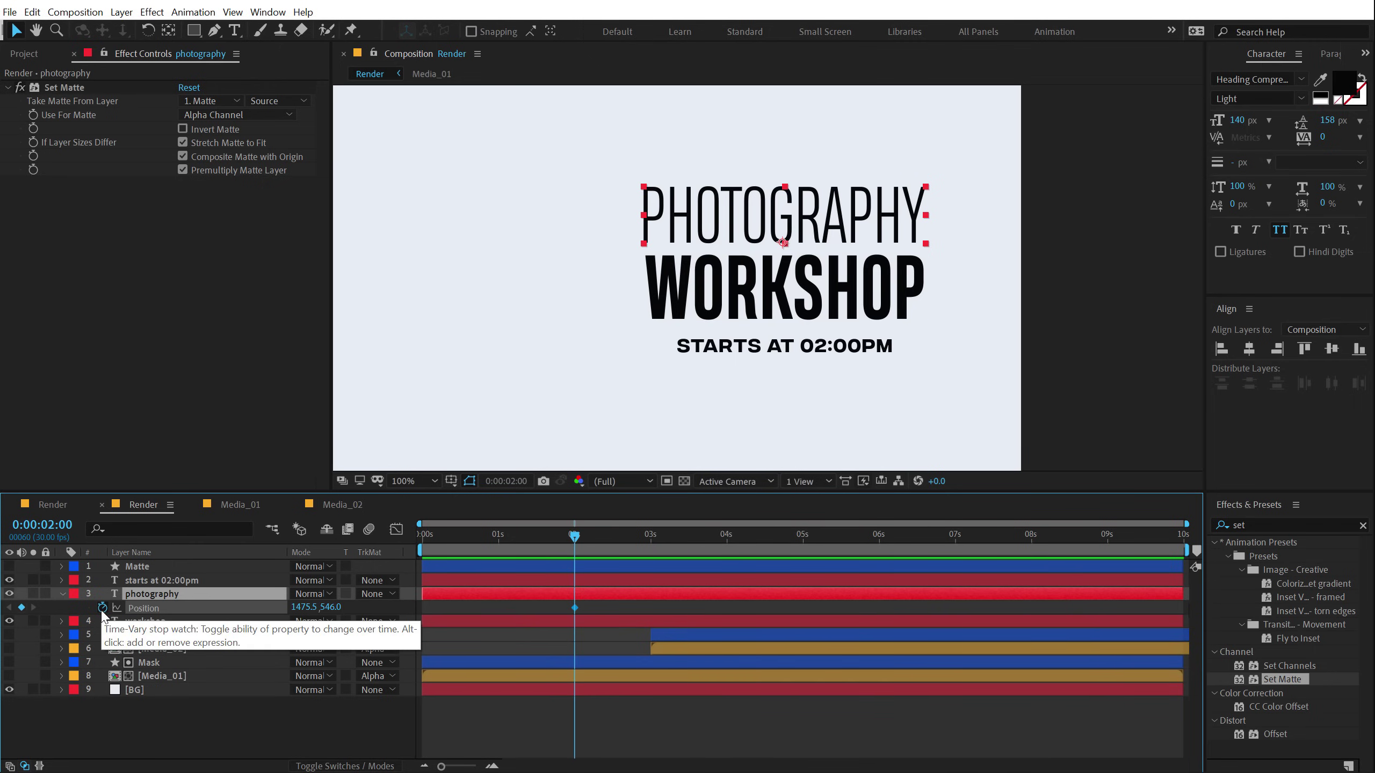
left_click(102, 607)
key("Home")
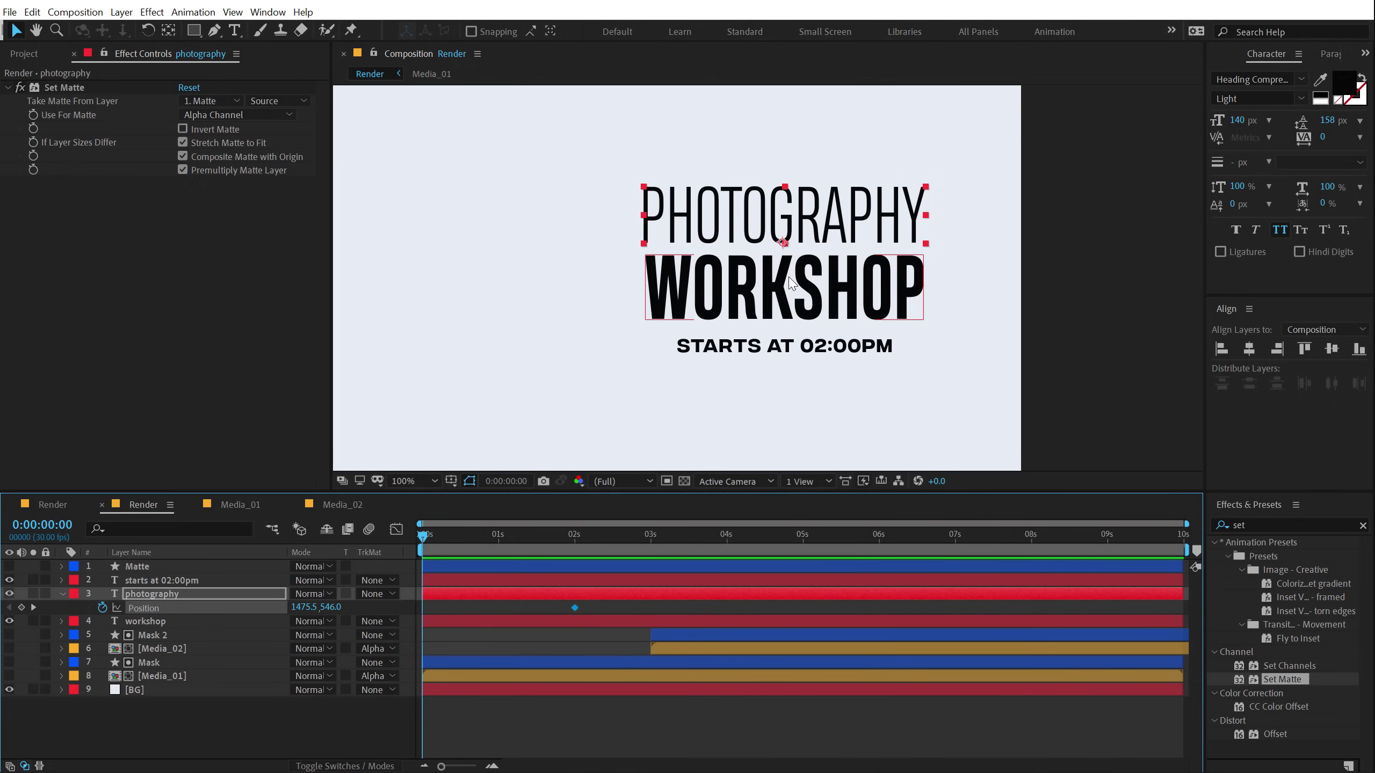
left_click_drag(786, 221, 787, 287)
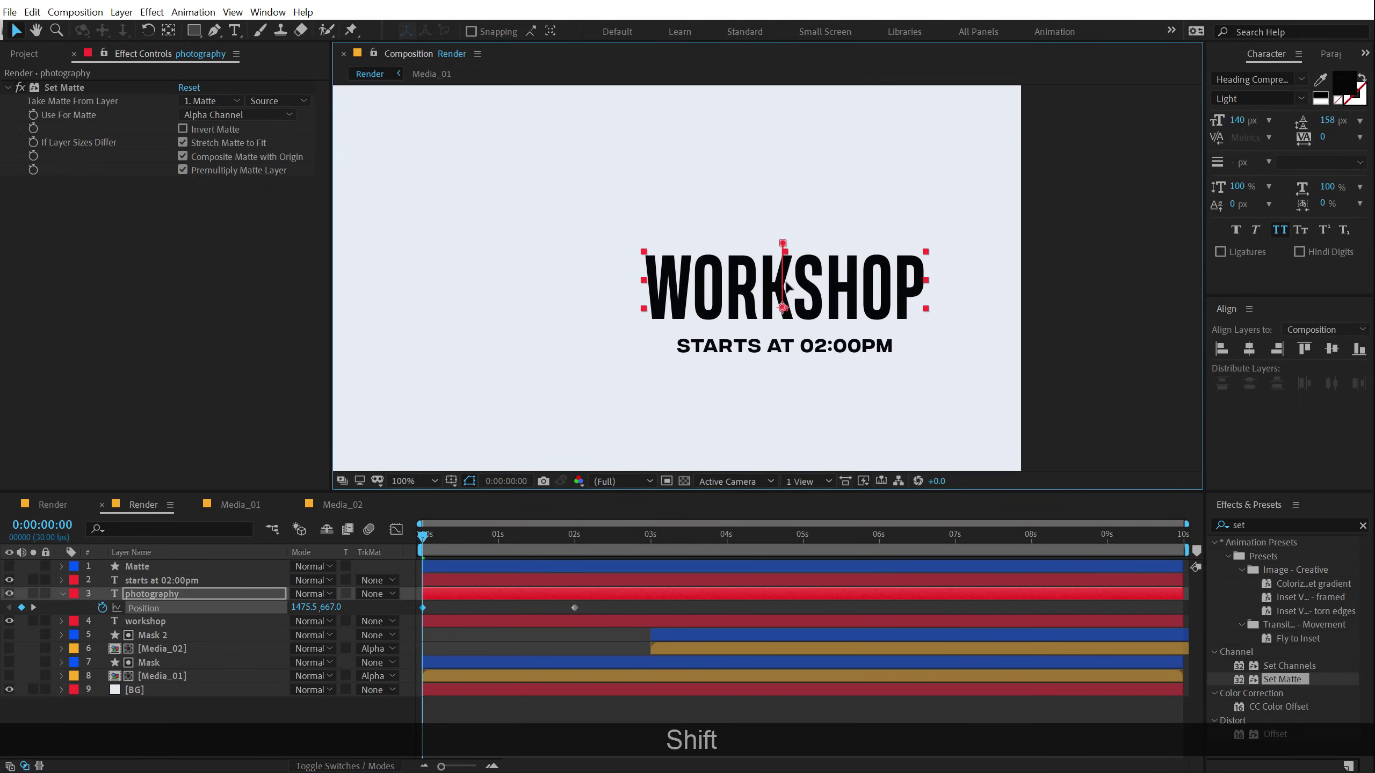
Apply Set Matte to the workshop text with the Matte layer as source and Invert Matte enabled.
left_click(144, 621)
double_click(1286, 681)
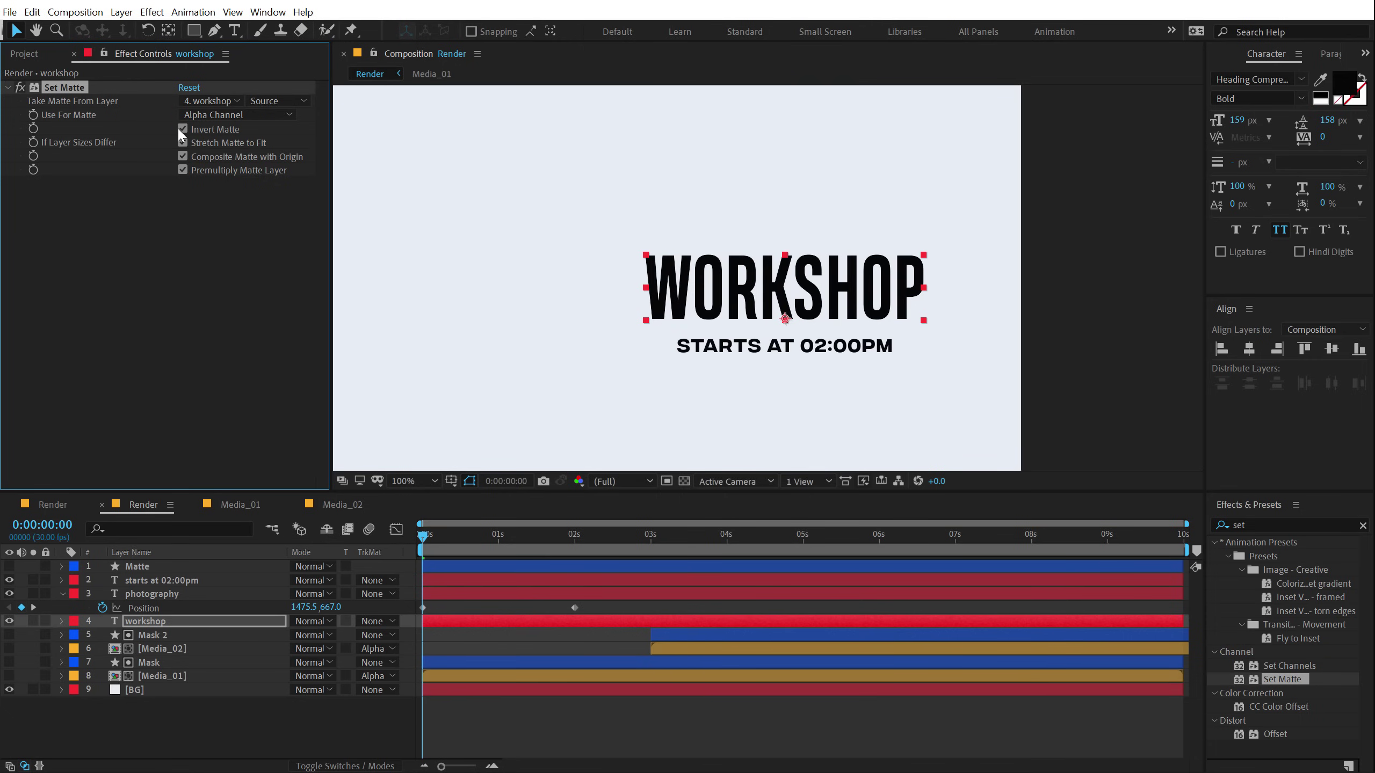
left_click(216, 102)
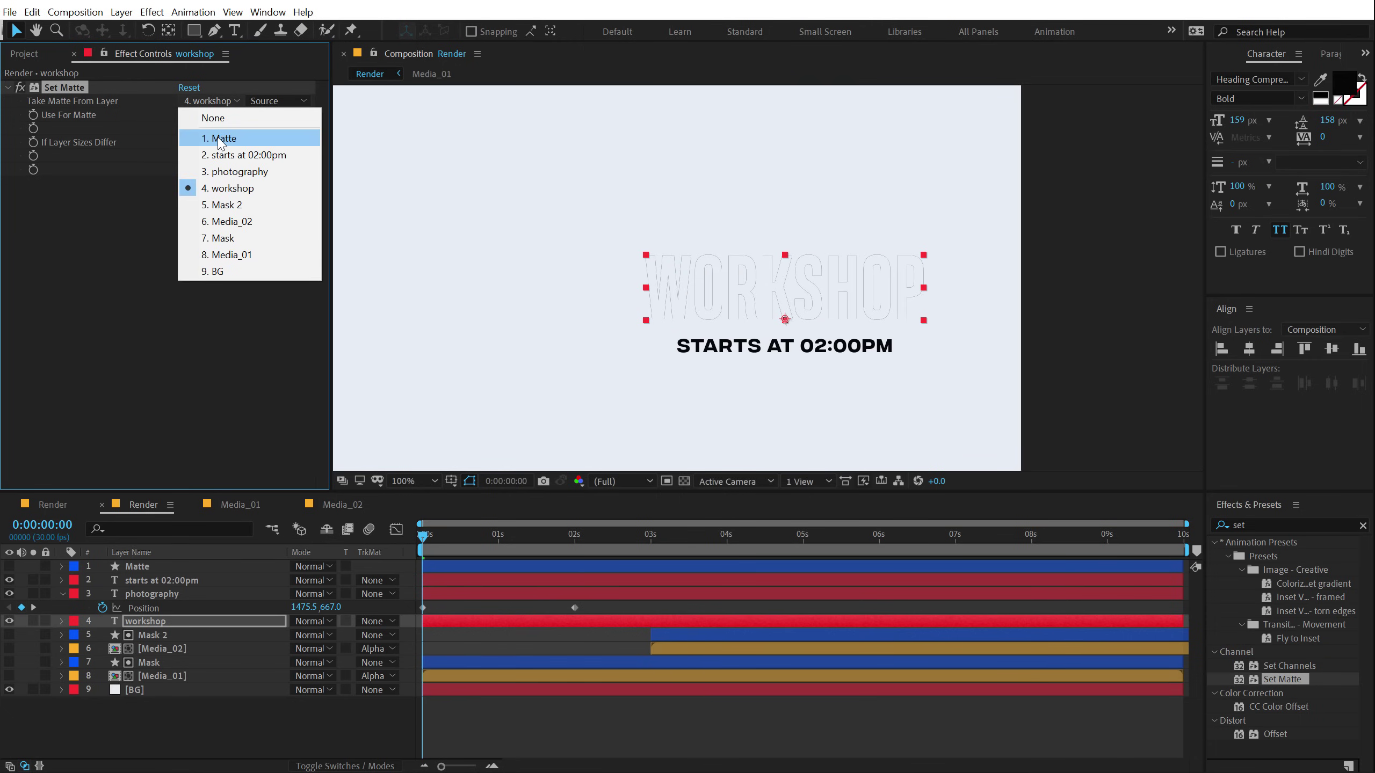
left_click(221, 139)
Keyframe the workshop text's Position at 2 seconds, and at 0 seconds raise it to 1480.8, 547.0.
left_click(163, 620)
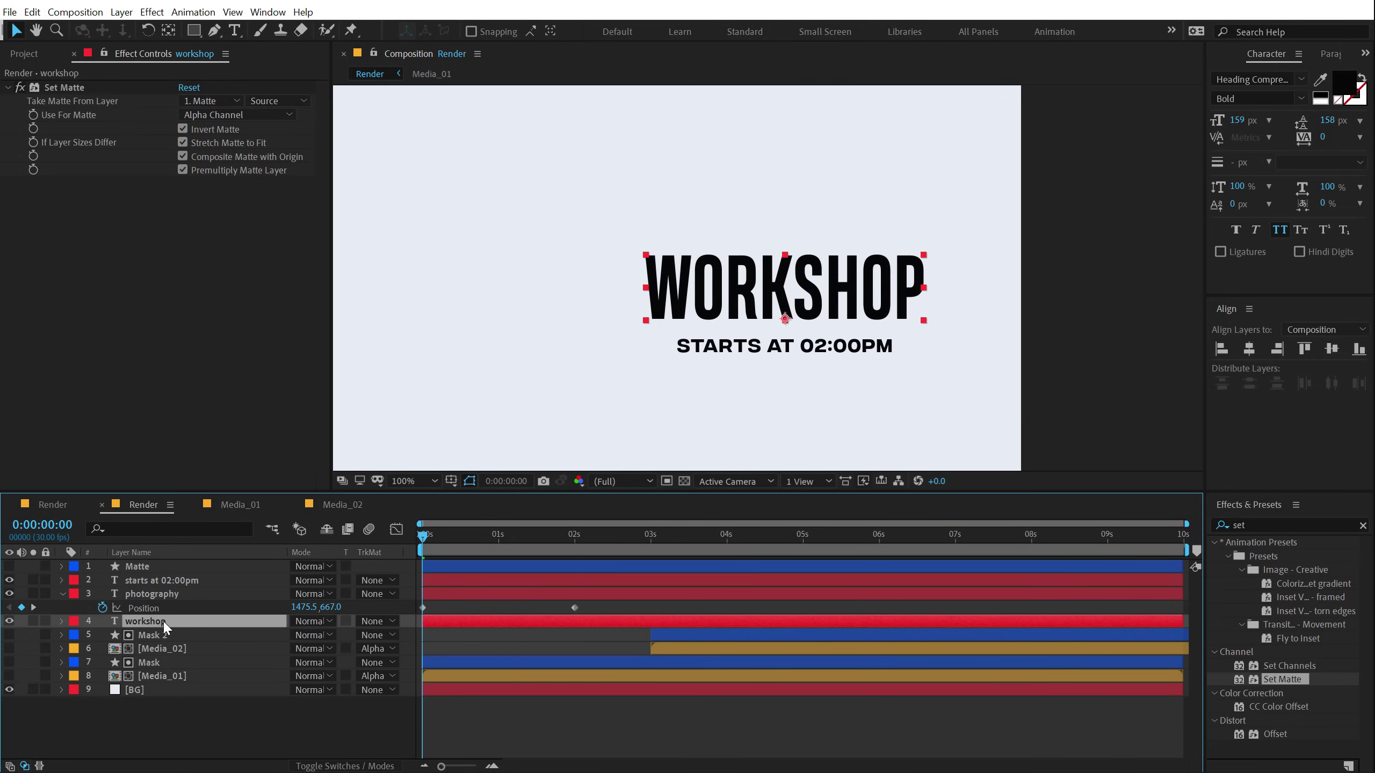
key("p")
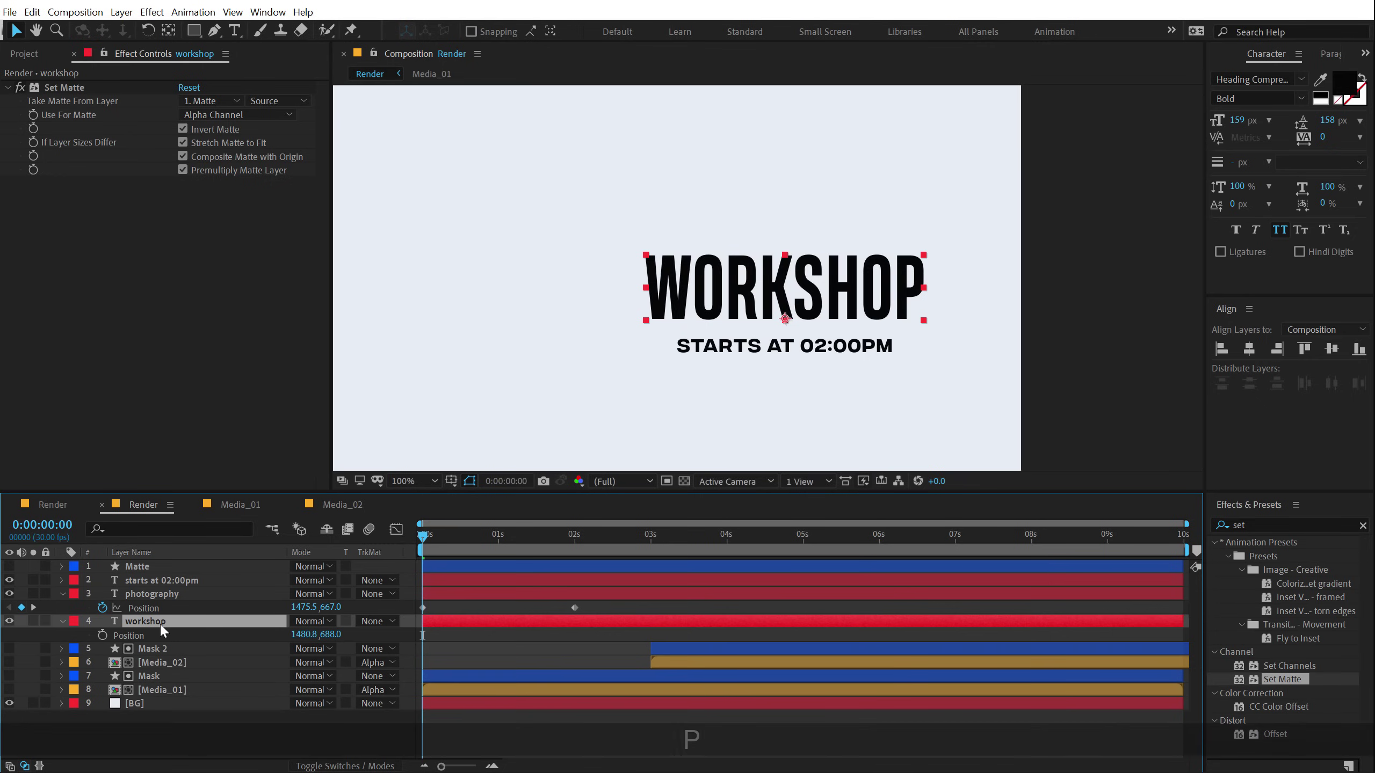
left_click(102, 634)
left_click_drag(423, 634, 575, 635)
left_click_drag(329, 634, 208, 638)
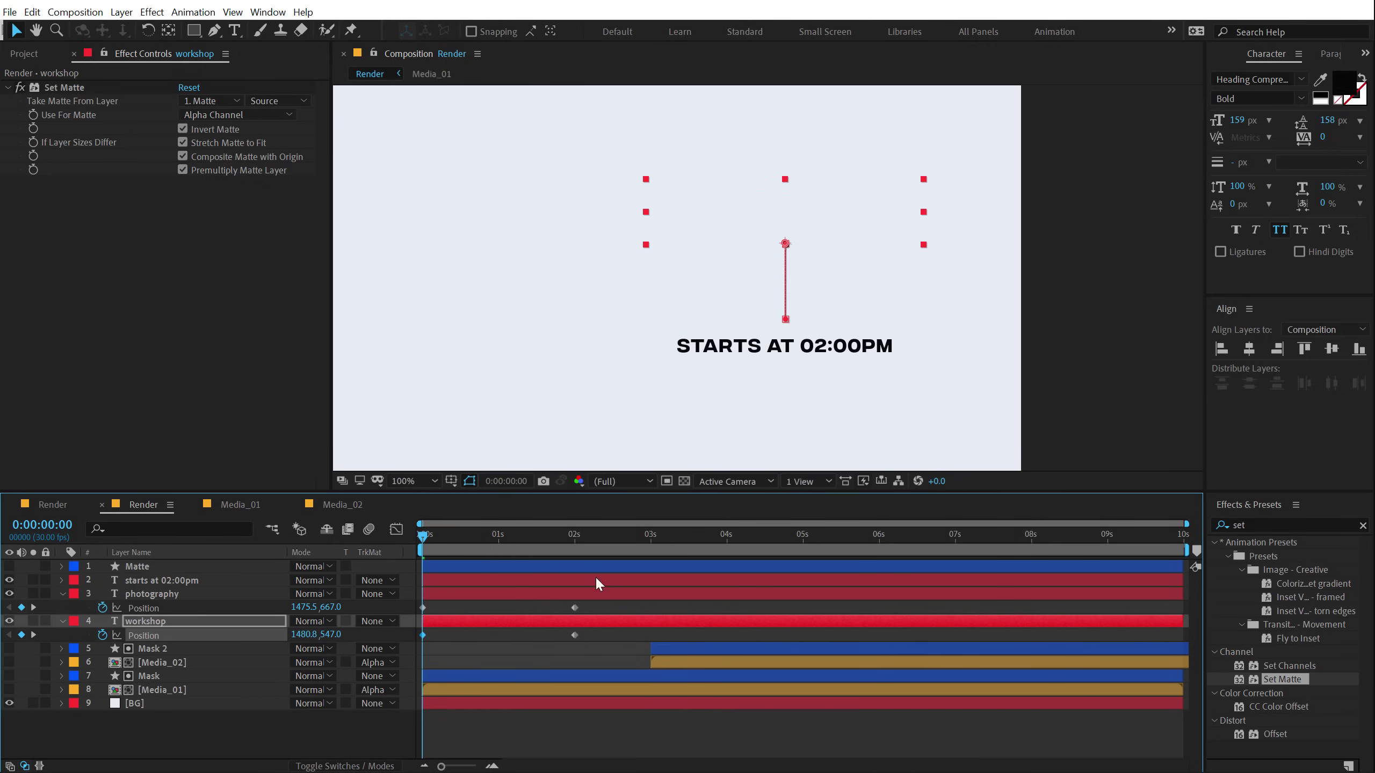
Apply Easy Ease to all Position keyframes of the photography and workshop texts.
mouse_move(428, 542)
left_mouse_down()
mouse_move(585, 537)
mouse_move(428, 570)
left_mouse_up()
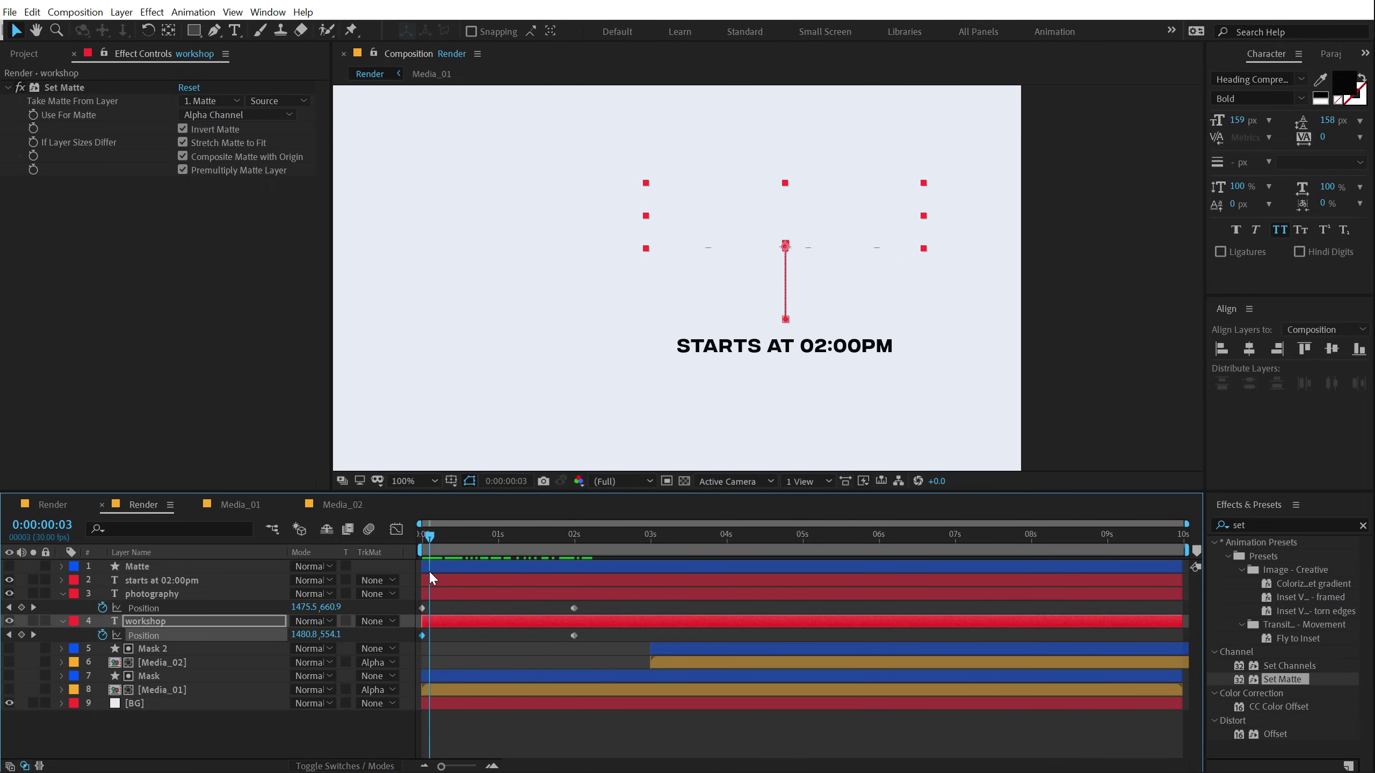
left_click_drag(601, 603, 384, 644)
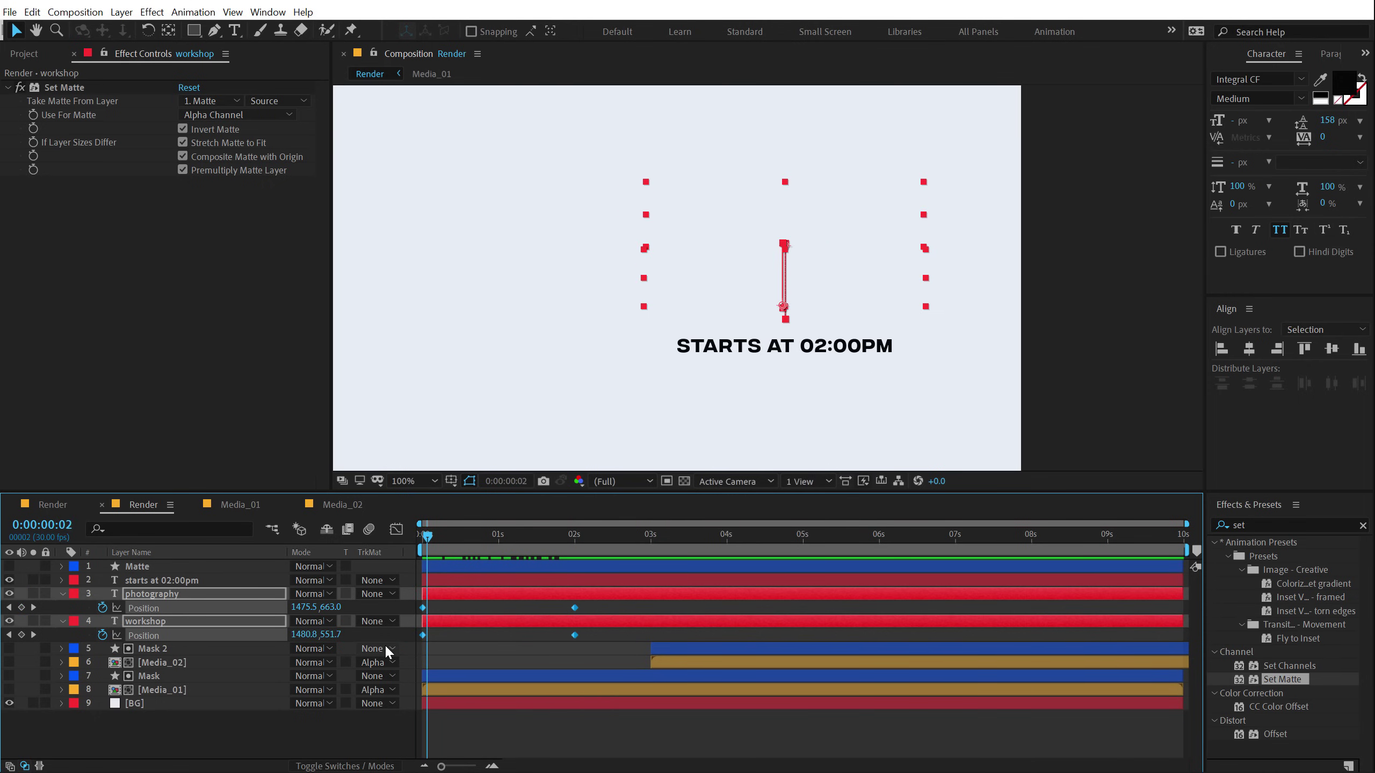
key("F9")
Reshape the speed curves of both title texts into a sharp peak at 1 second and preview the reveal.
left_click(396, 530)
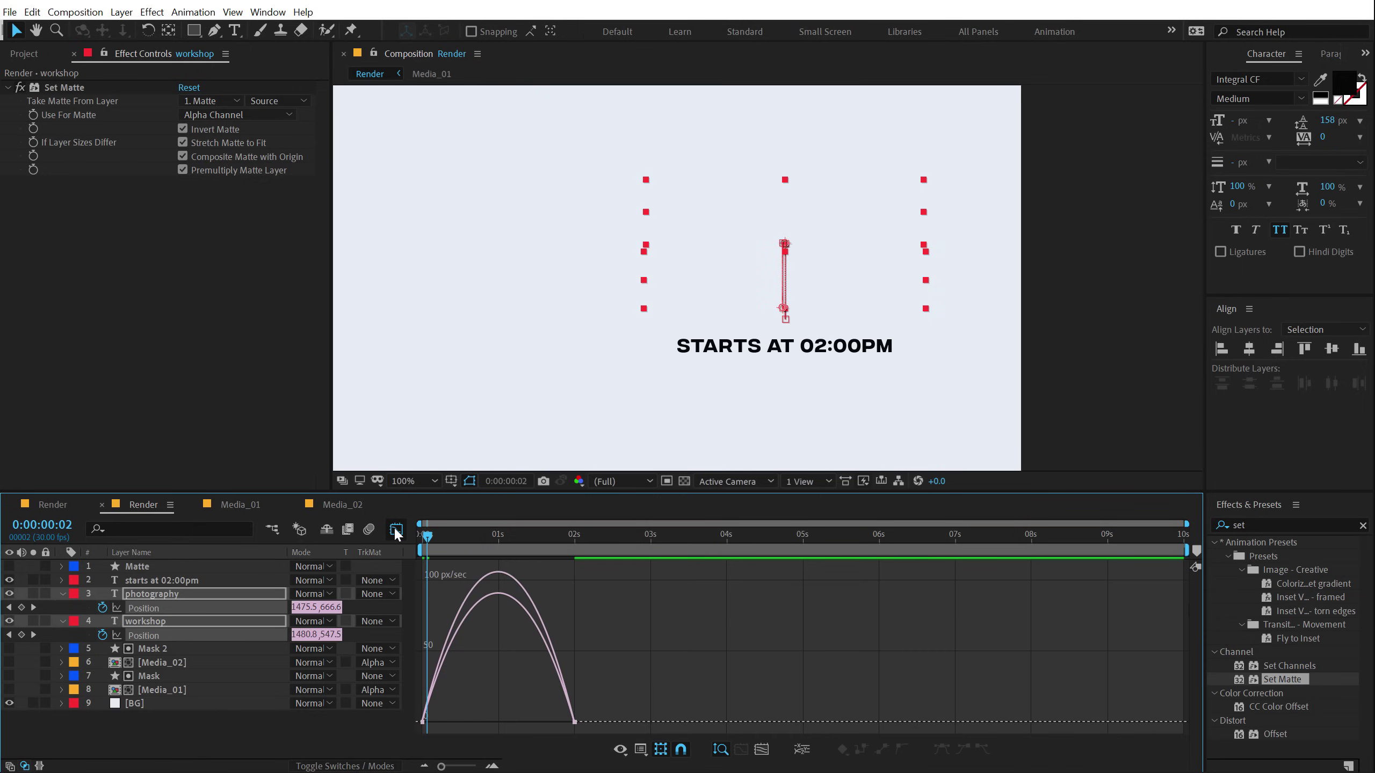
left_click(494, 534)
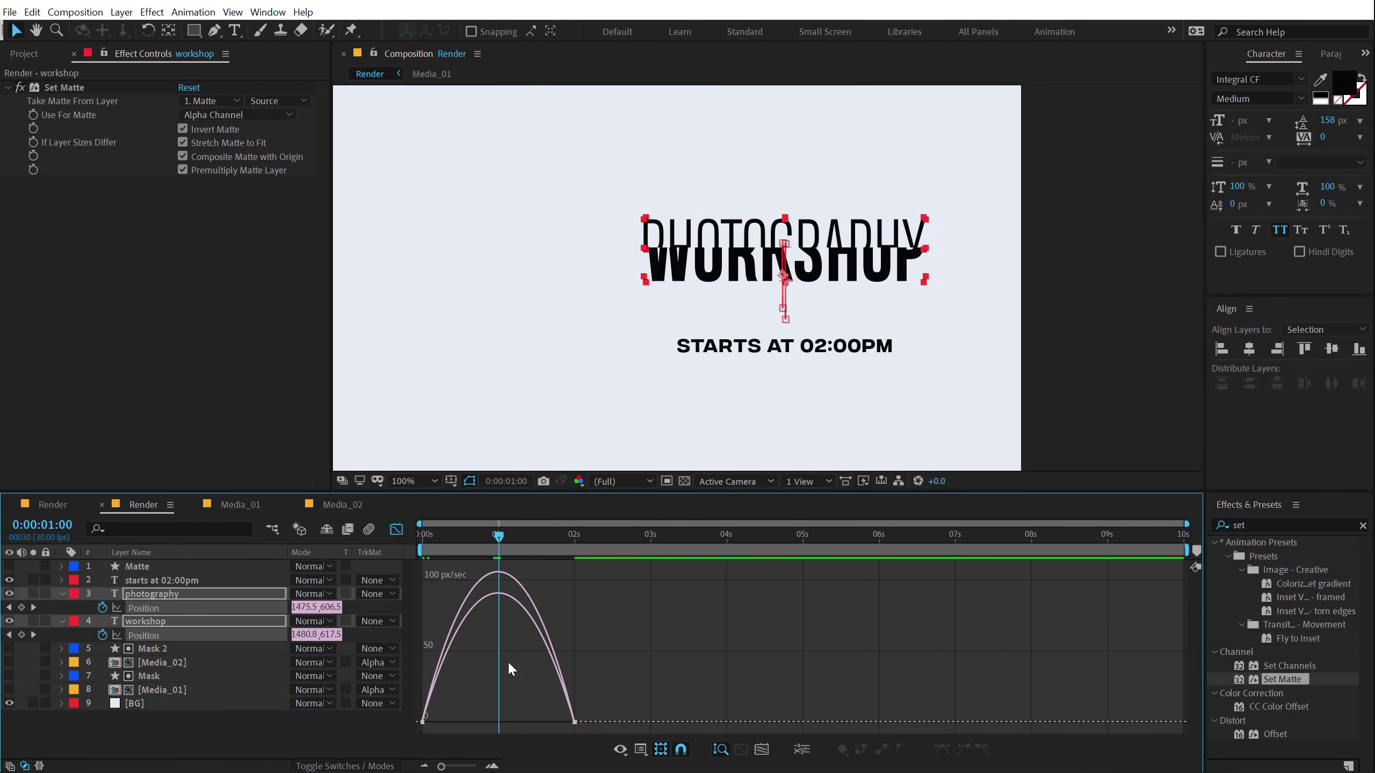
left_click_drag(410, 734, 507, 728)
key("ctrl+shift+z")
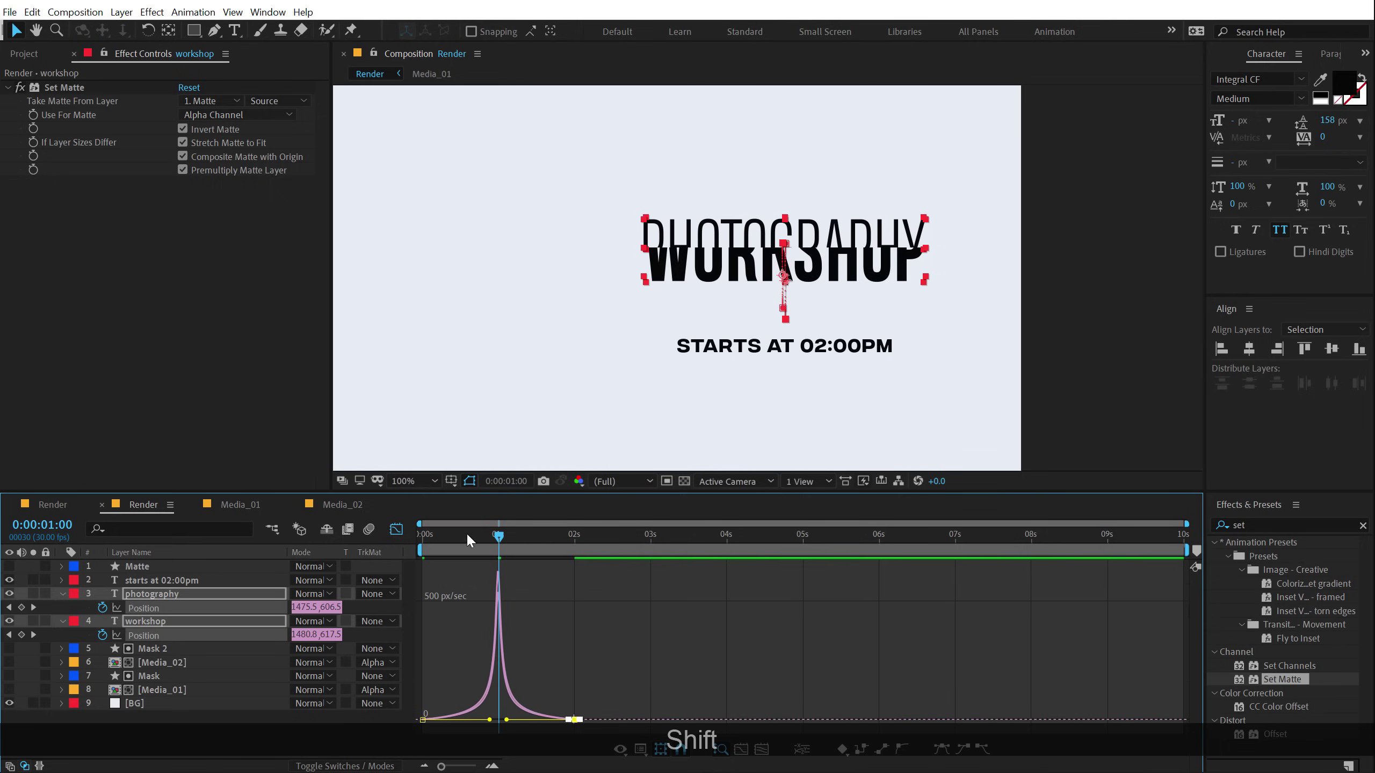
left_click_drag(466, 543, 374, 548)
key("space")
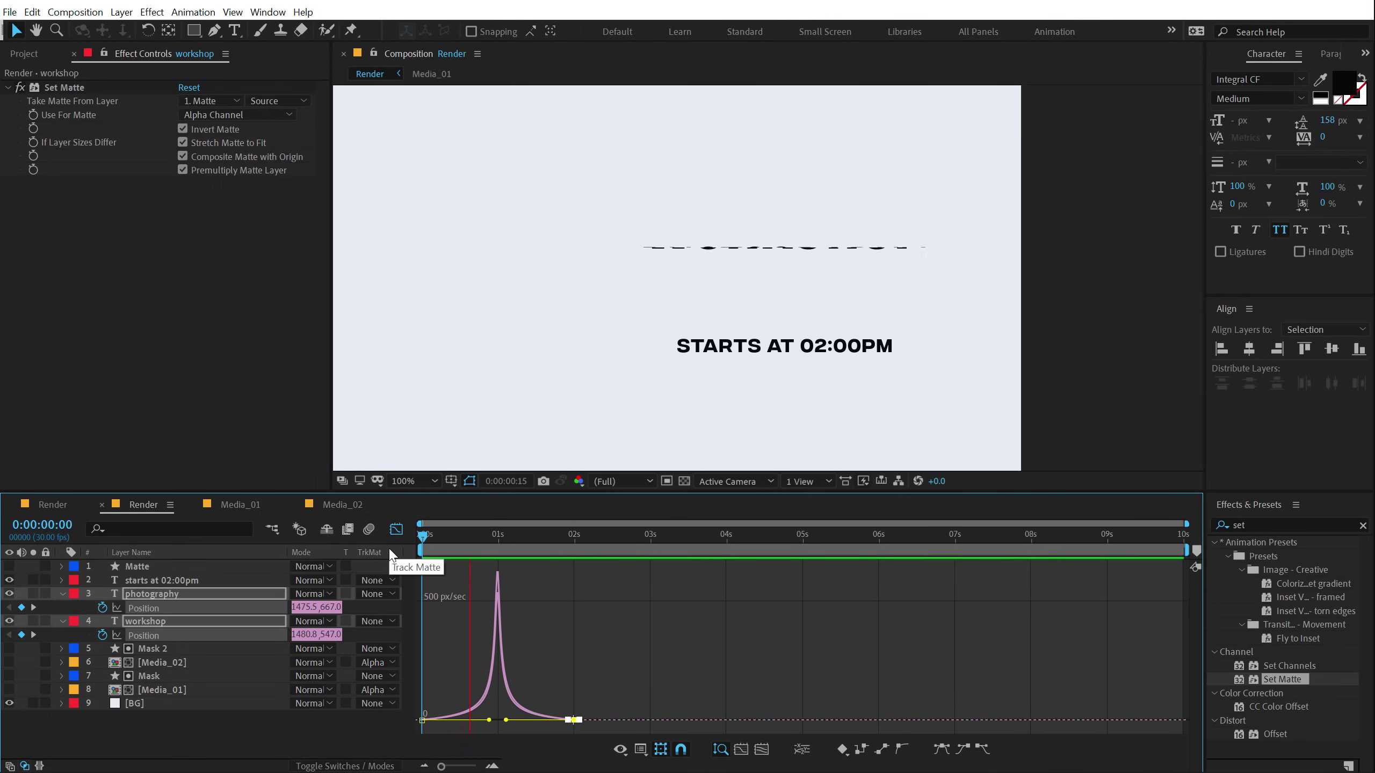
key("space")
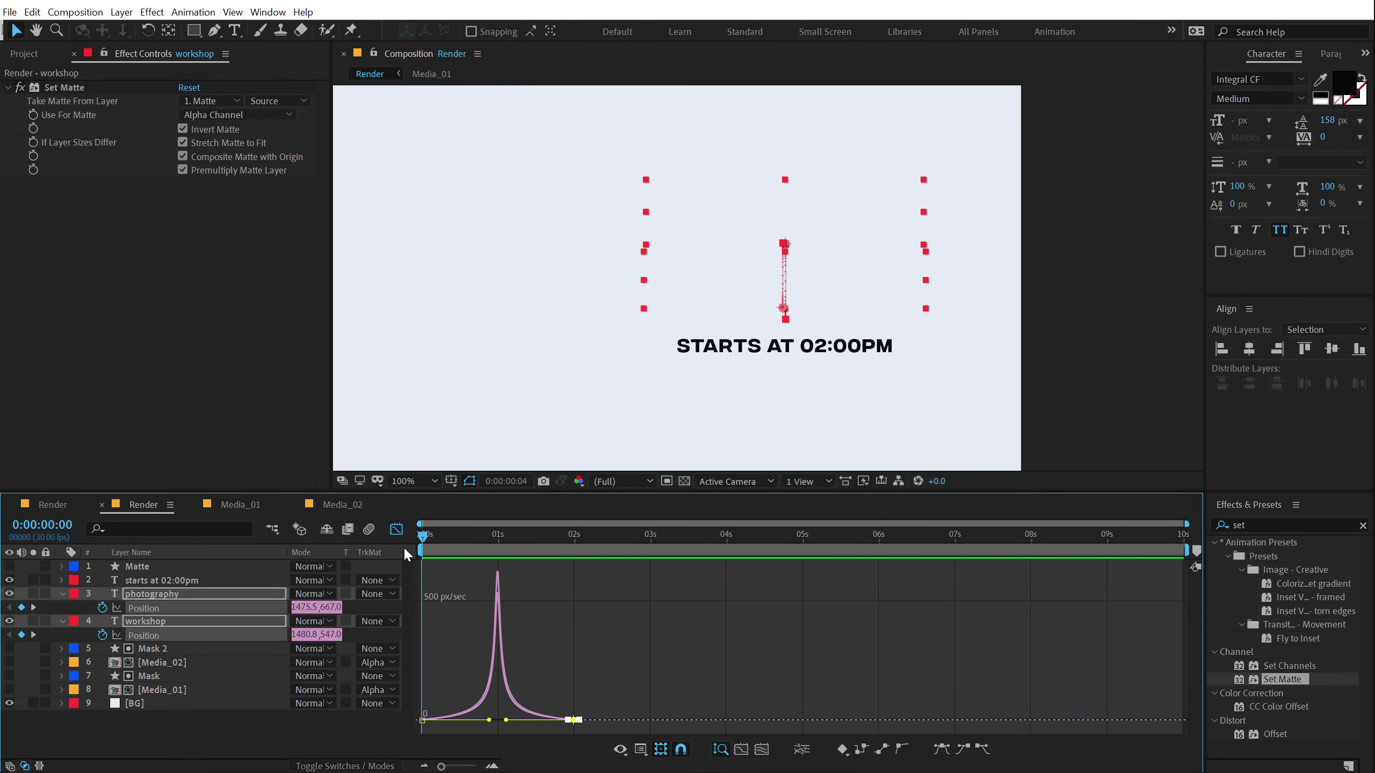
key("space")
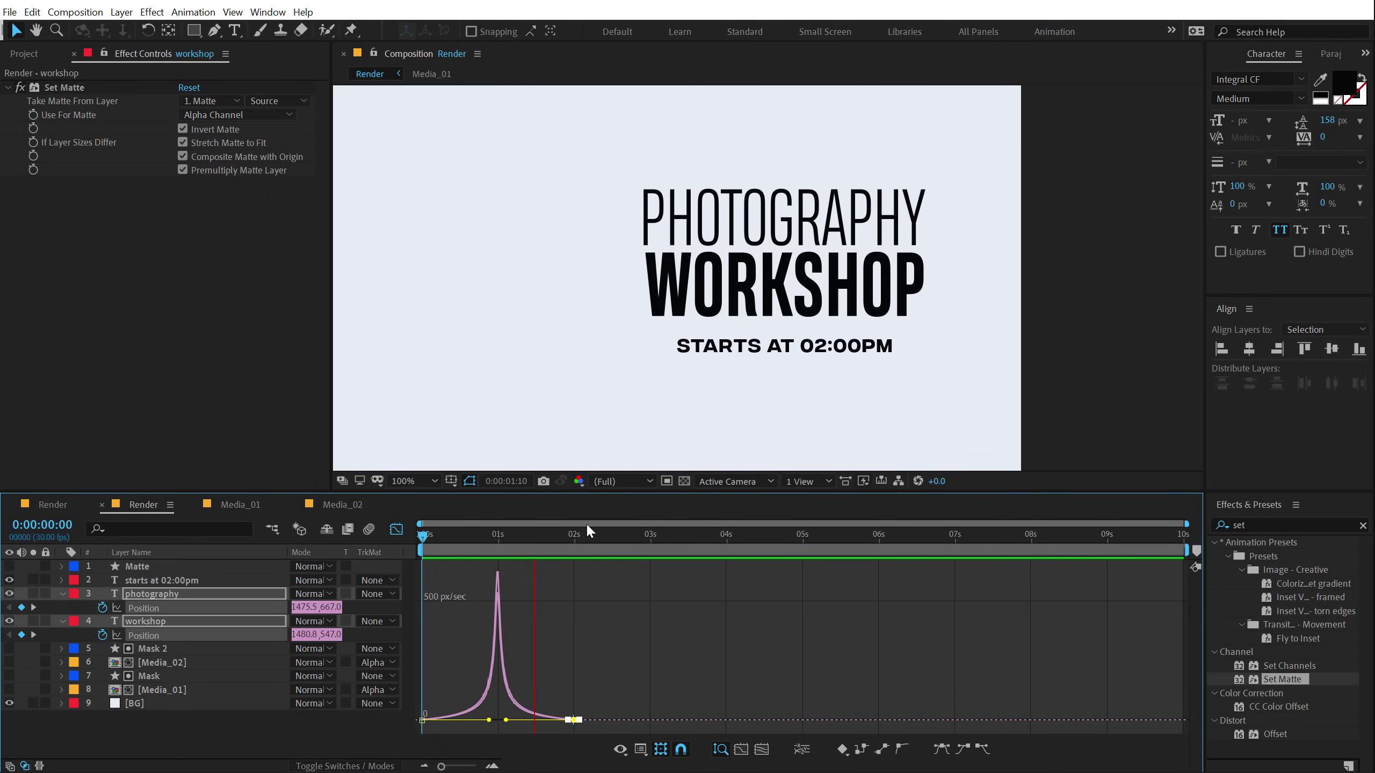
key("space")
left_click(397, 529)
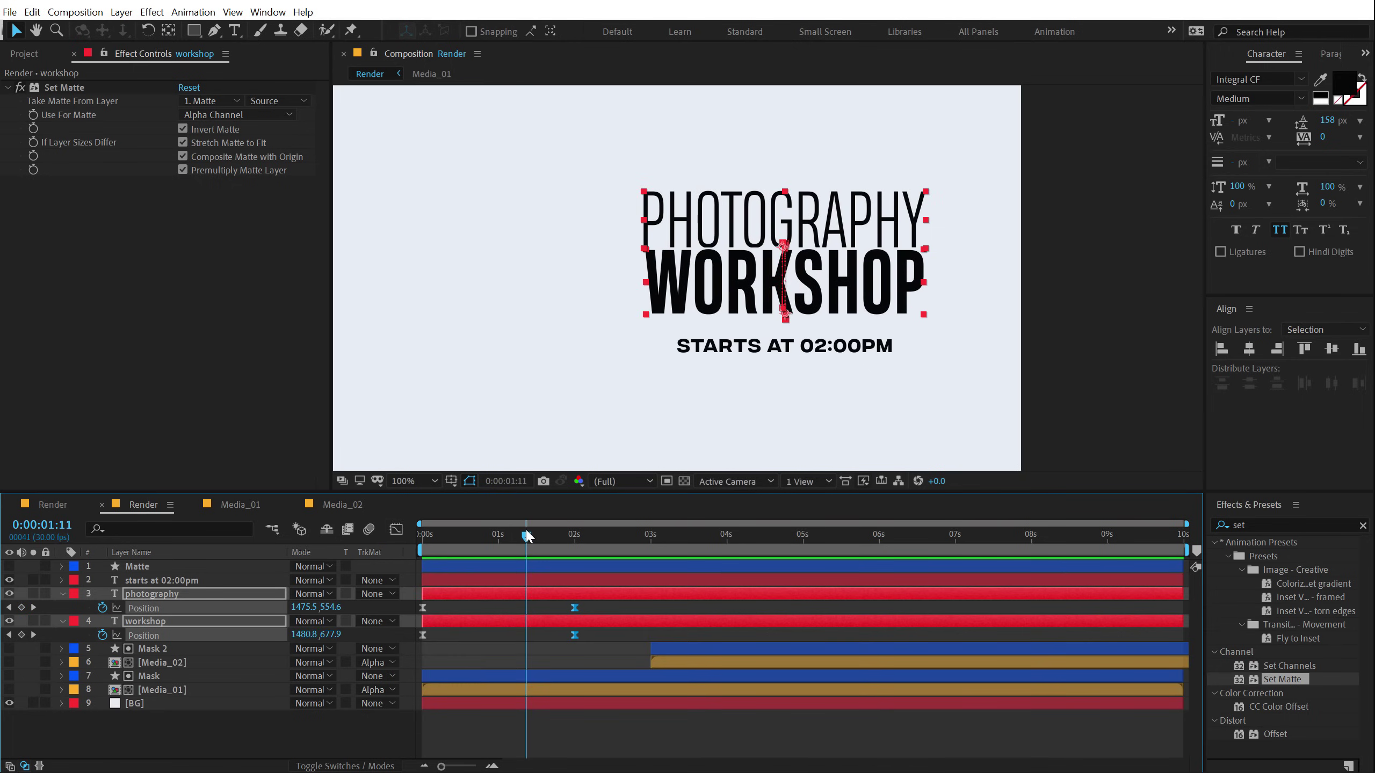
Keyframe the start-time text's Position and 100% Opacity at 2 seconds, with position 1479.7, 782.0 and 0% opacity at 0 seconds.
left_click_drag(525, 530, 573, 536)
left_click(130, 580)
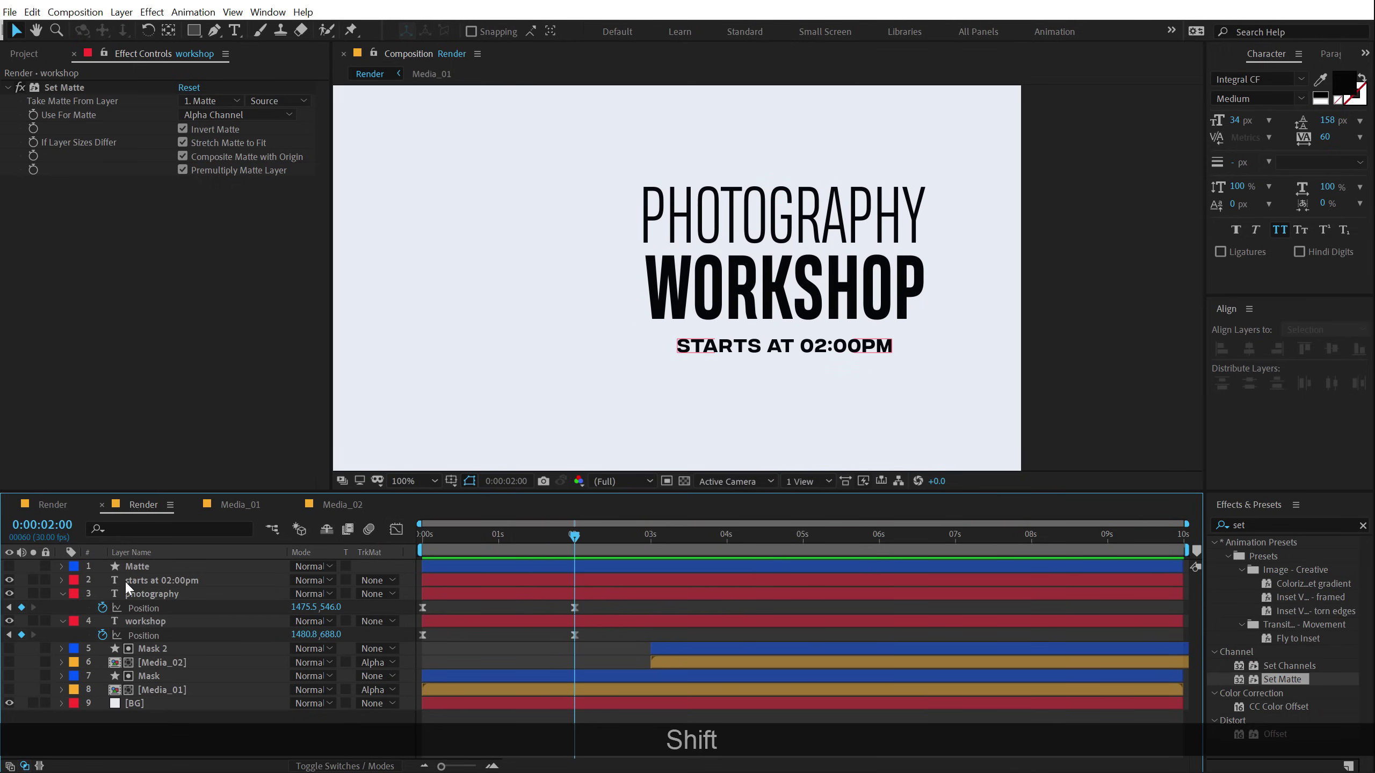
key("p")
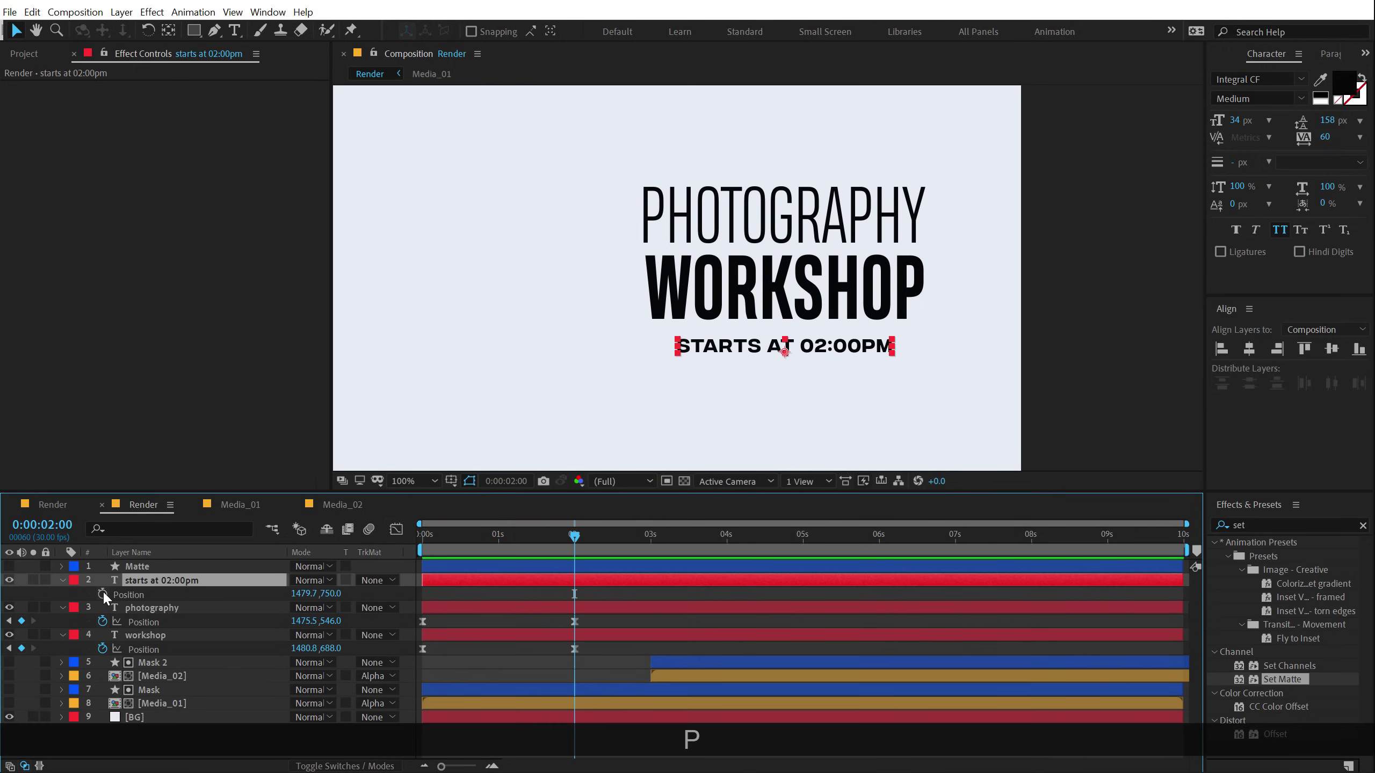
left_click(102, 594)
key("t")
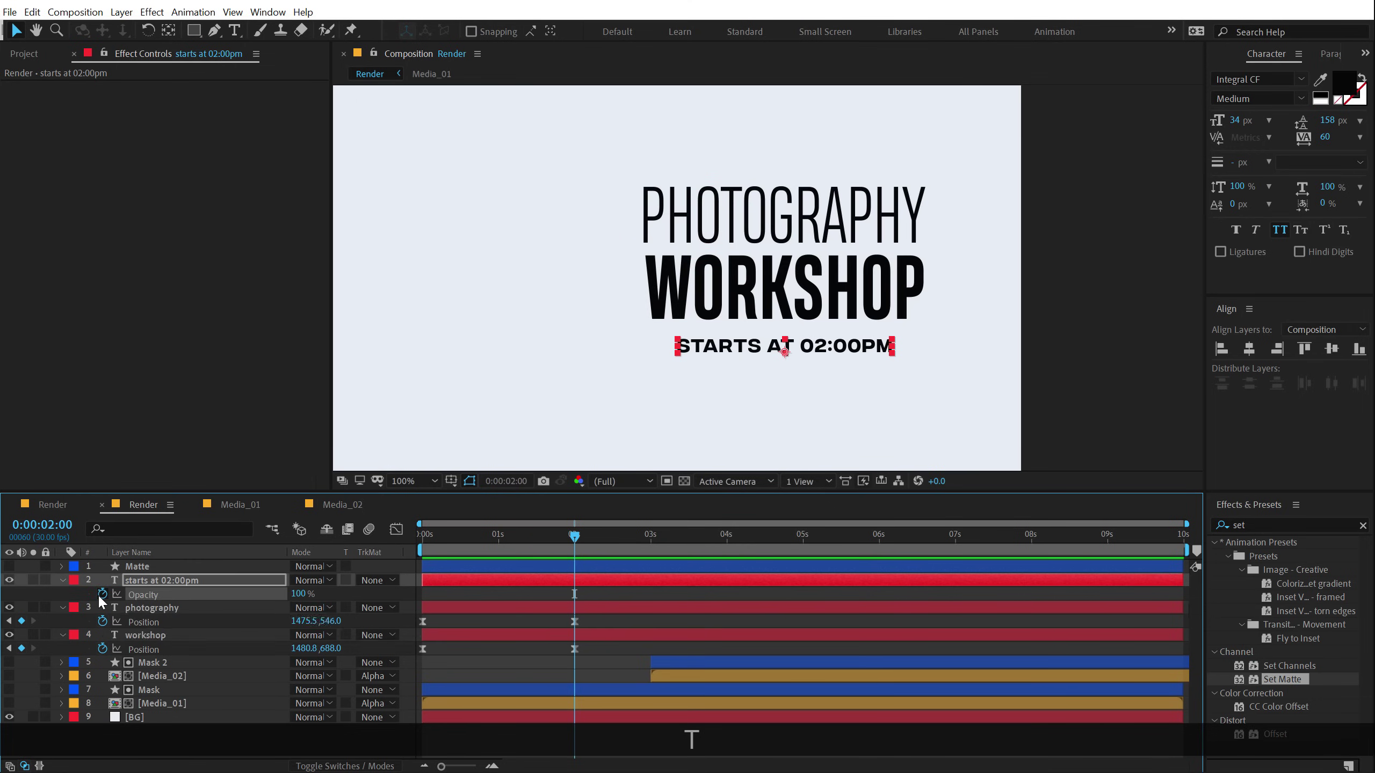
left_click(102, 594)
key("shift+p")
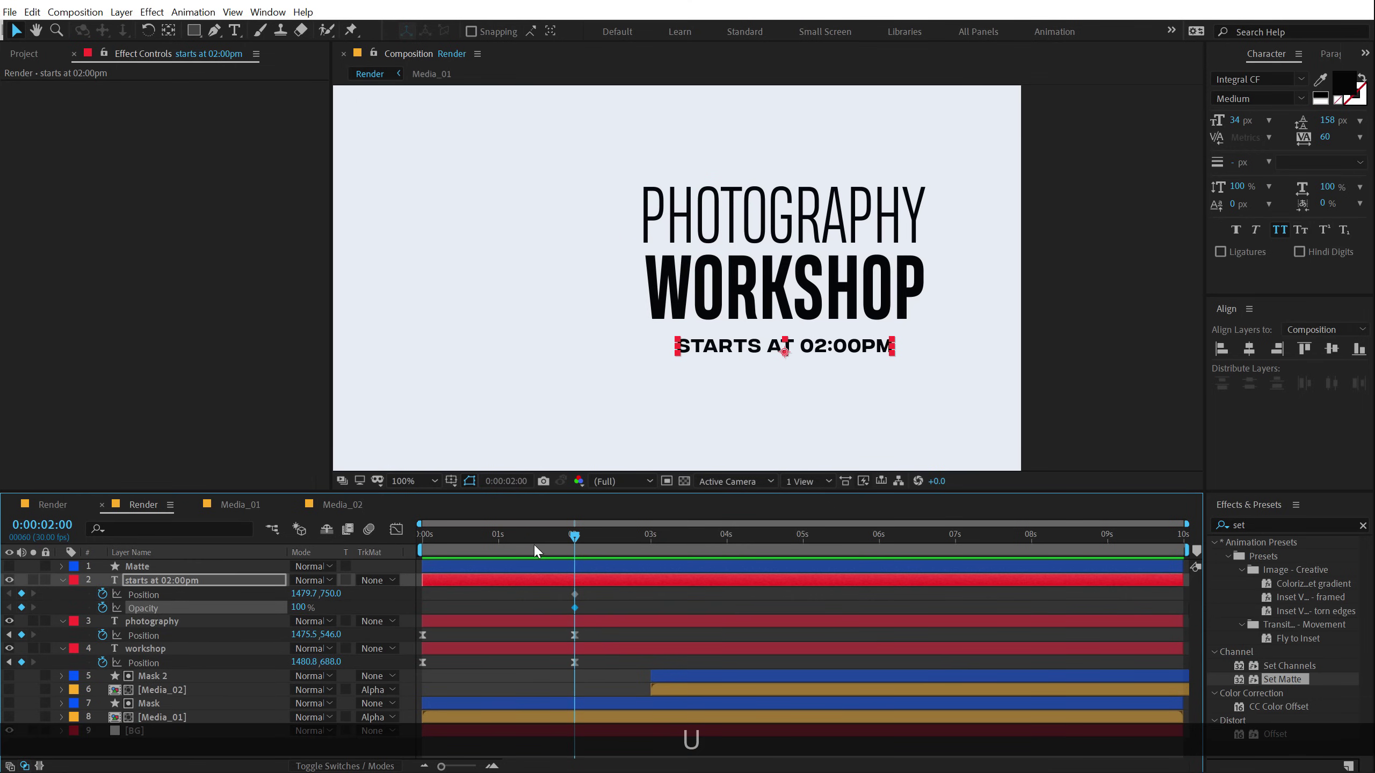
key("Home")
left_click_drag(296, 607, 715, 582)
Apply Easy Ease to the start-time text's keyframes, sharpen their speed curves to peak at 1 second and preview the animation.
left_click_drag(603, 590, 396, 617)
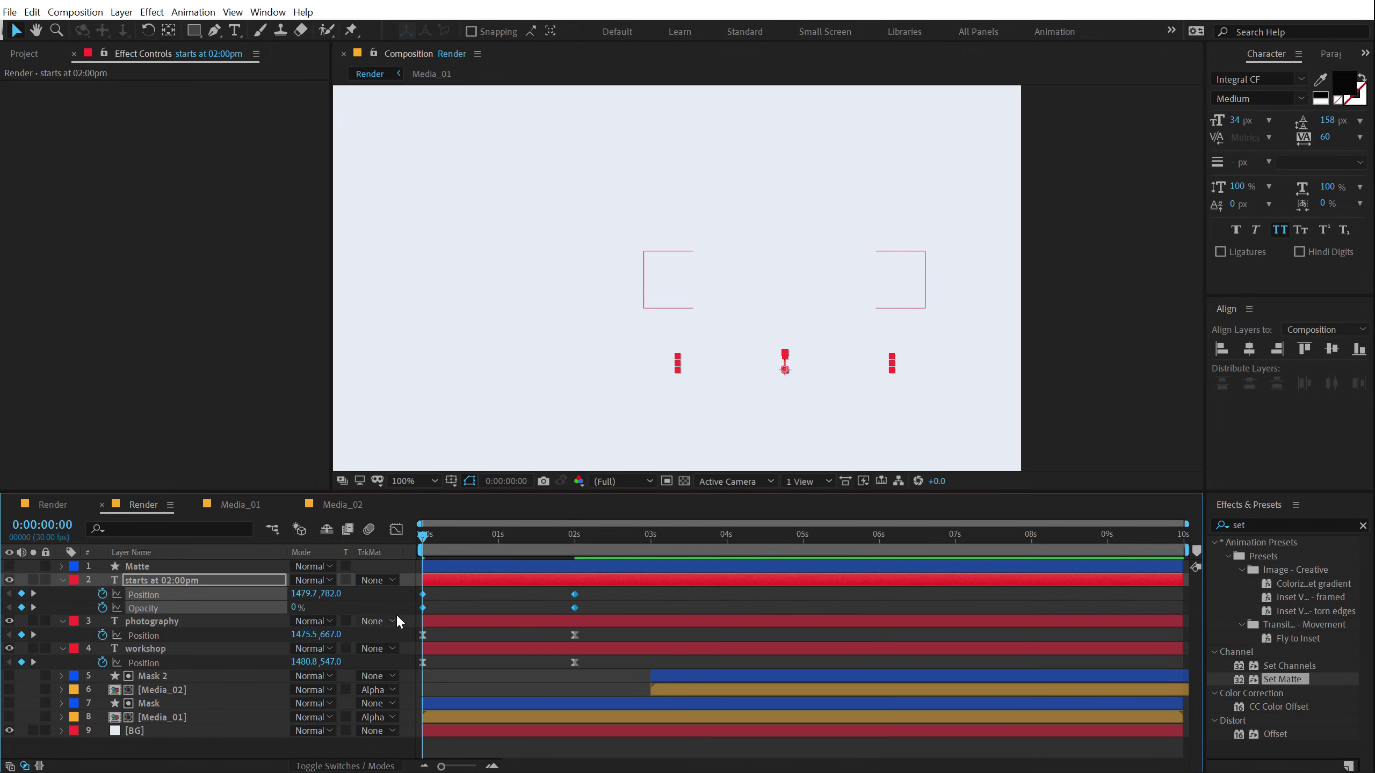
key("F9")
left_click(396, 529)
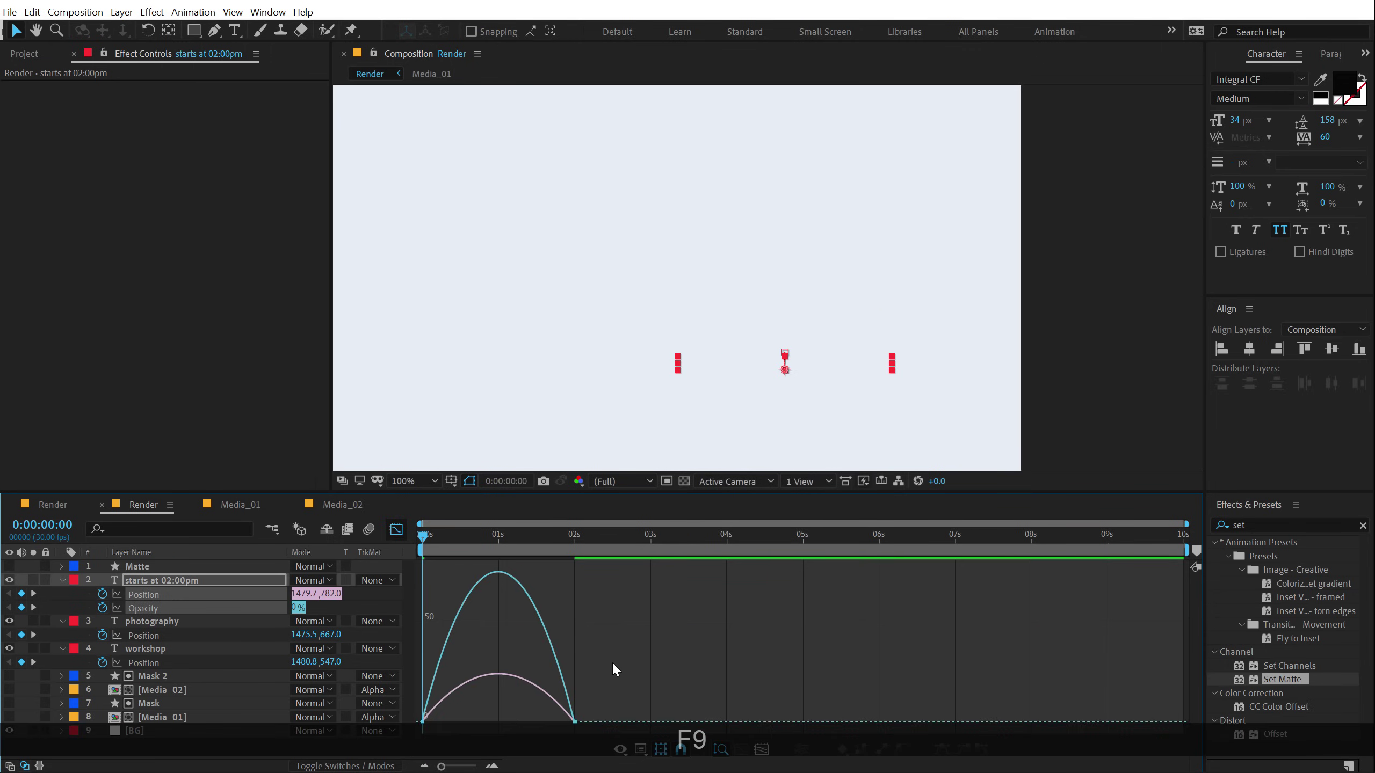
left_click_drag(475, 540, 498, 537)
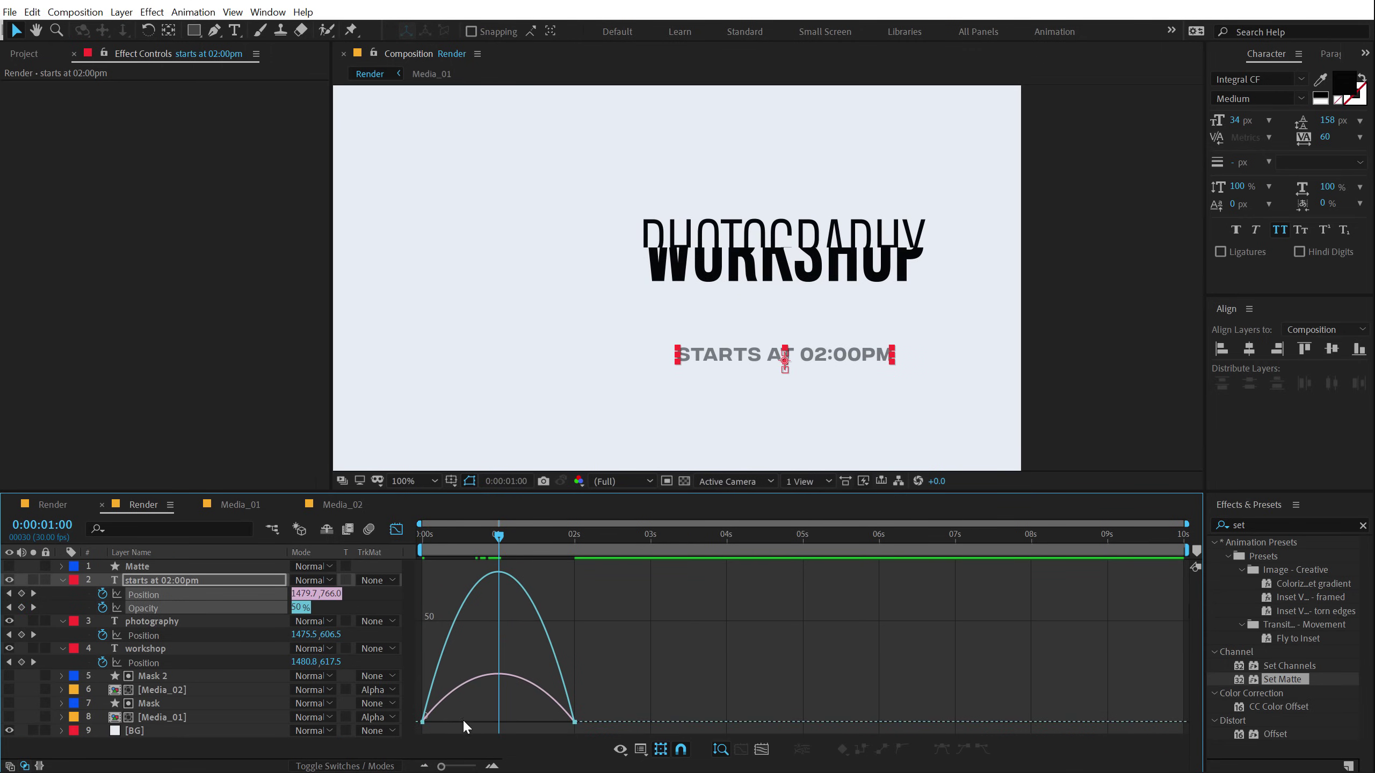
left_click_drag(463, 660, 369, 750)
left_click_drag(448, 715, 505, 722)
left_click(423, 536)
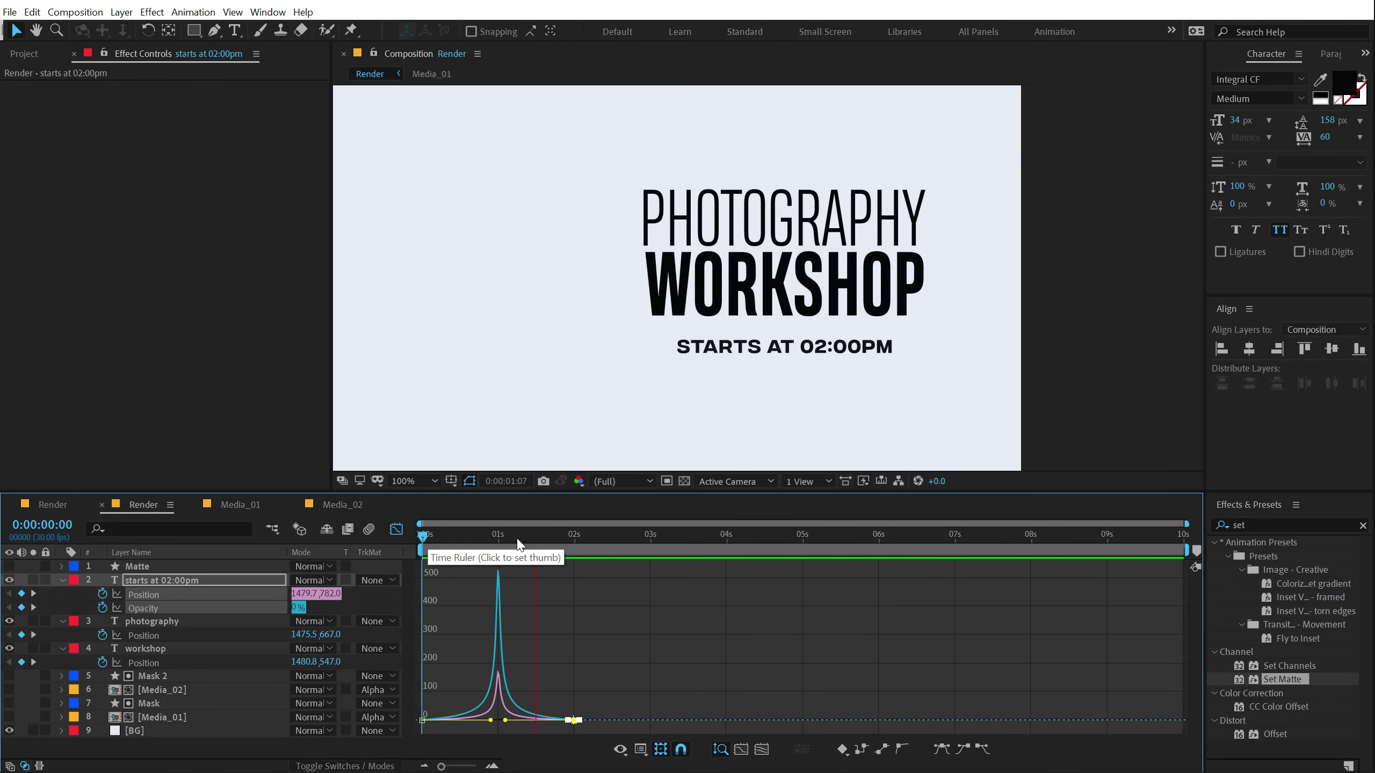
left_click(396, 529)
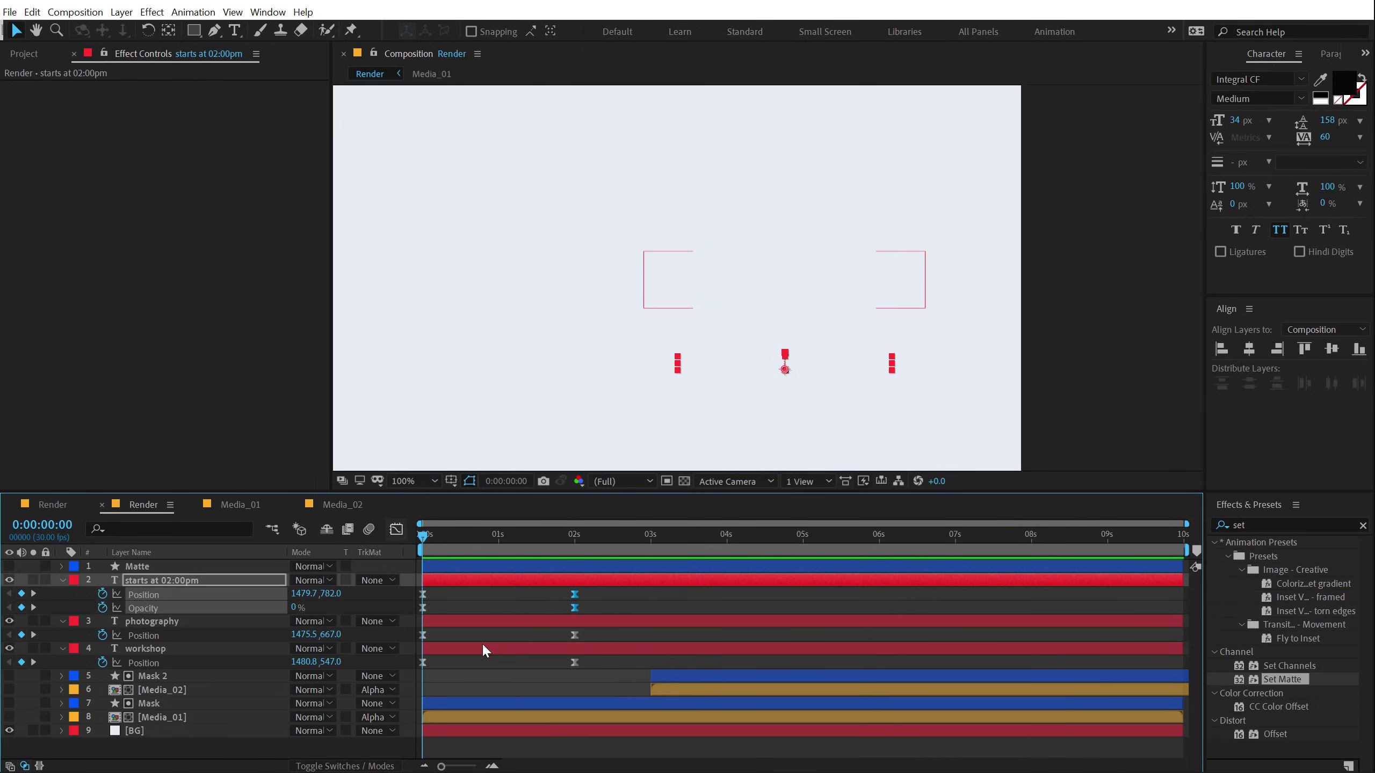
Offset the start-time text layer so it begins at 0:00:00:15.
left_click(452, 637)
left_click(462, 536)
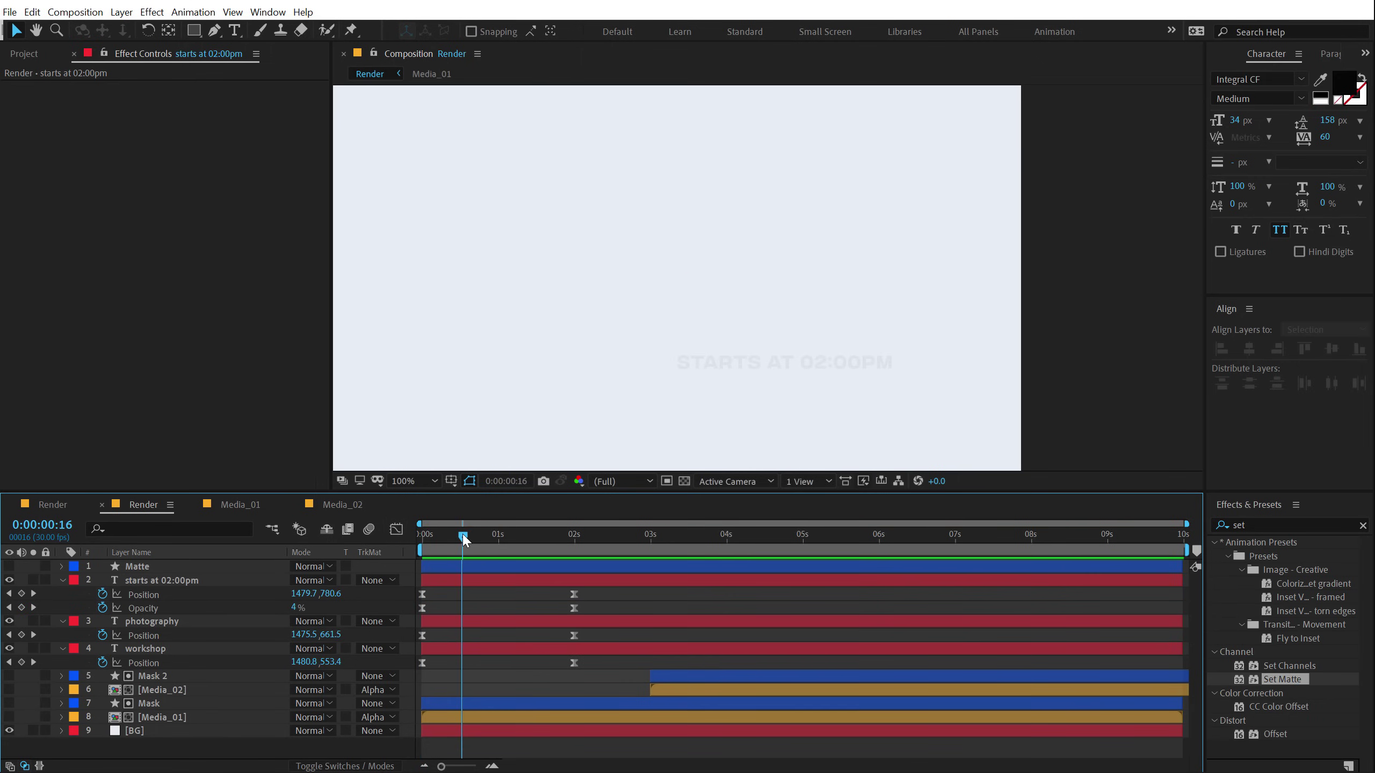
left_click(460, 535)
left_click_drag(444, 576, 480, 577)
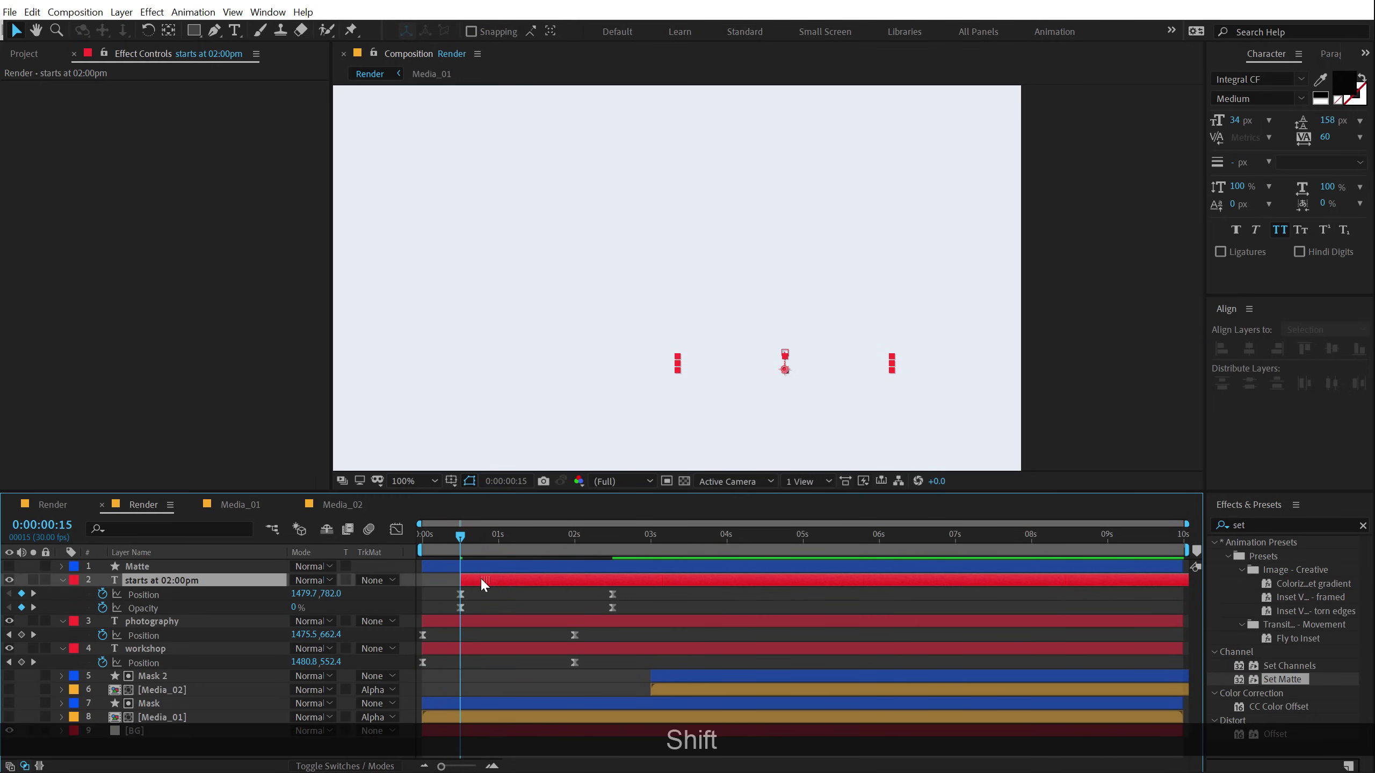
Shift all three text layers together so the start-time text begins at 0:00:02:00 and both titles half a second before it.
left_click(153, 653, "shift")
left_click(478, 537)
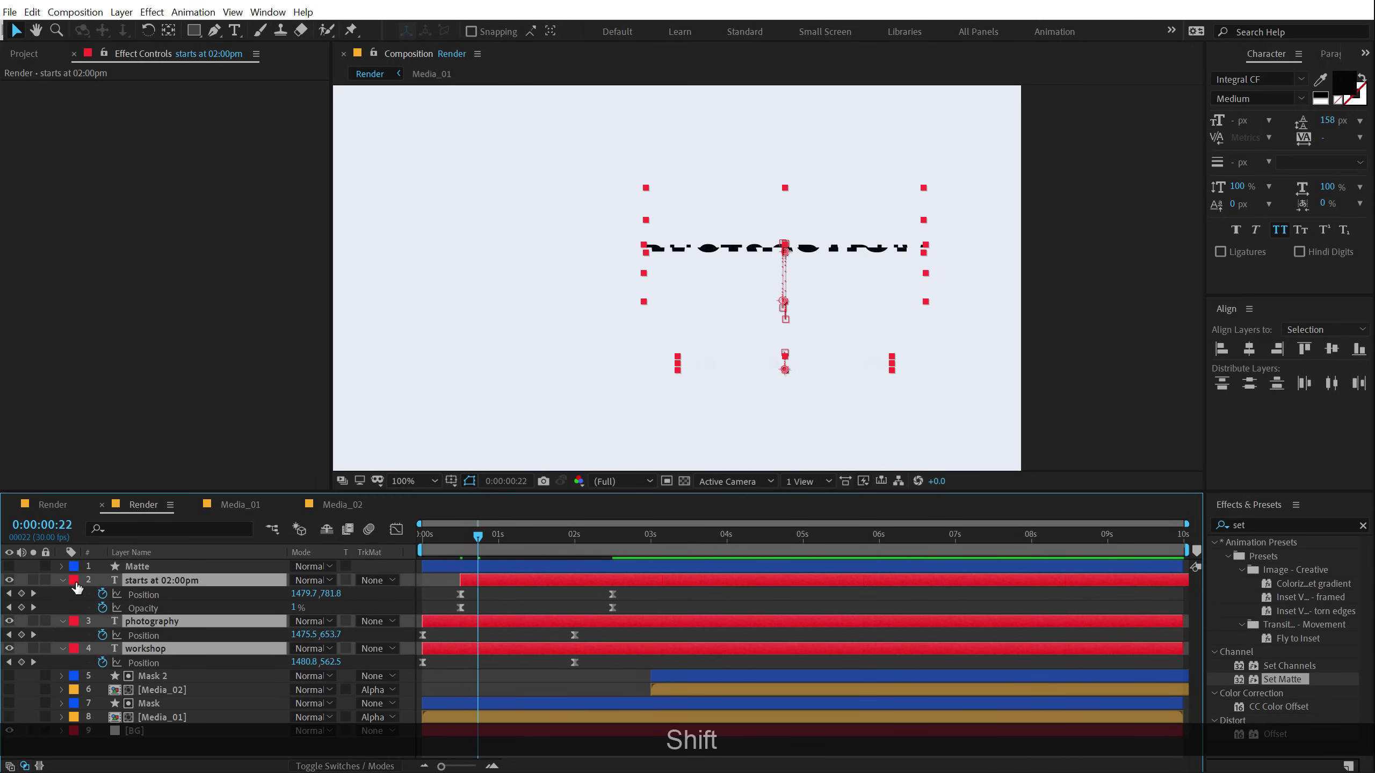
left_click_drag(498, 537, 574, 549)
left_click_drag(483, 576, 589, 583)
left_click(476, 594)
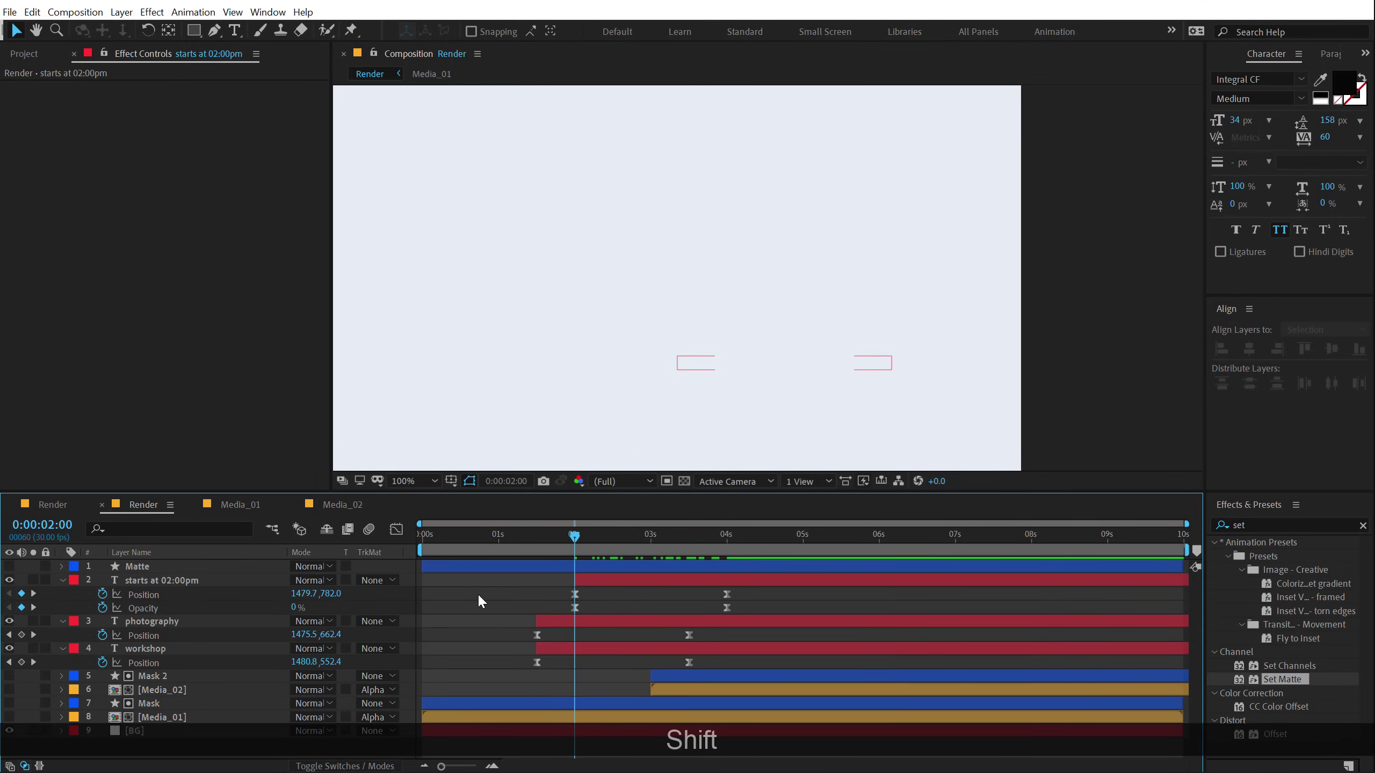
Collapse the properties of all layers and turn the visibility of Media_02 and Media_01 back on.
key("ctrl+a")
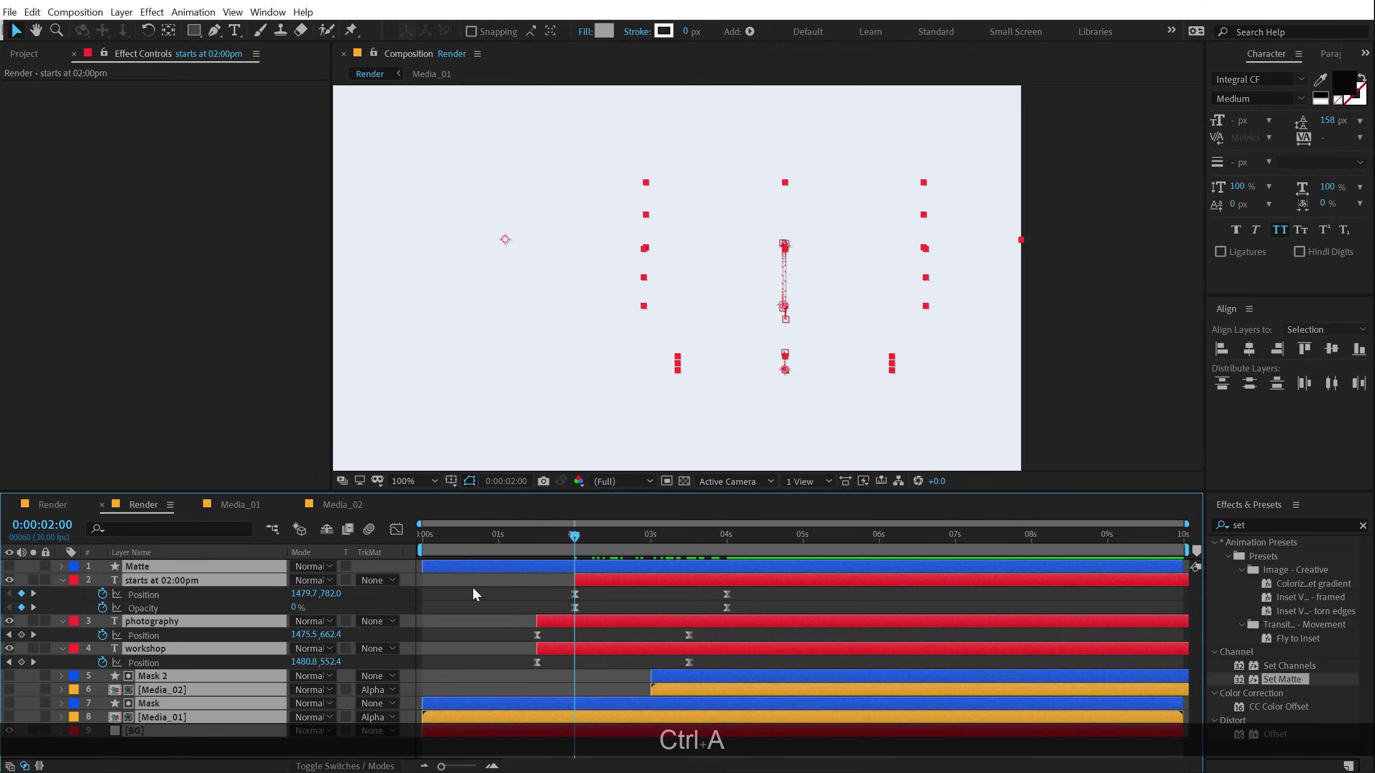
key("ctrl+u")
left_click(133, 692)
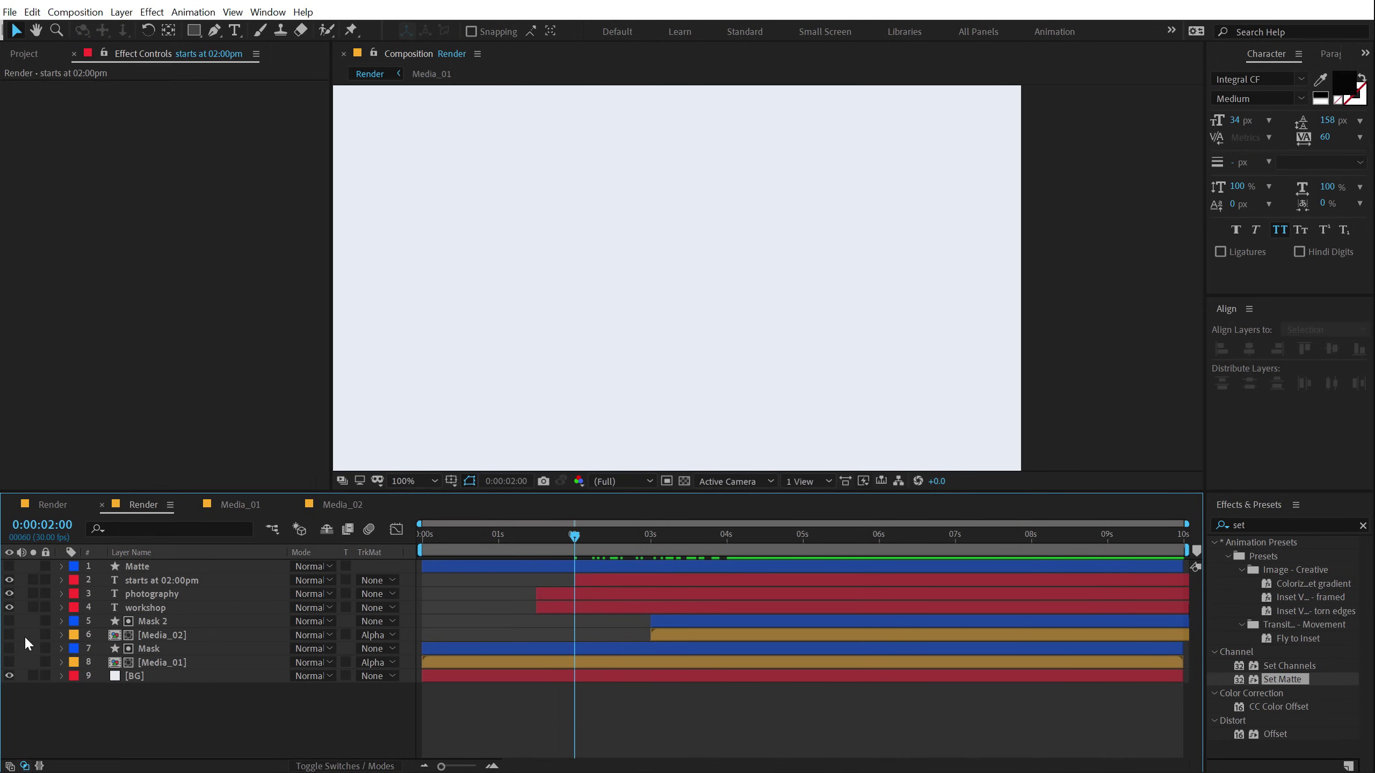
left_click(9, 635)
left_click(9, 662)
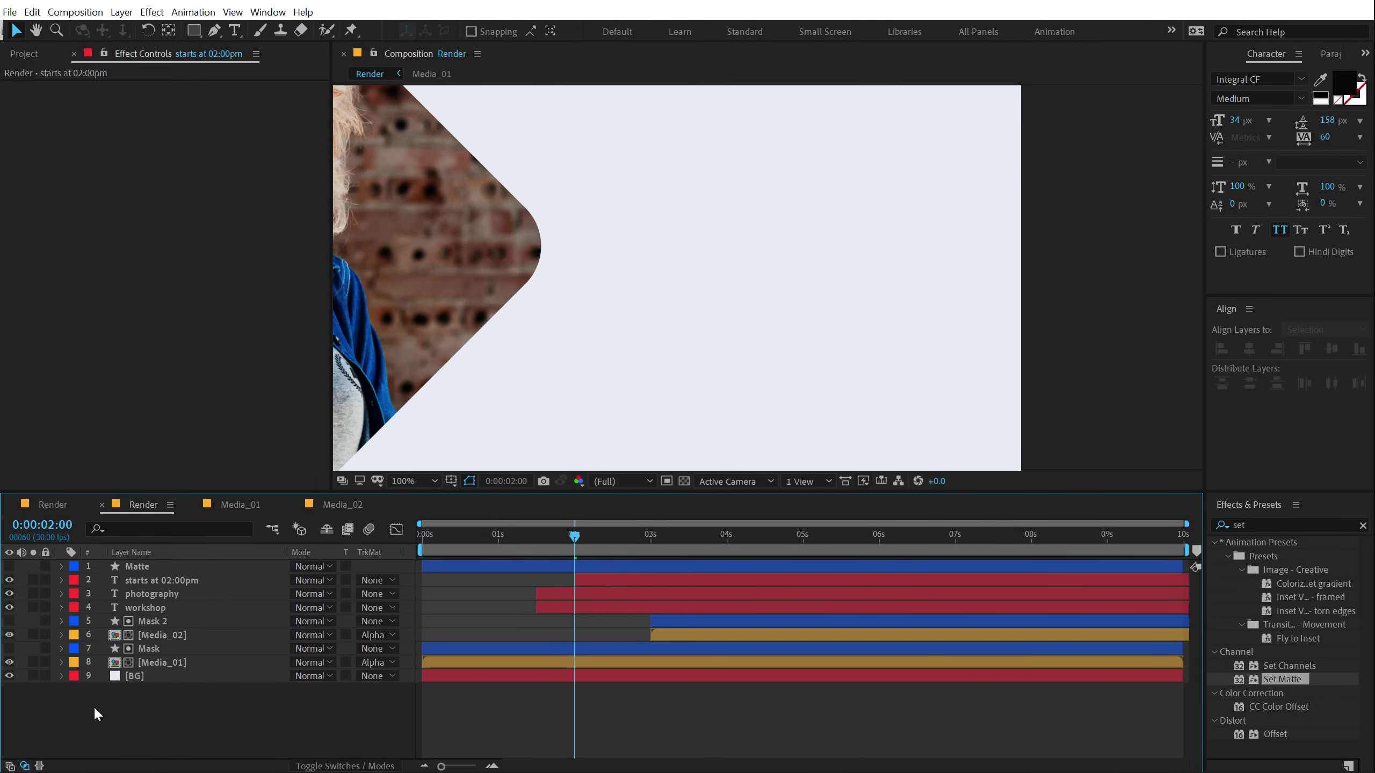
Preview the whole composition from the start and check the timing of the images against the text reveal.
scroll(590, 457, "down", 2)
left_click_drag(641, 340, 773, 343)
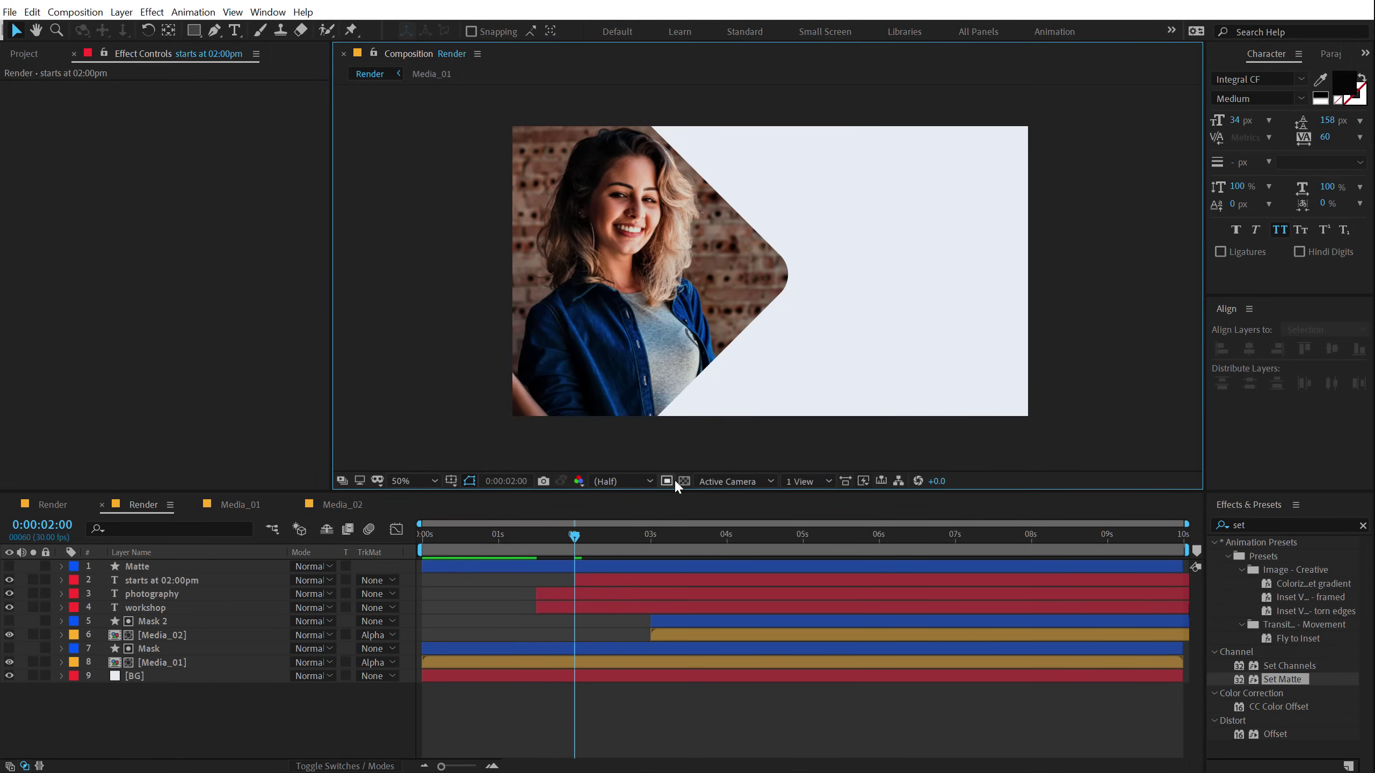
key("space")
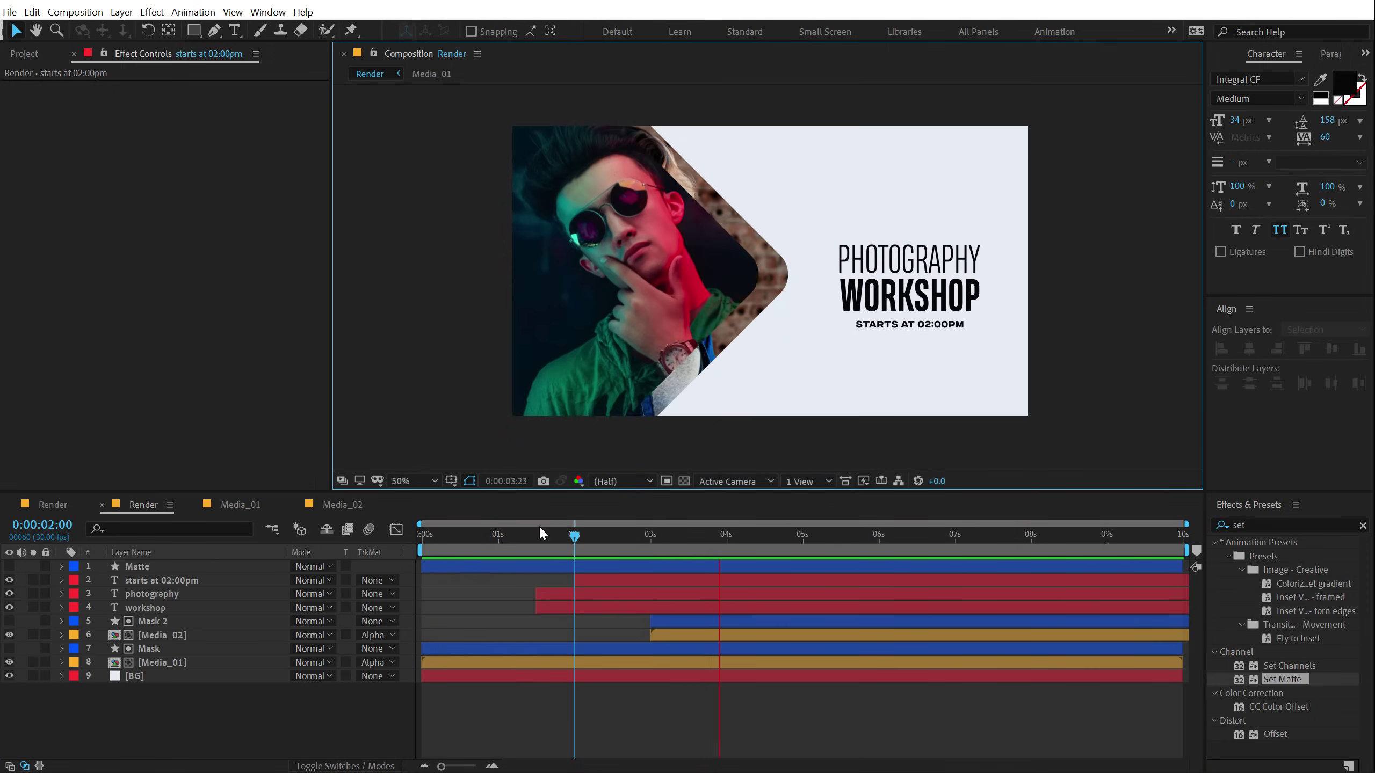
key("Home")
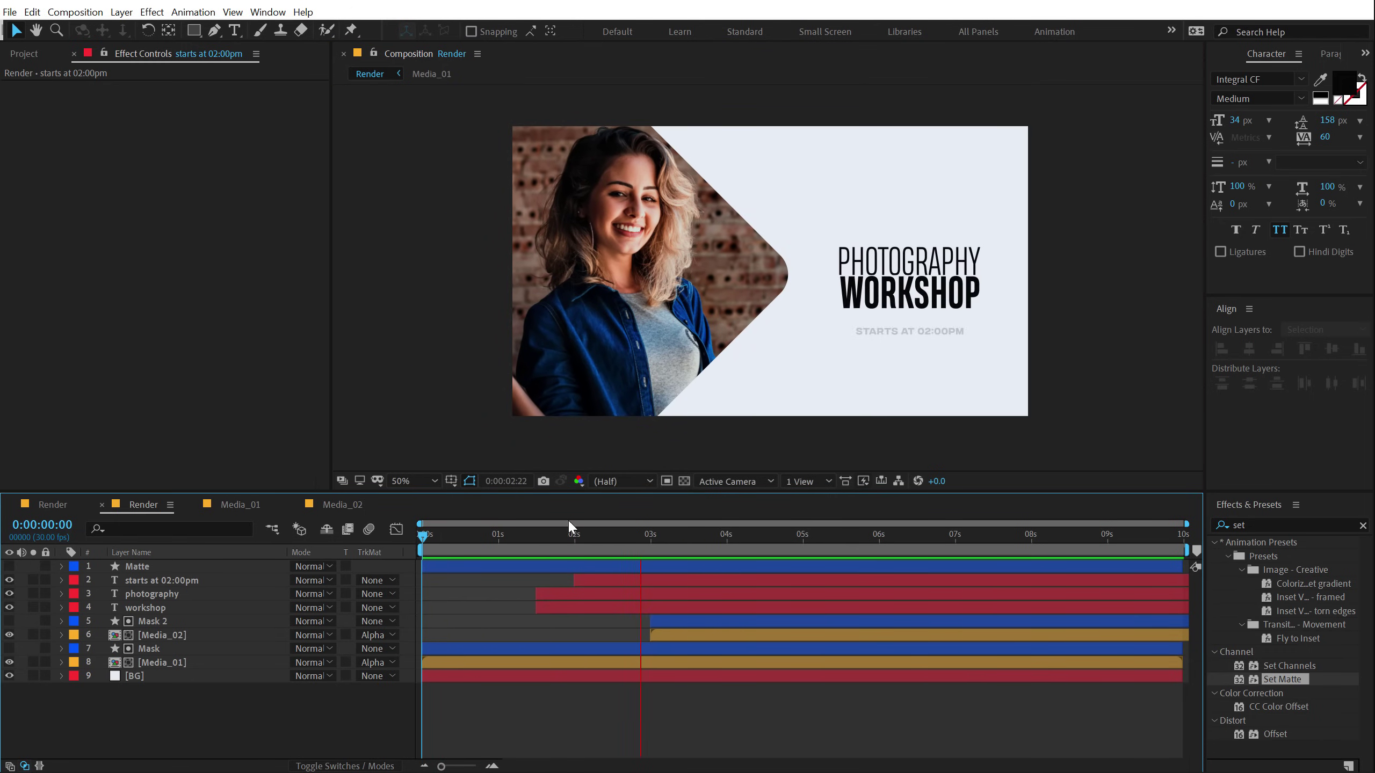
key("space")
left_click_drag(512, 535, 522, 535)
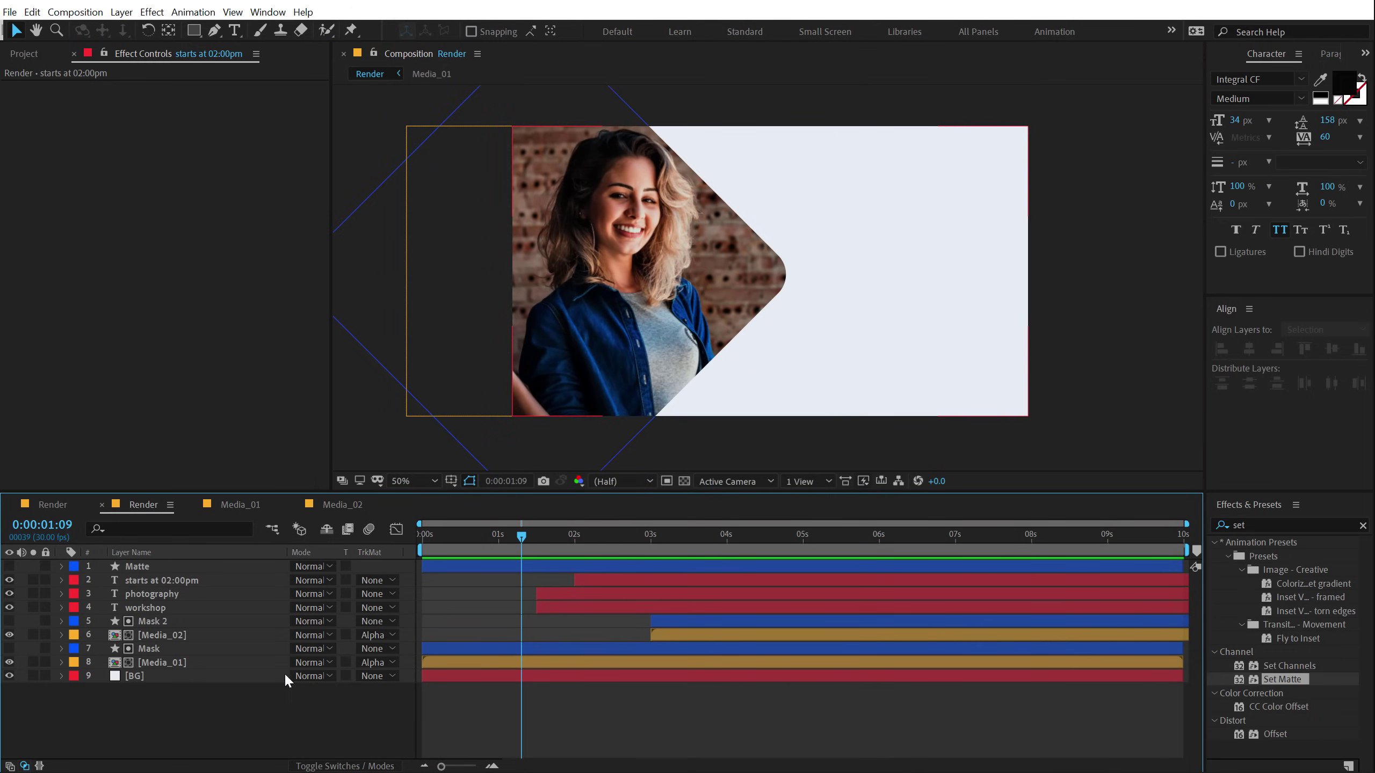
Shift both mask and media layer pairs later together so that Mask and Media_01 begin at 0:00:00:20.
left_click(148, 622)
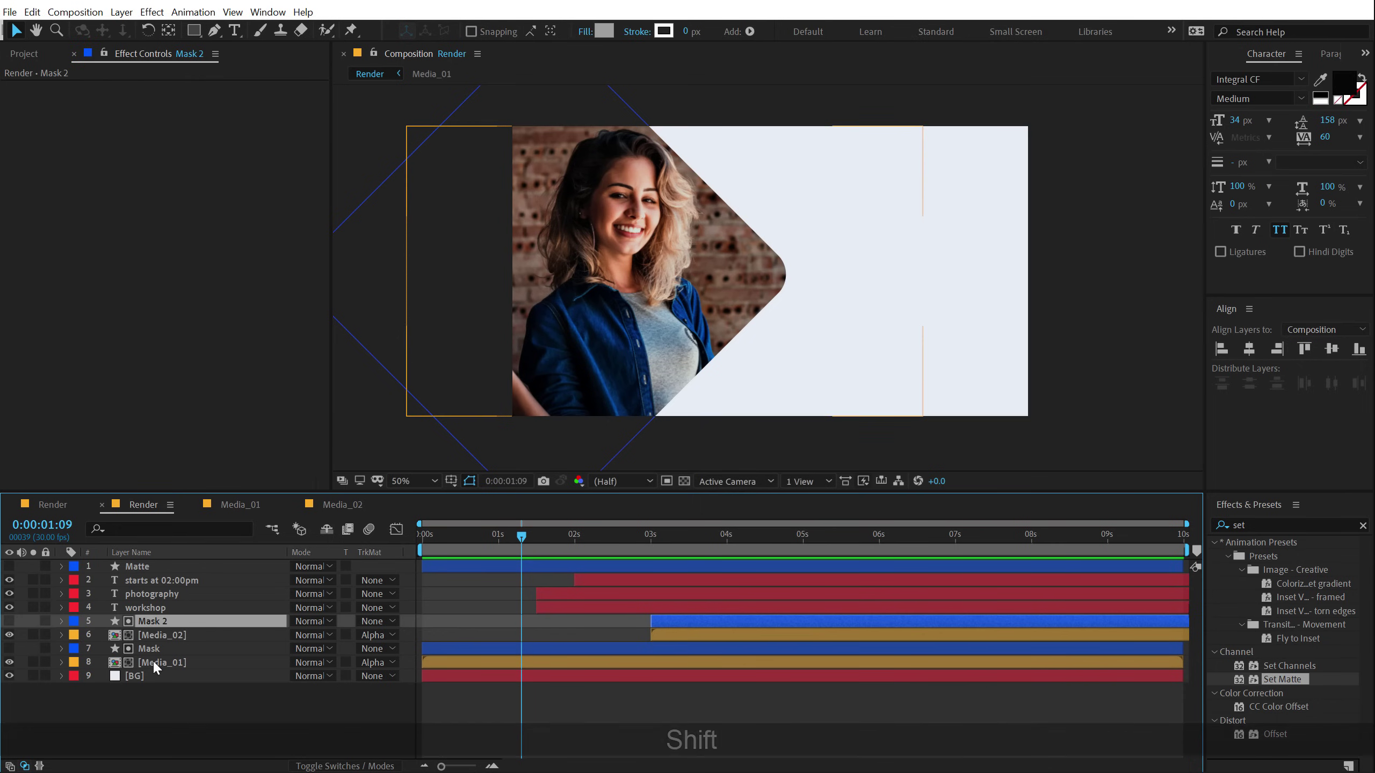
left_click(198, 665, "shift")
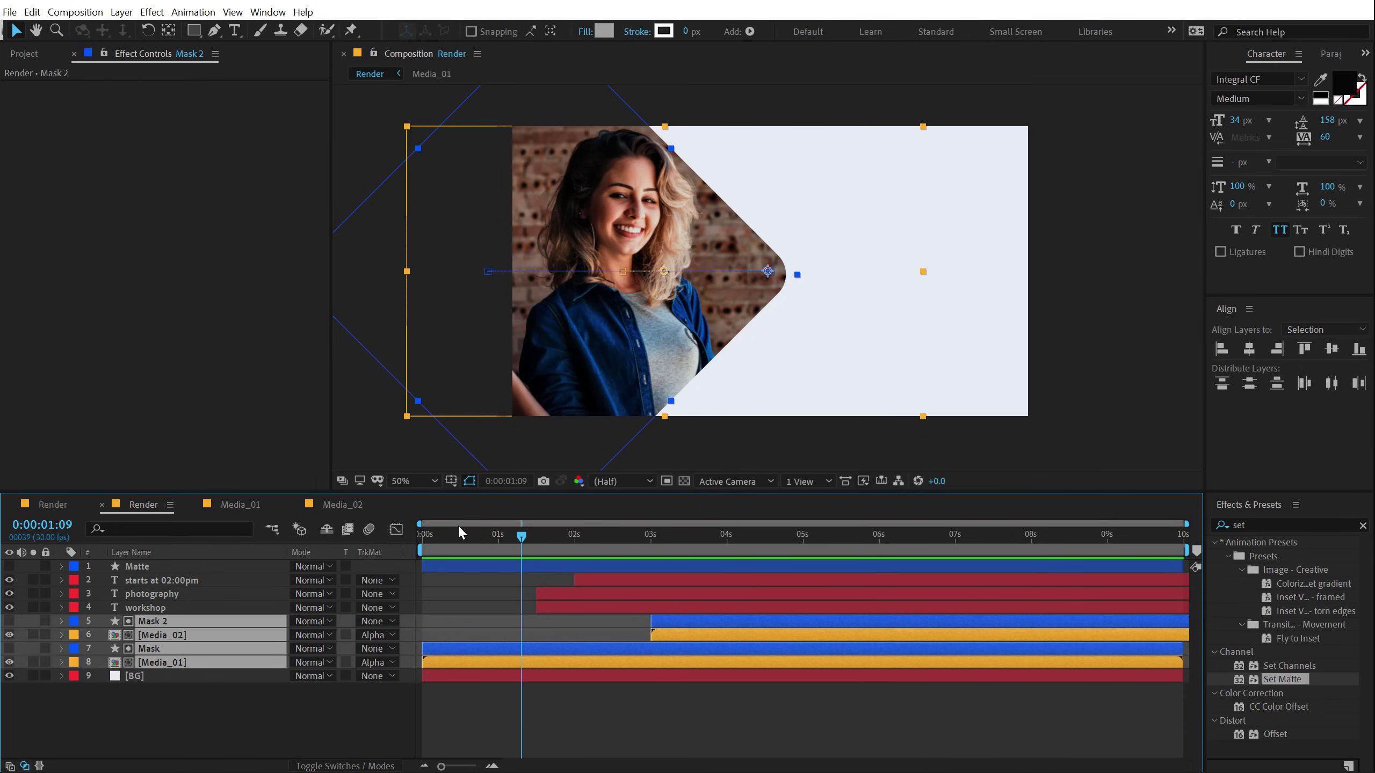
left_click_drag(469, 548, 472, 549)
left_click_drag(451, 653, 490, 653)
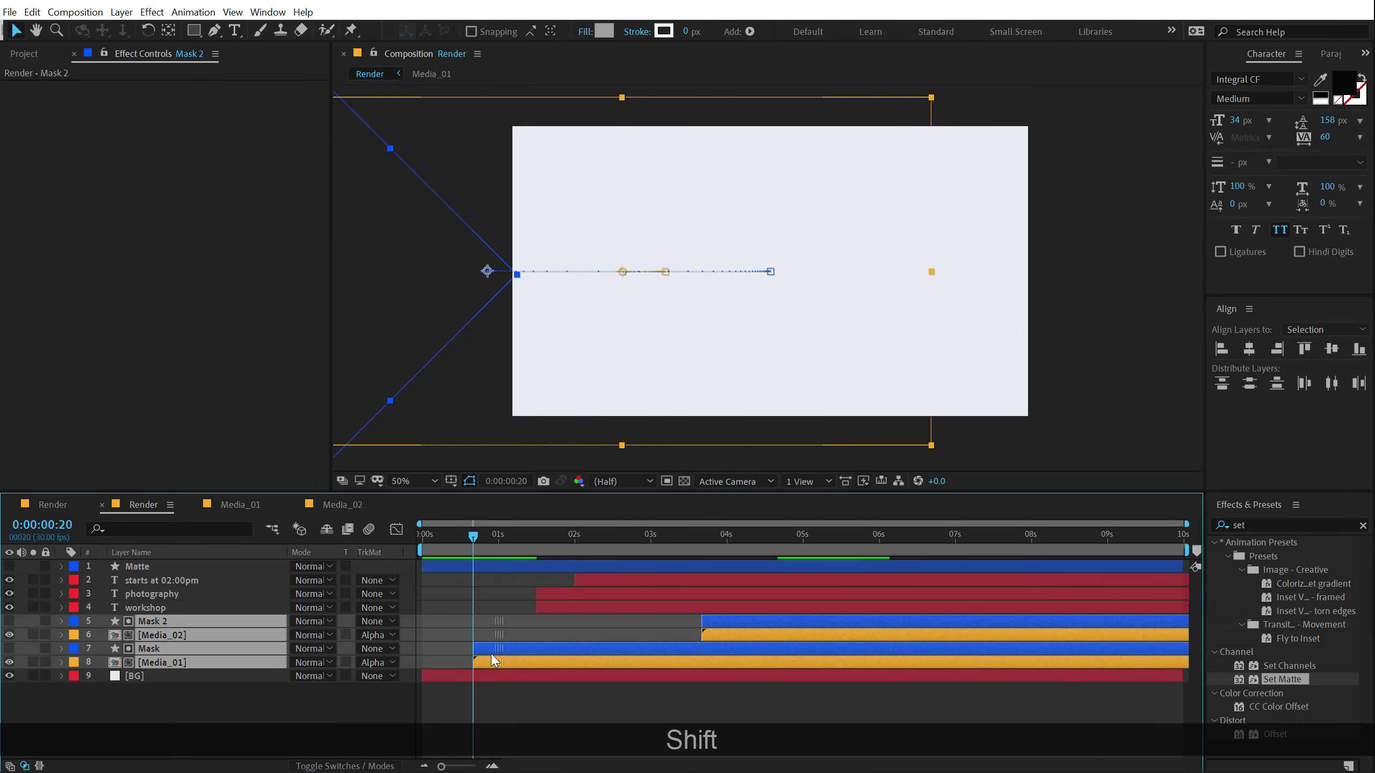
left_click(491, 697)
Keyframe the BG layer's Position at 1 second and move it above the frame to 960.0, -560.0 at 0 seconds.
key("shift+Page_Down")
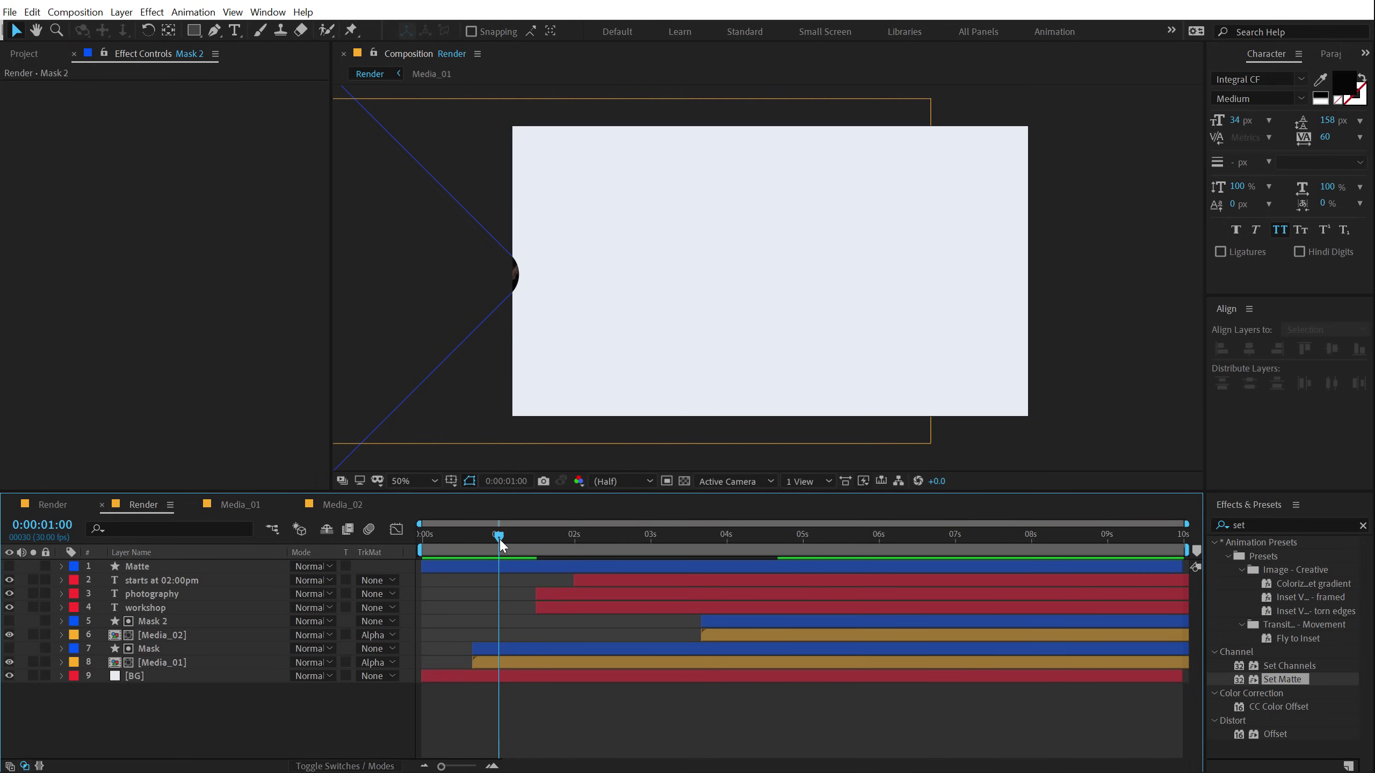
left_click(129, 674)
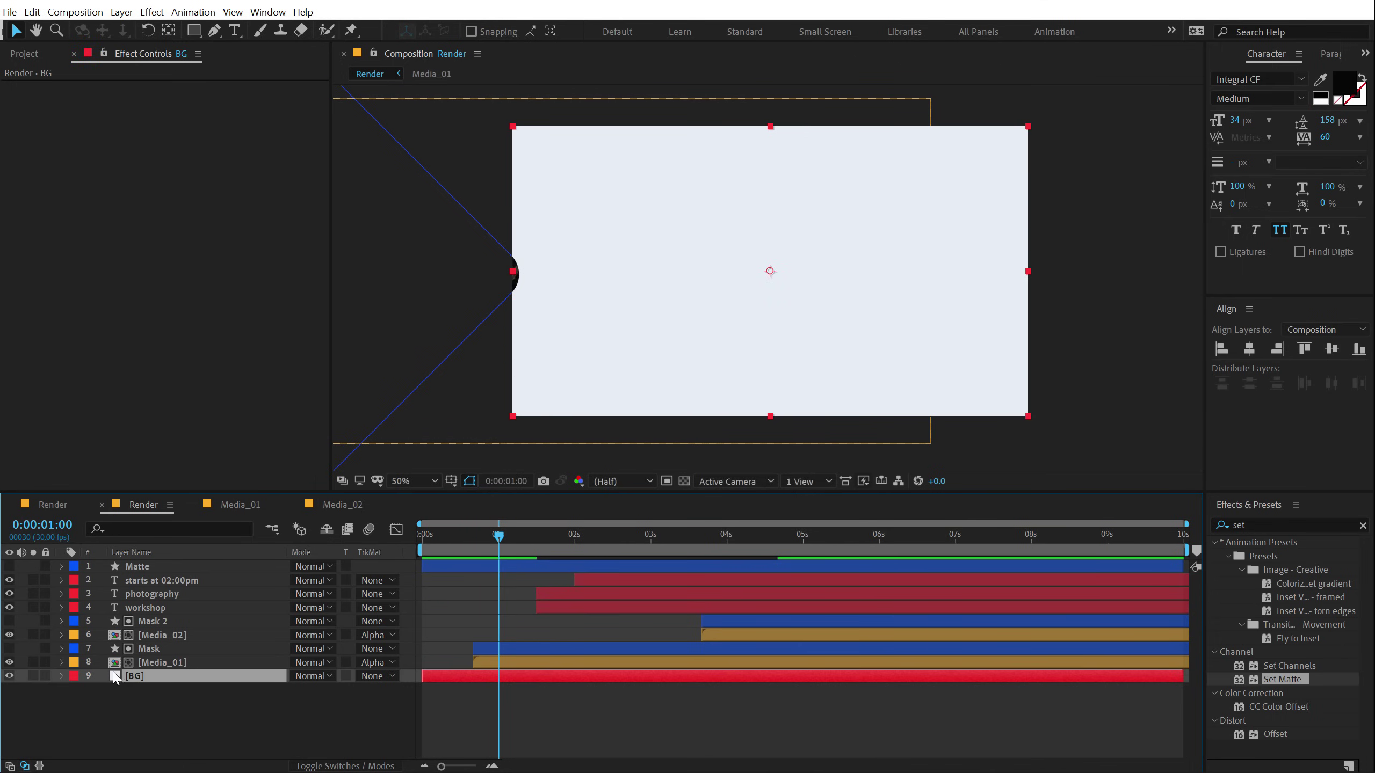
key("p")
key("Home")
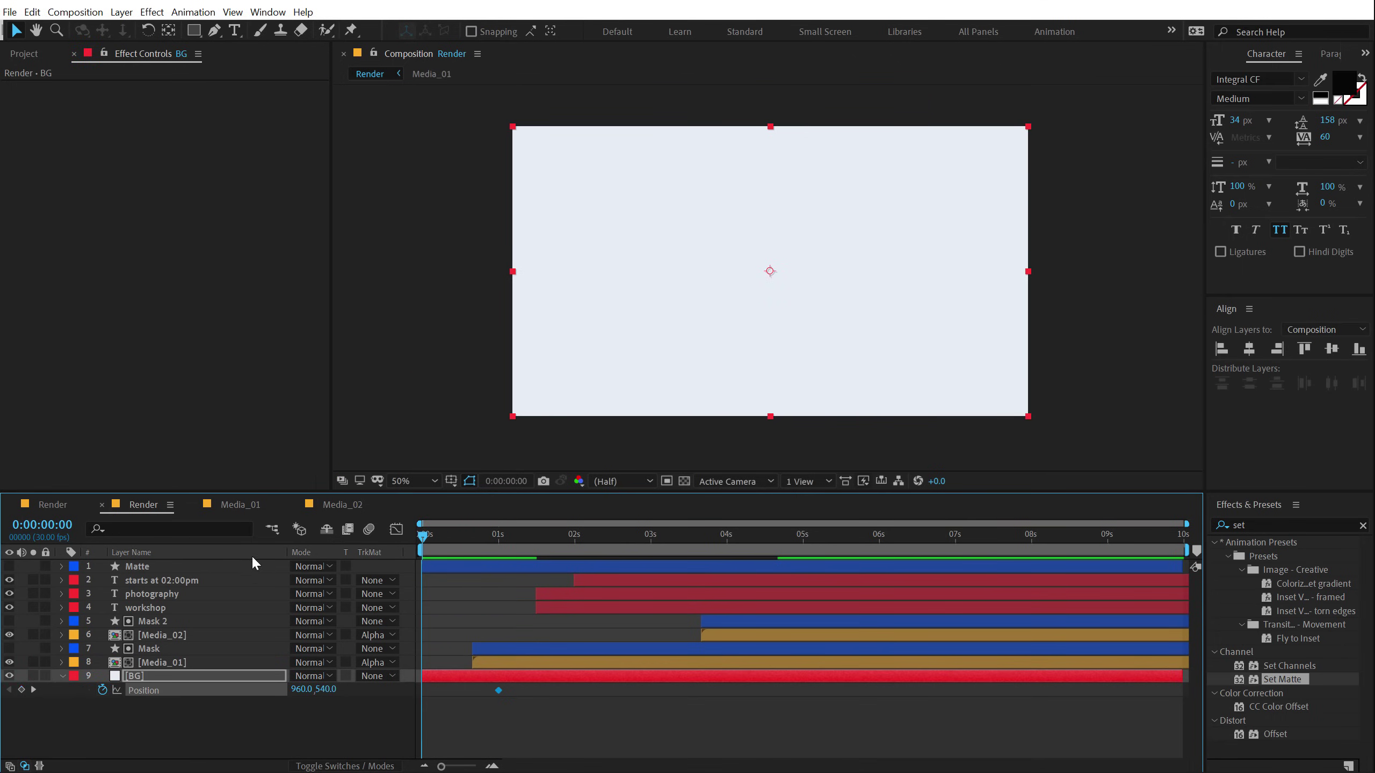
left_click_drag(745, 390, 703, 114)
Apply Easy Ease to the BG's Position keyframes, reshape the speed curve to peak near the start with a long slow-down, and preview it.
left_click_drag(517, 671, 355, 681)
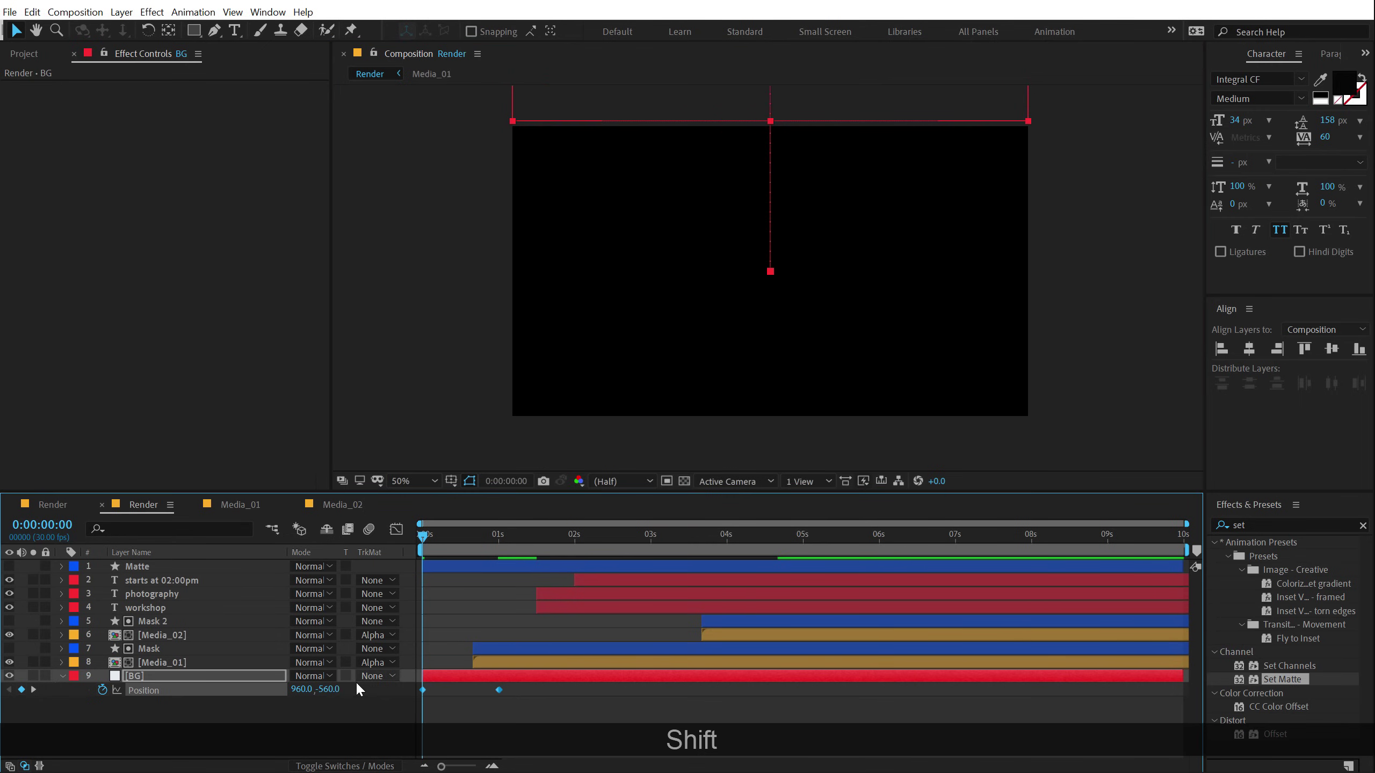
key("F9")
left_click(396, 529)
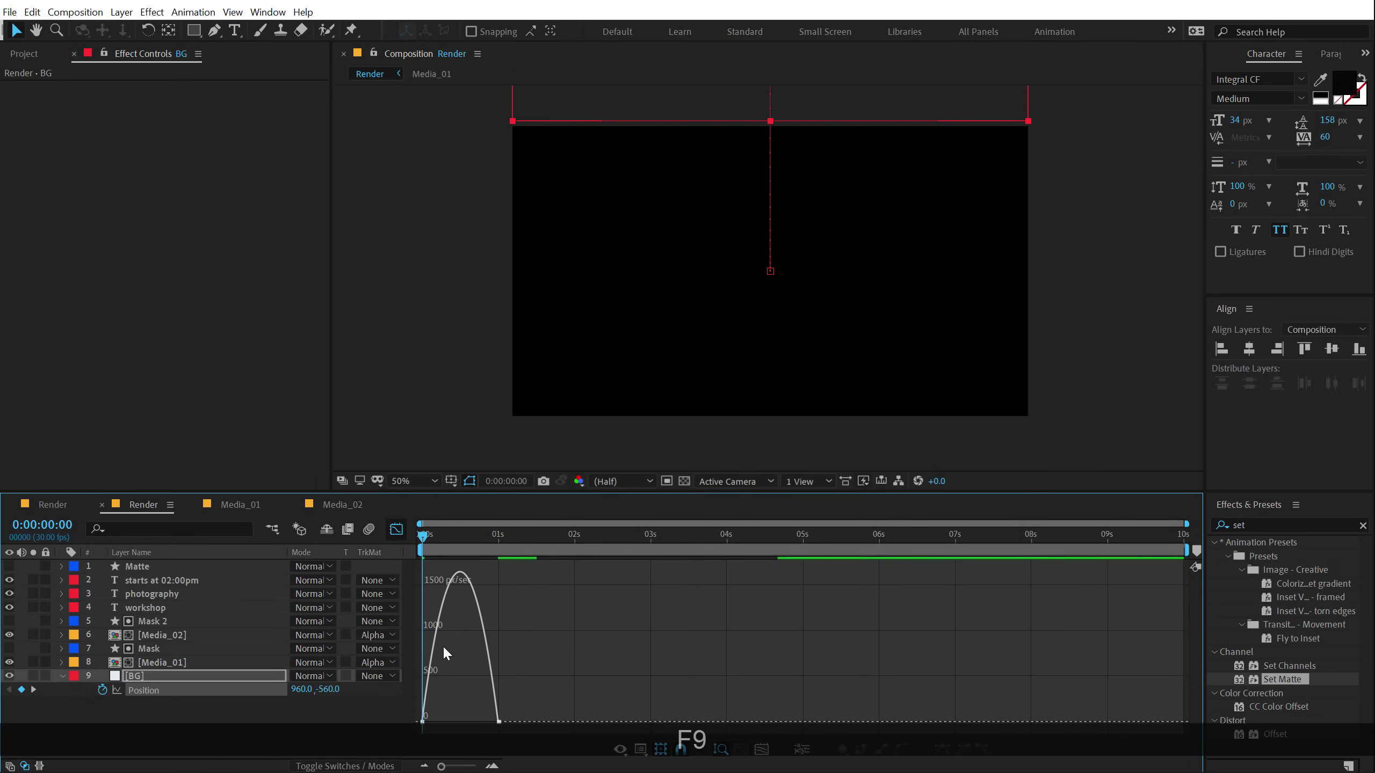
scroll(462, 662, "up", 3, "alt")
left_click_drag(562, 769, 548, 769)
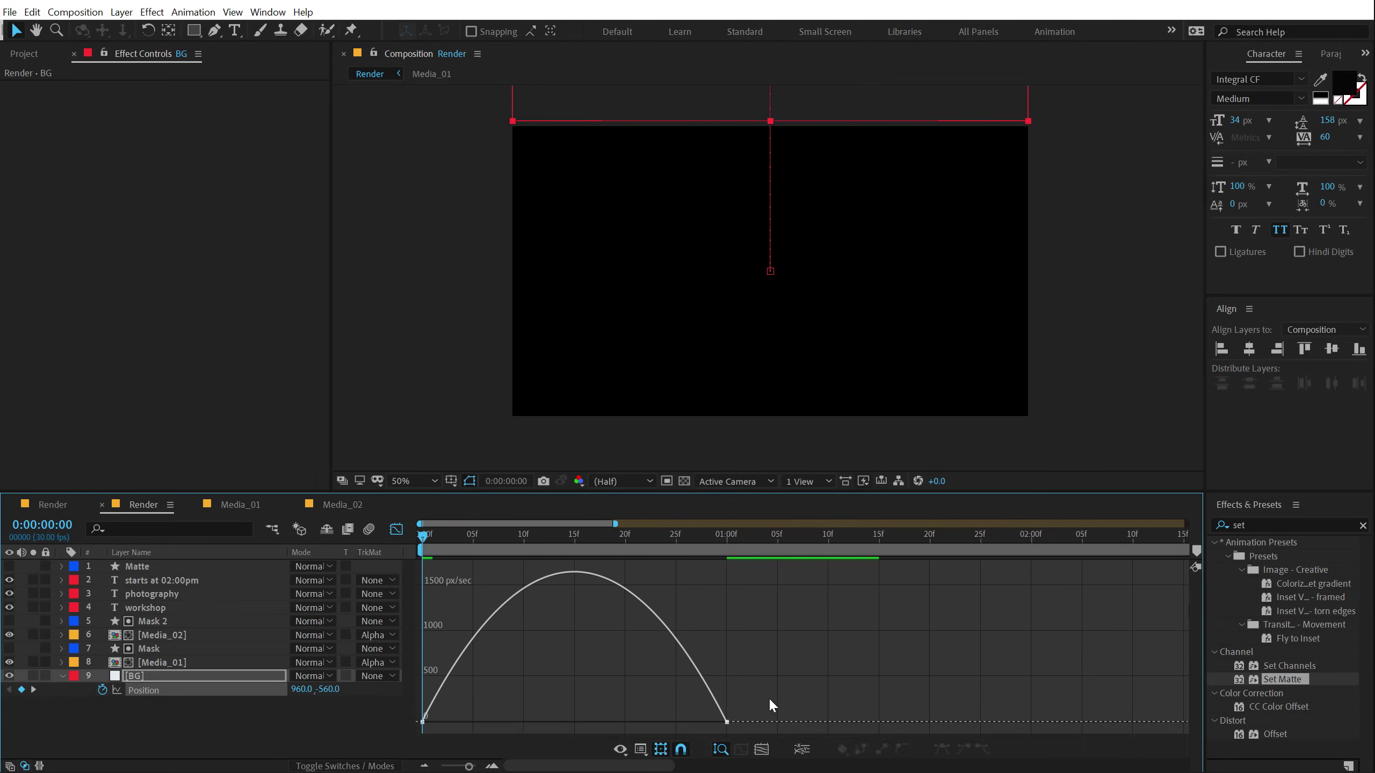
left_click(726, 722)
left_click_drag(676, 724, 306, 739)
left_click(422, 719, "shift")
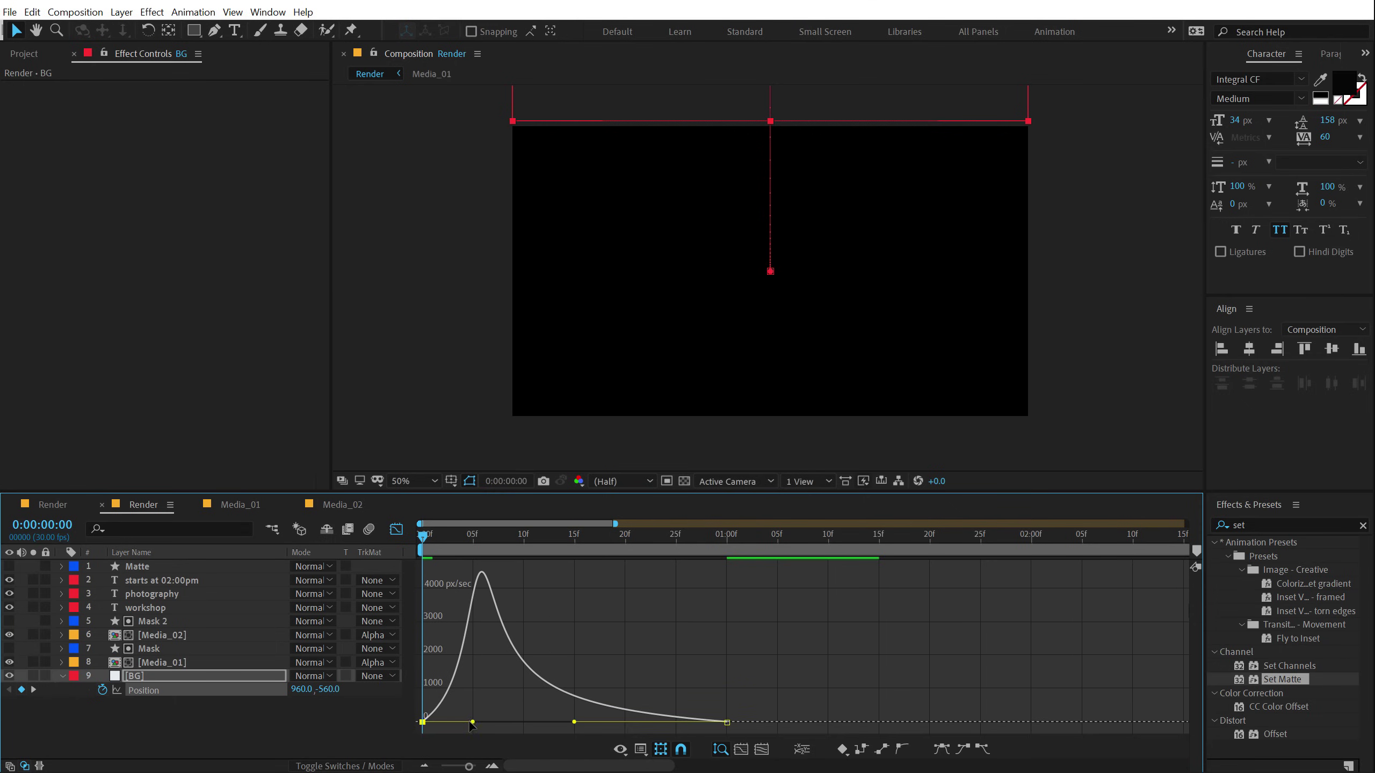
left_click_drag(473, 722, 440, 725)
key("space")
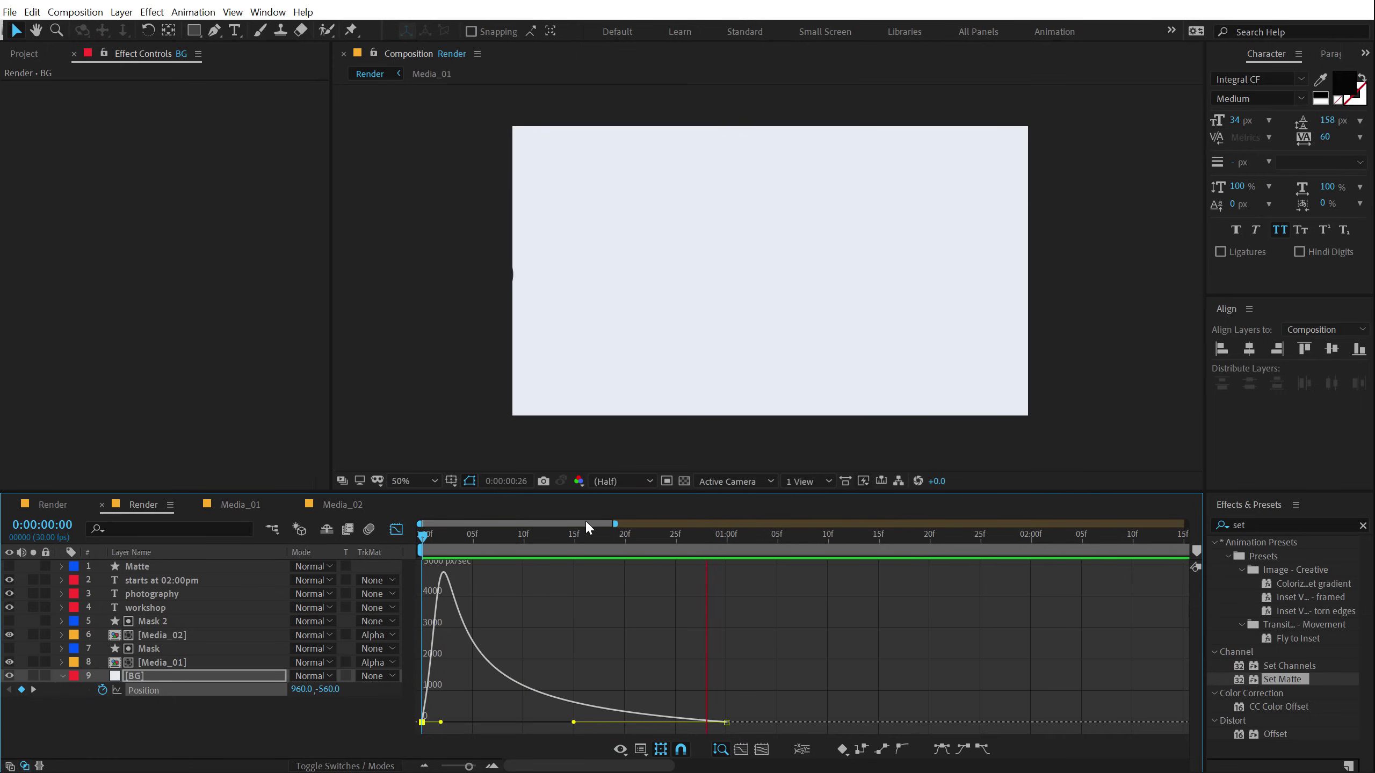
key("space")
Move the BG's second Position keyframe to about 0:00:01:04 and preview the complete animation.
left_click(395, 529)
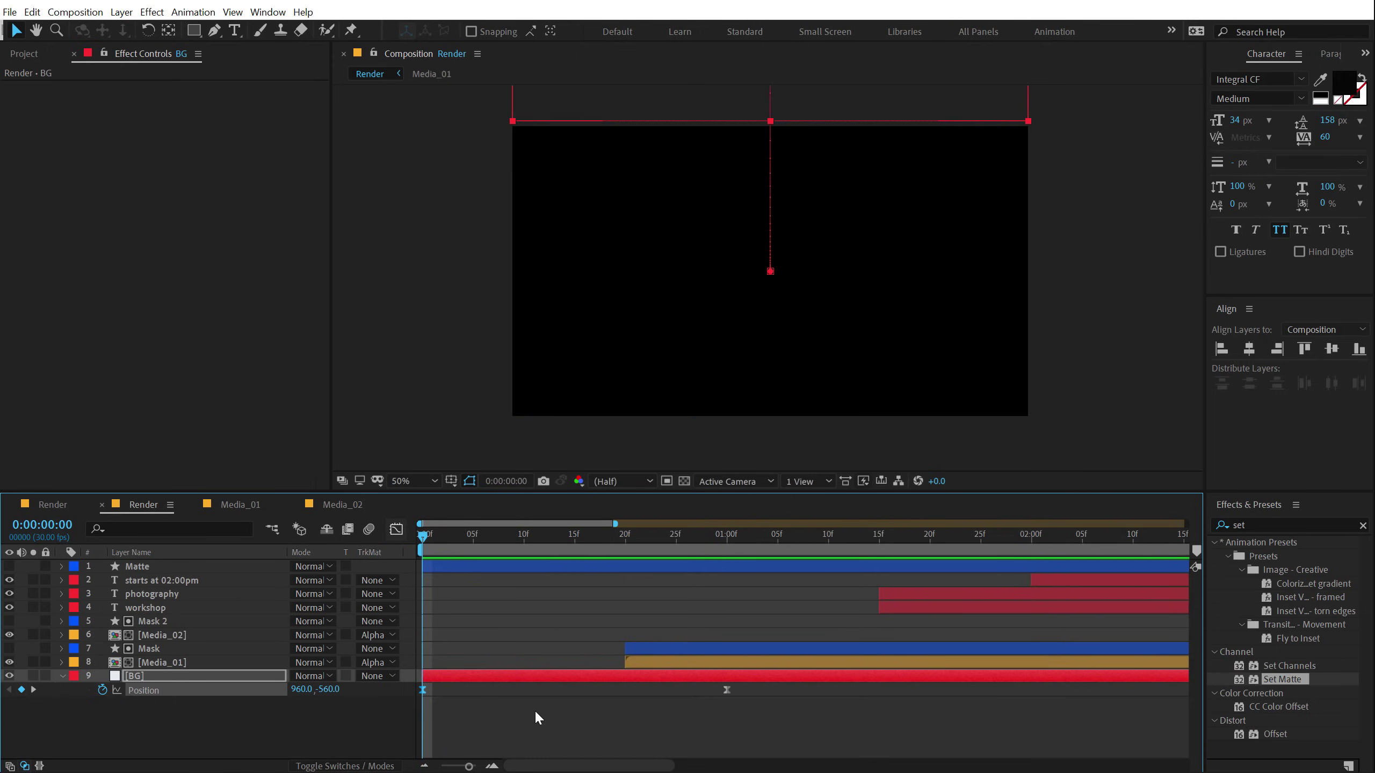
left_click(535, 709)
left_click_drag(728, 690, 767, 690)
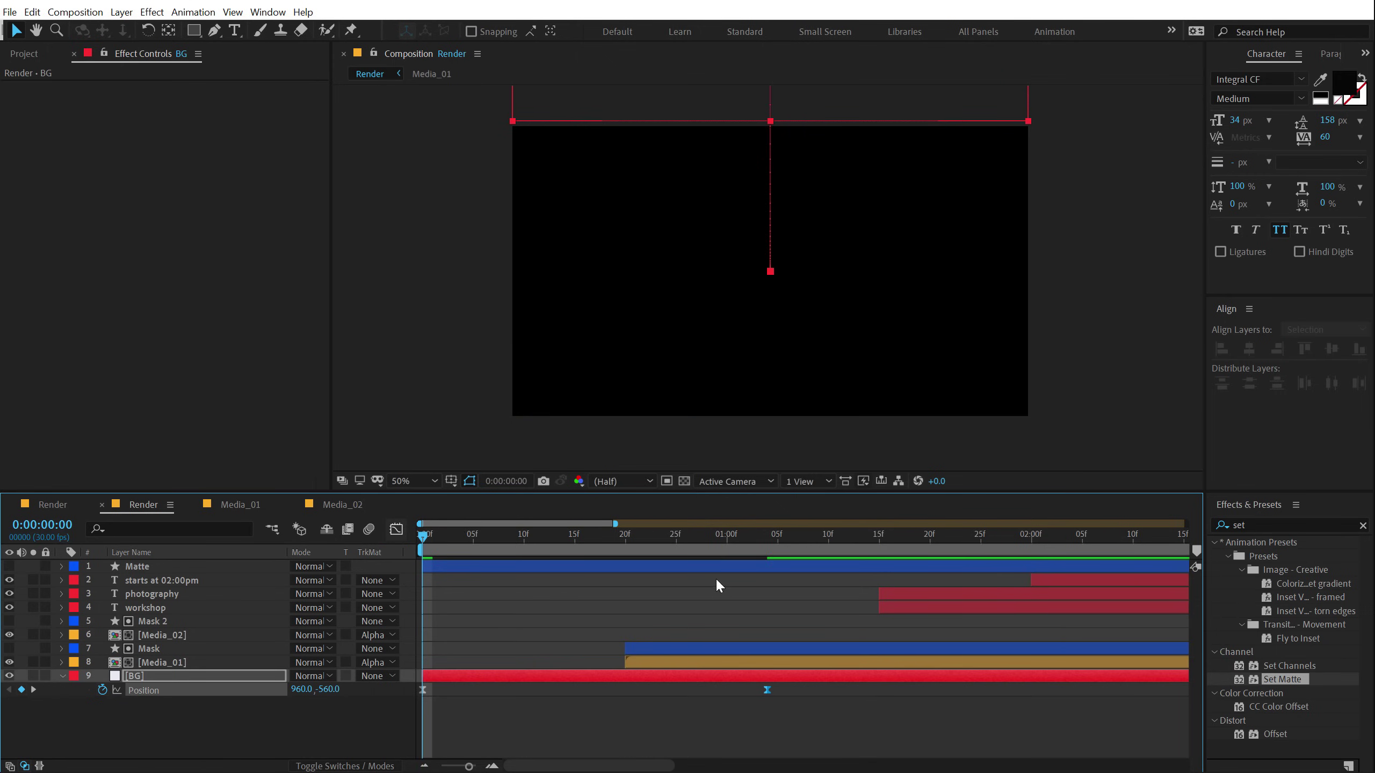
key("space")
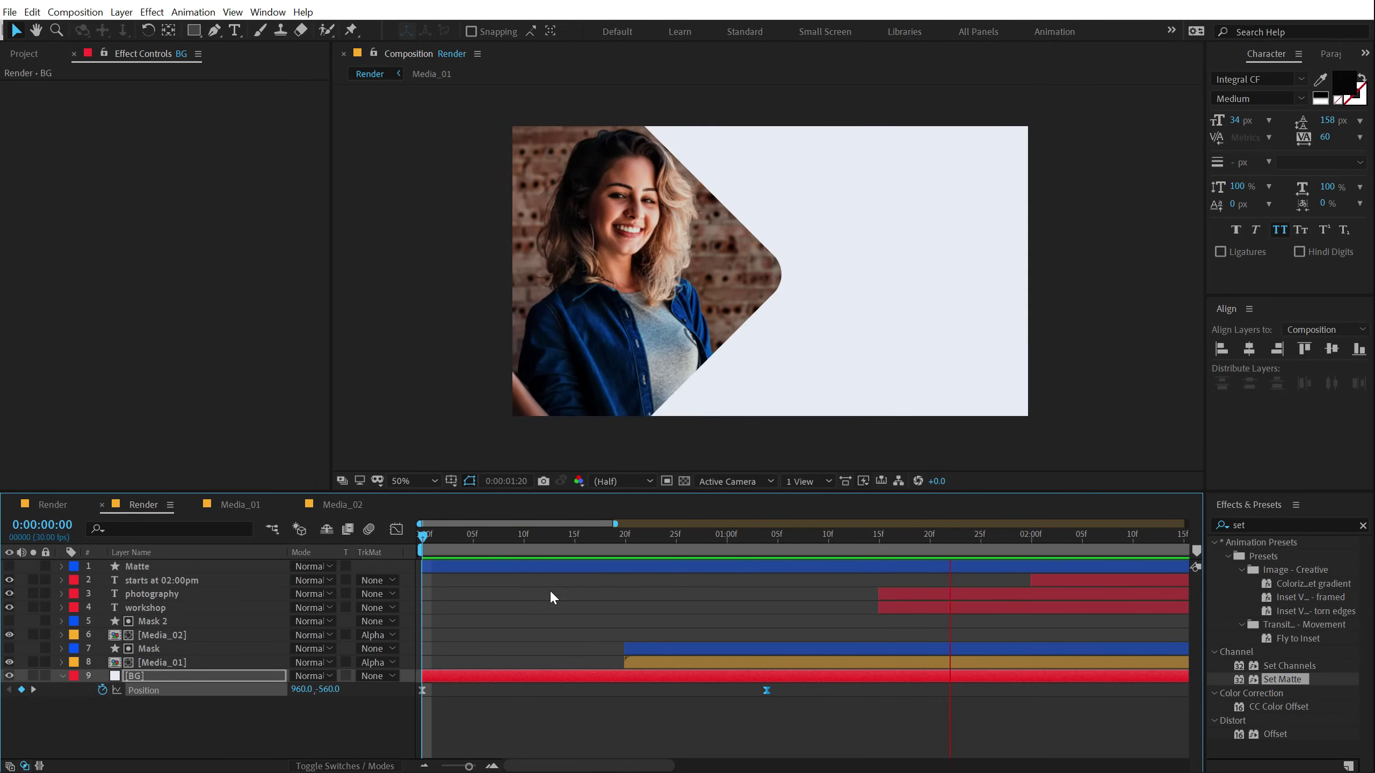
scroll(546, 593, "down", 5, "alt")
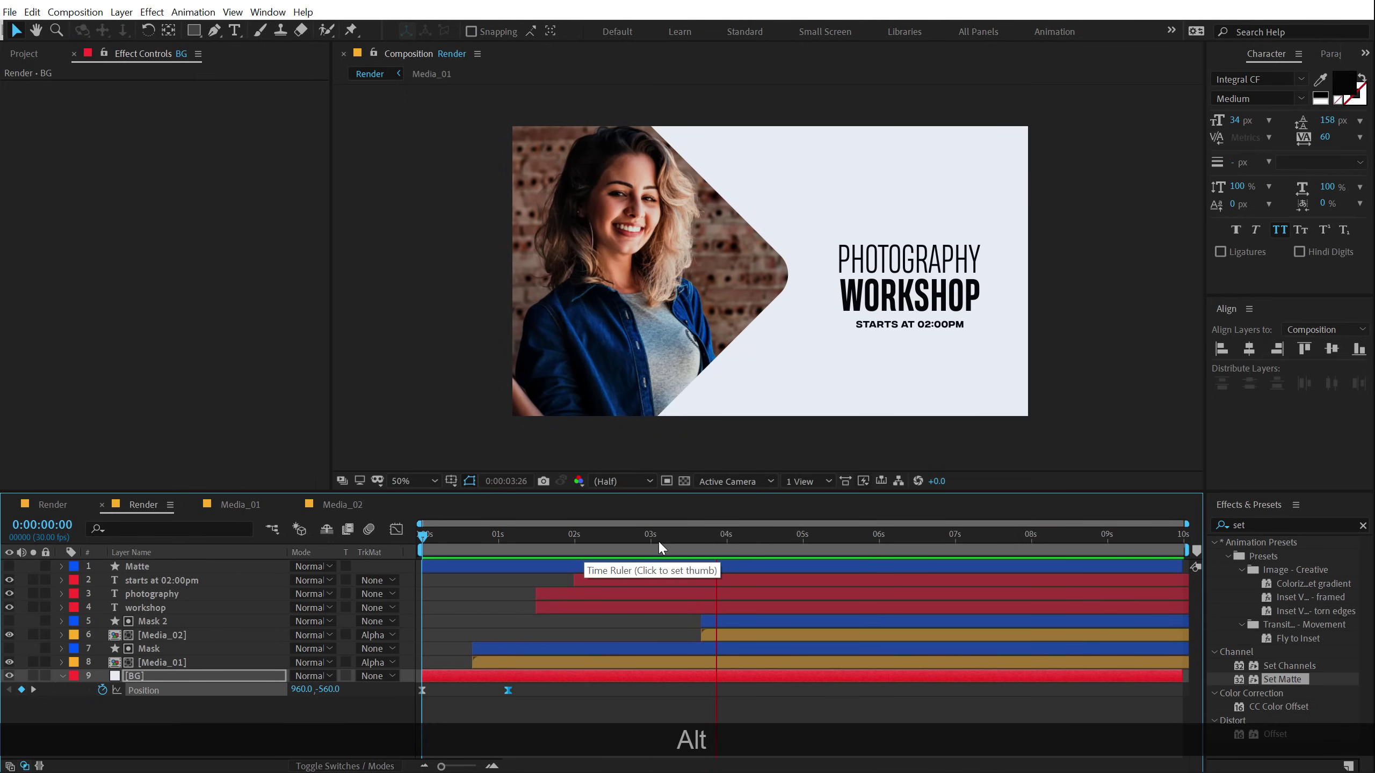
Duplicate the workshop text layer at 0:00:05:19 as a yellow-labelled copy placed directly above the BG layer.
left_click(842, 545)
left_click_drag(846, 546, 850, 545)
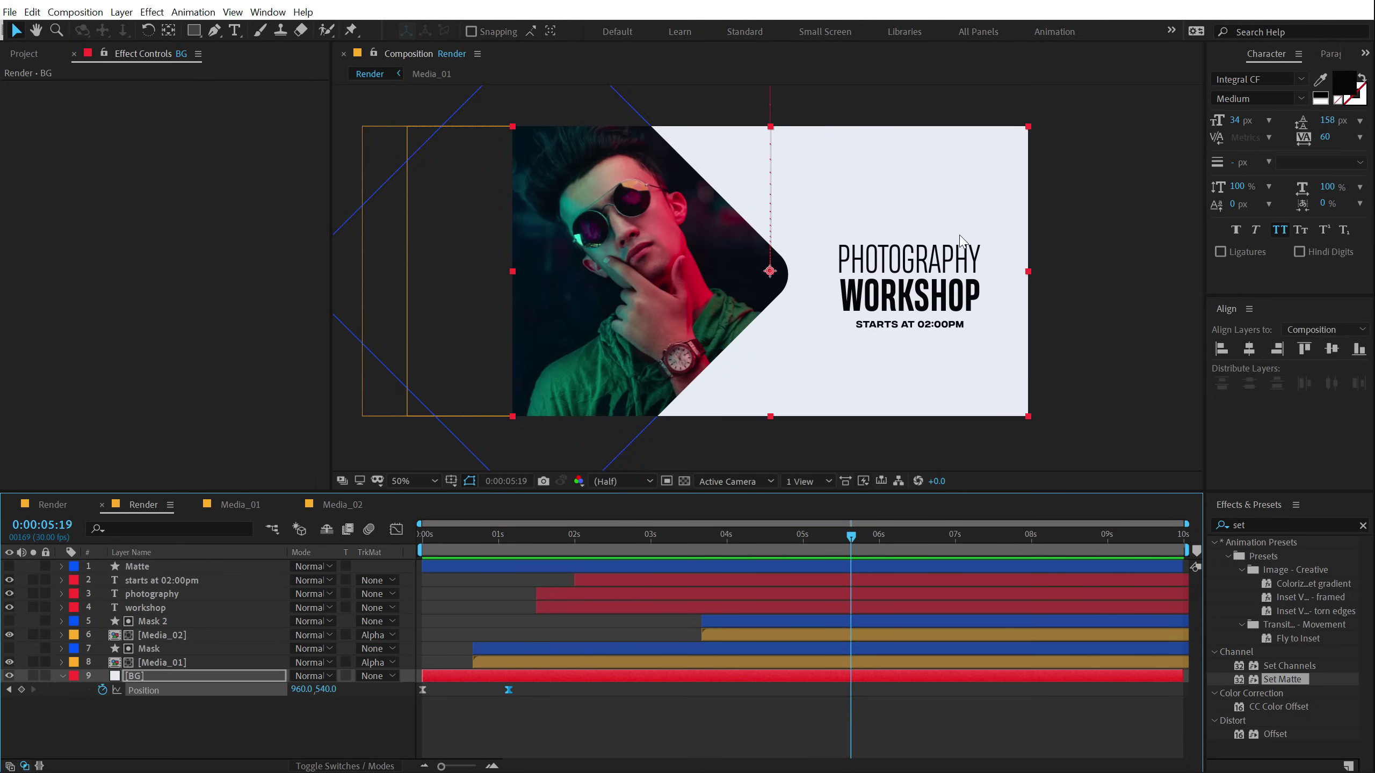
left_click(62, 676)
left_click(204, 687)
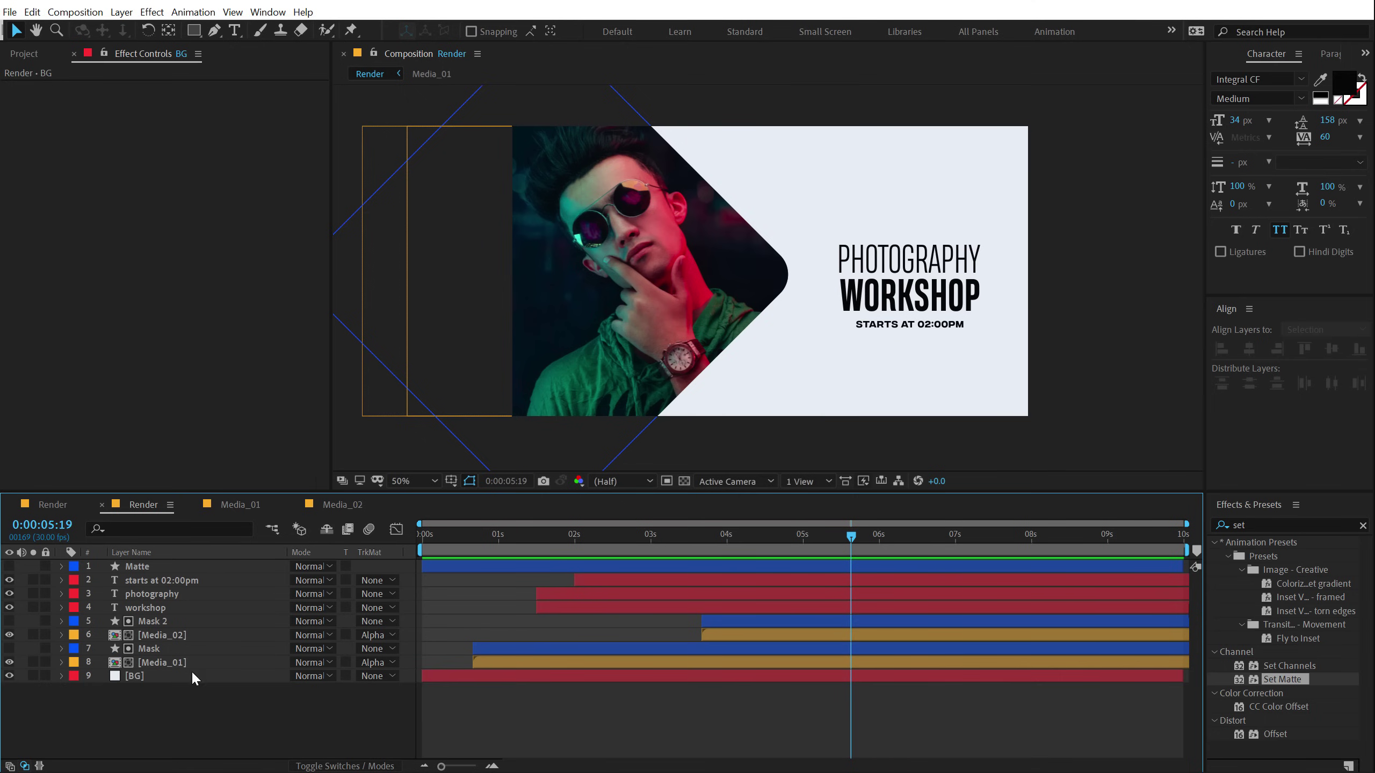
left_click(161, 606)
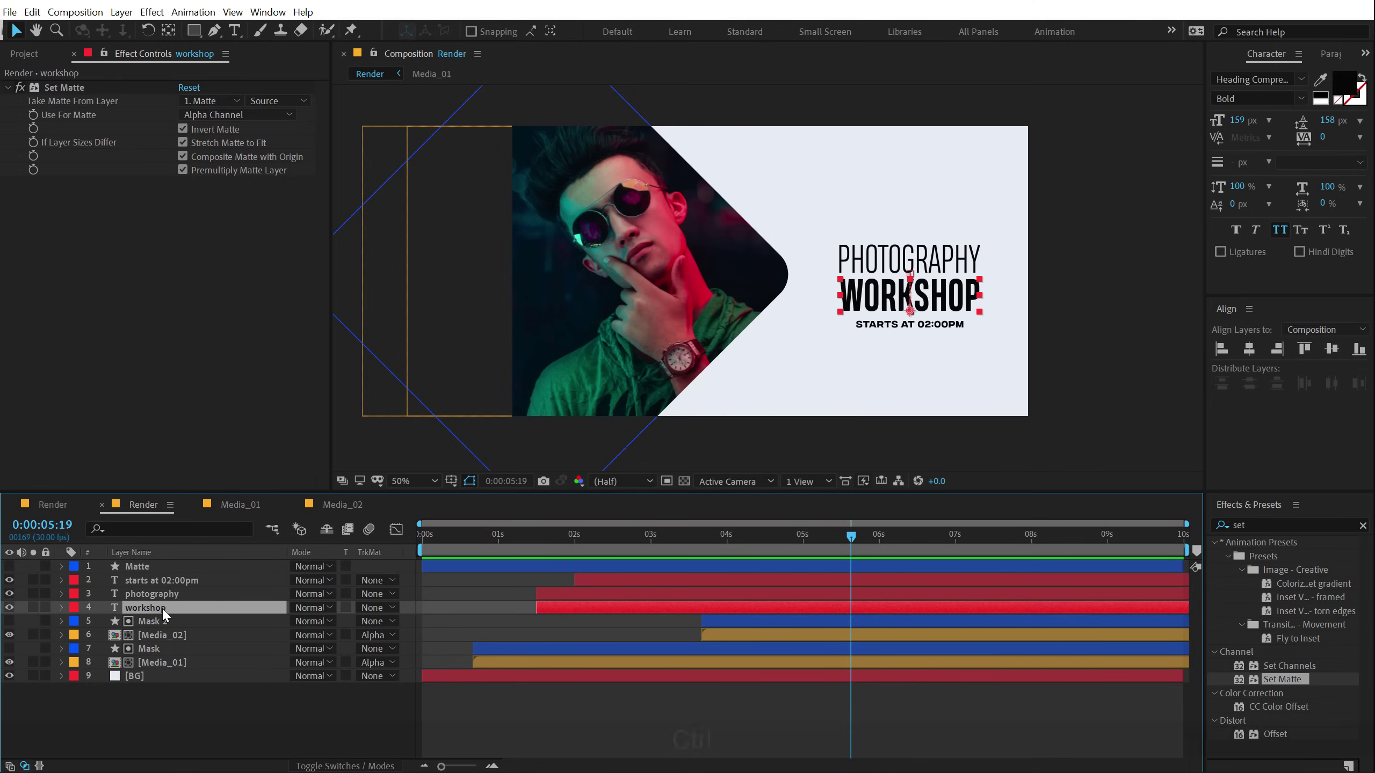
key("ctrl+d")
left_click(74, 608)
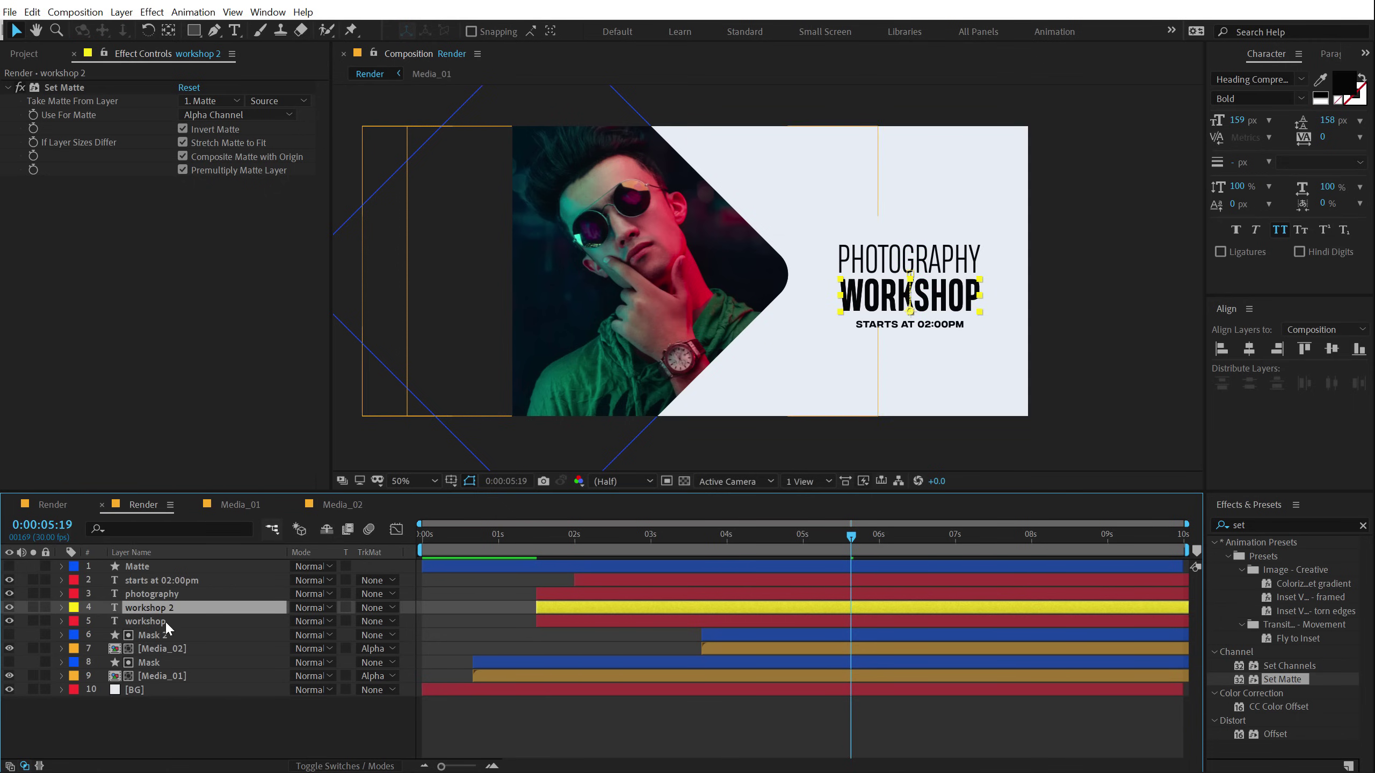
left_click_drag(165, 607, 169, 683)
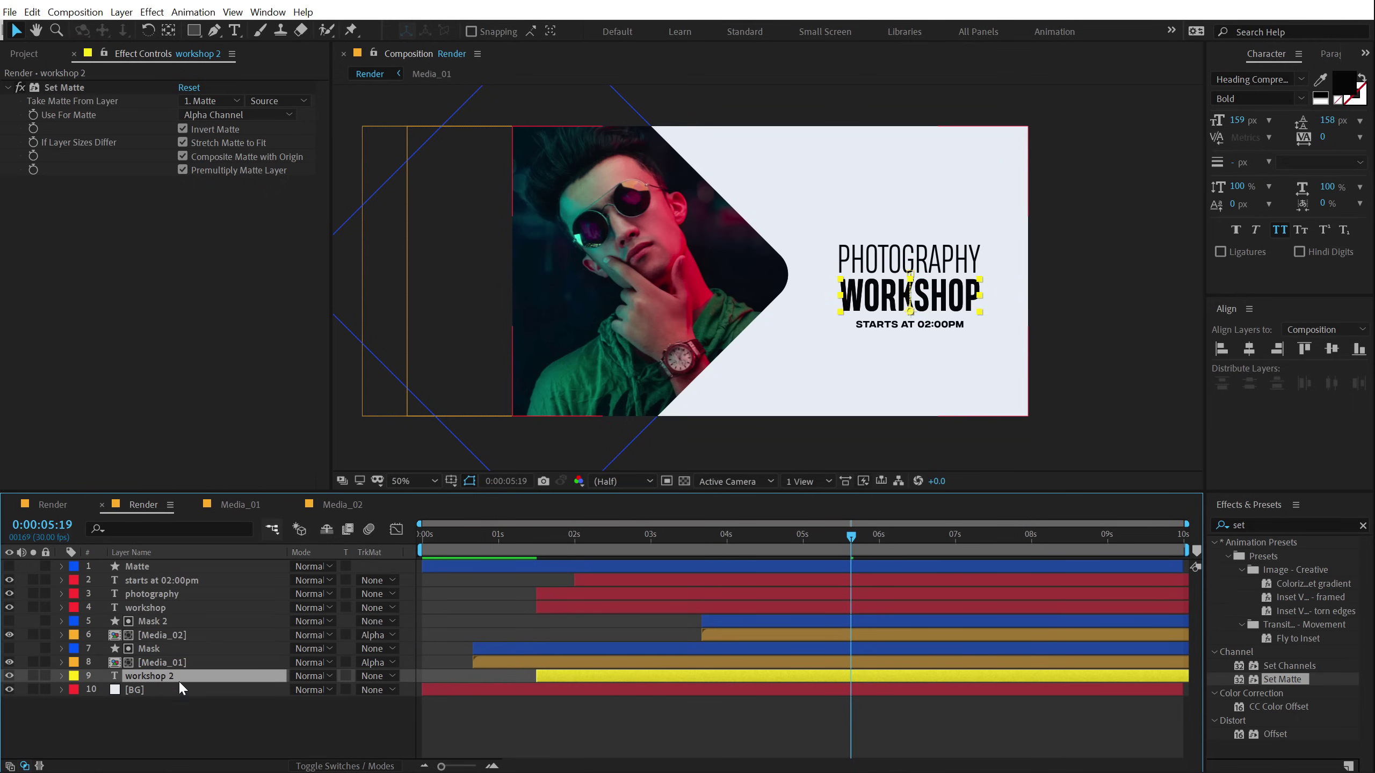
Enlarge the workshop copy's font size to 1296 px and strip its Set Matte effect and Position keyframes.
left_click_drag(1240, 122, 1301, 121)
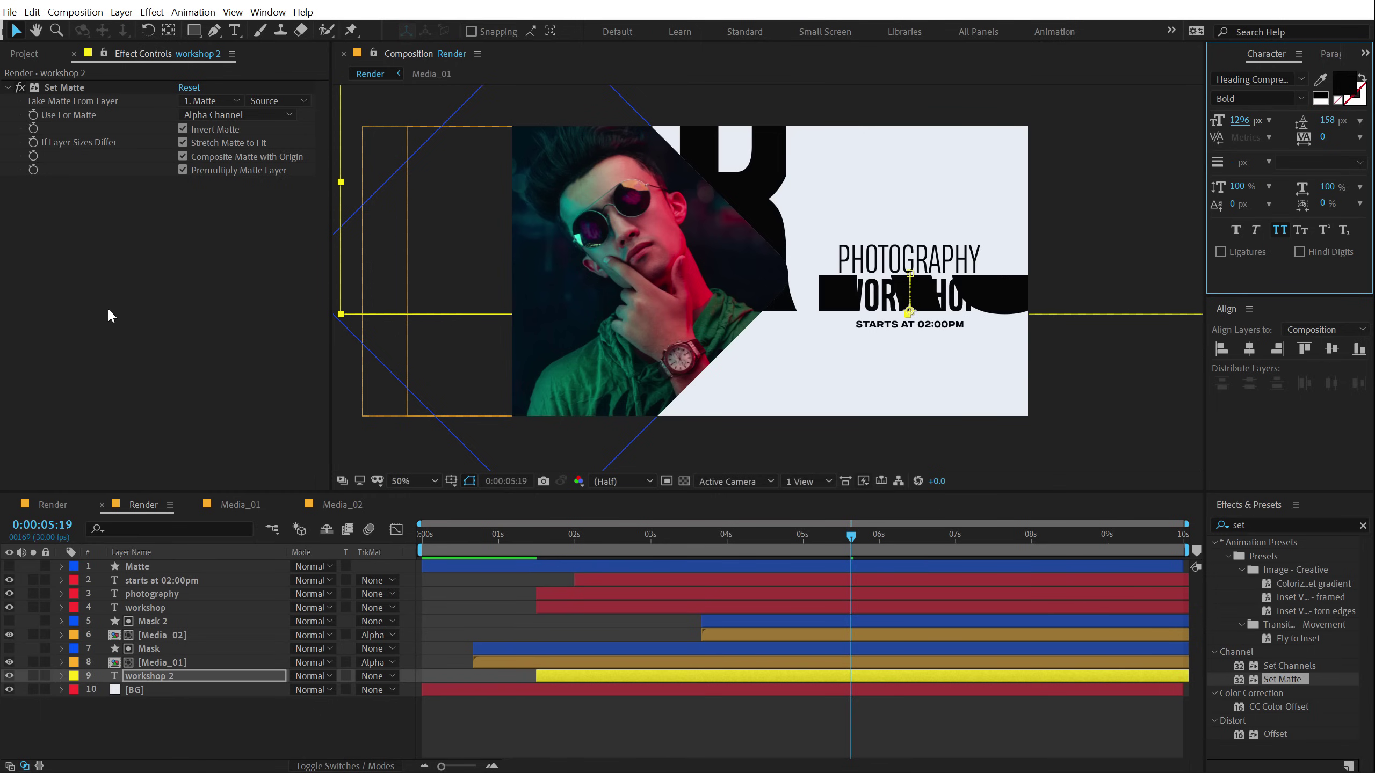
left_click(66, 87)
key("Delete")
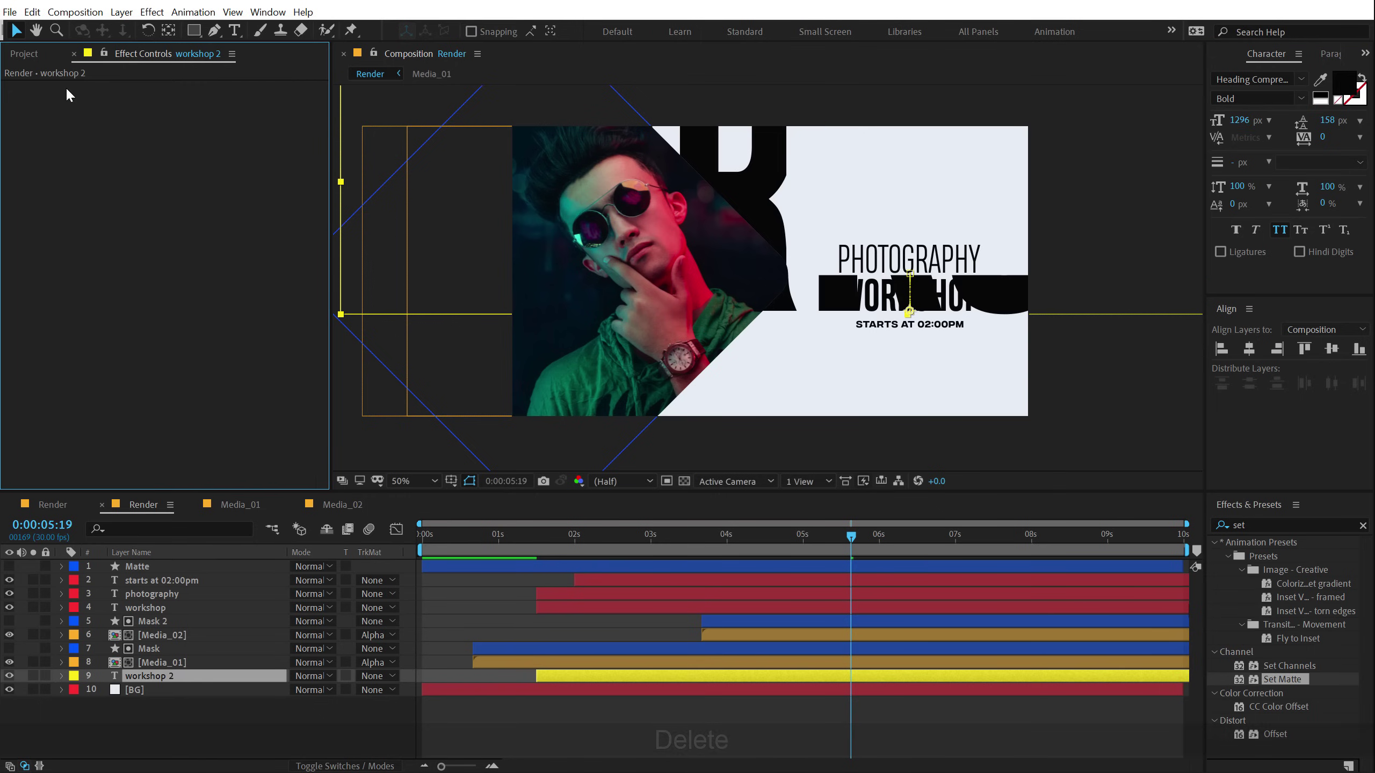
key("u")
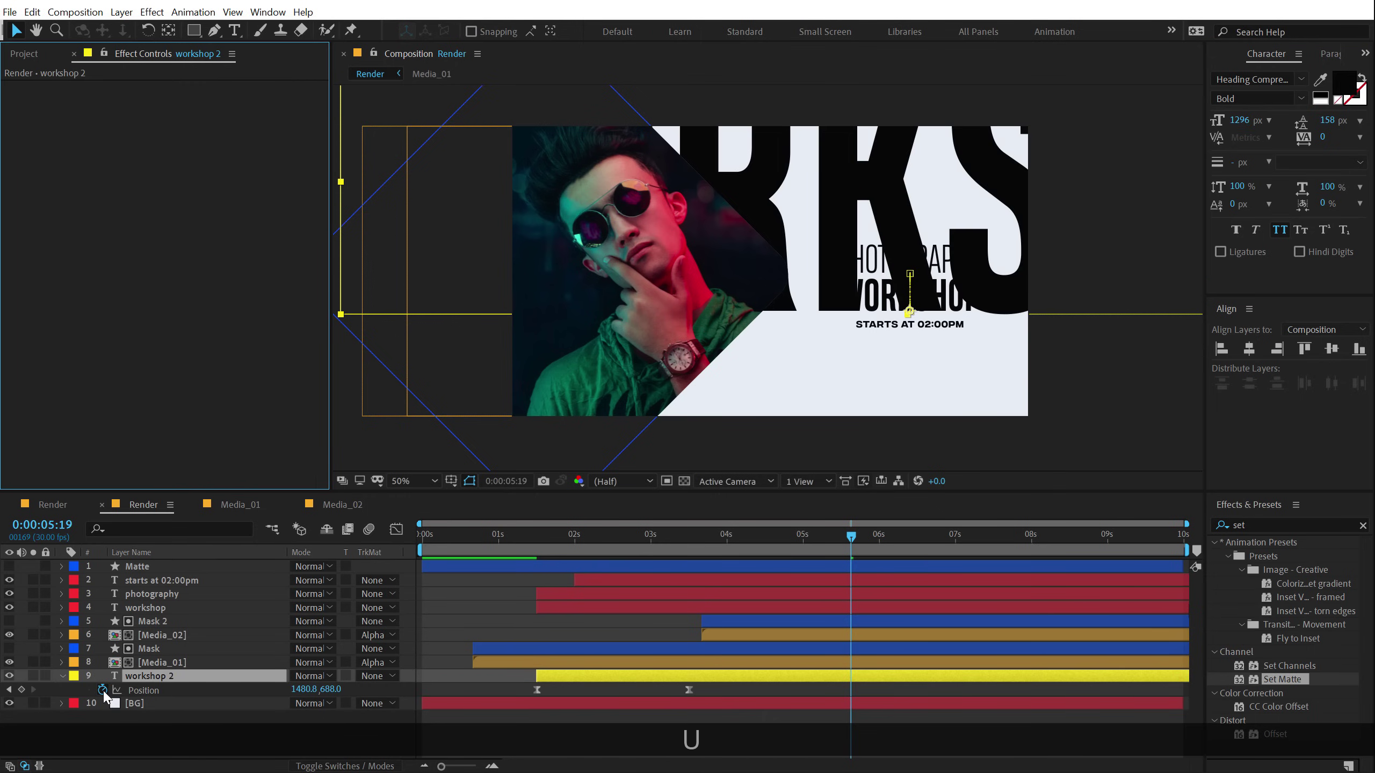
Set the workshop copy's font size to 450 px and tracking to -24, and reposition it to about 964, 434 above the photography title.
left_click(163, 677)
left_click_drag(1240, 120, 692, 162)
left_click_drag(1322, 136, 1309, 137)
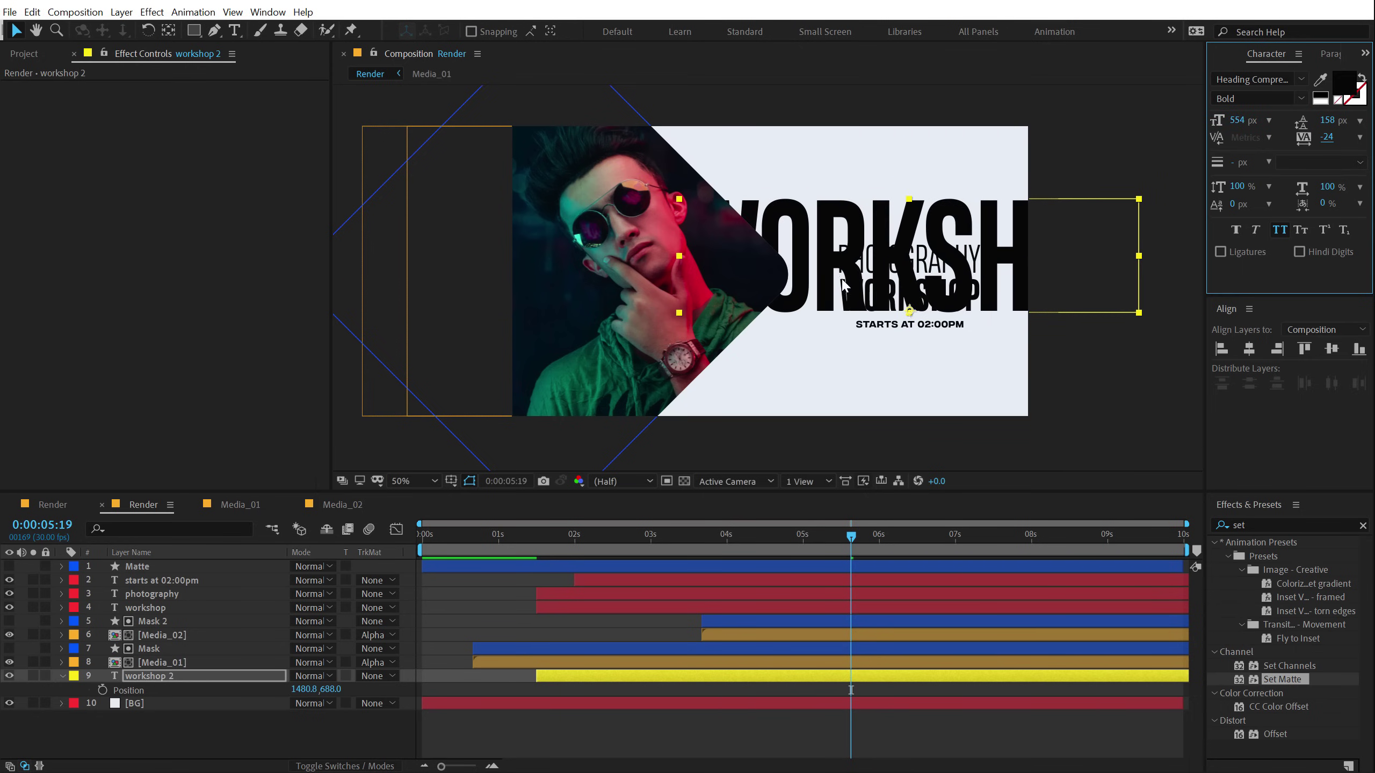
left_click_drag(852, 258, 825, 208)
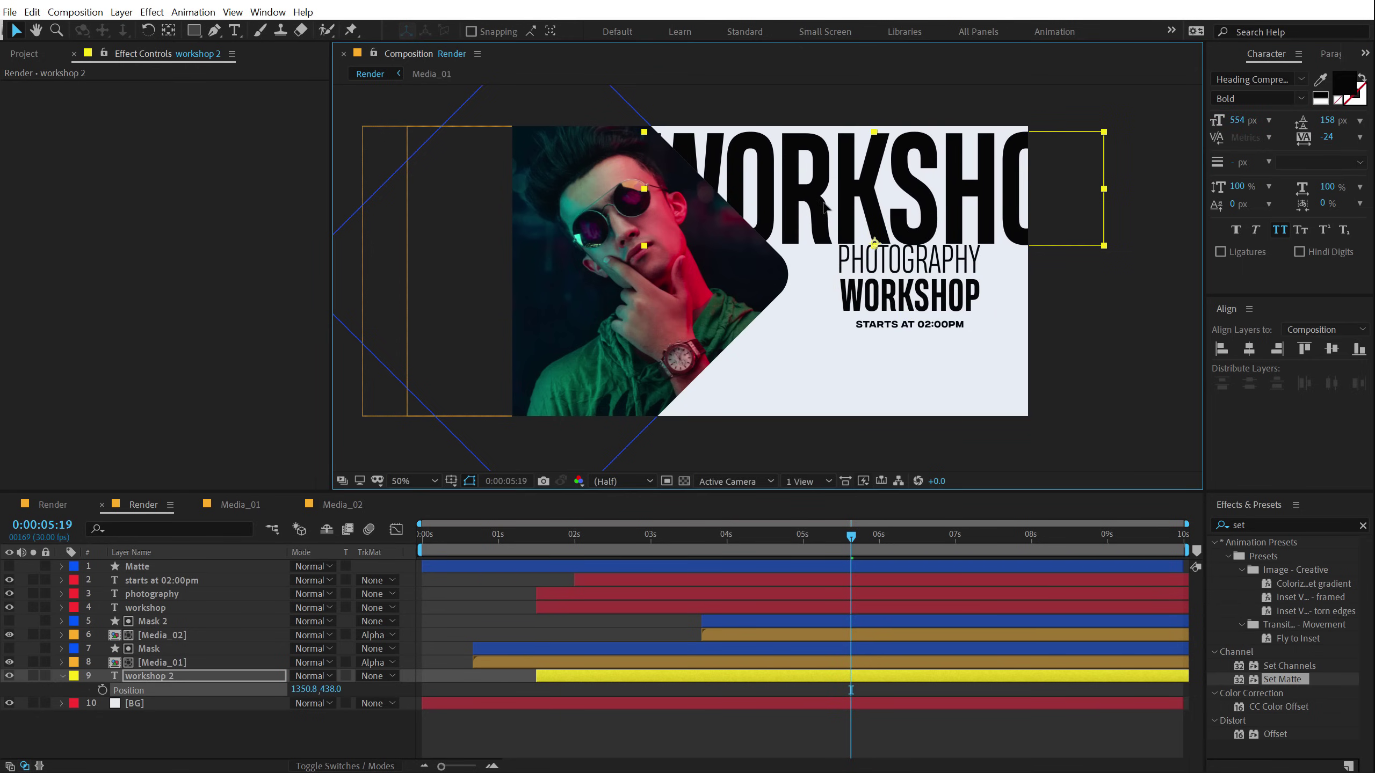
left_click(1237, 120)
type("450")
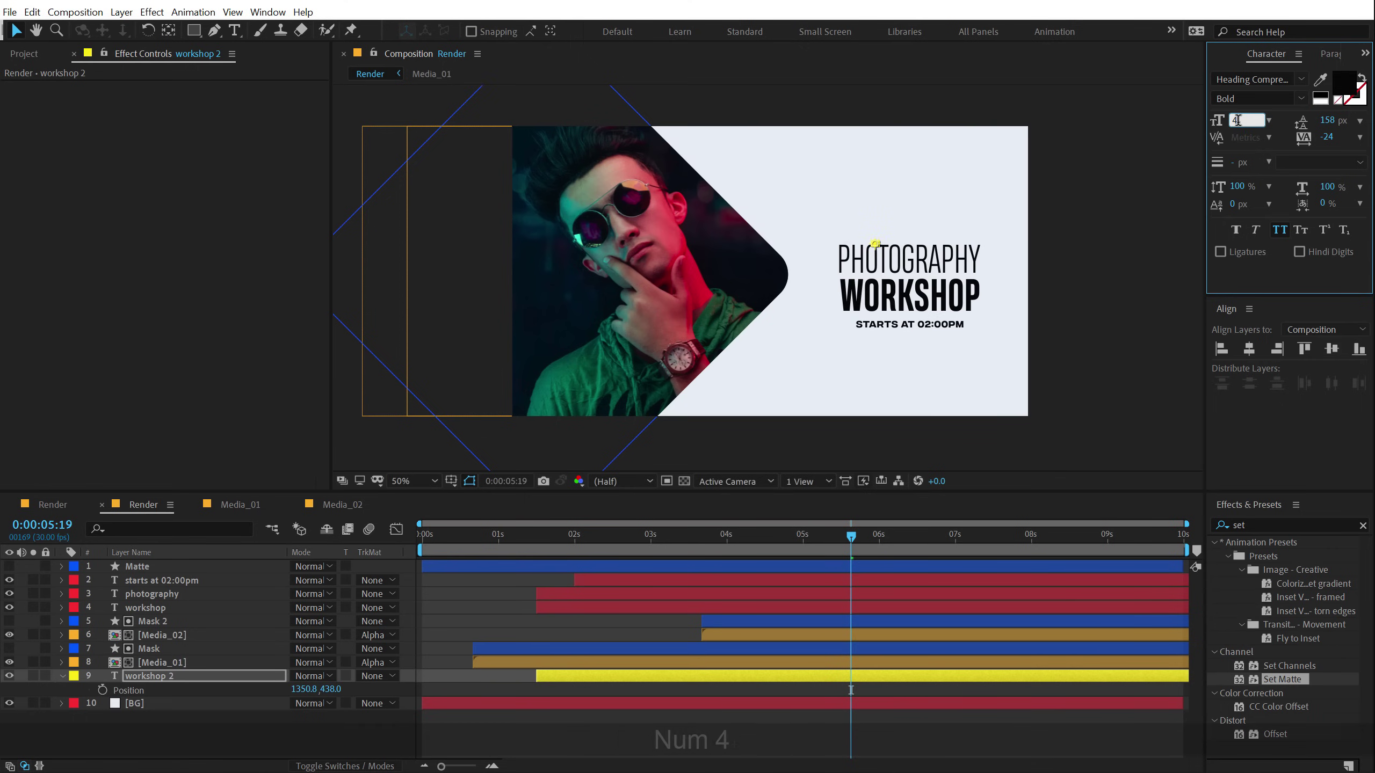
key("Return")
left_click_drag(983, 209, 880, 208)
Append a second "workshop" to the large text and move the layer to about 1920, 348 so the first word fits beside the image.
double_click(892, 205)
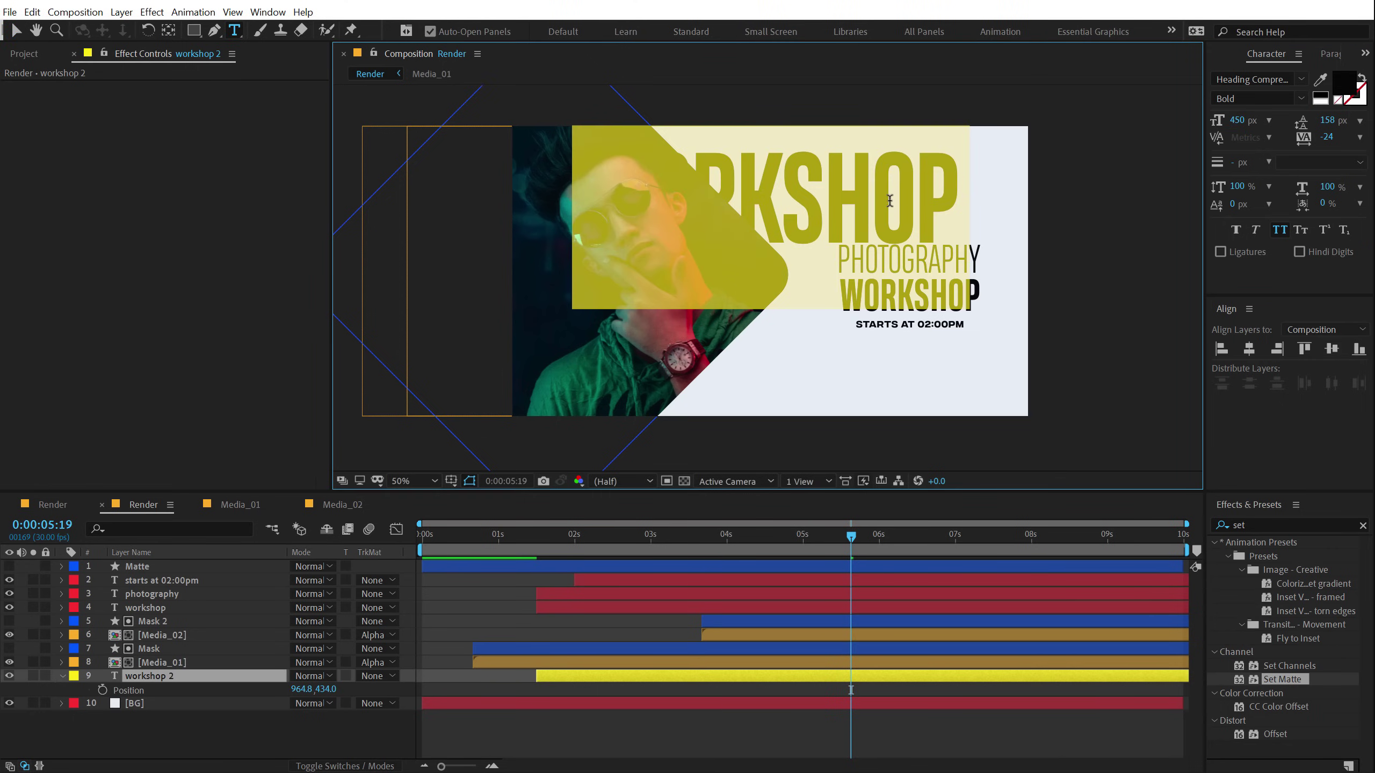
left_click(954, 180)
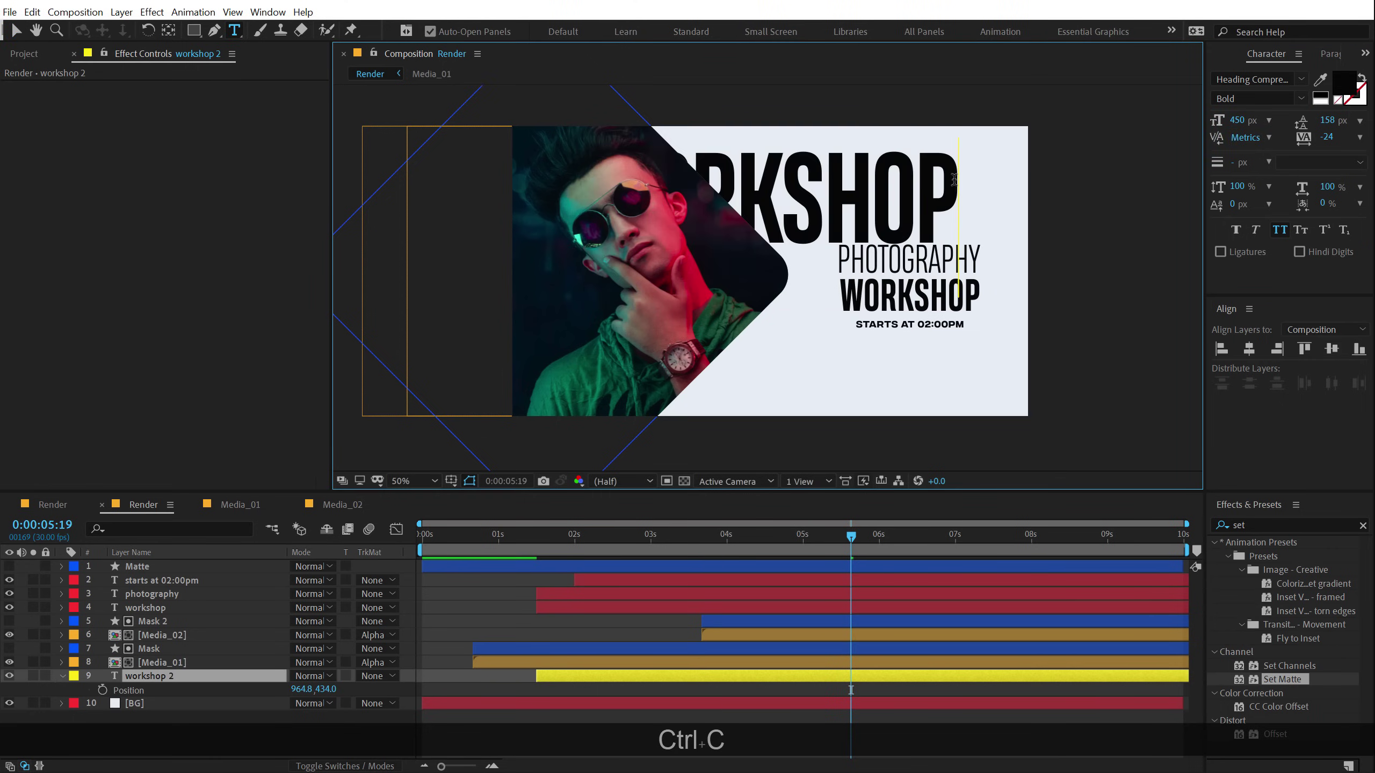
type("workshop")
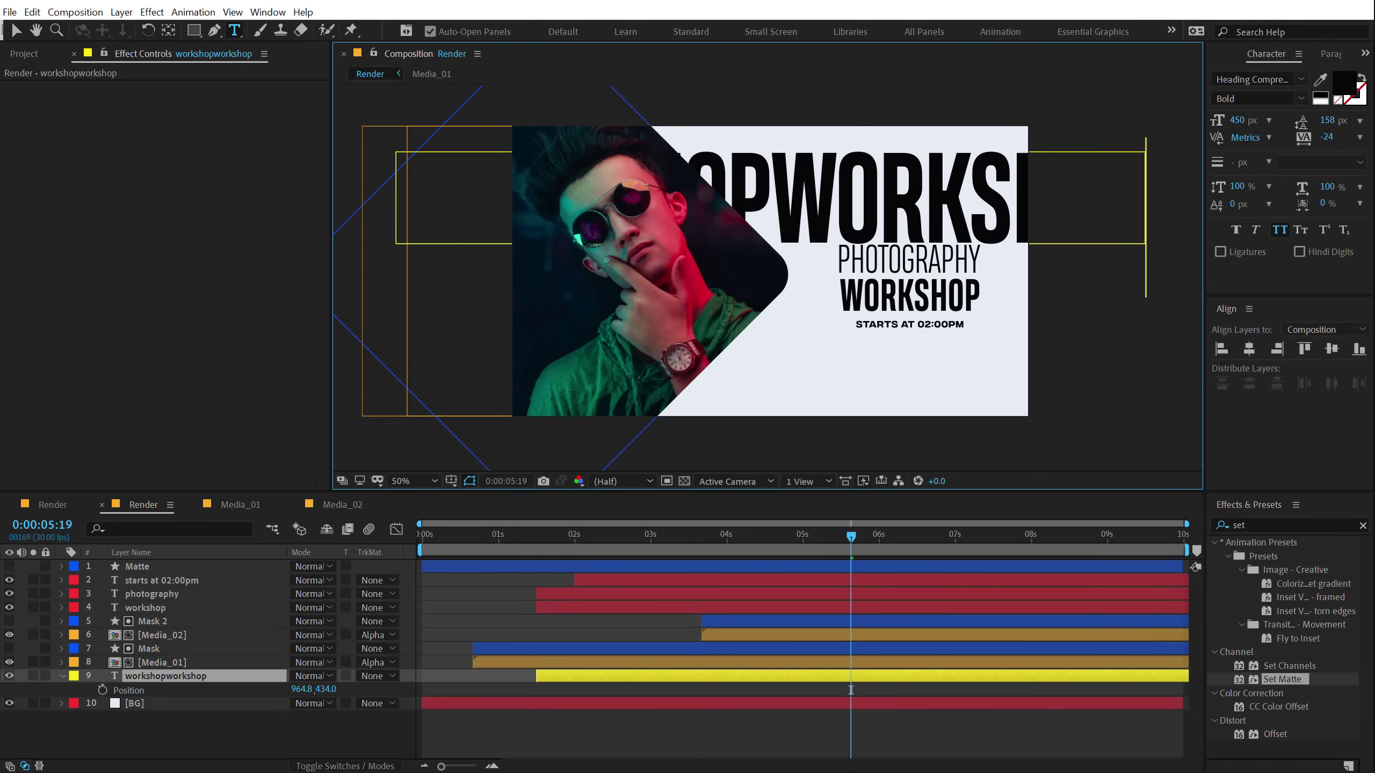
left_click(16, 29)
left_click_drag(869, 190, 1115, 172)
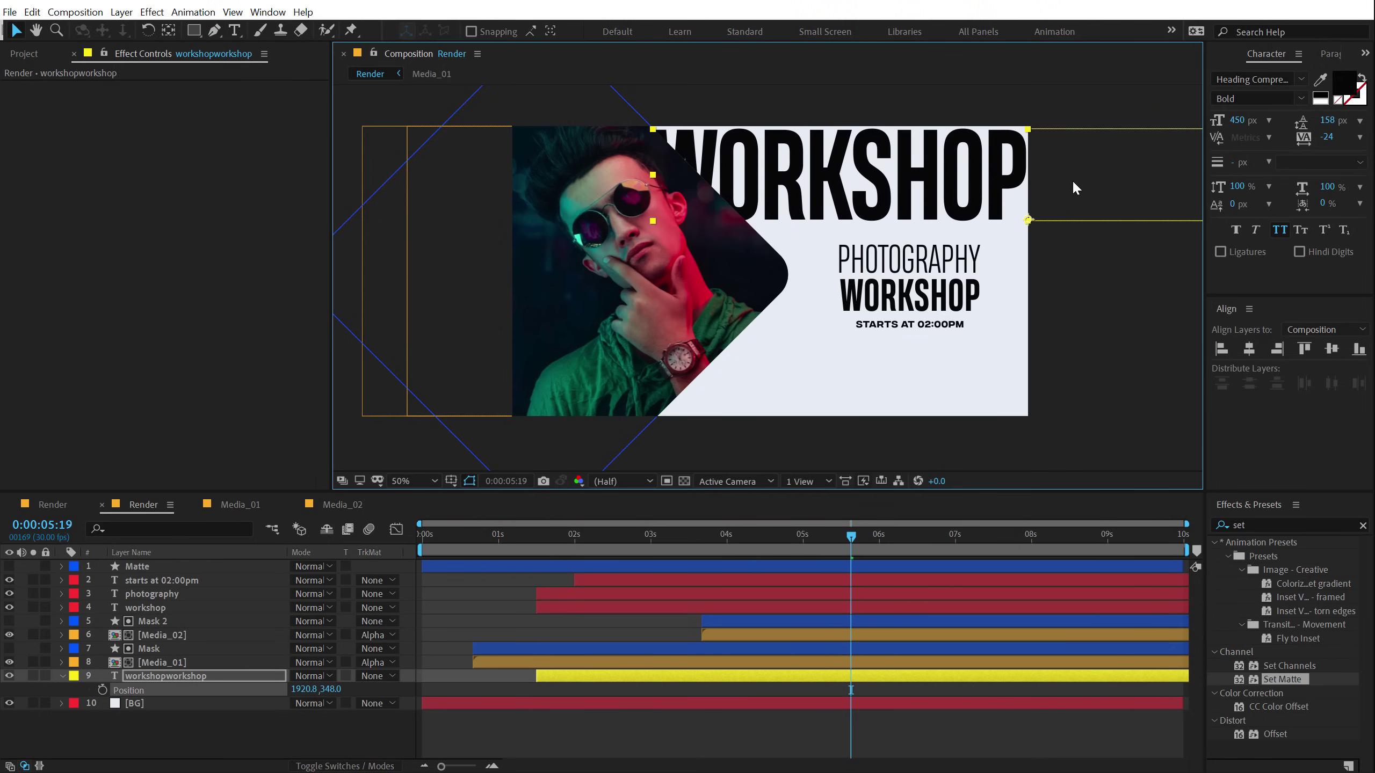
Duplicate the large text row twice, stack the copies below at Y about 694 and 1052, and shift all three rows to X about 1906.
left_click(162, 676)
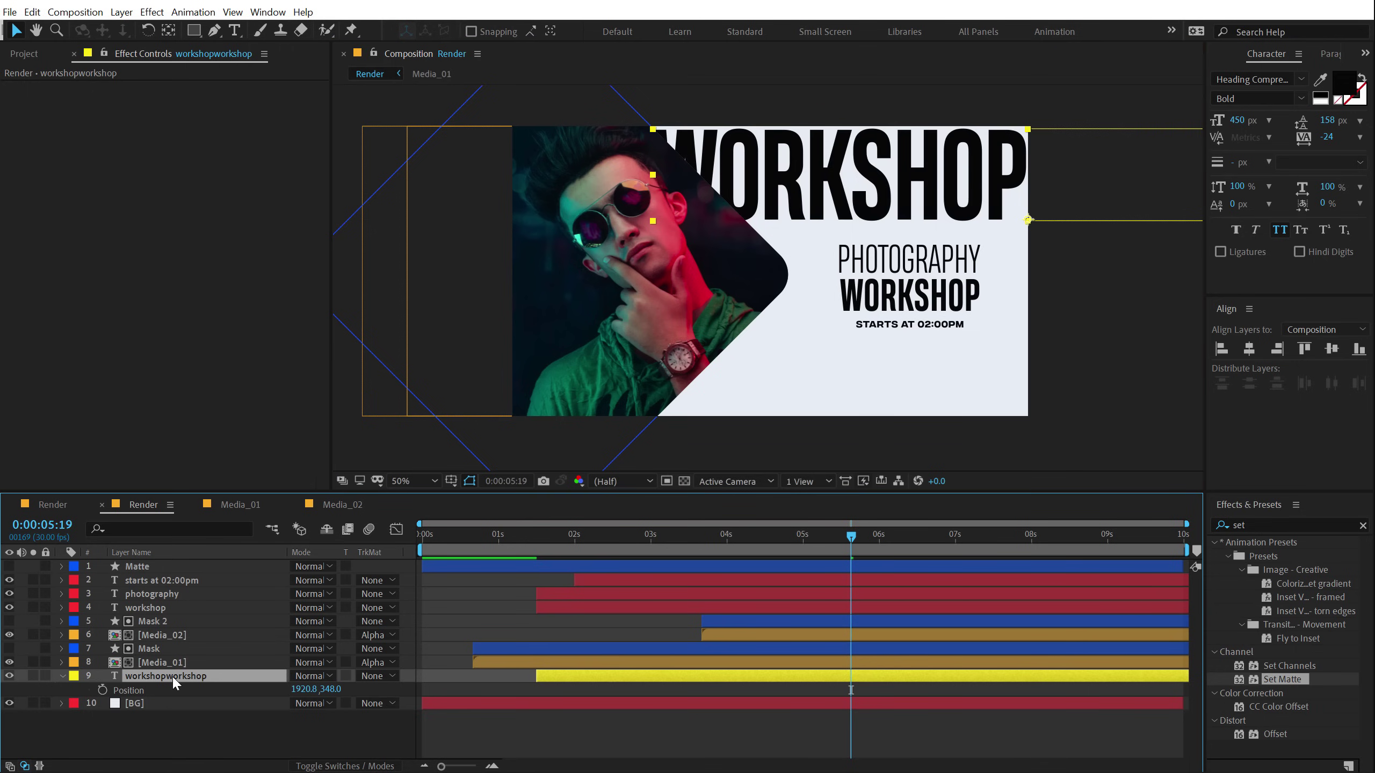
key("ctrl+d")
left_click_drag(934, 197, 933, 378)
key("ctrl+d")
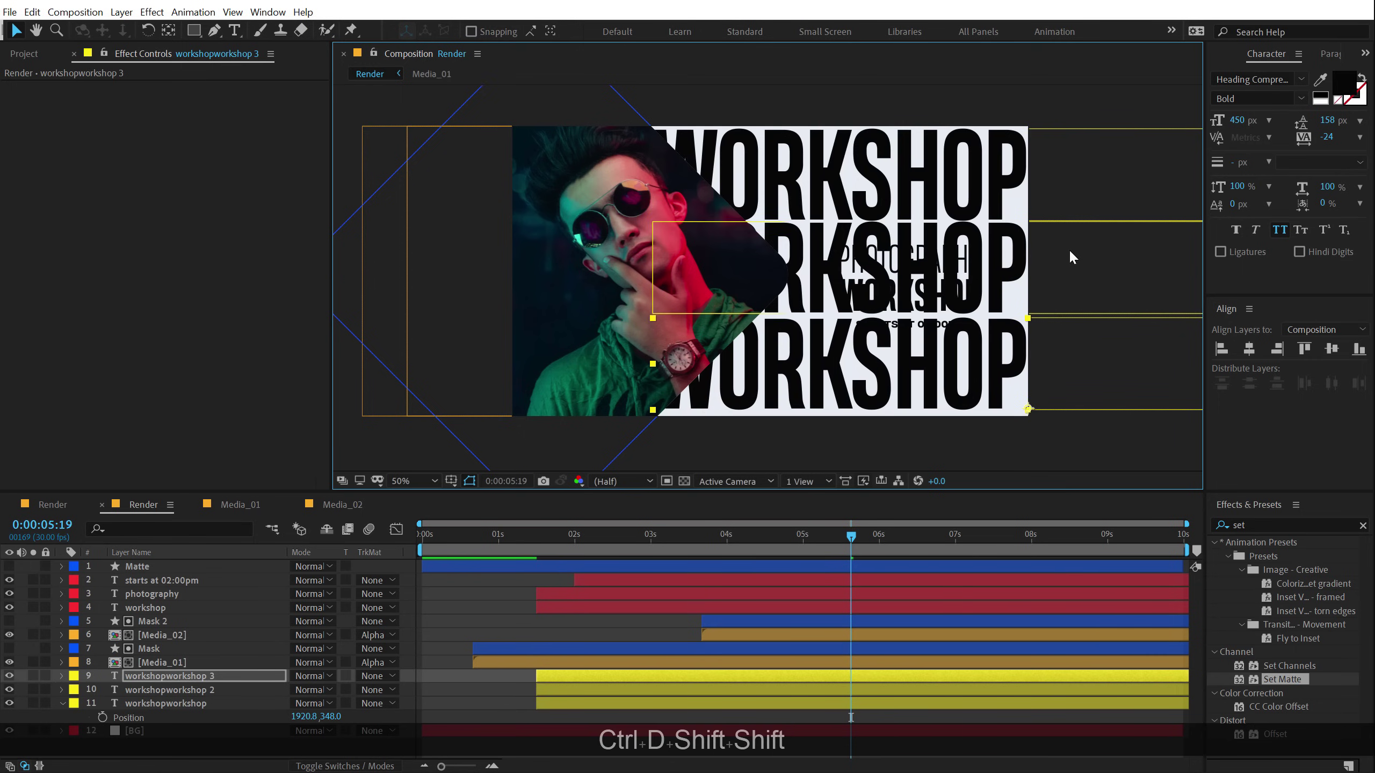
key("ctrl+shift+Down")
key("ctrl+shift+Down")
left_click_drag(1048, 174, 1045, 177)
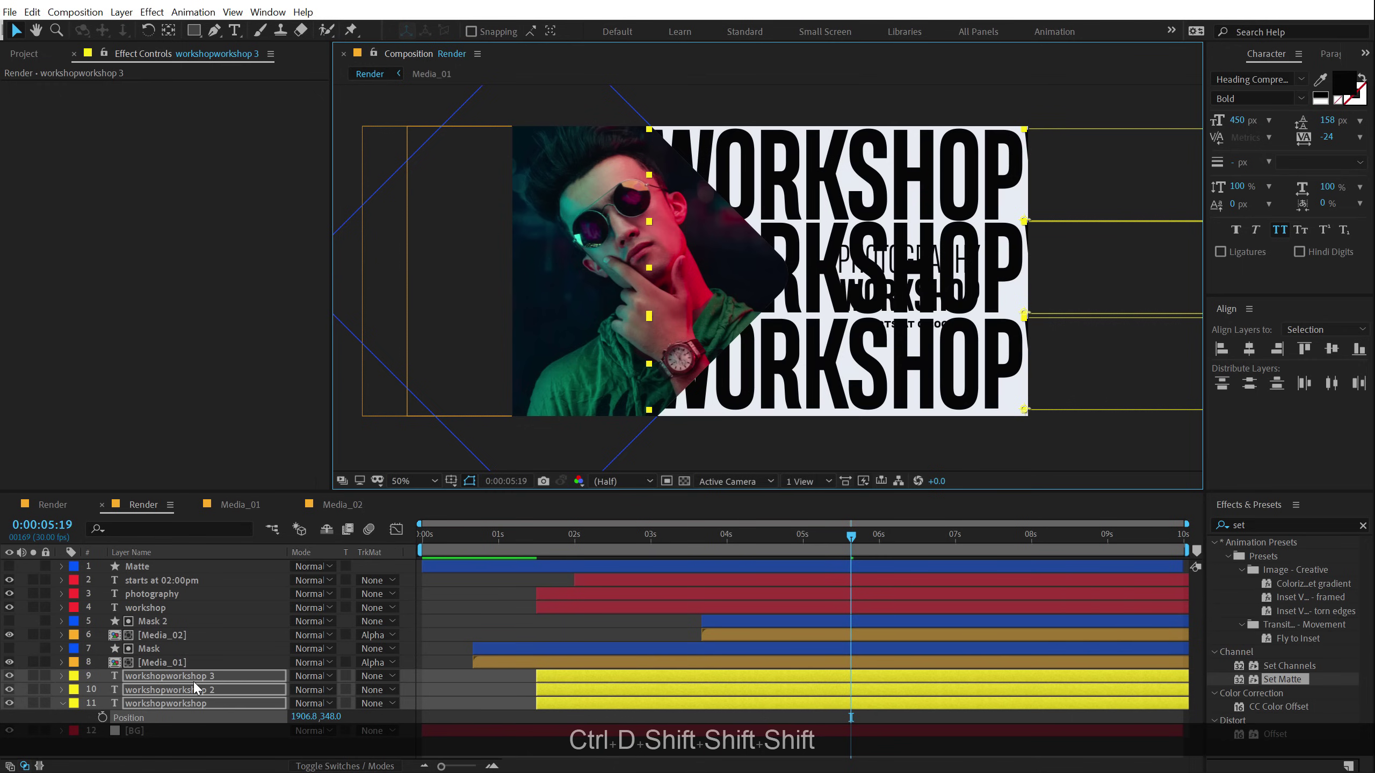
Set the text colour of the three large workshop rows to white (FFFFFF) and hide the layer controls in the composition view.
left_click(1341, 84)
left_click(230, 205)
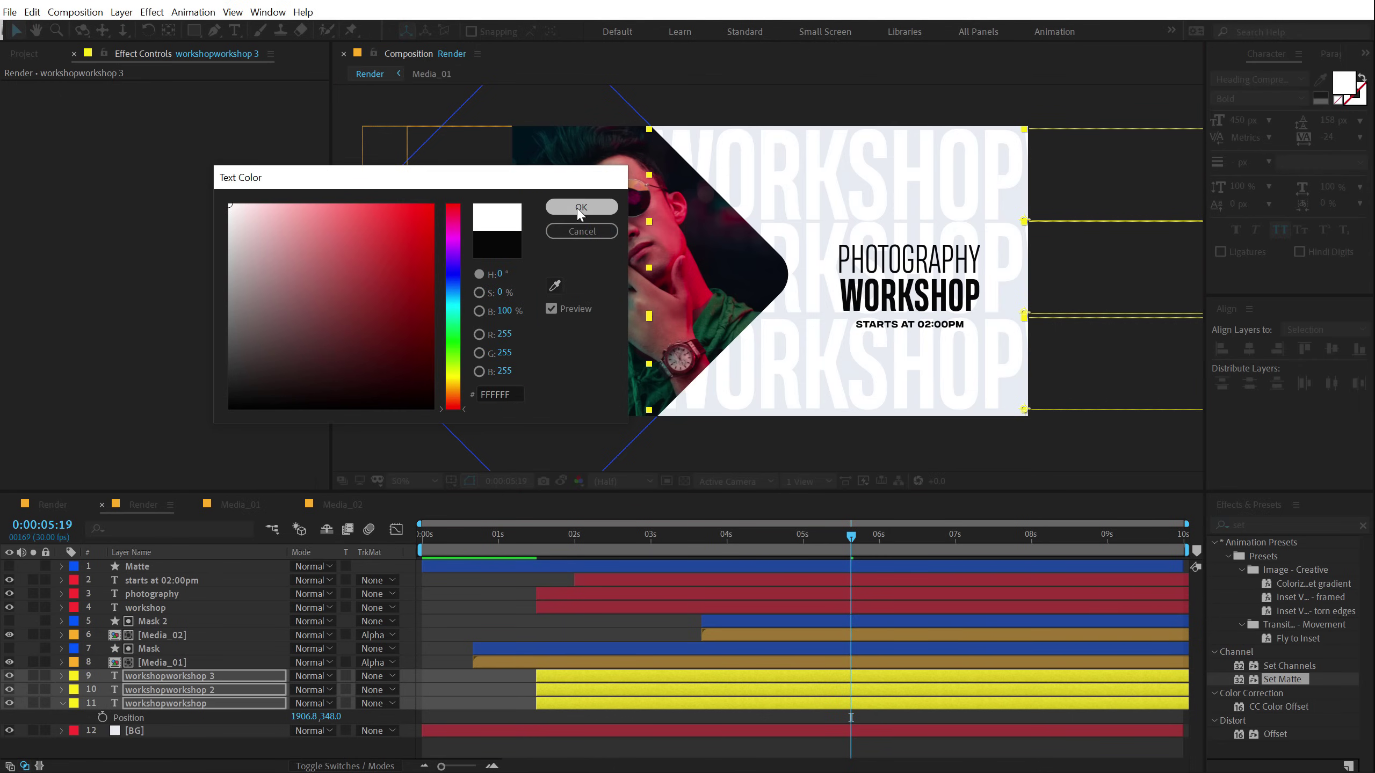
left_click(549, 208)
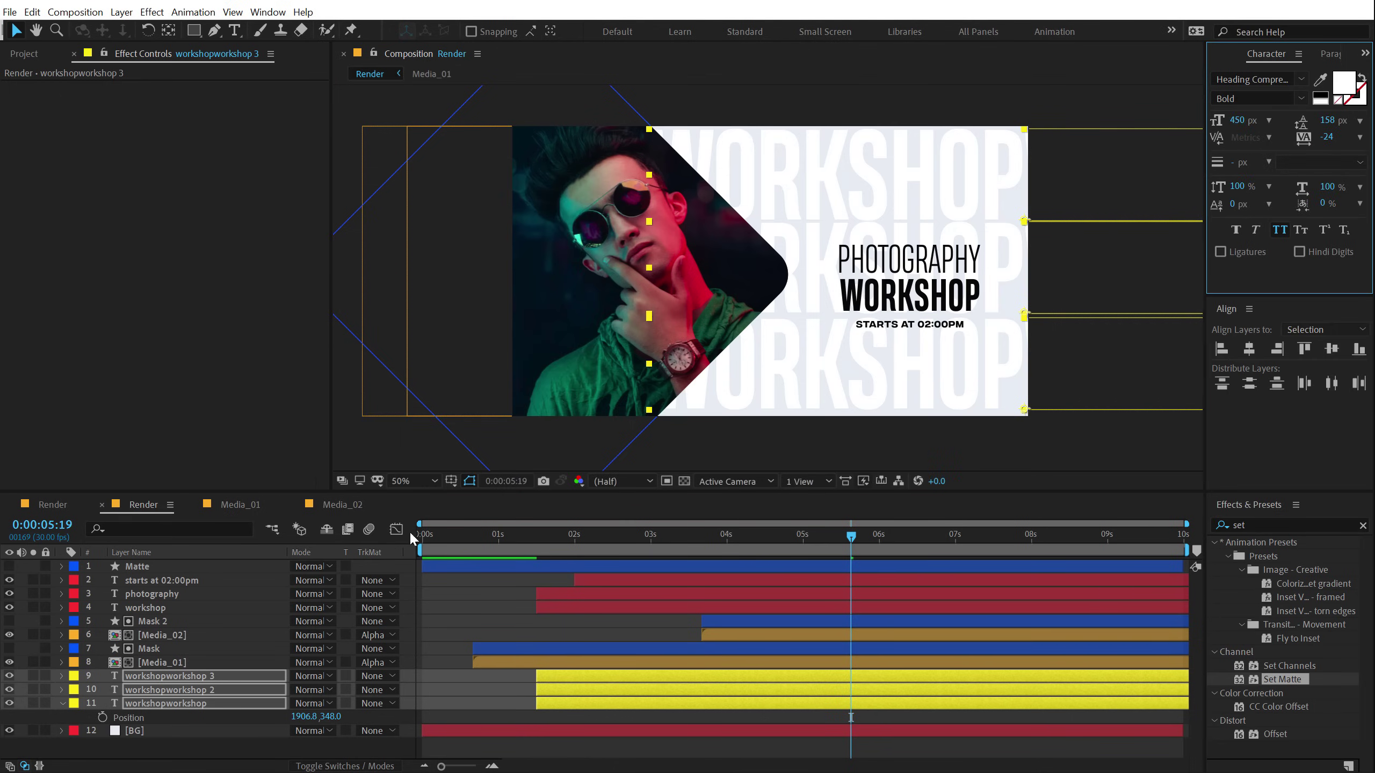
left_click(63, 703)
left_click(316, 728)
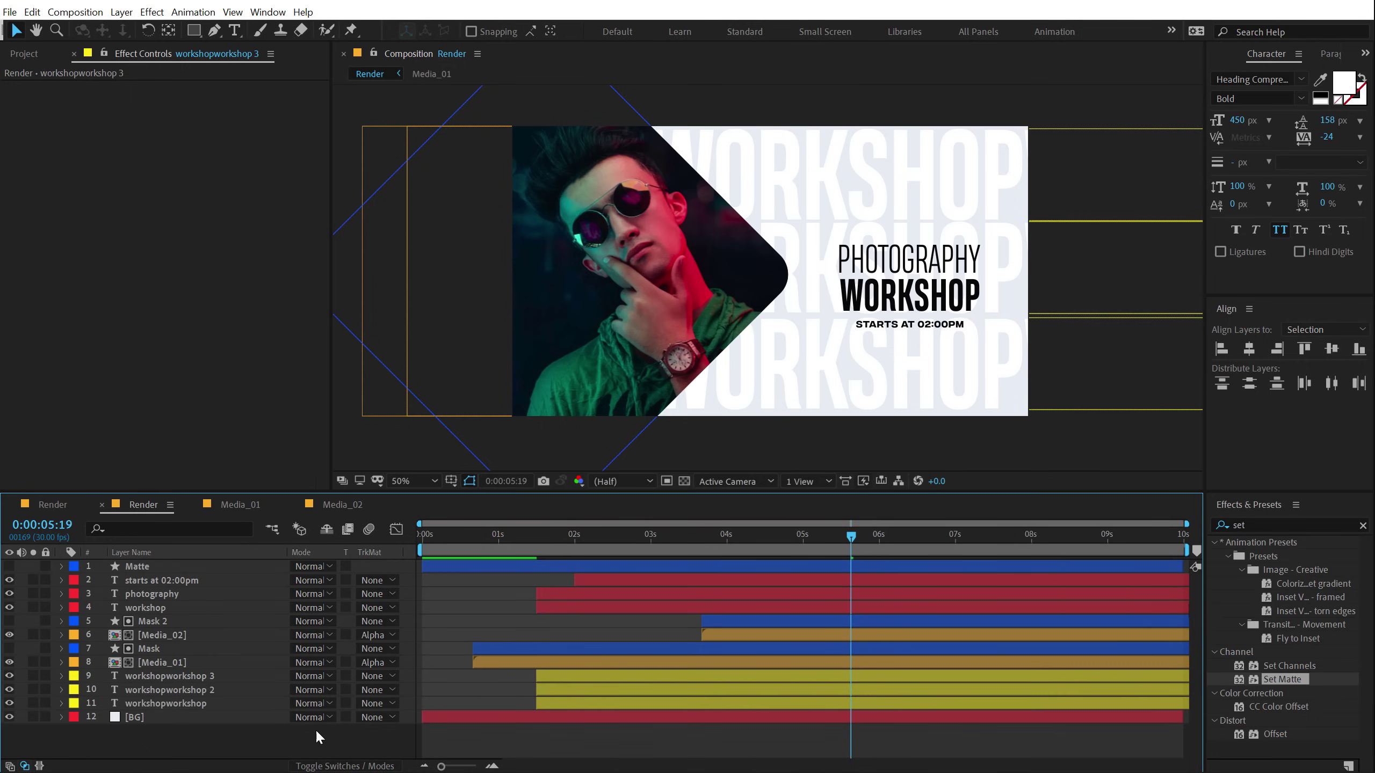
key("ctrl+shift+h")
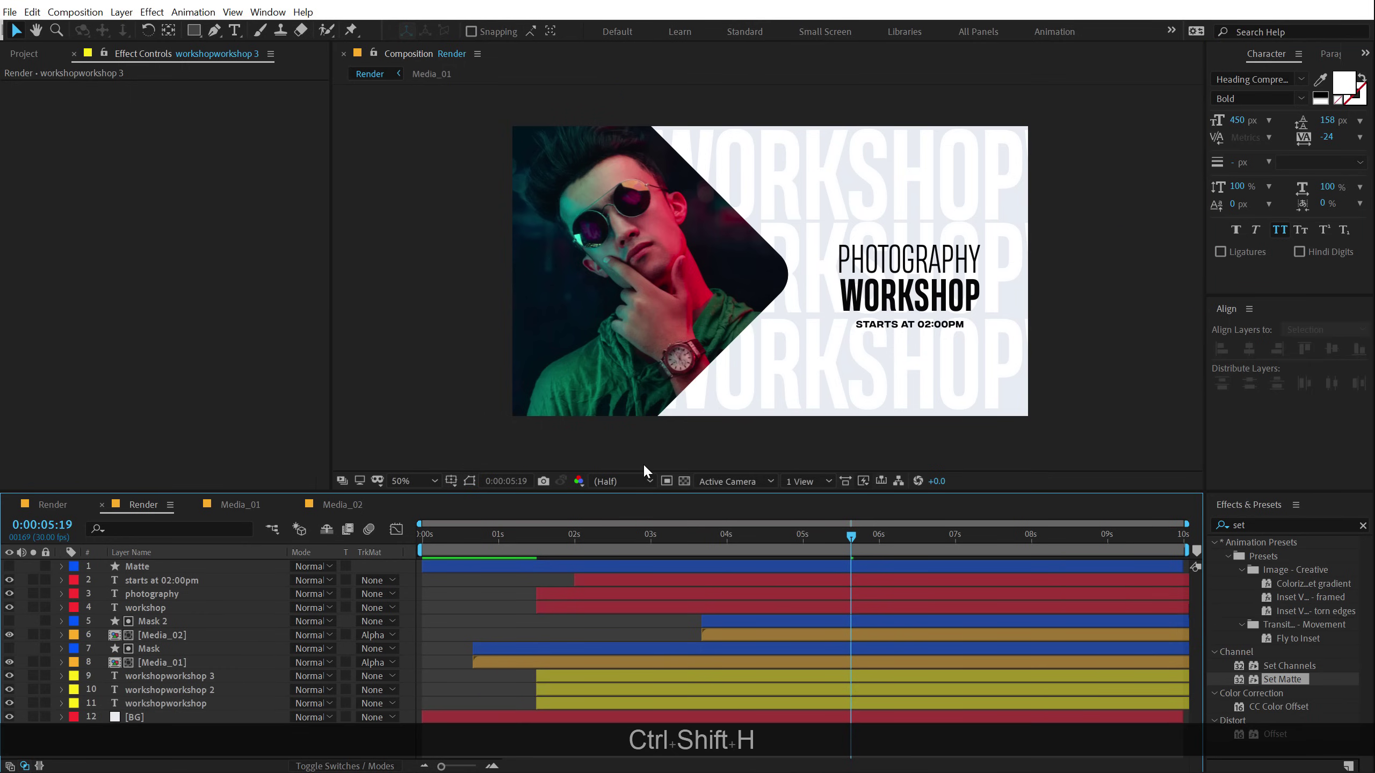
Keyframe the Opacity of the three large workshop rows from 0% at 0:00:01:15 to 100% at 0:00:03:00.
left_click_drag(431, 534, 738, 526)
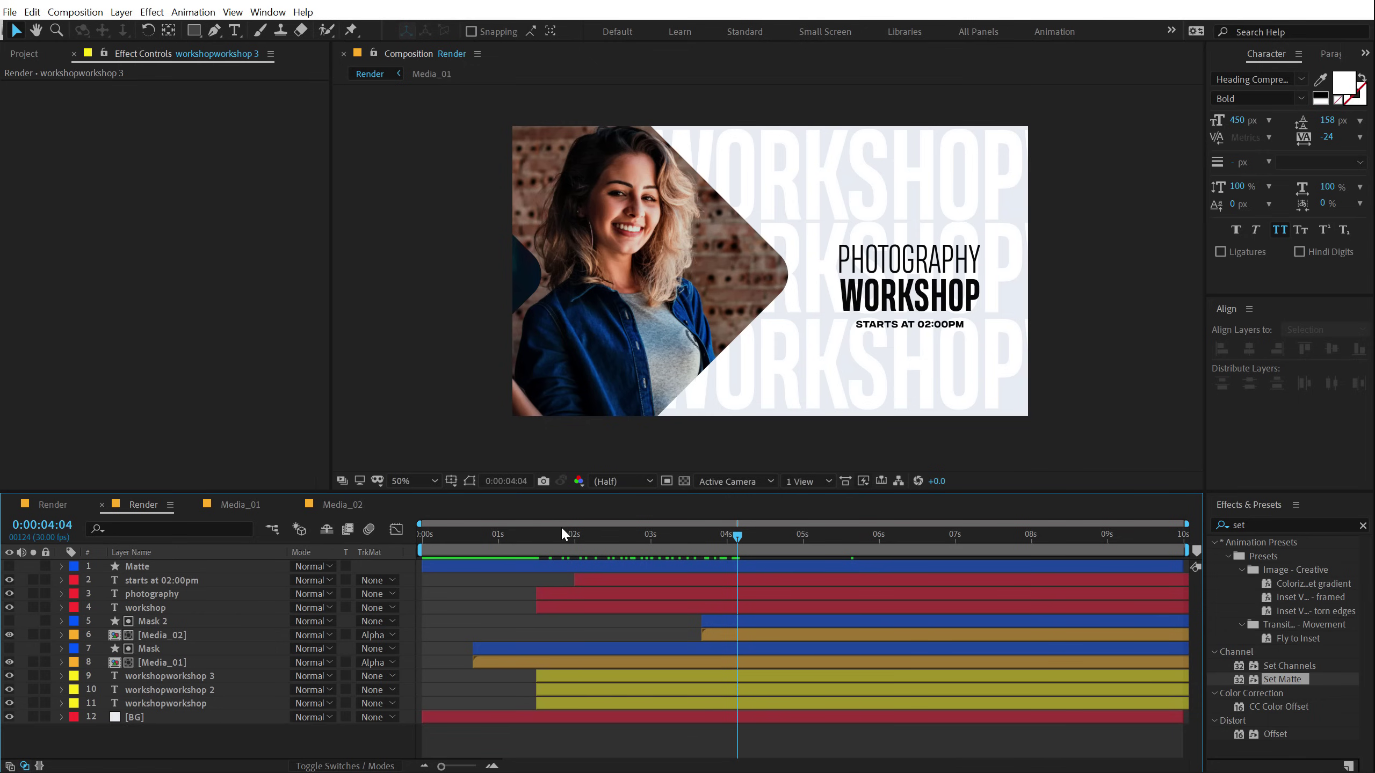
left_click_drag(560, 526, 651, 536)
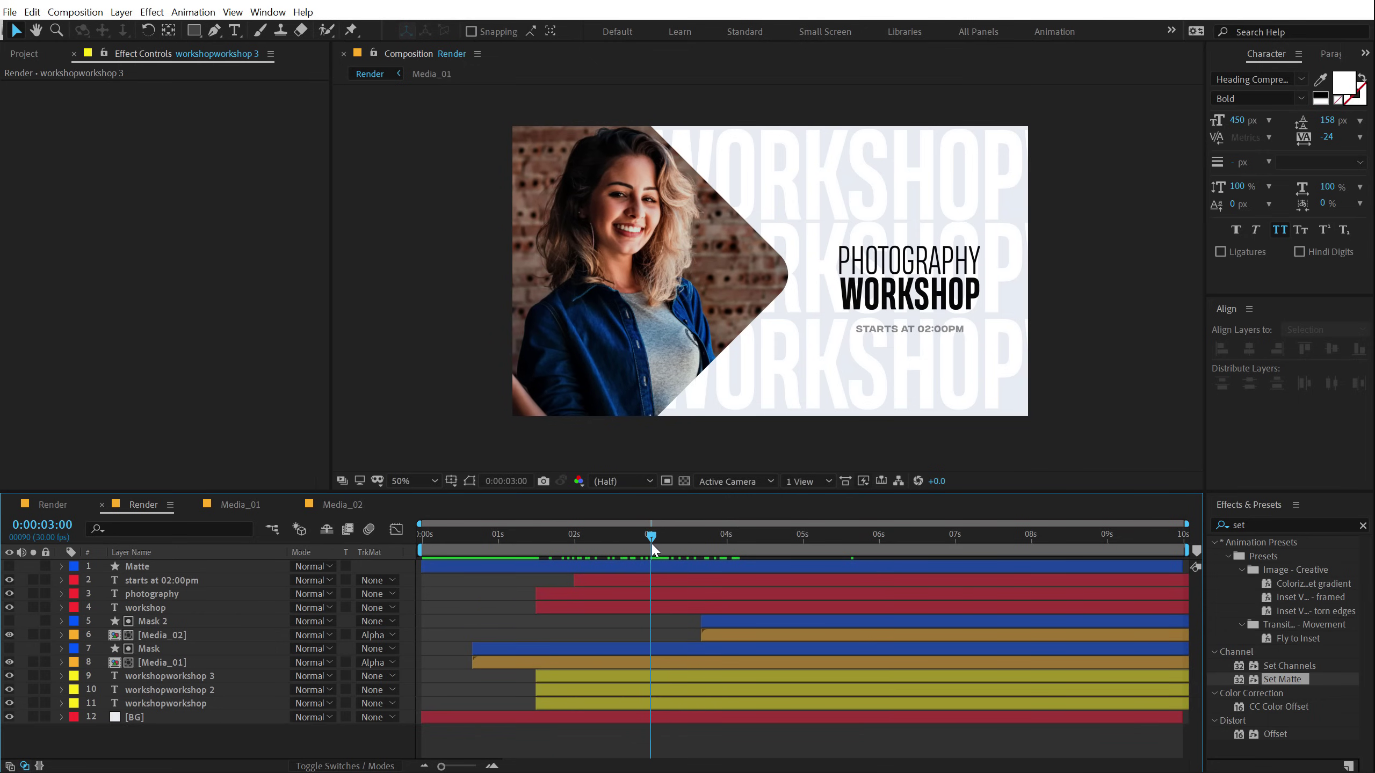
left_click(145, 678)
left_click(142, 700, "shift")
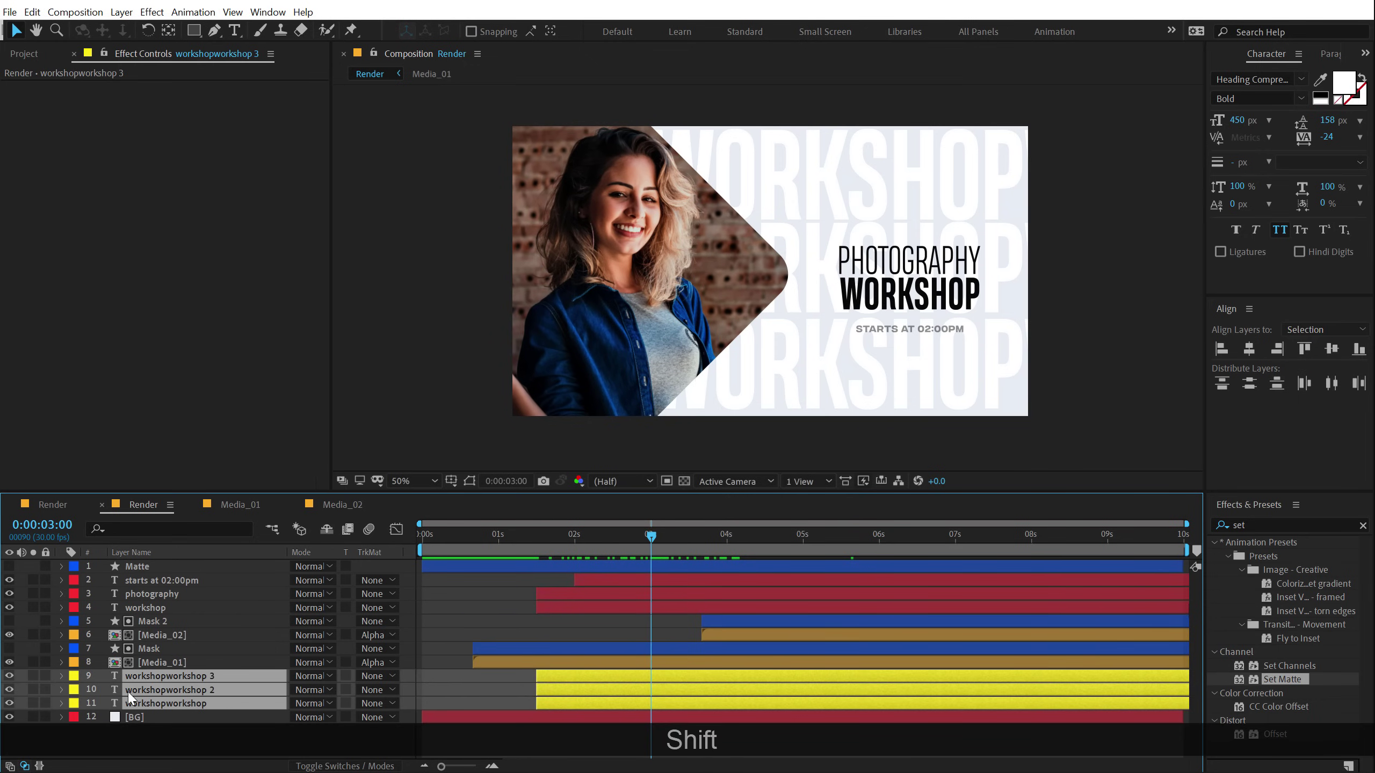
key("t")
left_click(102, 687)
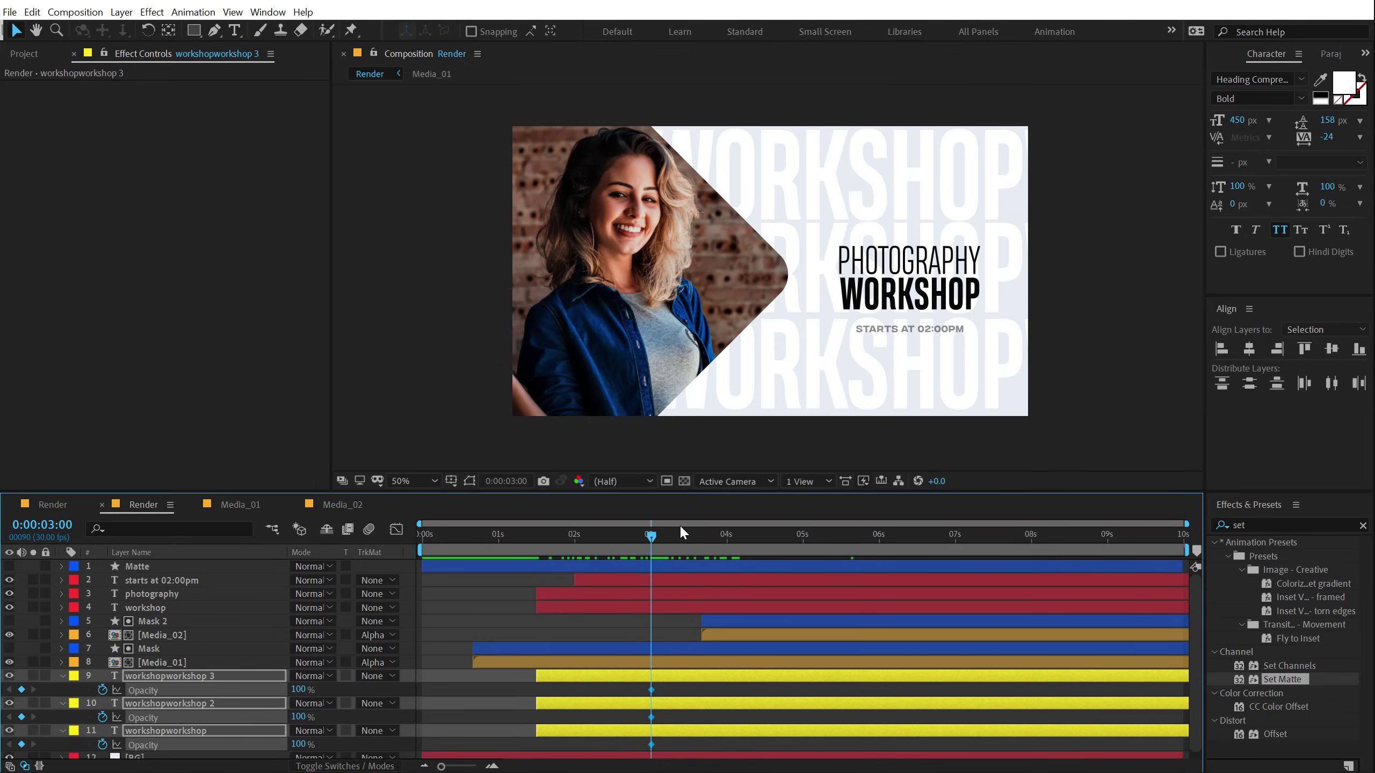
left_click_drag(650, 536, 537, 537)
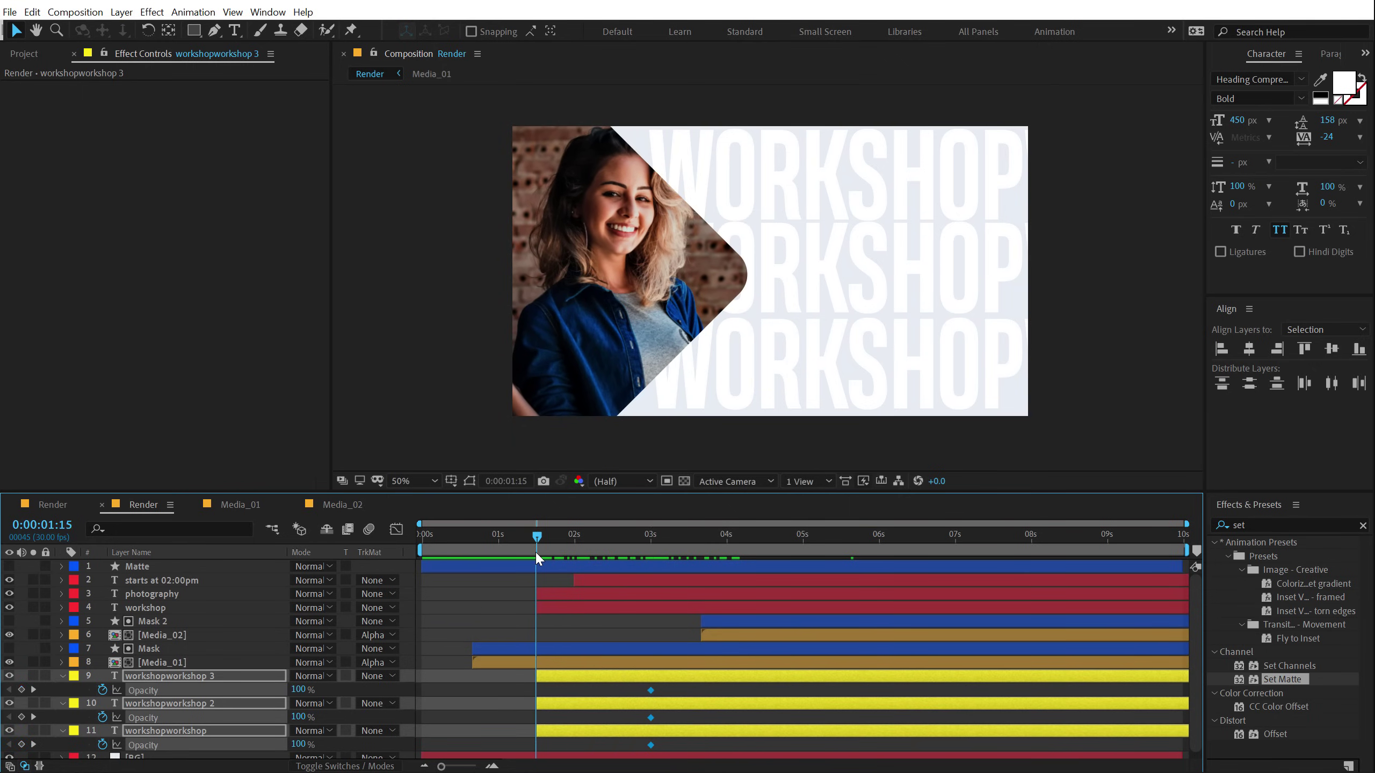
left_click_drag(298, 690, 62, 700)
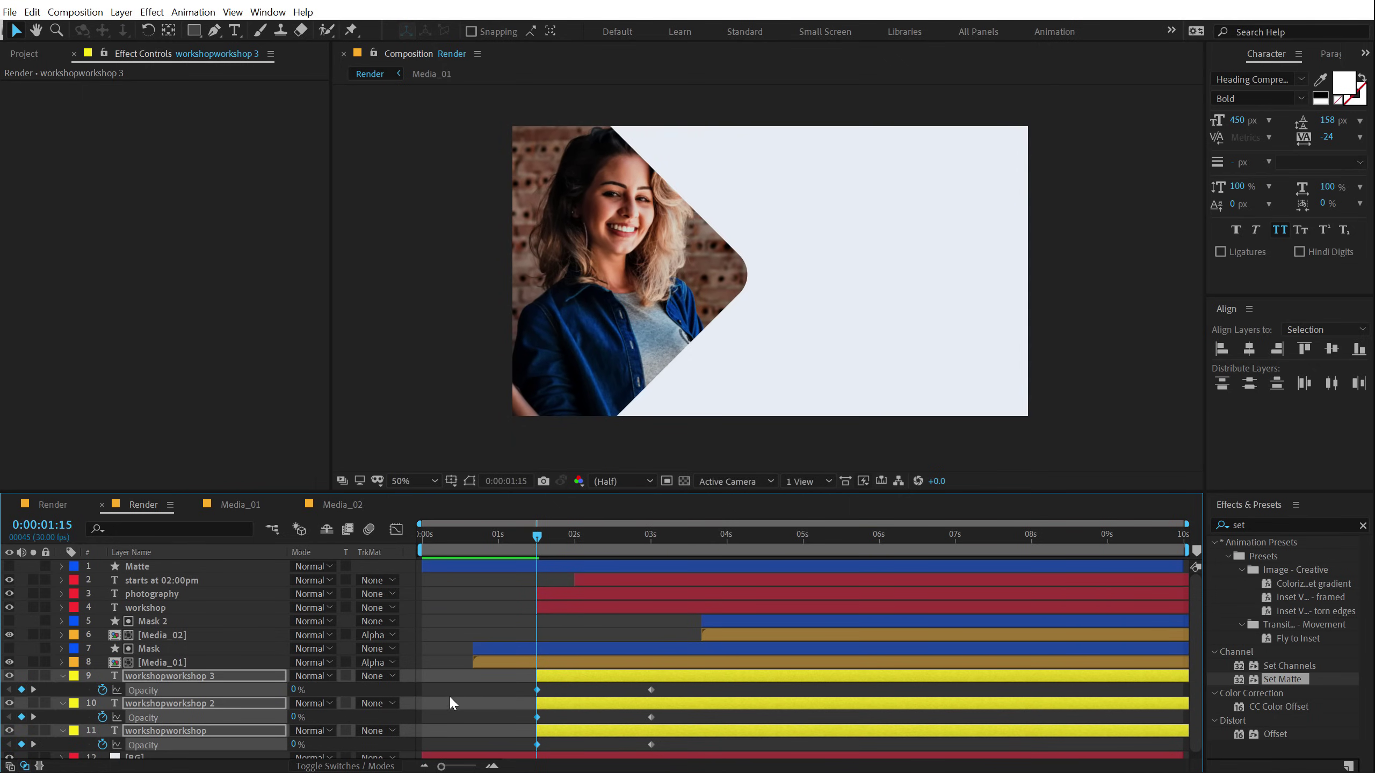
Apply Easy Ease to the Opacity keyframes of the three large workshop rows and preview the fade-in from 0:00:01:15.
left_click_drag(509, 679, 732, 748)
key("F9")
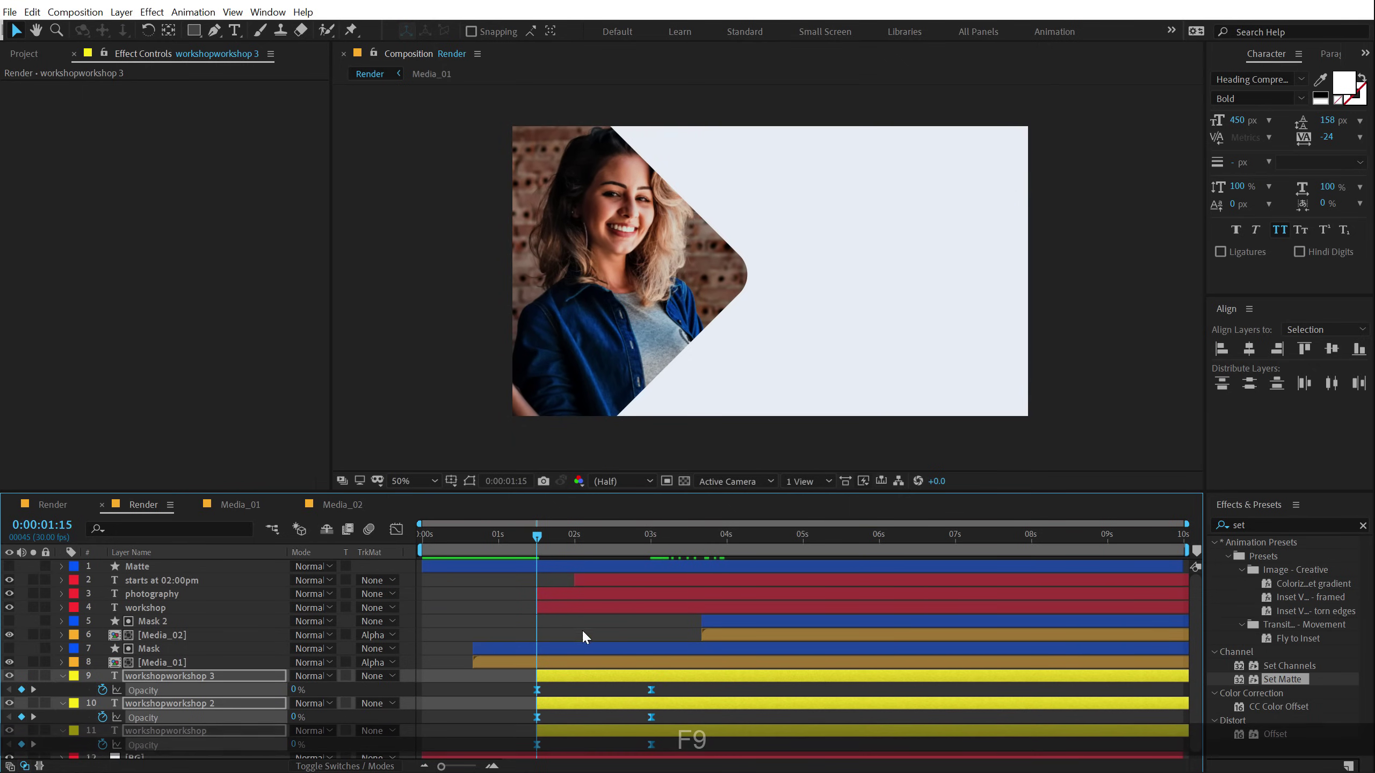
left_click(576, 607)
mouse_move(550, 532)
left_mouse_down()
mouse_move(788, 531)
mouse_move(535, 555)
left_mouse_up()
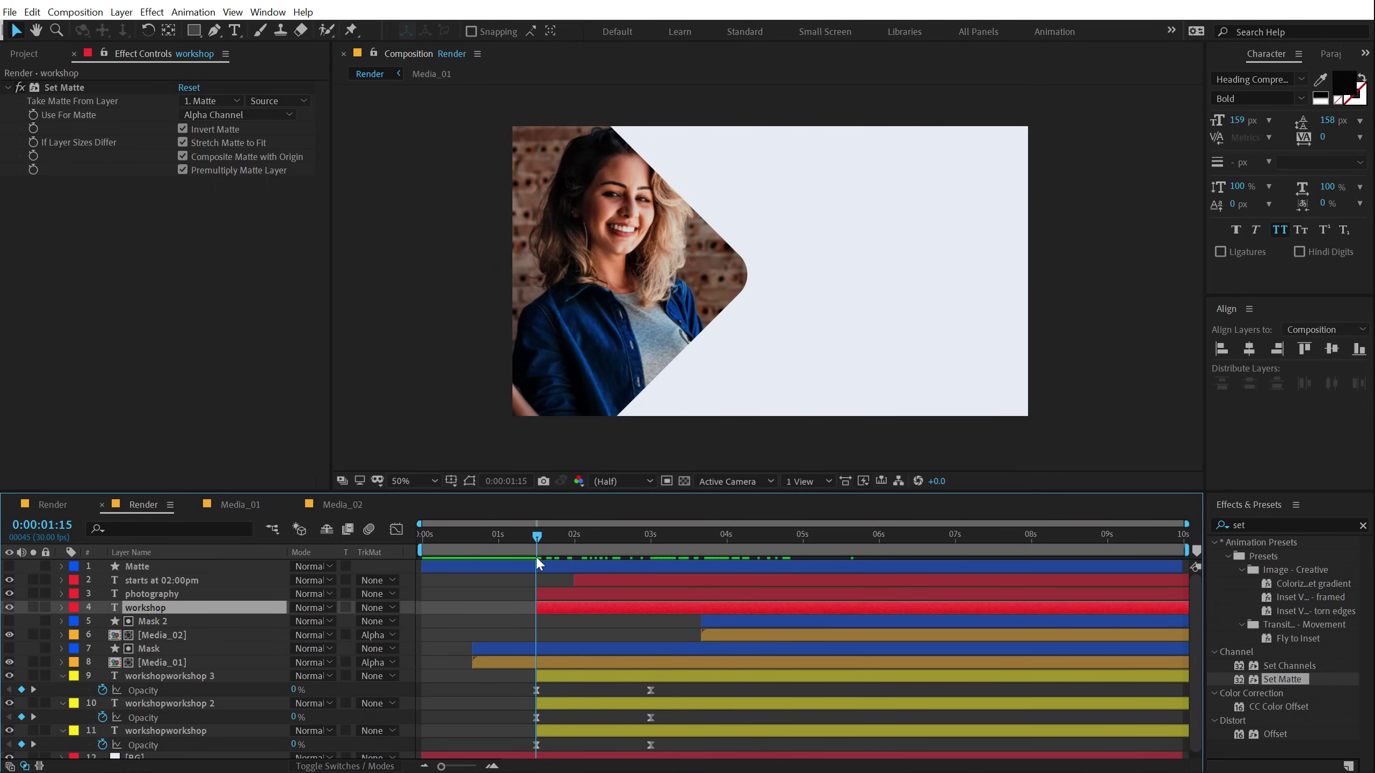
Keyframe the top and bottom workshop rows to slide from X about 1906 at 0:00:01:15 to about 1696 at 0:00:09:29, and preview.
left_click(566, 679)
left_click(559, 729, "ctrl")
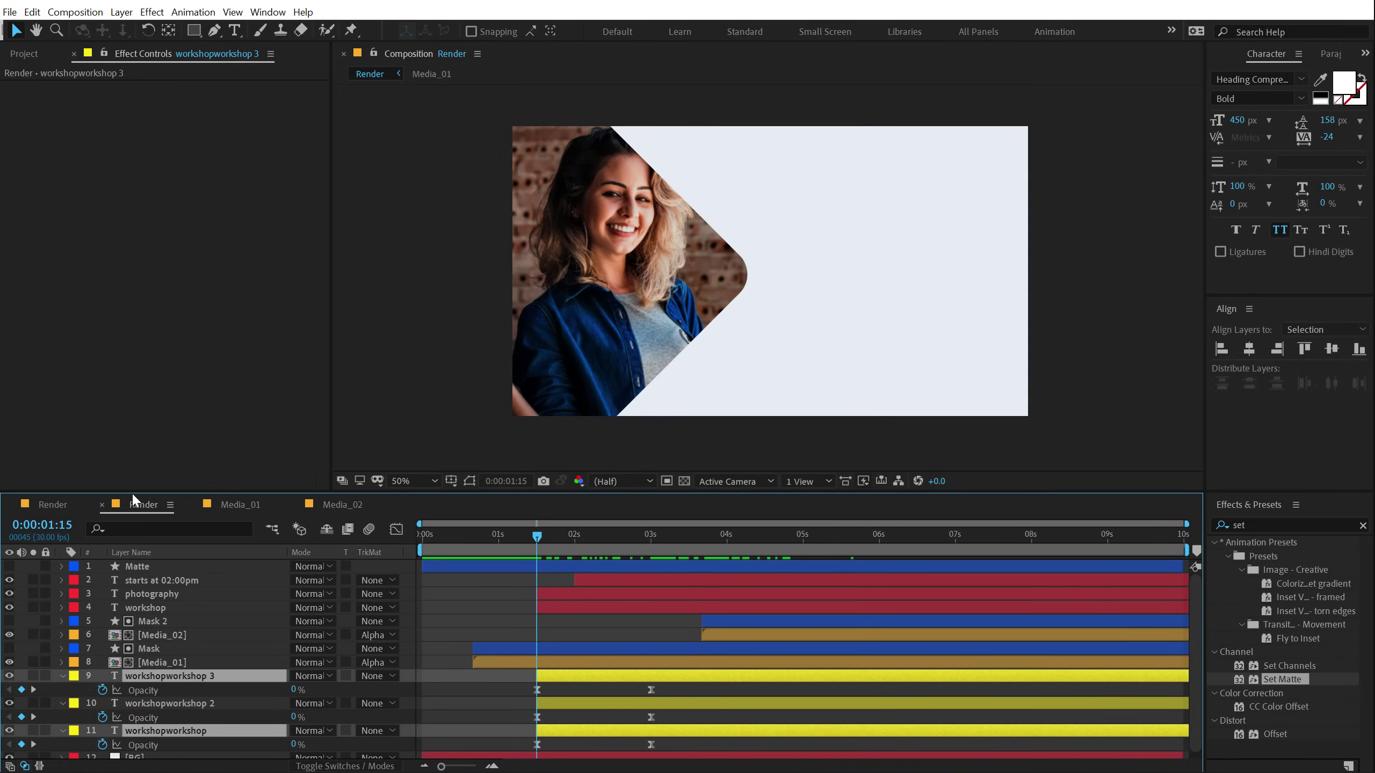
left_click_drag(123, 492, 125, 408)
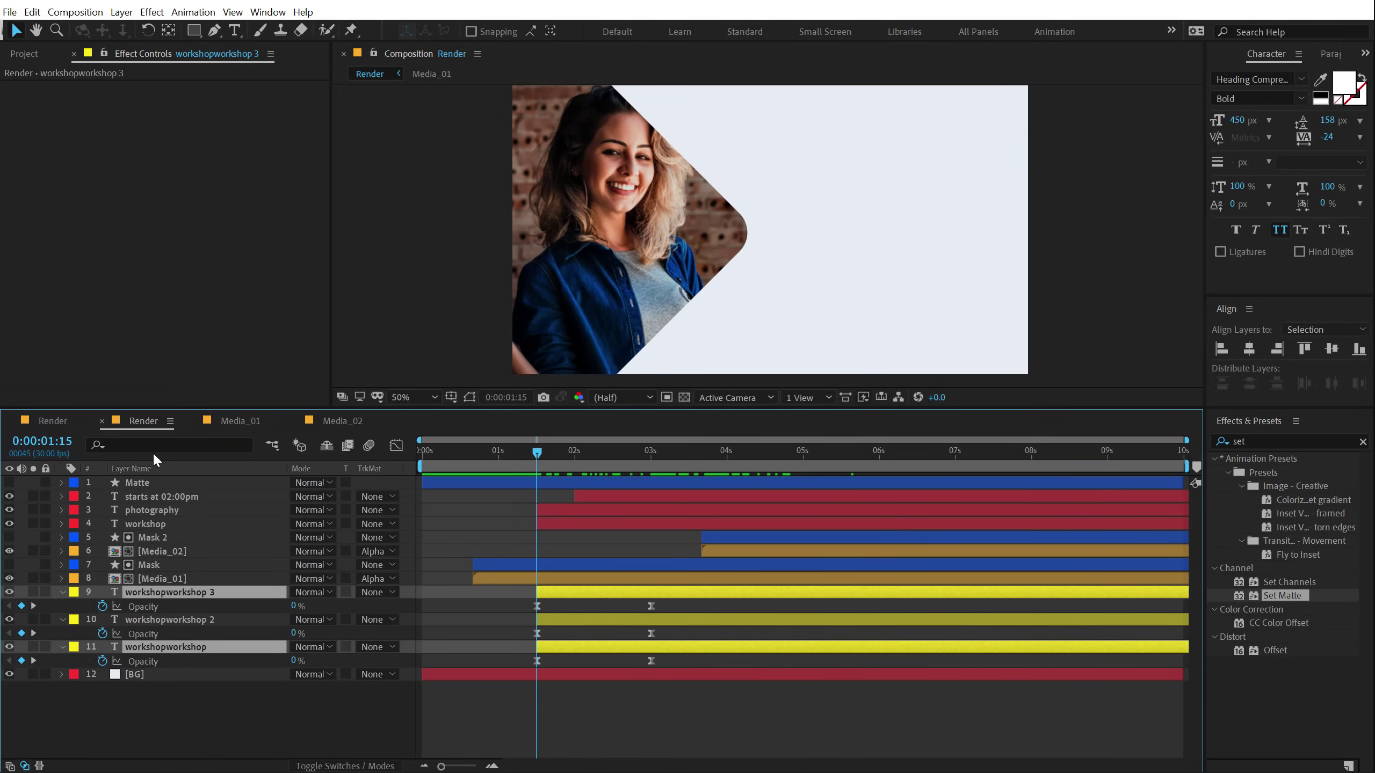
key("p")
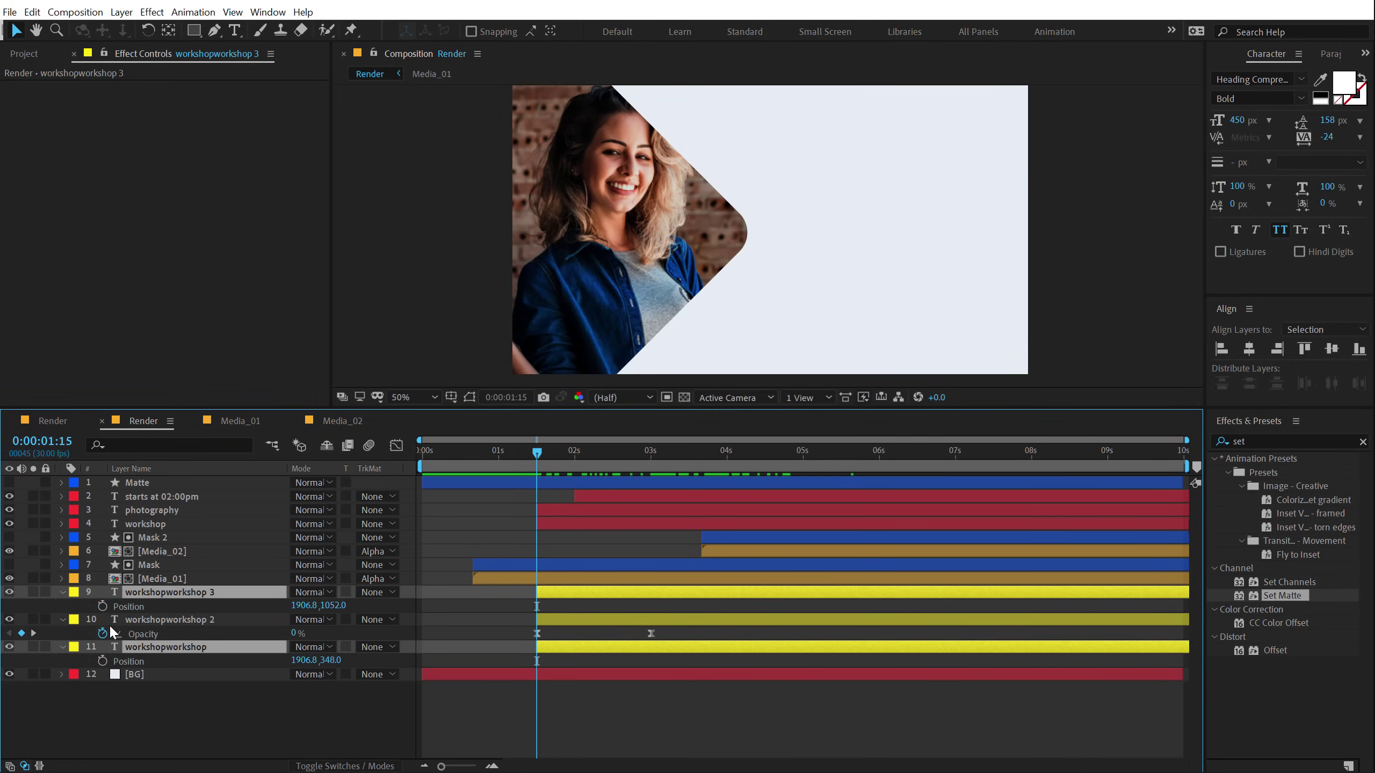
left_click(102, 605)
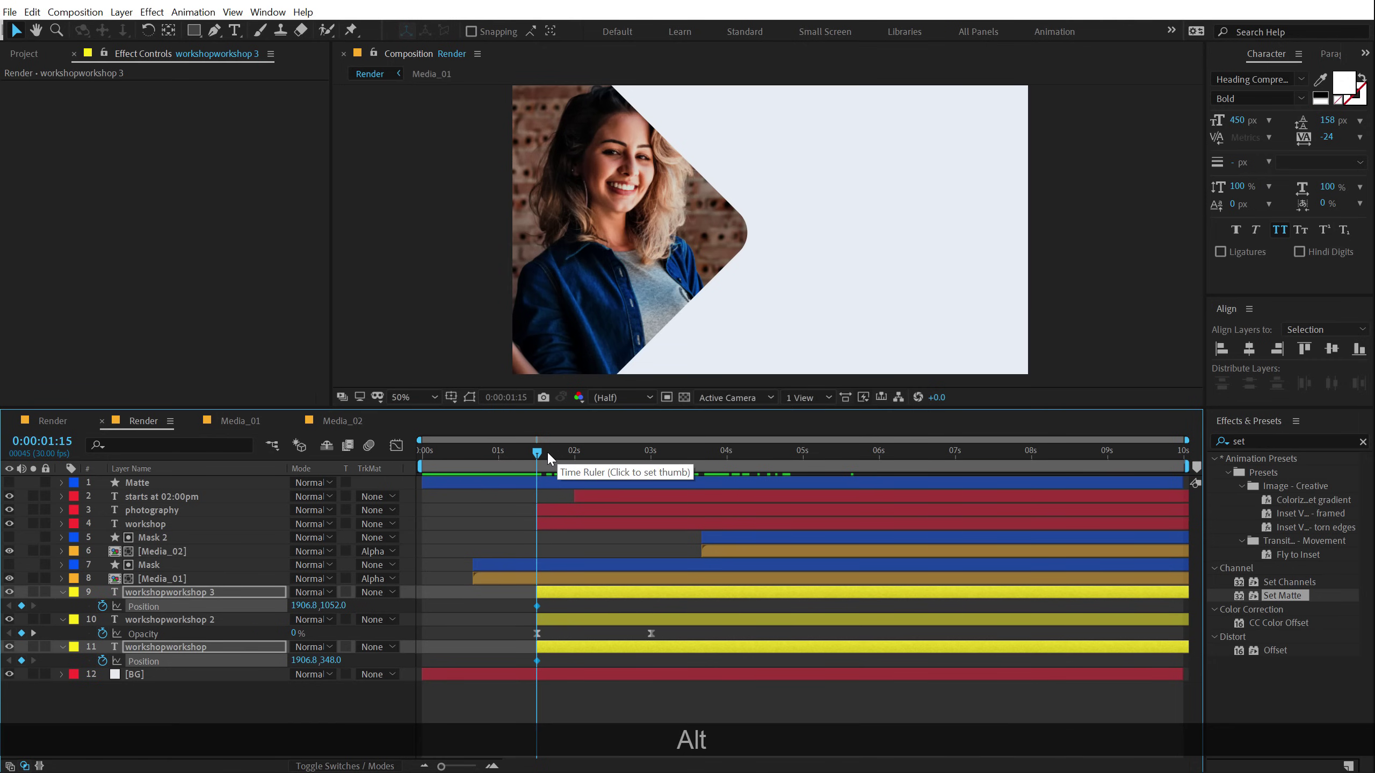
left_click_drag(546, 451, 1237, 442)
left_click_drag(899, 347, 843, 344)
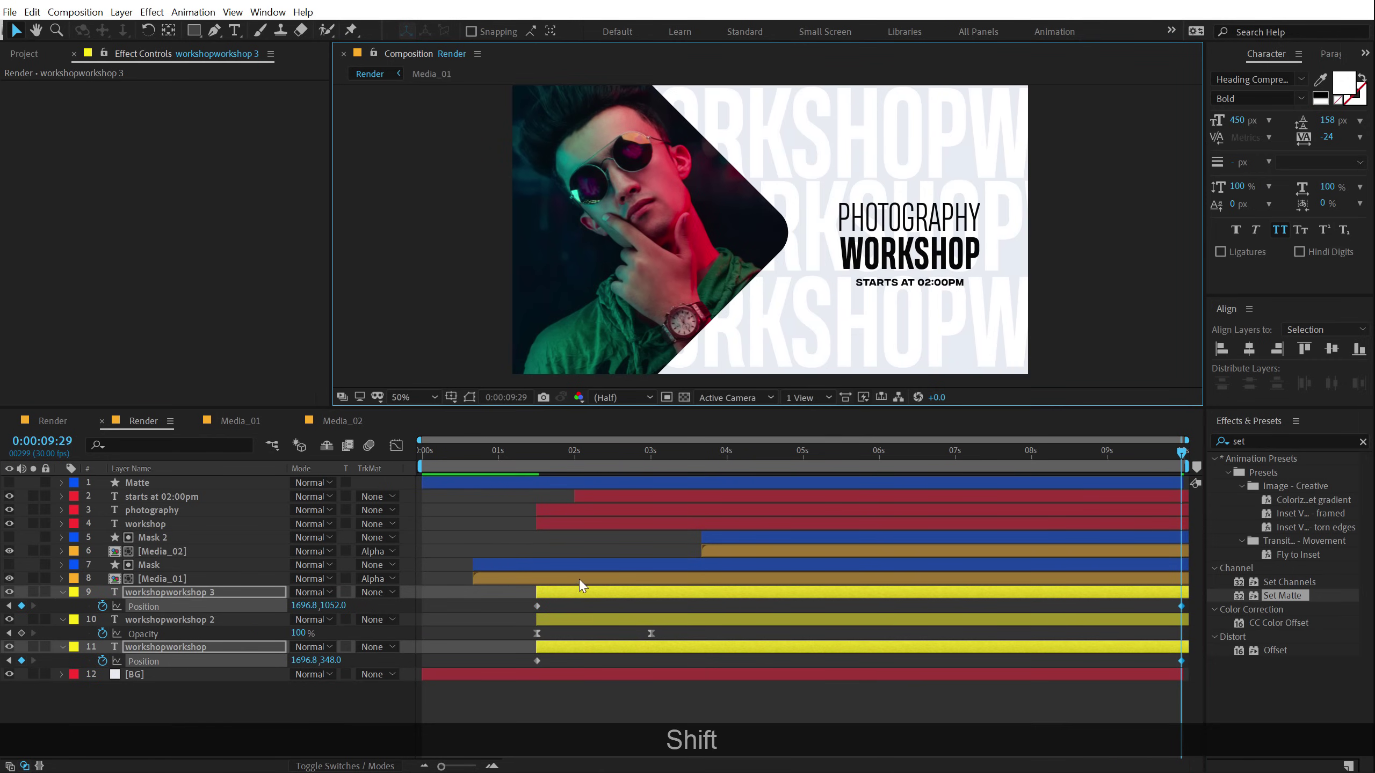
left_click(536, 452)
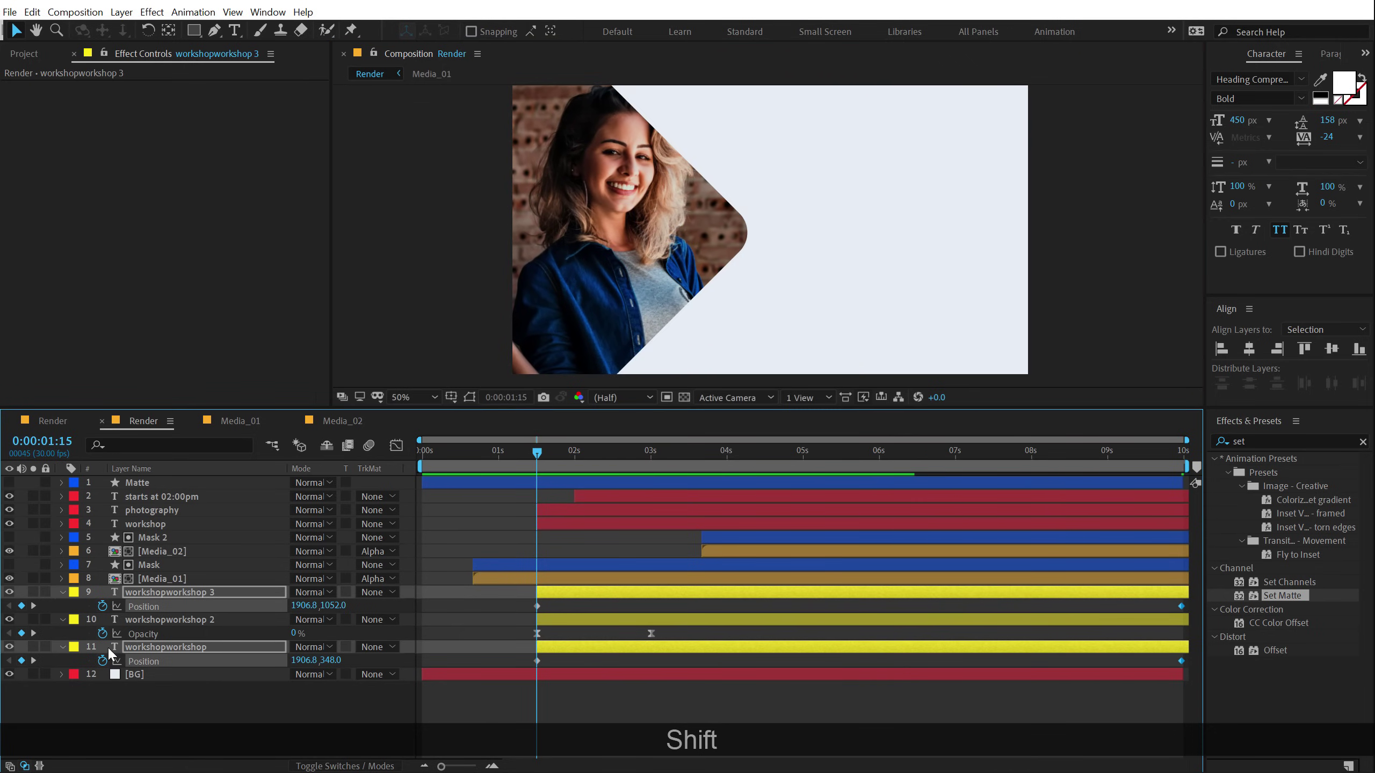
Keyframe the middle workshop row to slide oppositely from X about 1444 at 0:00:01:15 to about 1604 at 0:00:09:29, and preview.
left_click(151, 622)
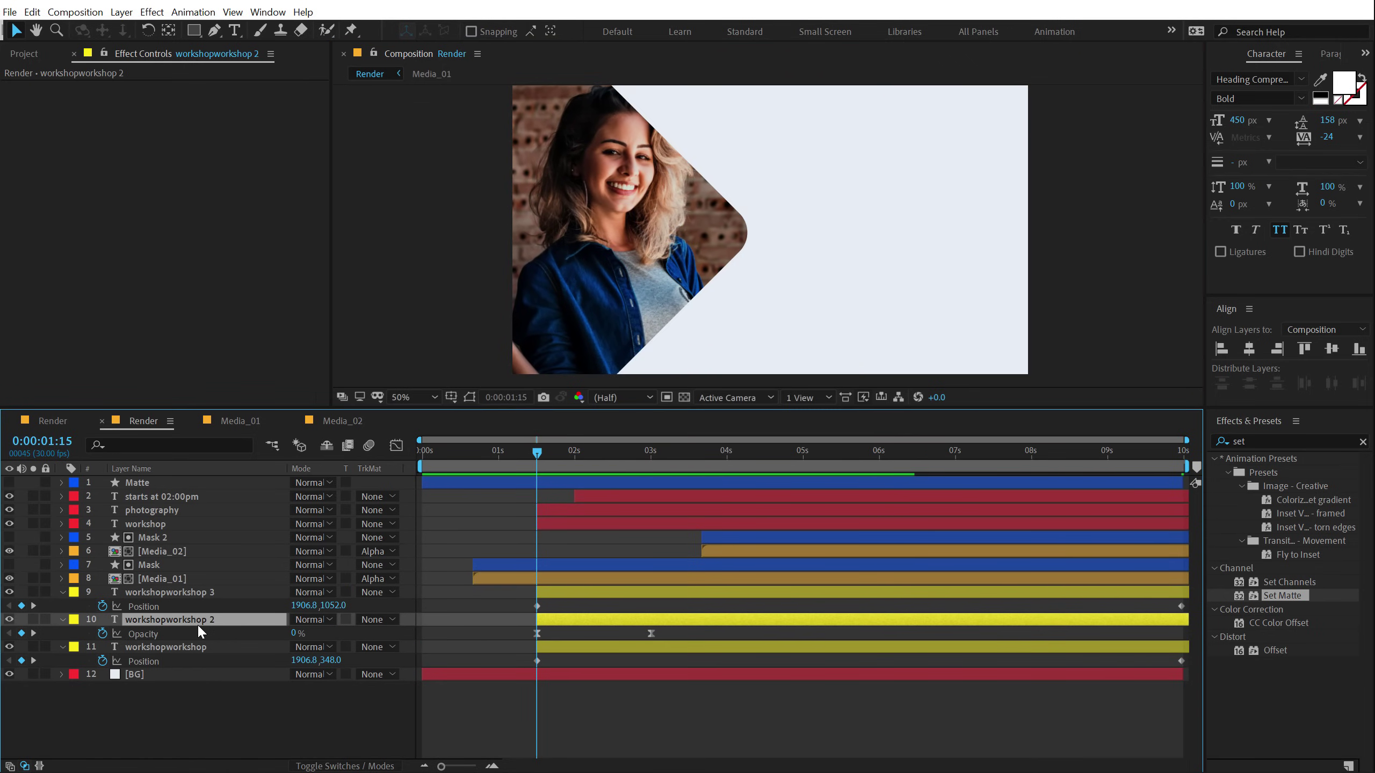
key("p")
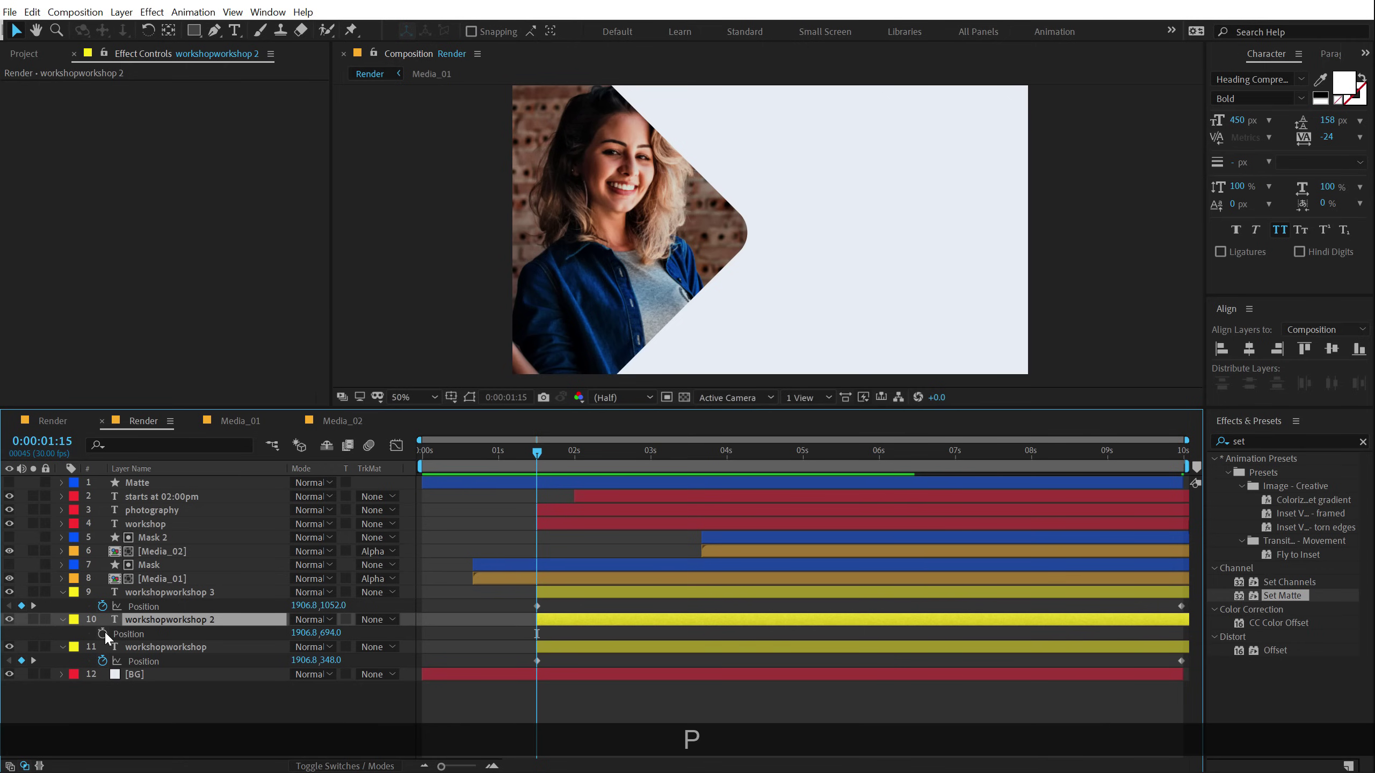
left_click_drag(560, 443, 845, 455)
left_click_drag(938, 242, 786, 303)
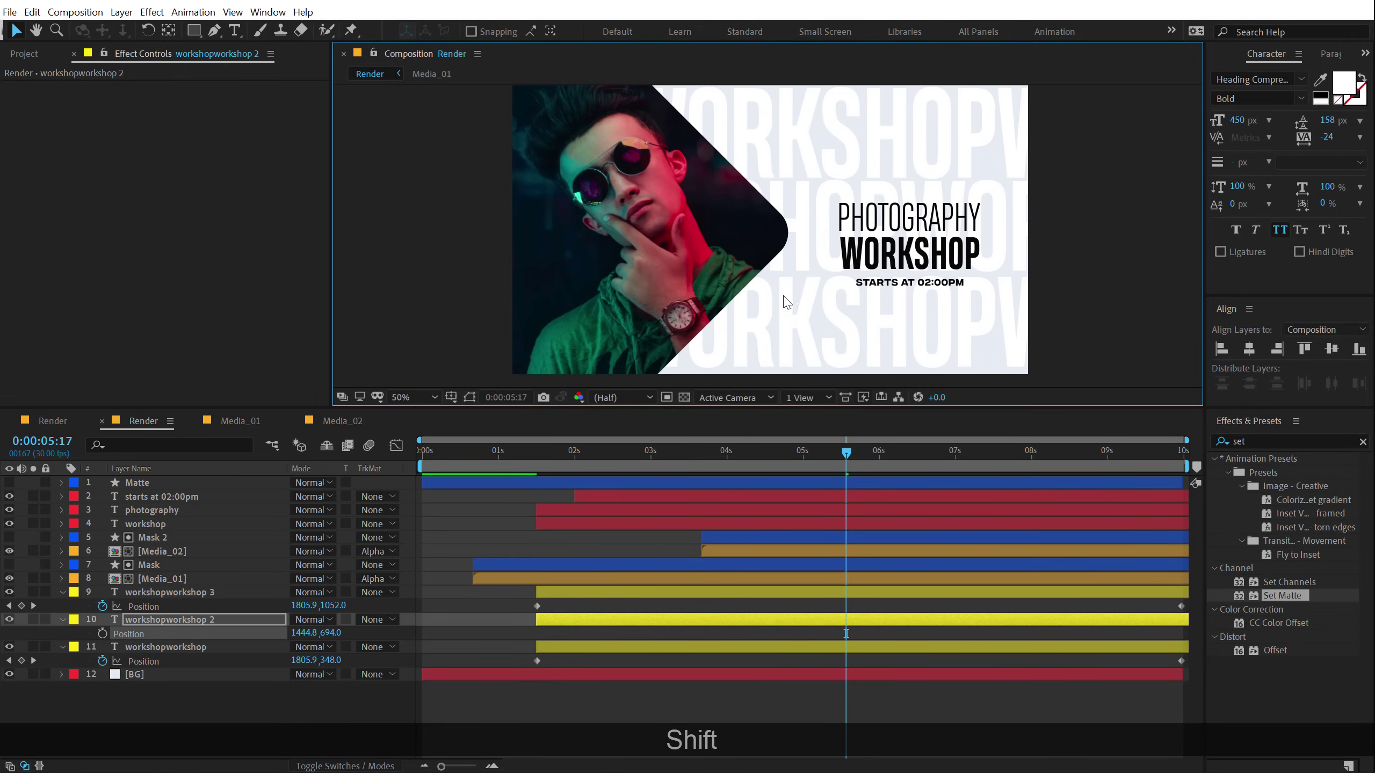
left_click_drag(588, 452, 537, 452)
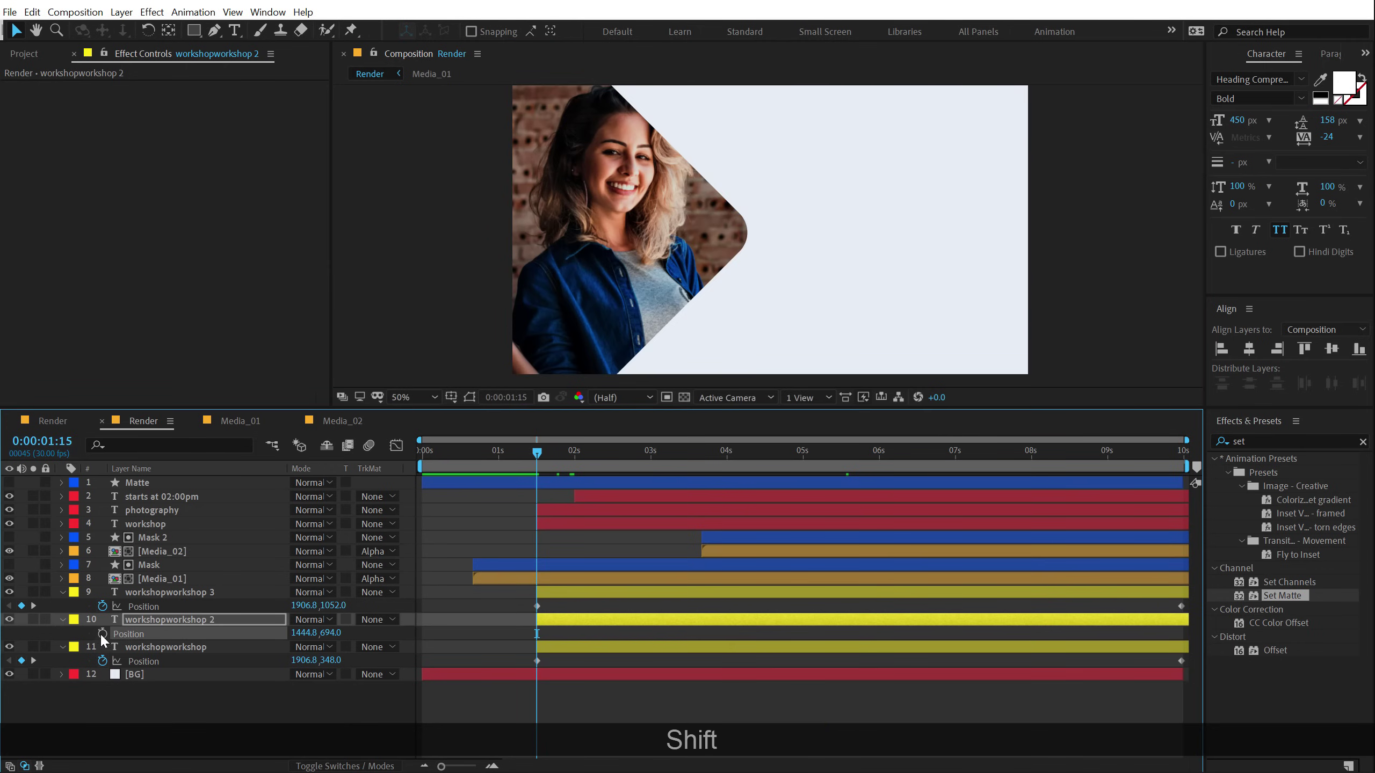
key("End")
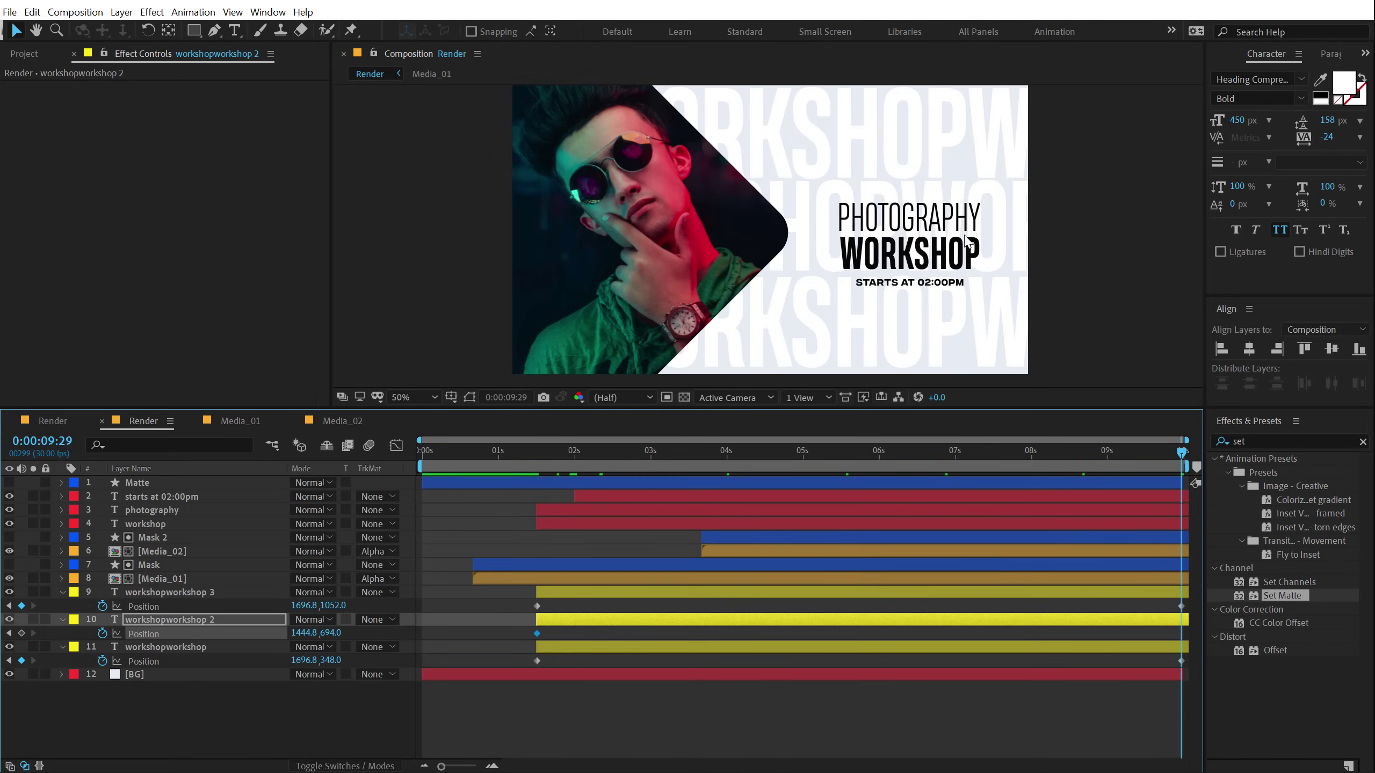
left_click_drag(968, 230, 1010, 221)
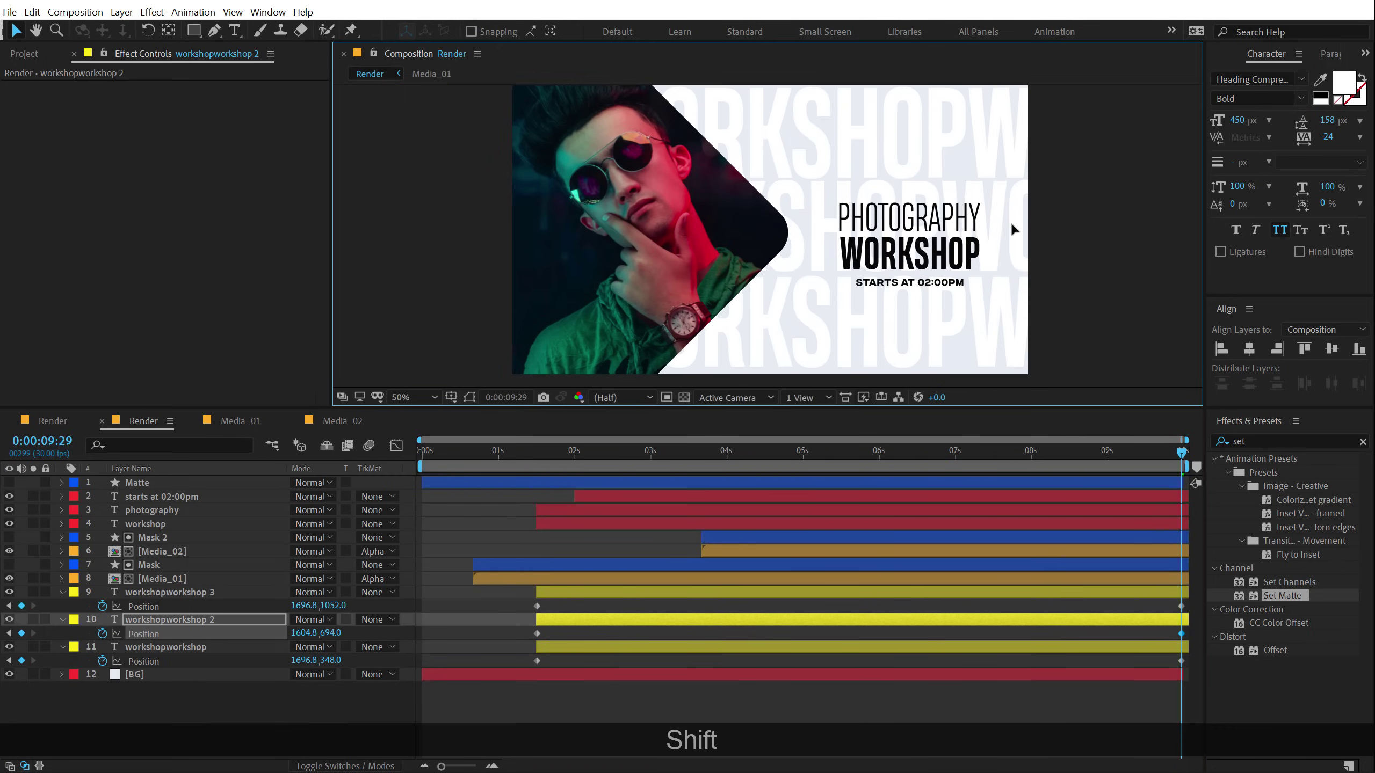
left_click(537, 455)
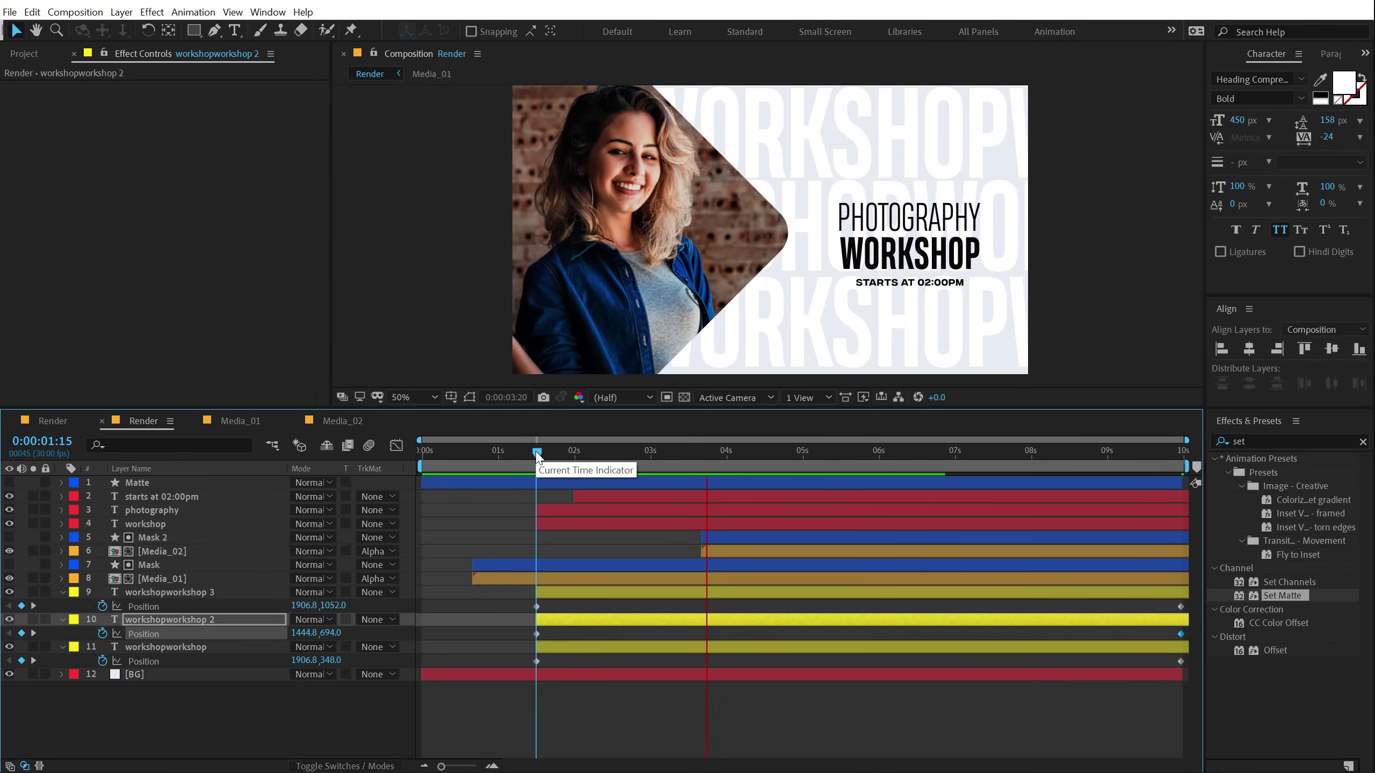
Move the current time to 0:00:05:15 and collapse the revealed properties of all layers in the Render composition.
left_click_drag(708, 452, 840, 451)
left_click(55, 753)
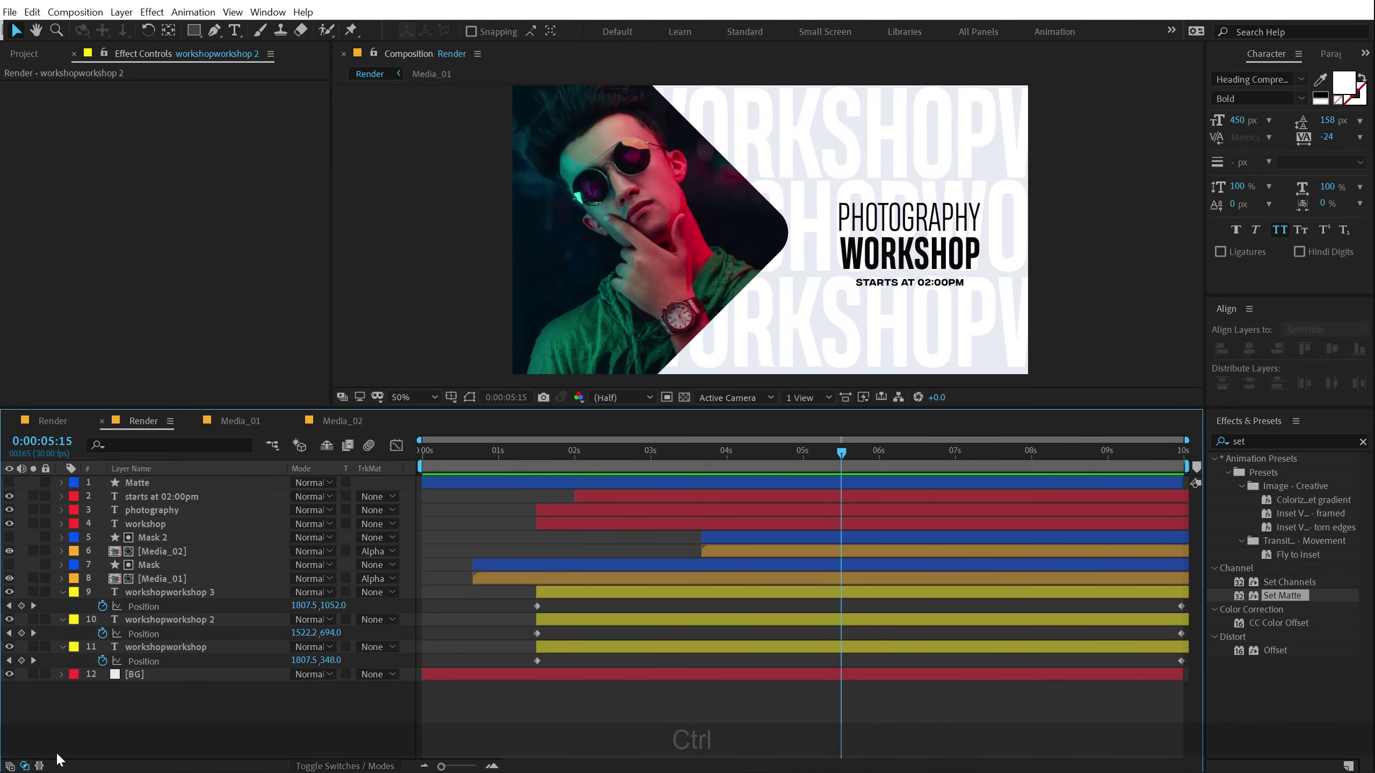
key("ctrl+a")
key("u")
key("u")
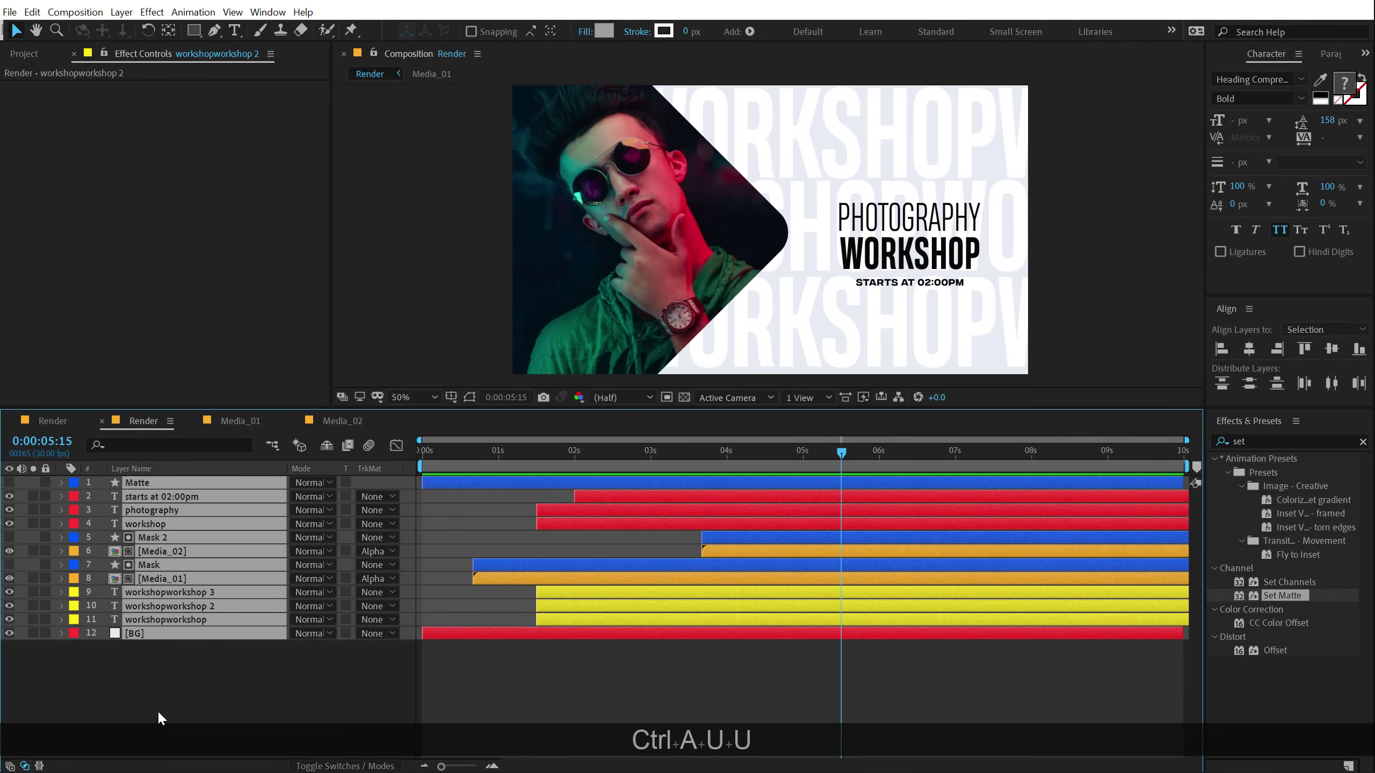
left_click(157, 710)
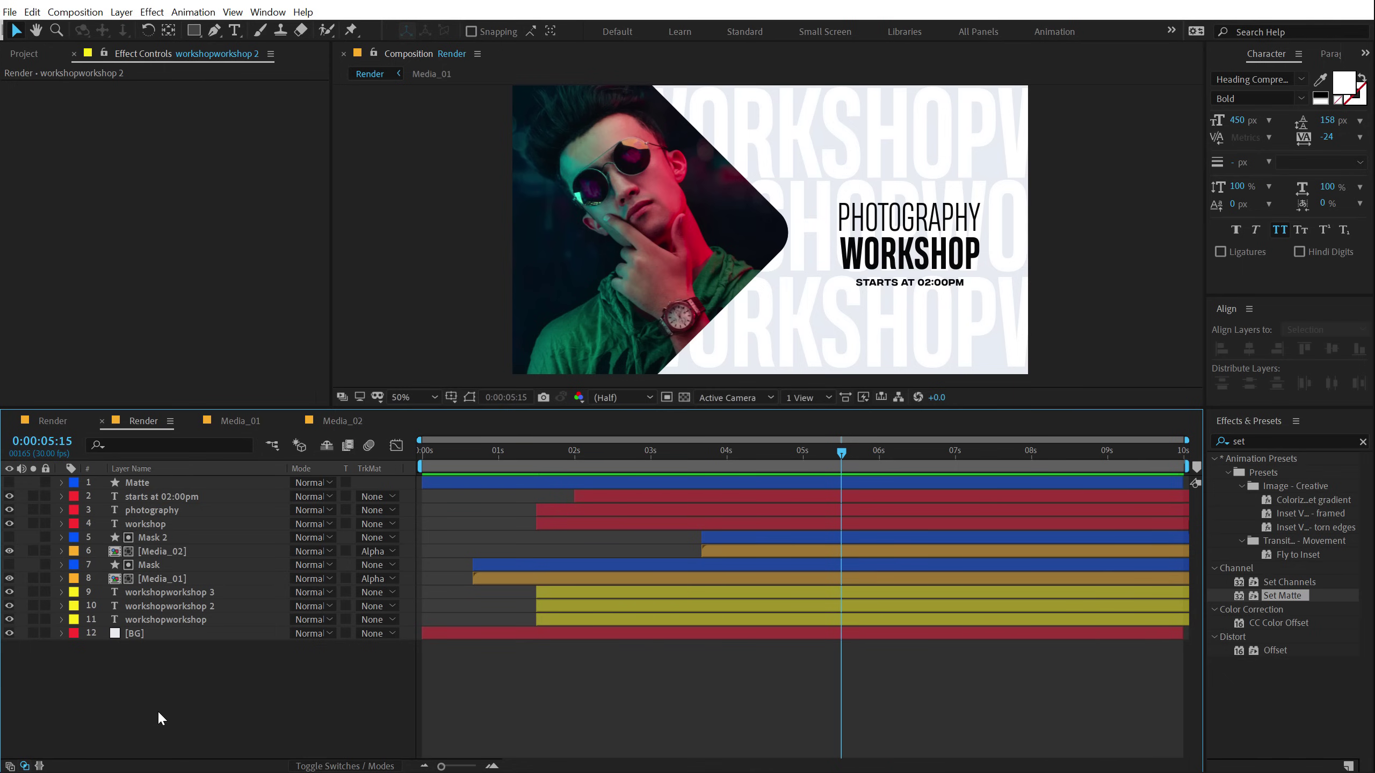
Add a new adjustment layer above all layers in the Render composition and name it CC.
right_click(180, 665)
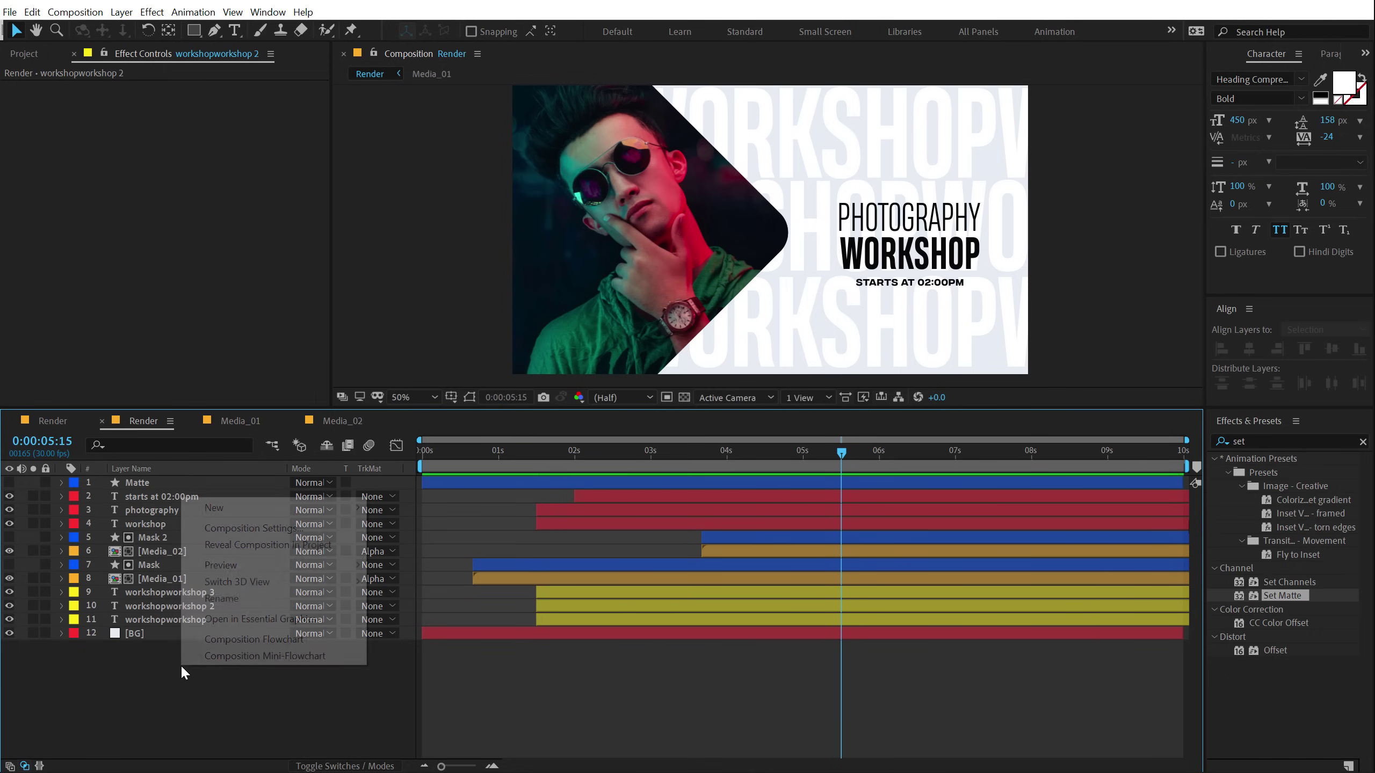
mouse_move(333, 517)
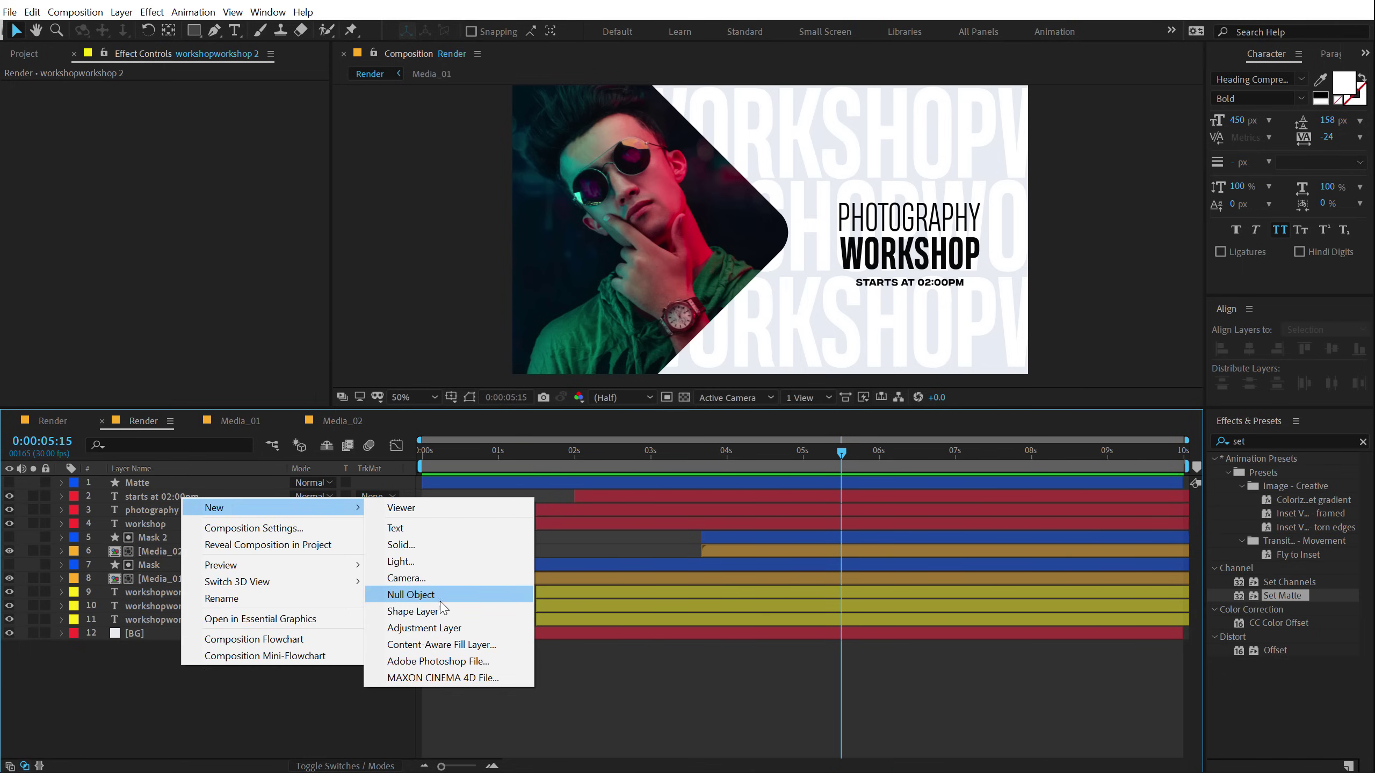
left_click(438, 629)
key("Return")
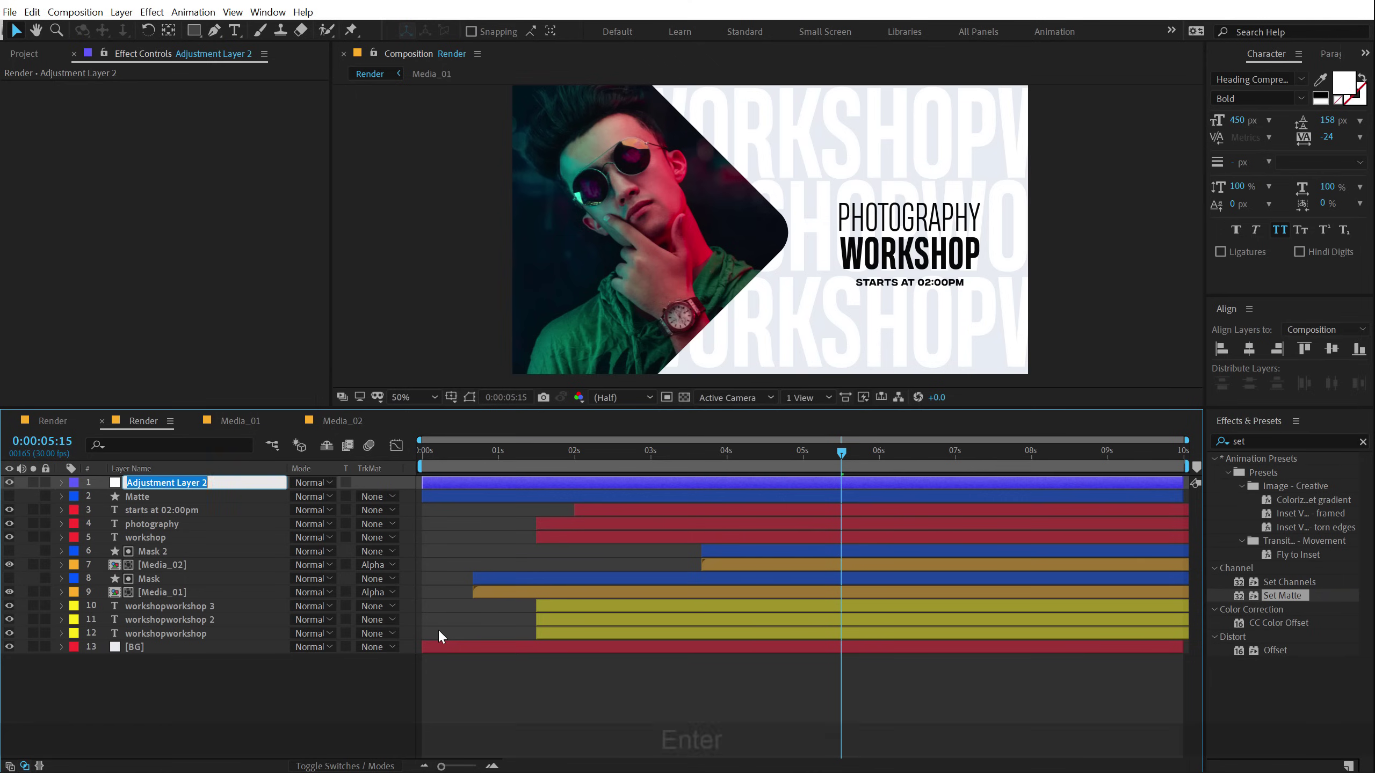
type("CC")
key("Return")
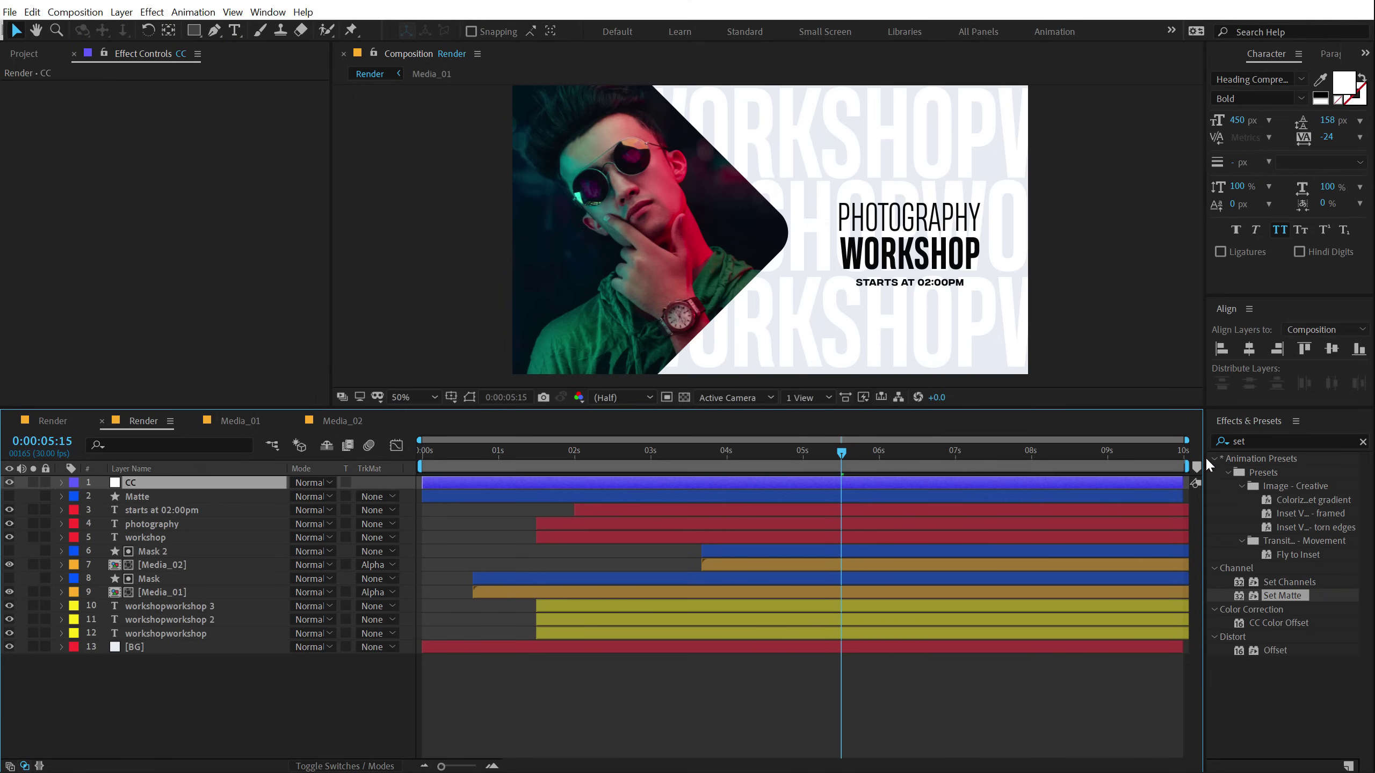
Apply the Sharpen effect to the CC adjustment layer with a Sharpen Amount of 20.
left_click(1266, 442)
type("sharpen")
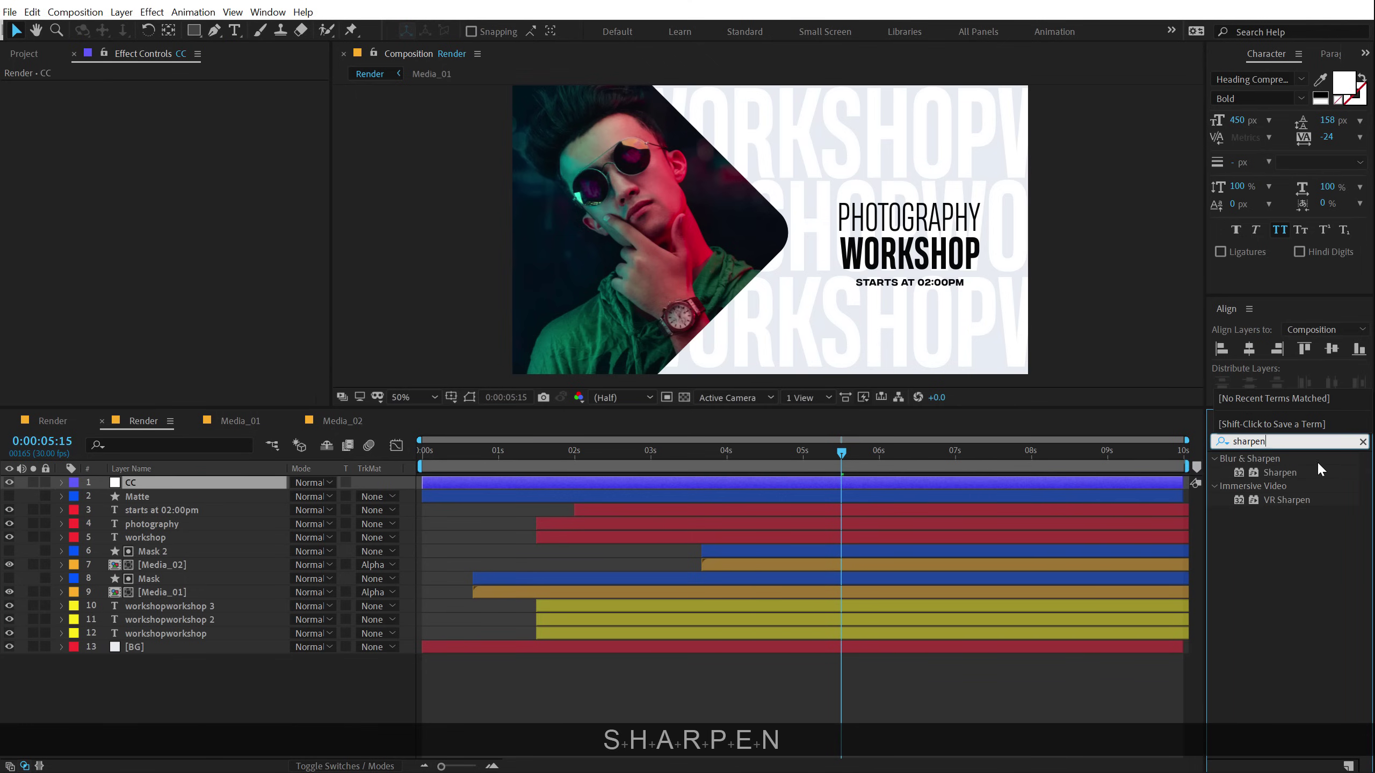
double_click(1267, 472)
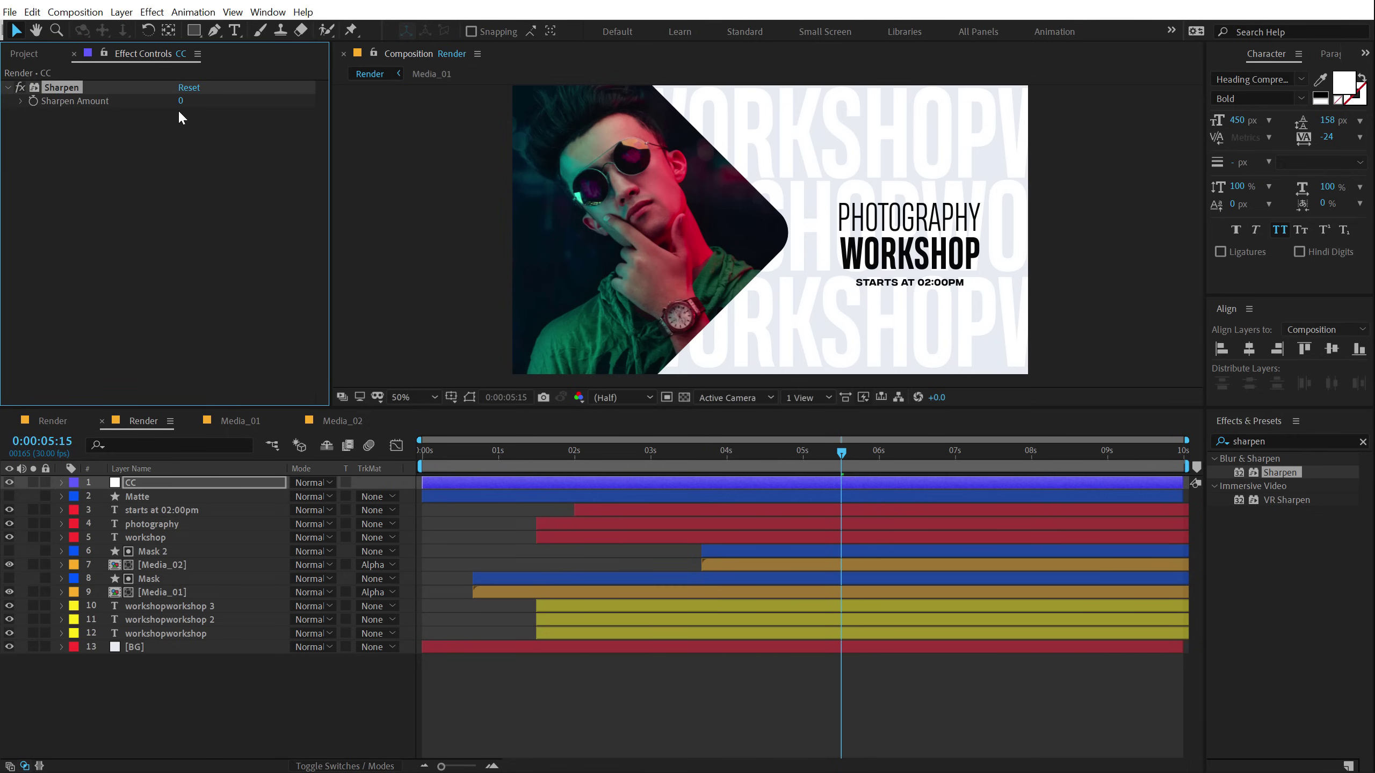
type("20")
key("Return")
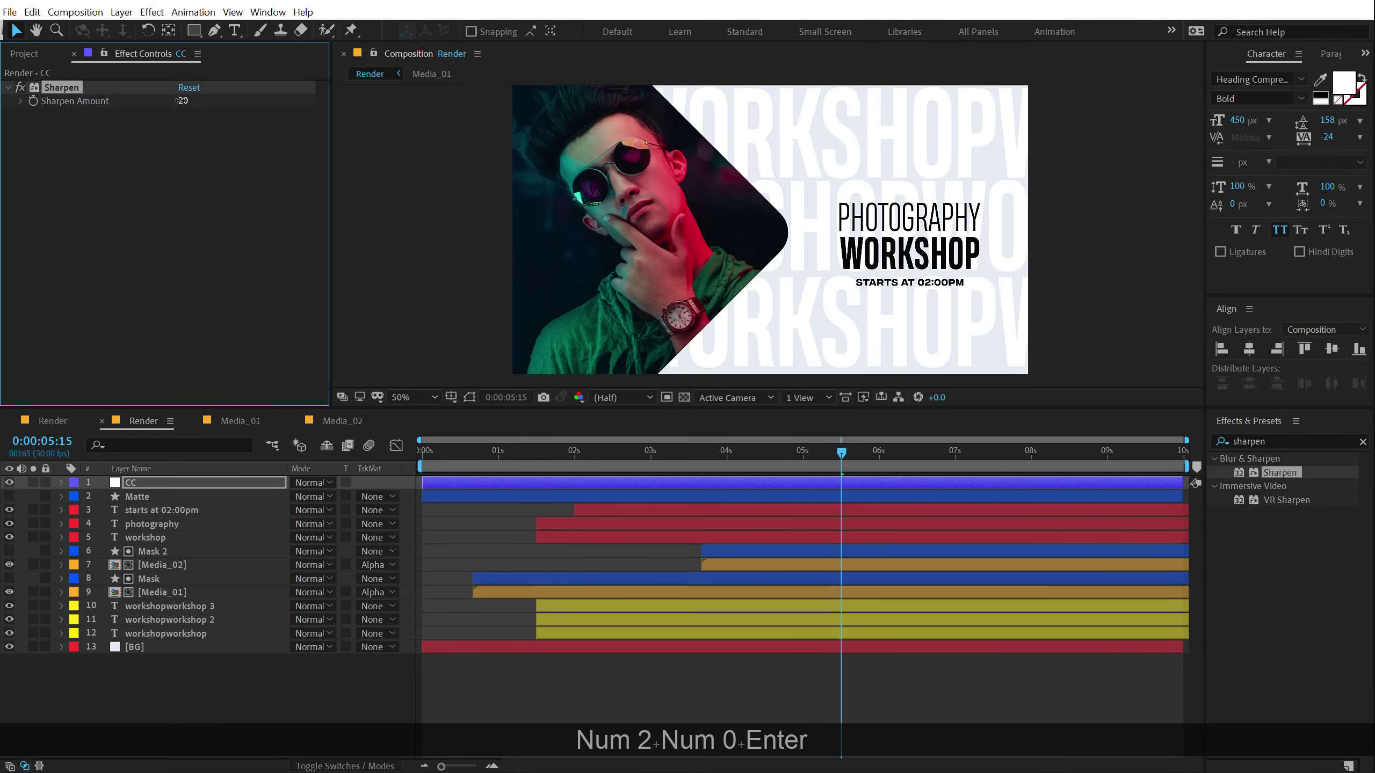
Apply the Curves effect to the CC layer and shape its RGB curve into a slight S with darker shadows and brighter highlights.
left_click(1296, 438)
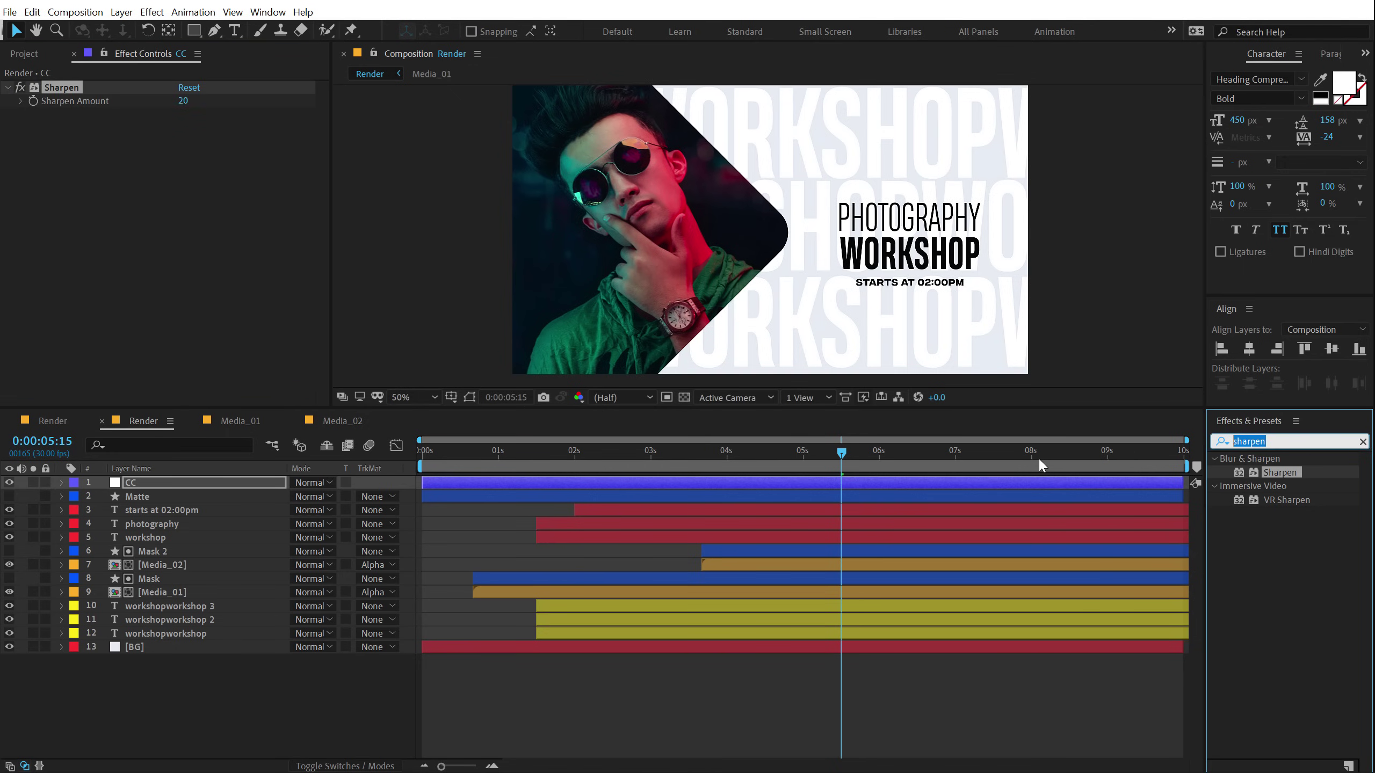
type("curv")
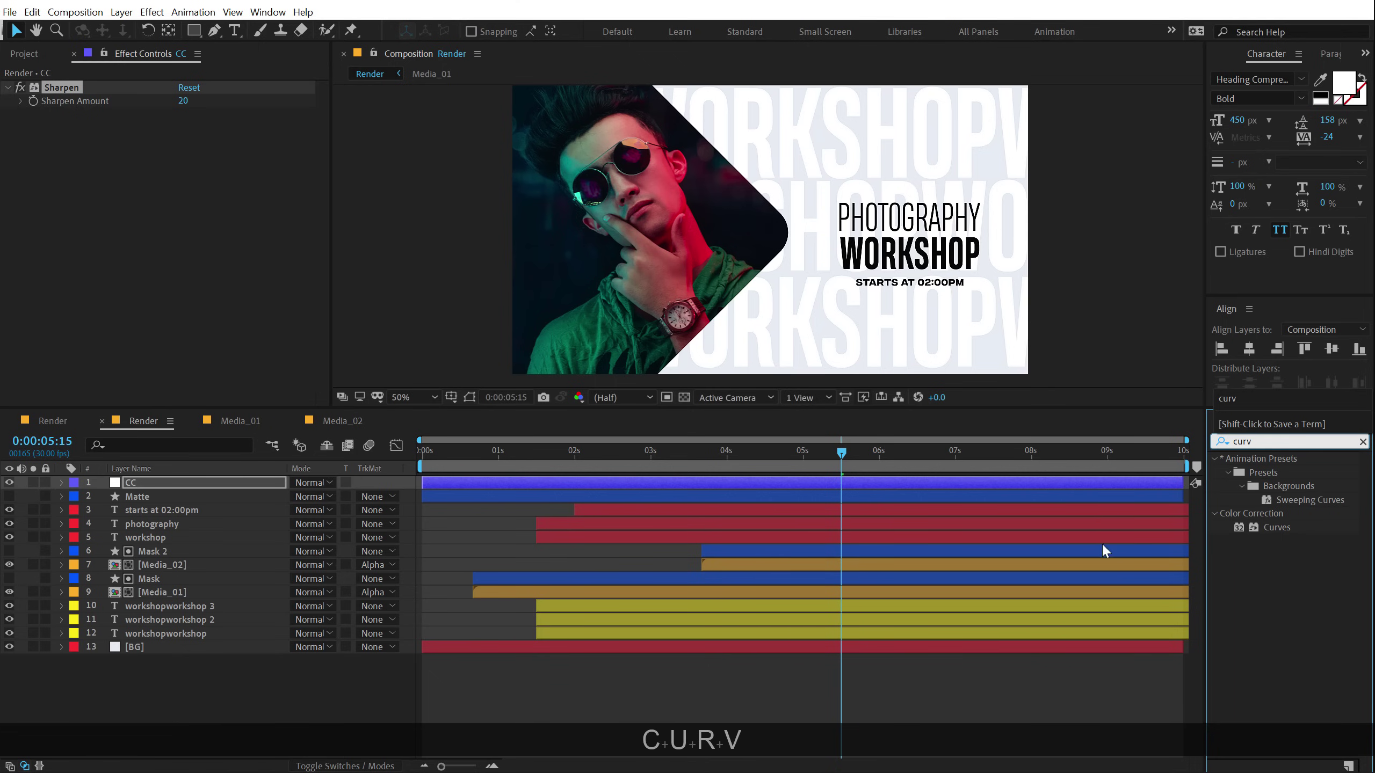
double_click(1276, 527)
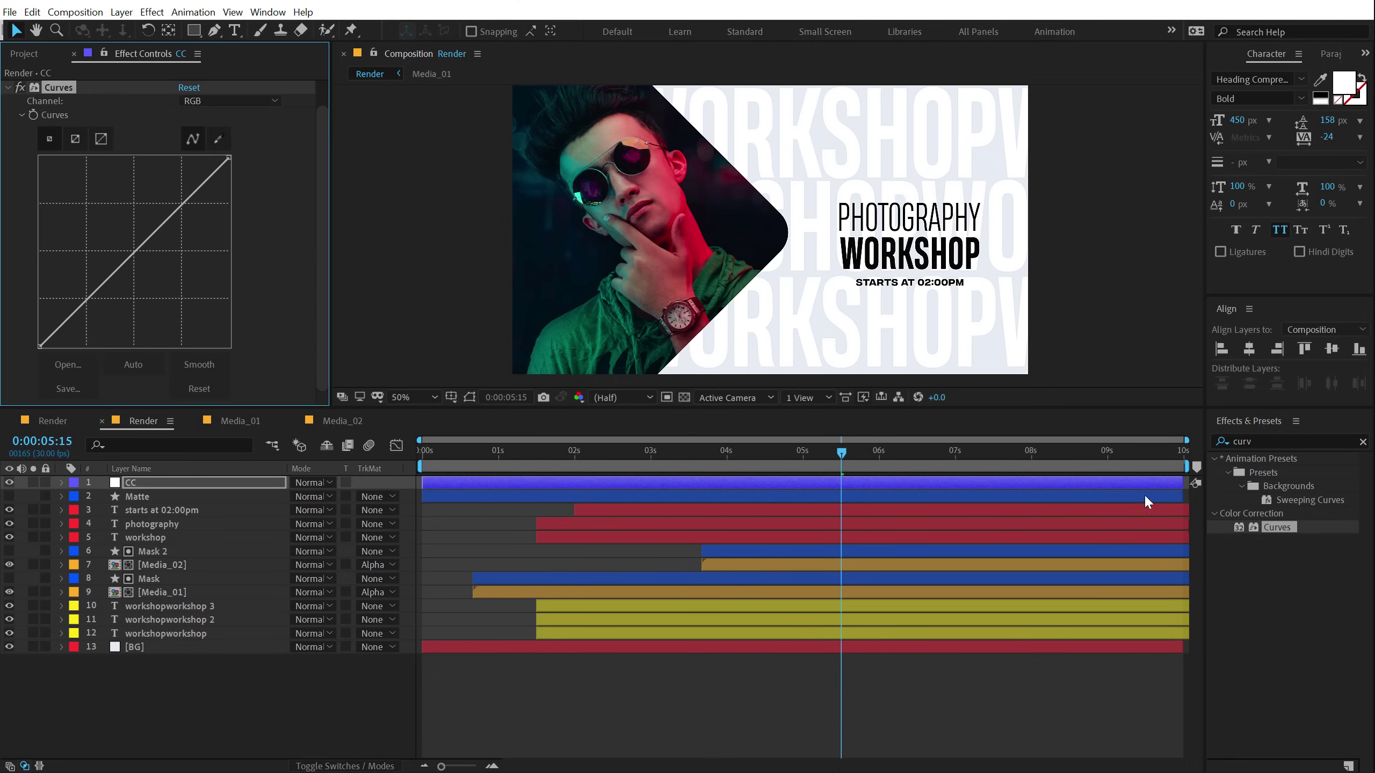
left_click(91, 298)
left_click_drag(90, 301, 94, 299)
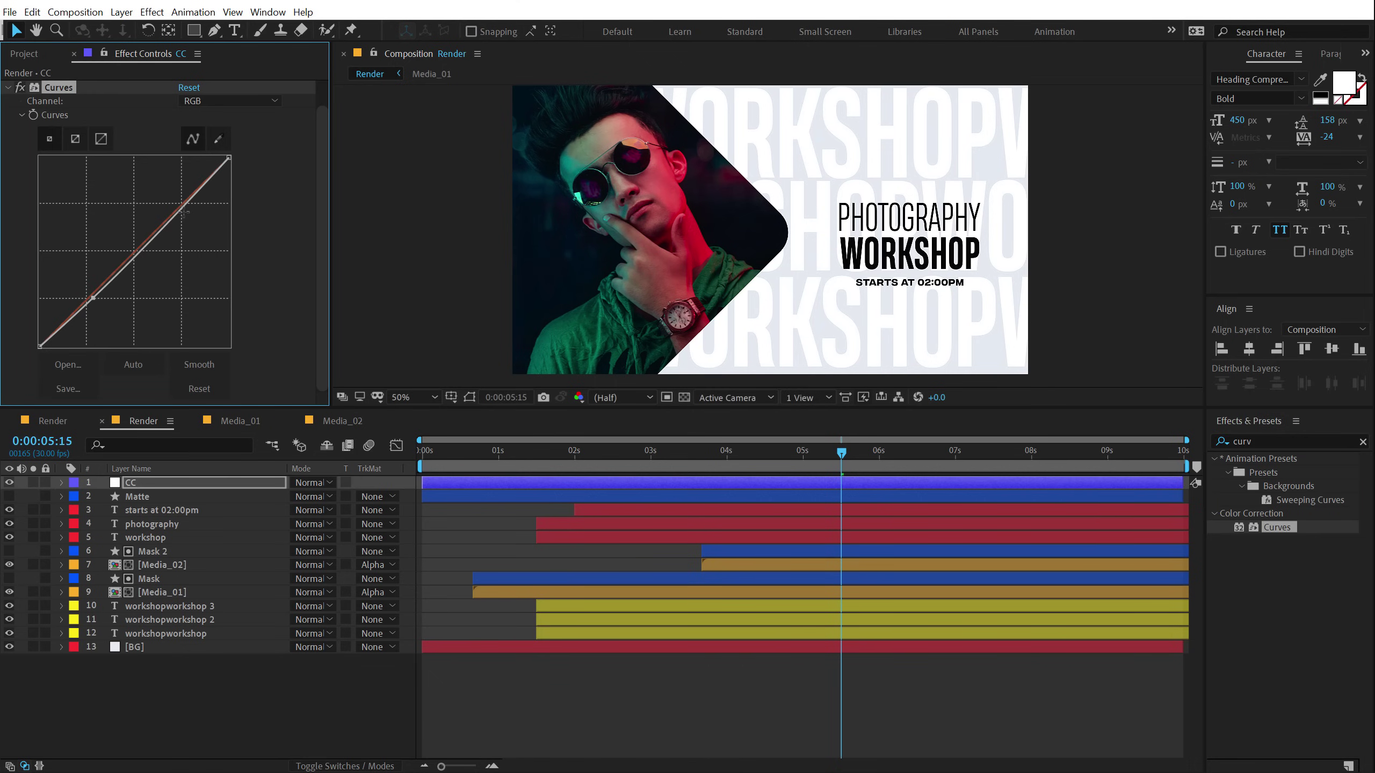
left_click_drag(180, 207, 177, 206)
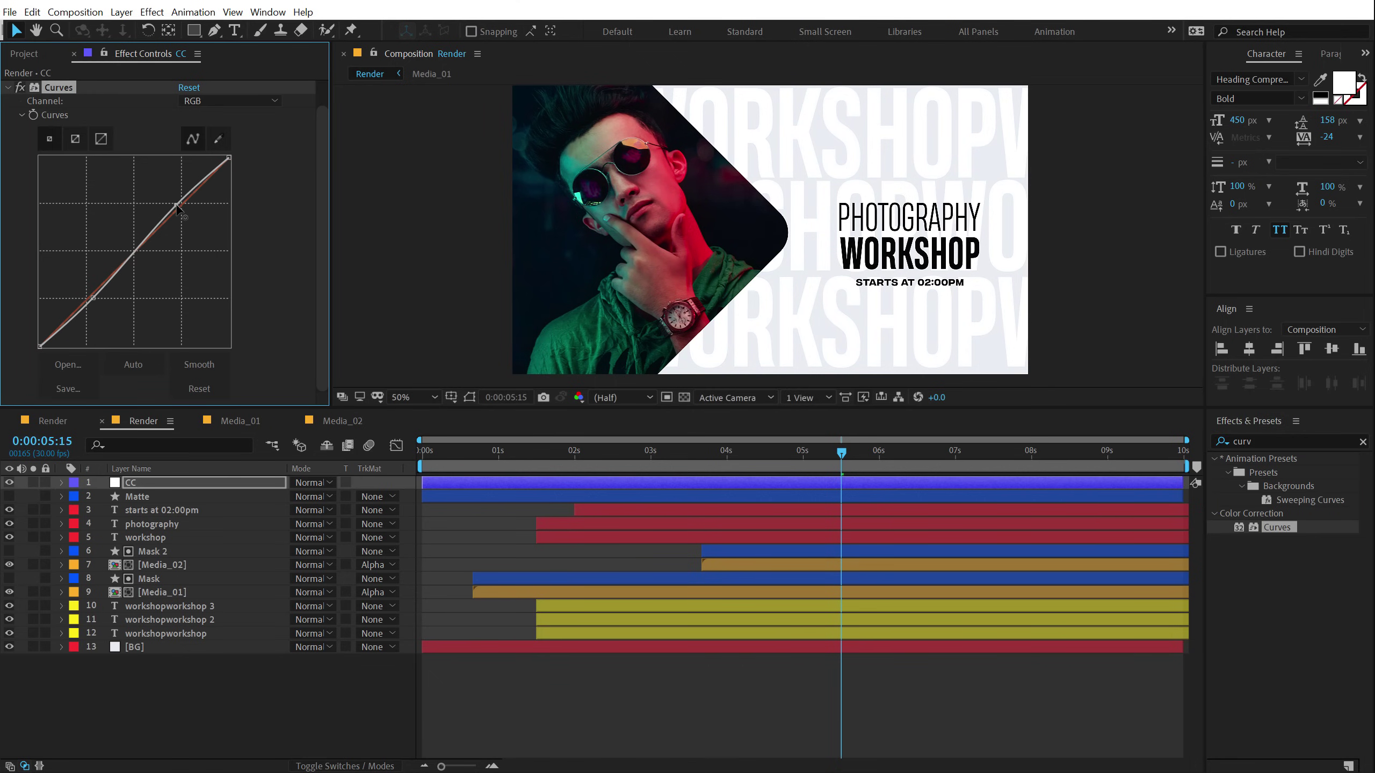
Raise the midtones of the Blue channel slightly in the CC layer's Curves effect, and deselect the layer.
left_click(227, 101)
left_click(208, 165)
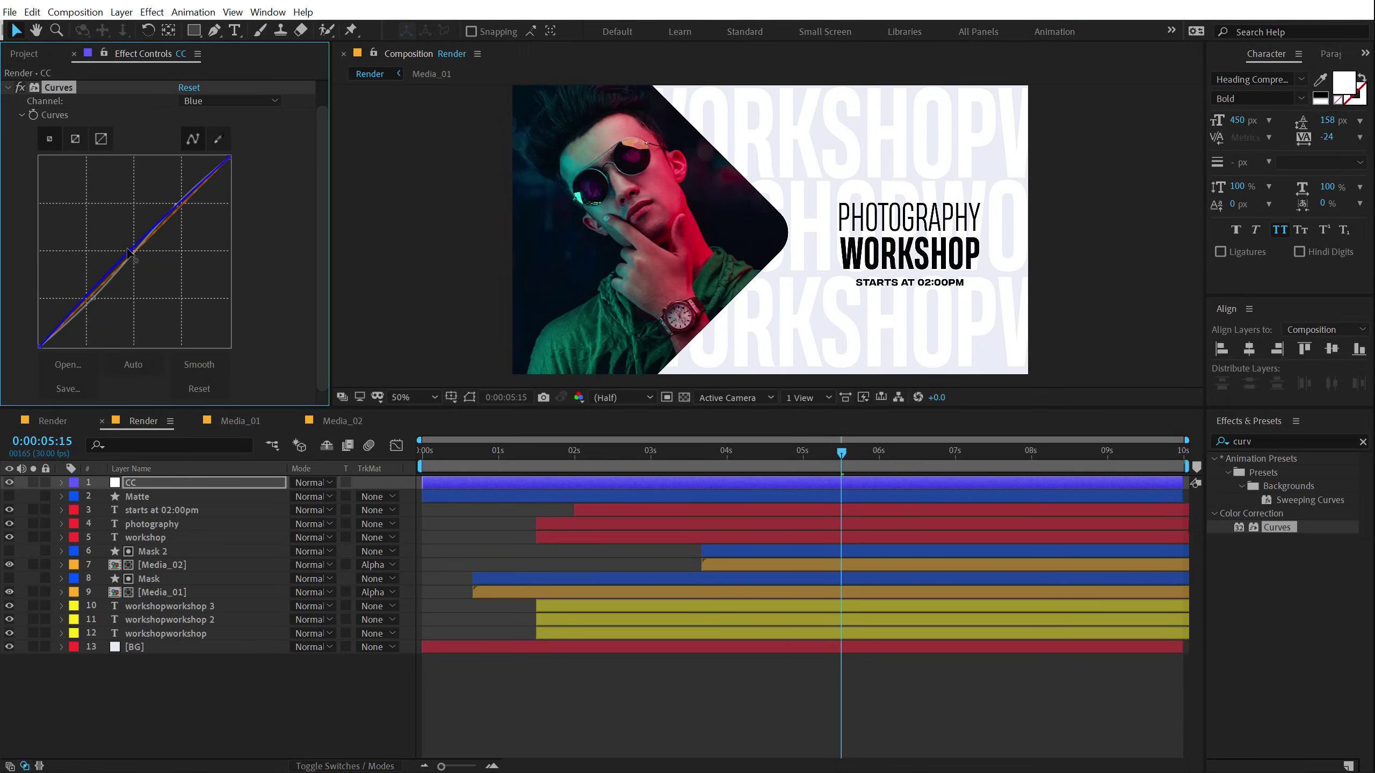
left_click(291, 720)
End the work area at 0:00:06:04 and preview the color-corrected animation from the start.
left_click_drag(822, 451, 890, 454)
key("n")
key("space")
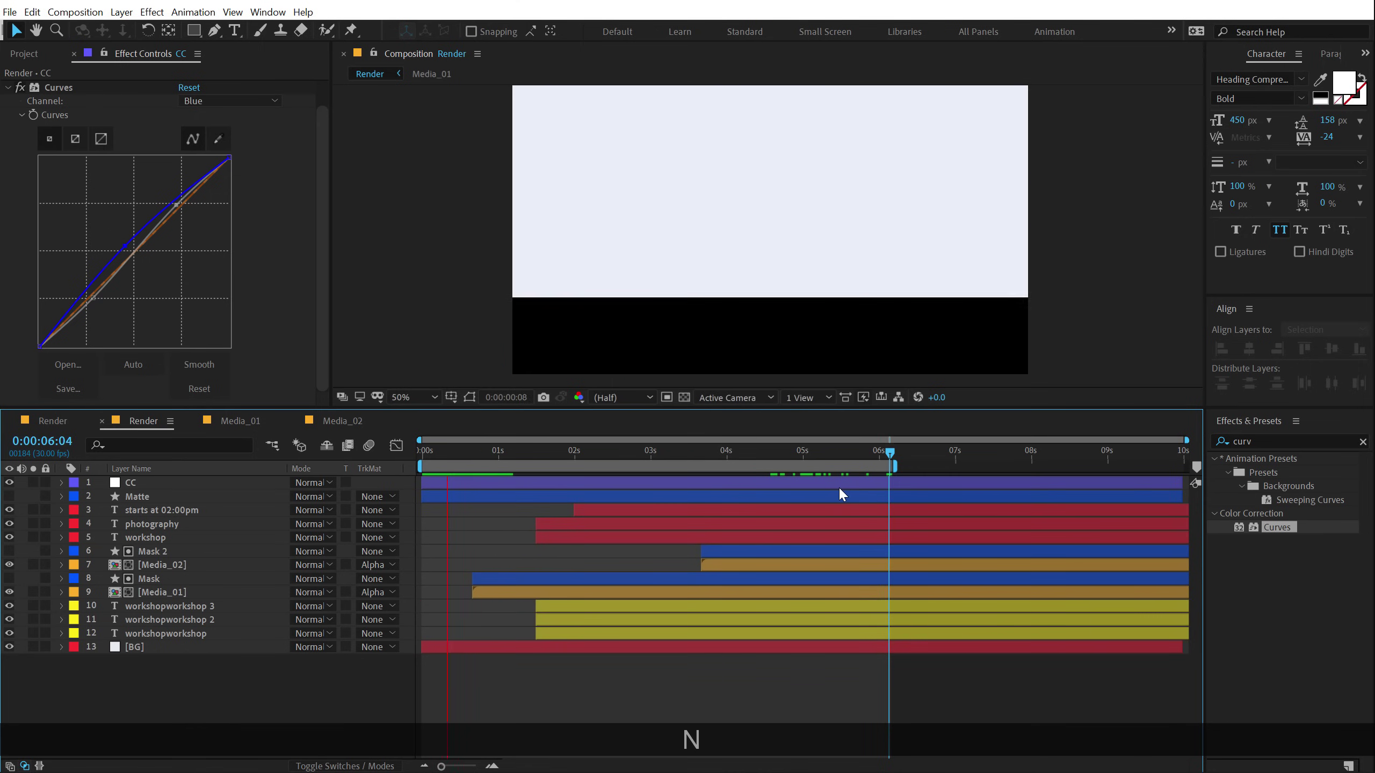